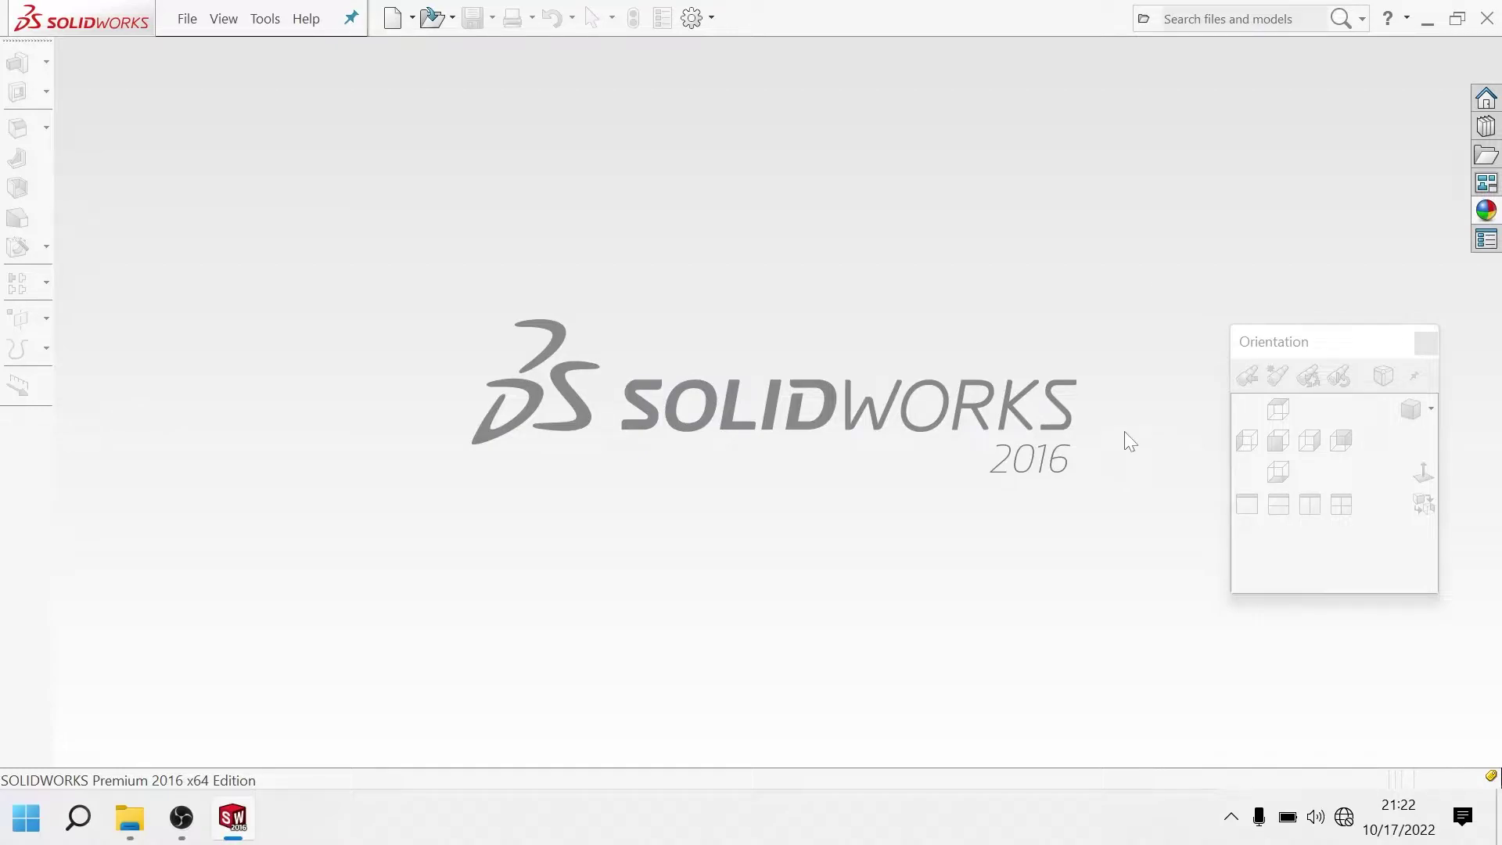
Create new part Part9 from the part template and select the Front plane.
key(ctrl+n)
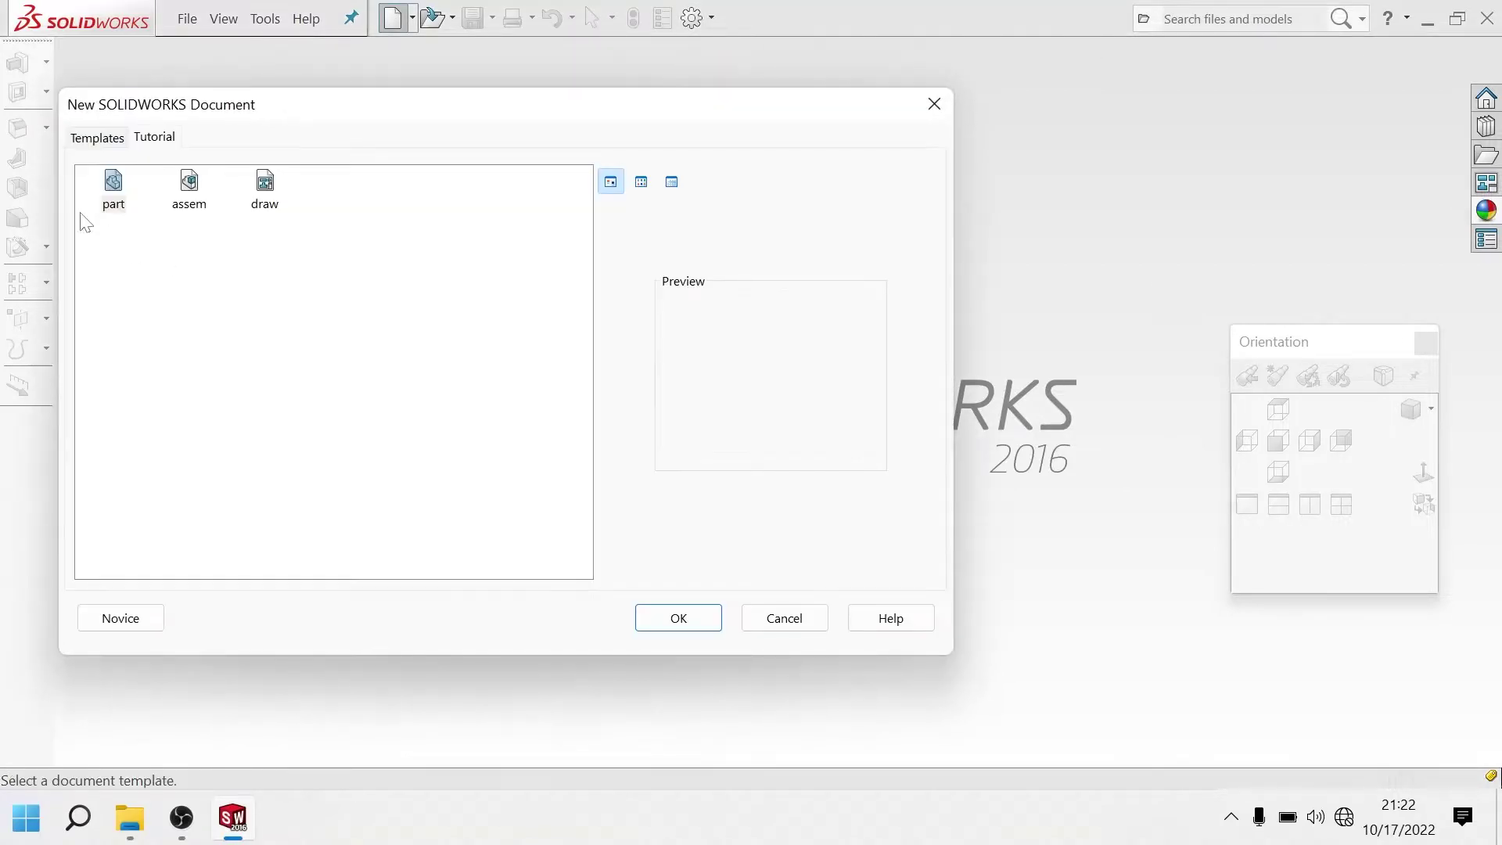
click(691, 630)
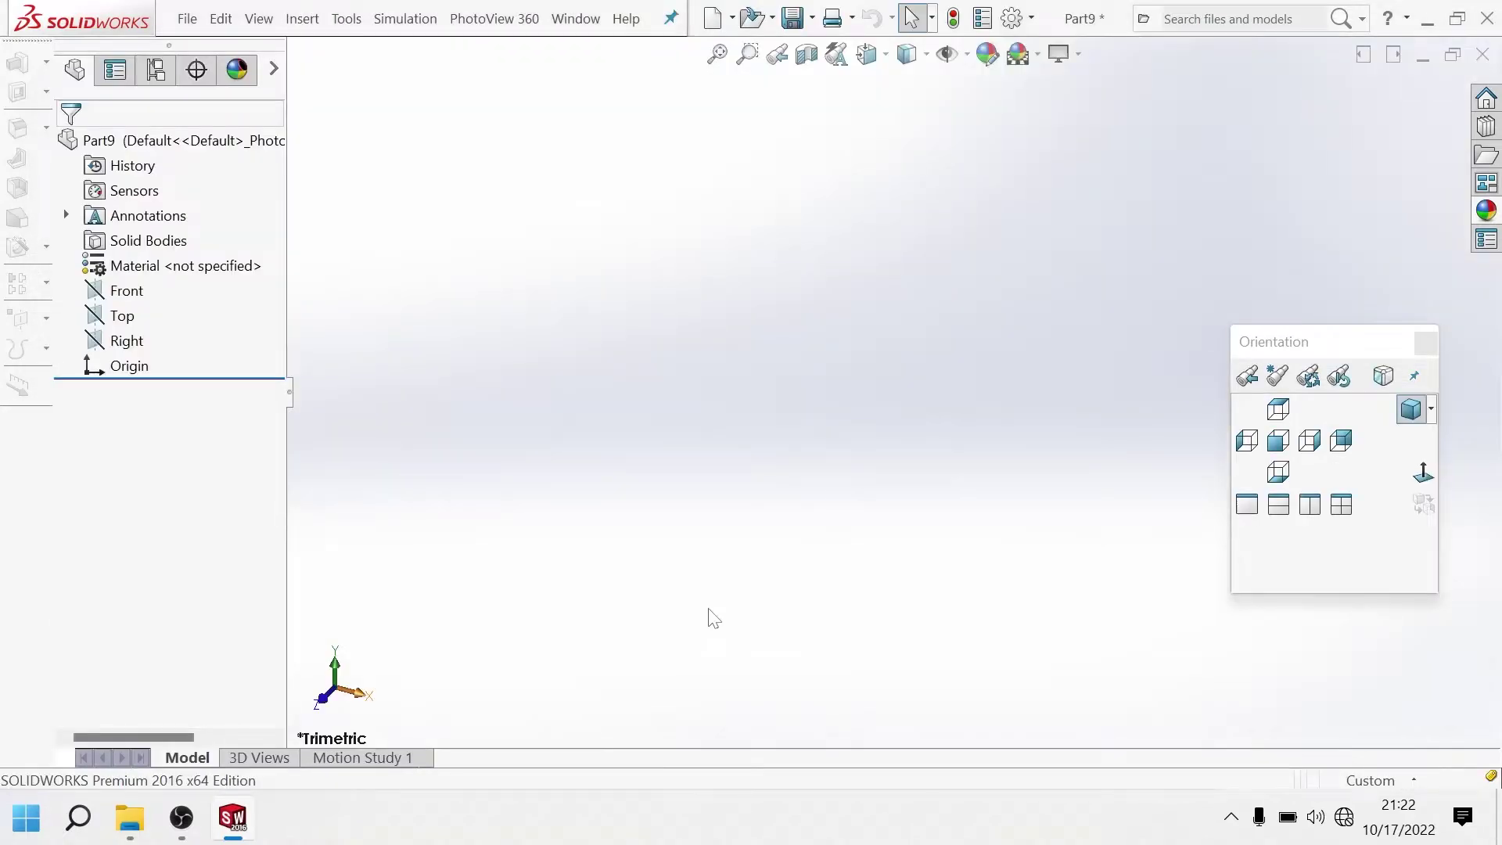
click(72, 443)
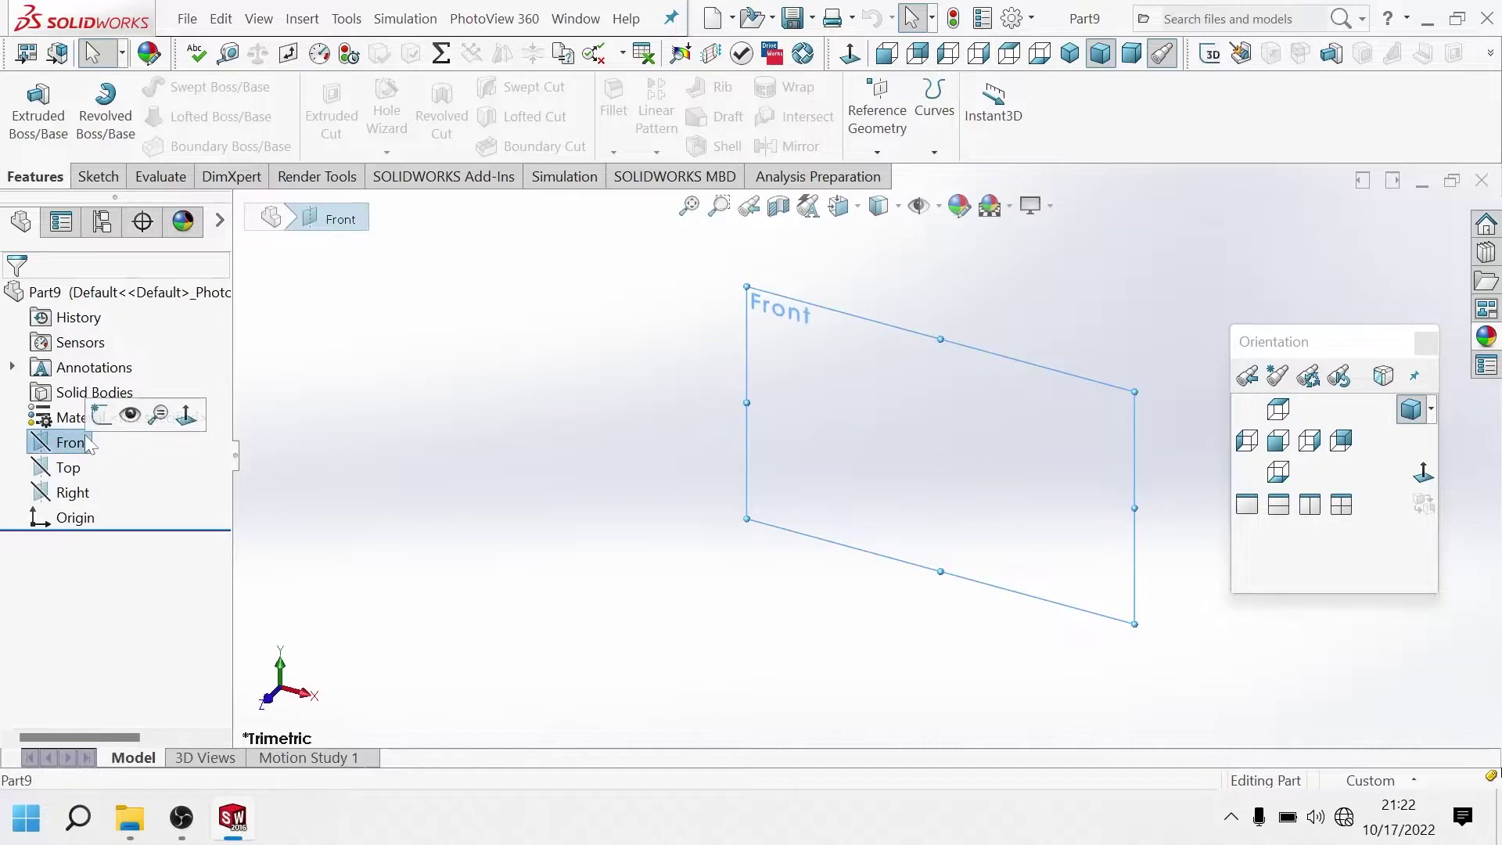
Start a sketch on the Front plane and draw a horizontal line from the origin.
click(97, 416)
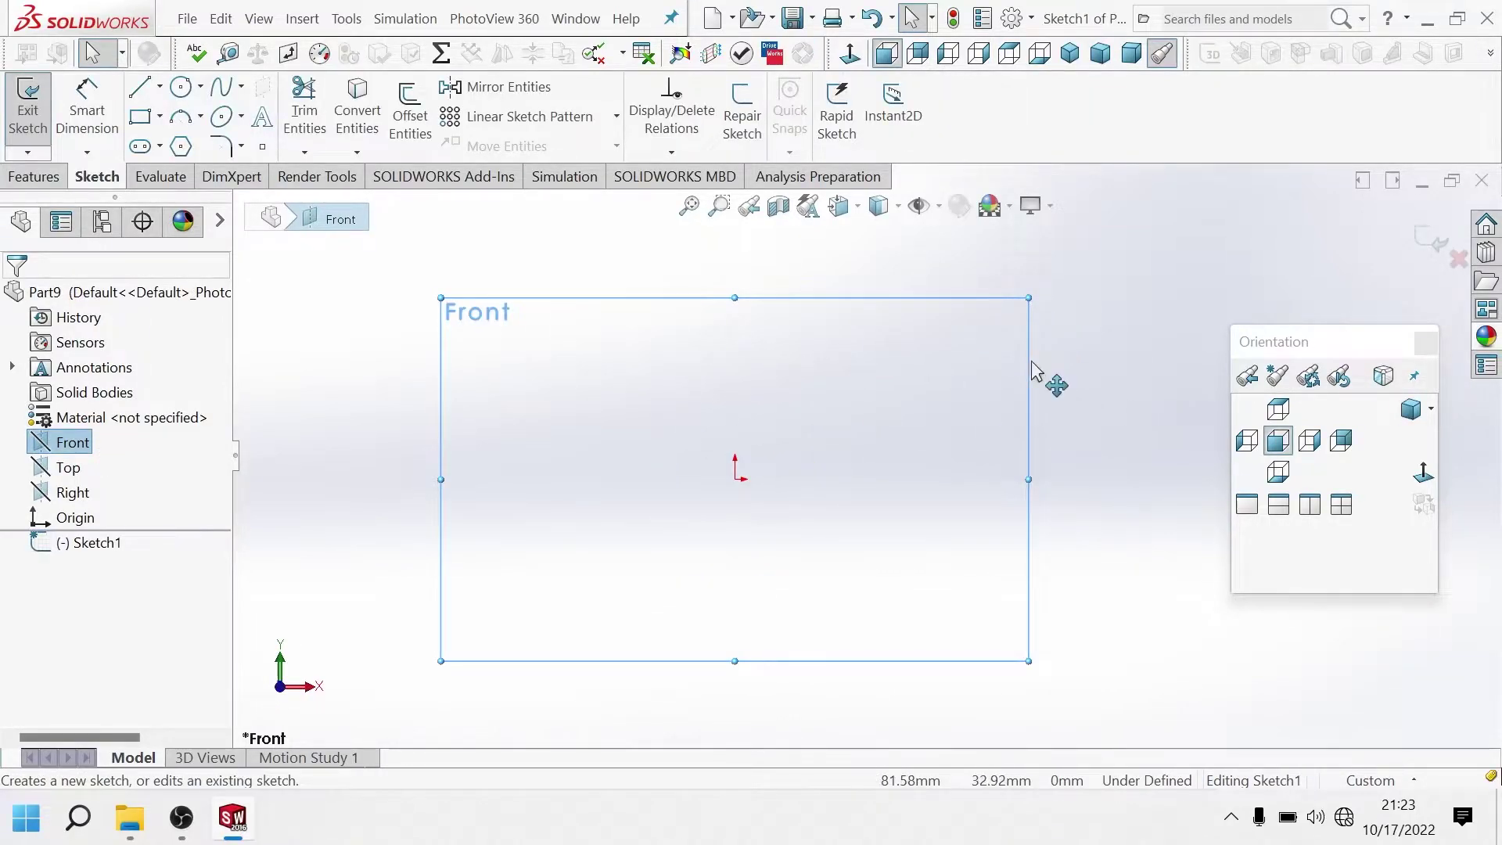
scroll(1048, 376, down, 2)
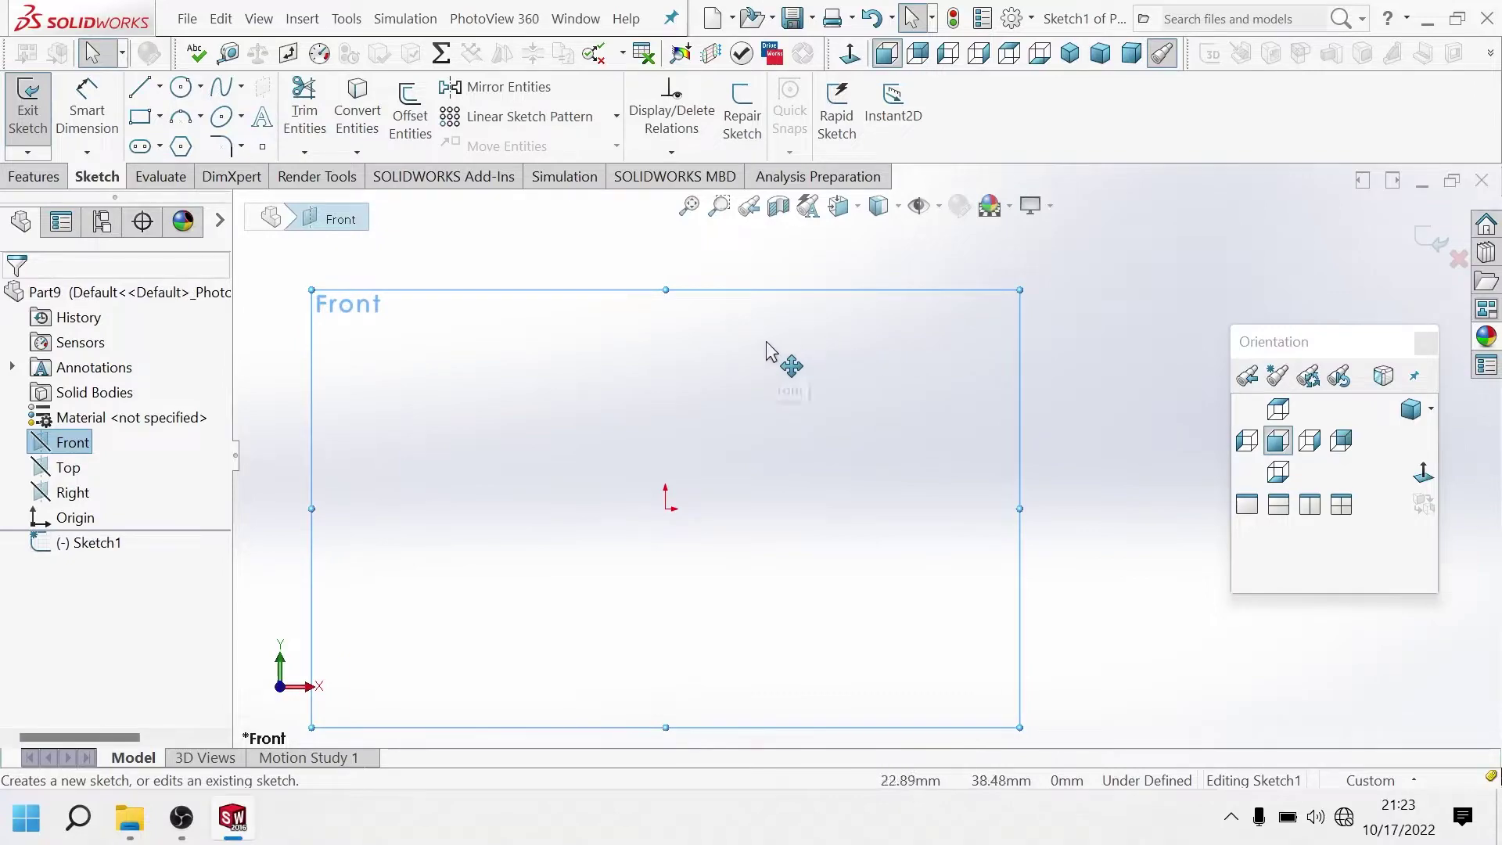
click(142, 89)
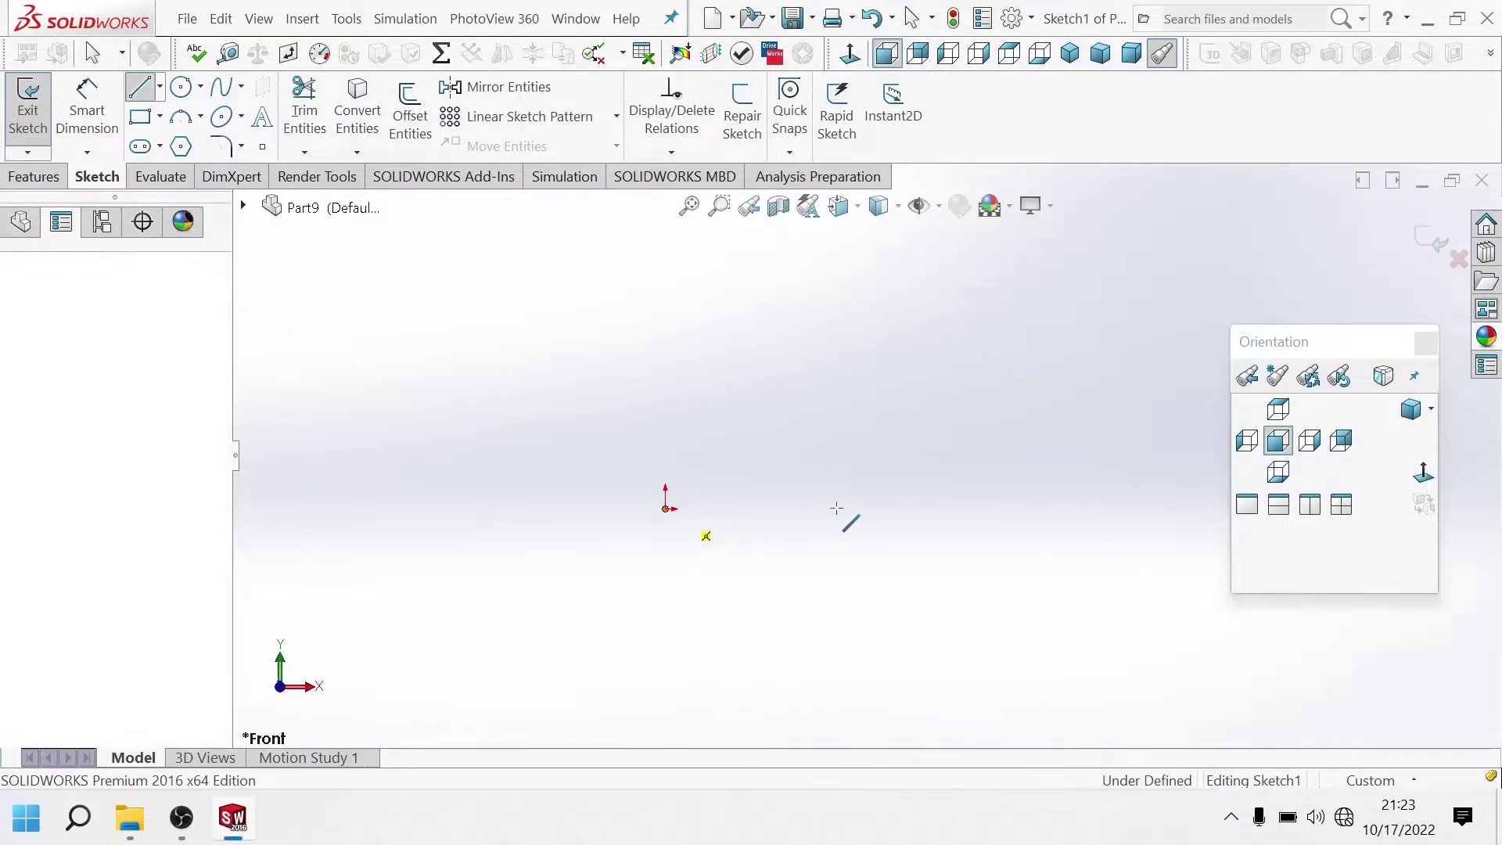
click(666, 509)
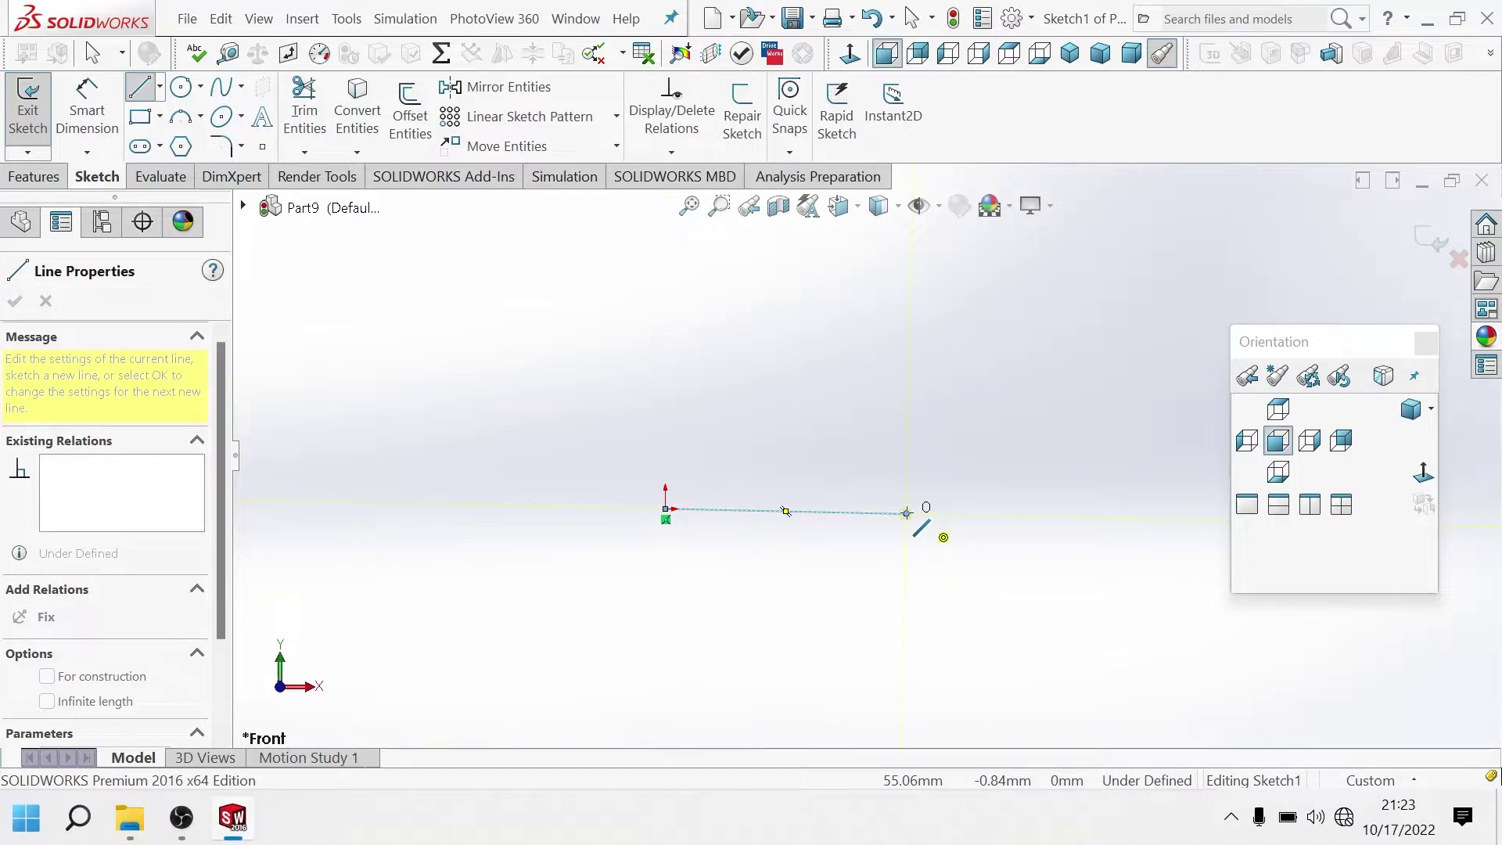
key(Escape)
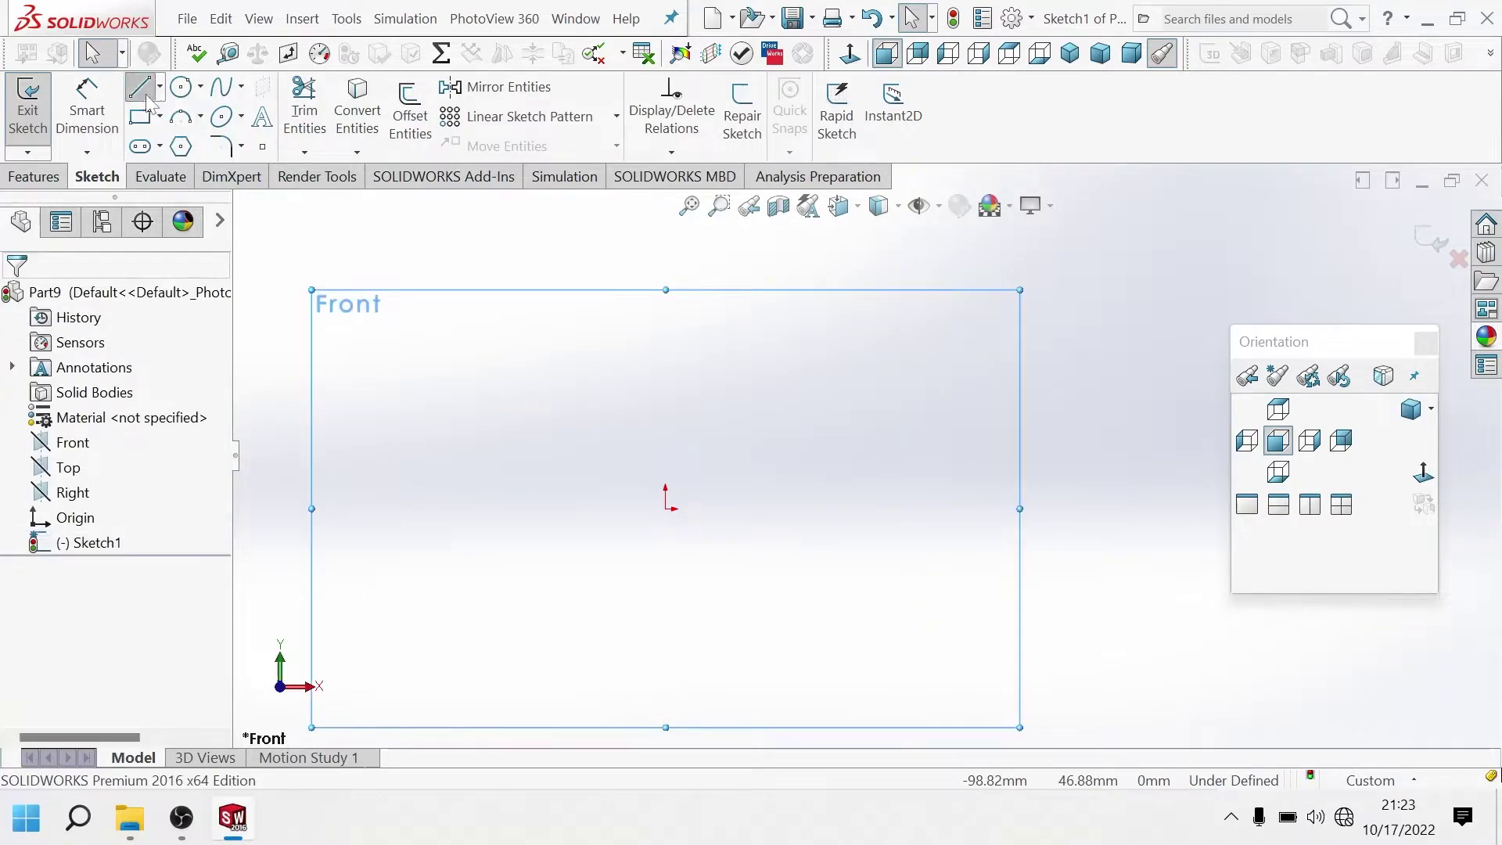
click(146, 92)
click(665, 509)
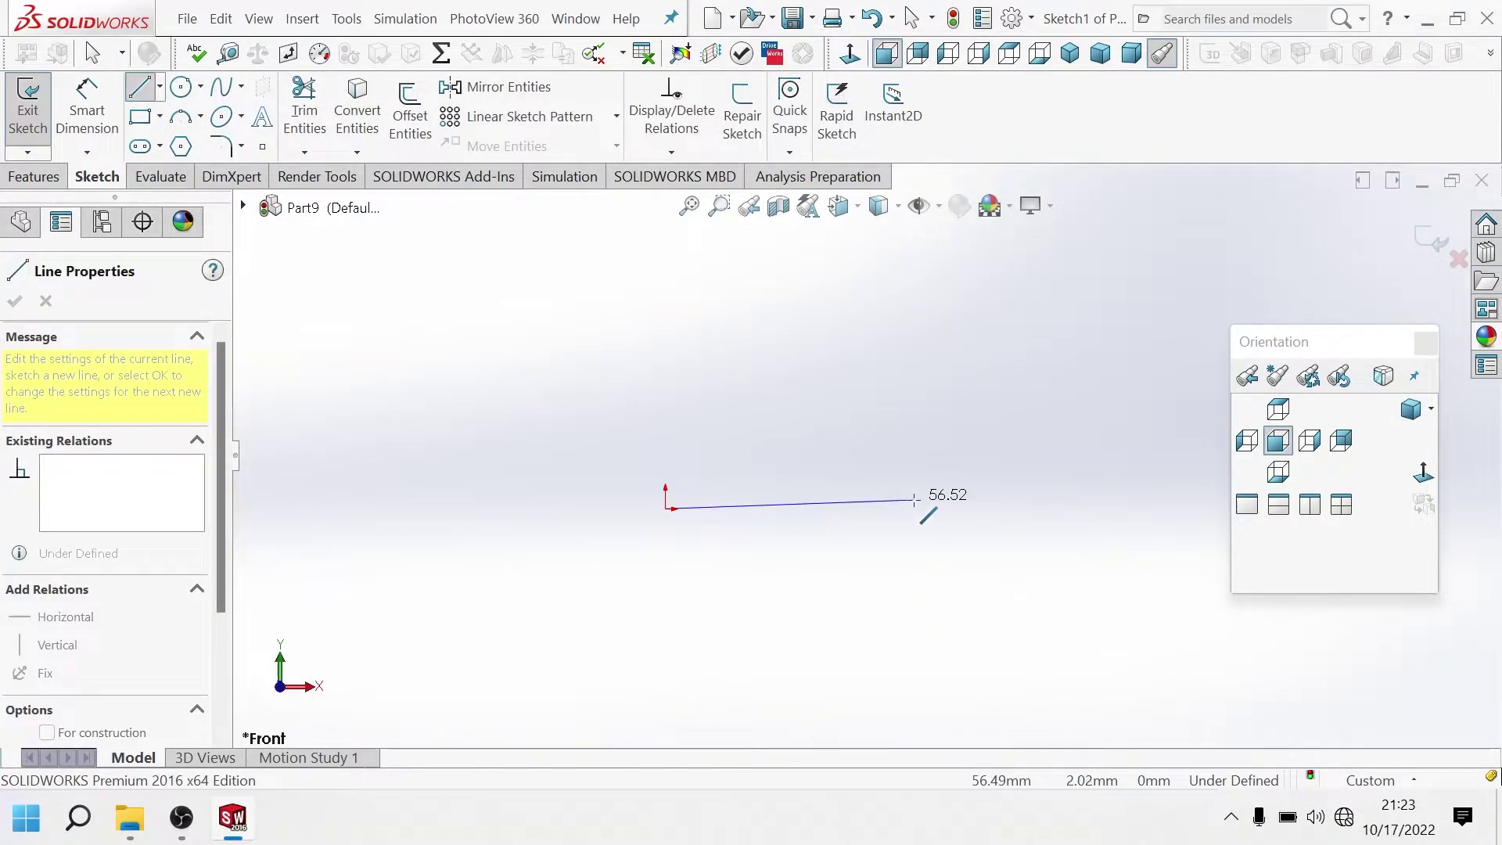
click(919, 508)
key(Escape)
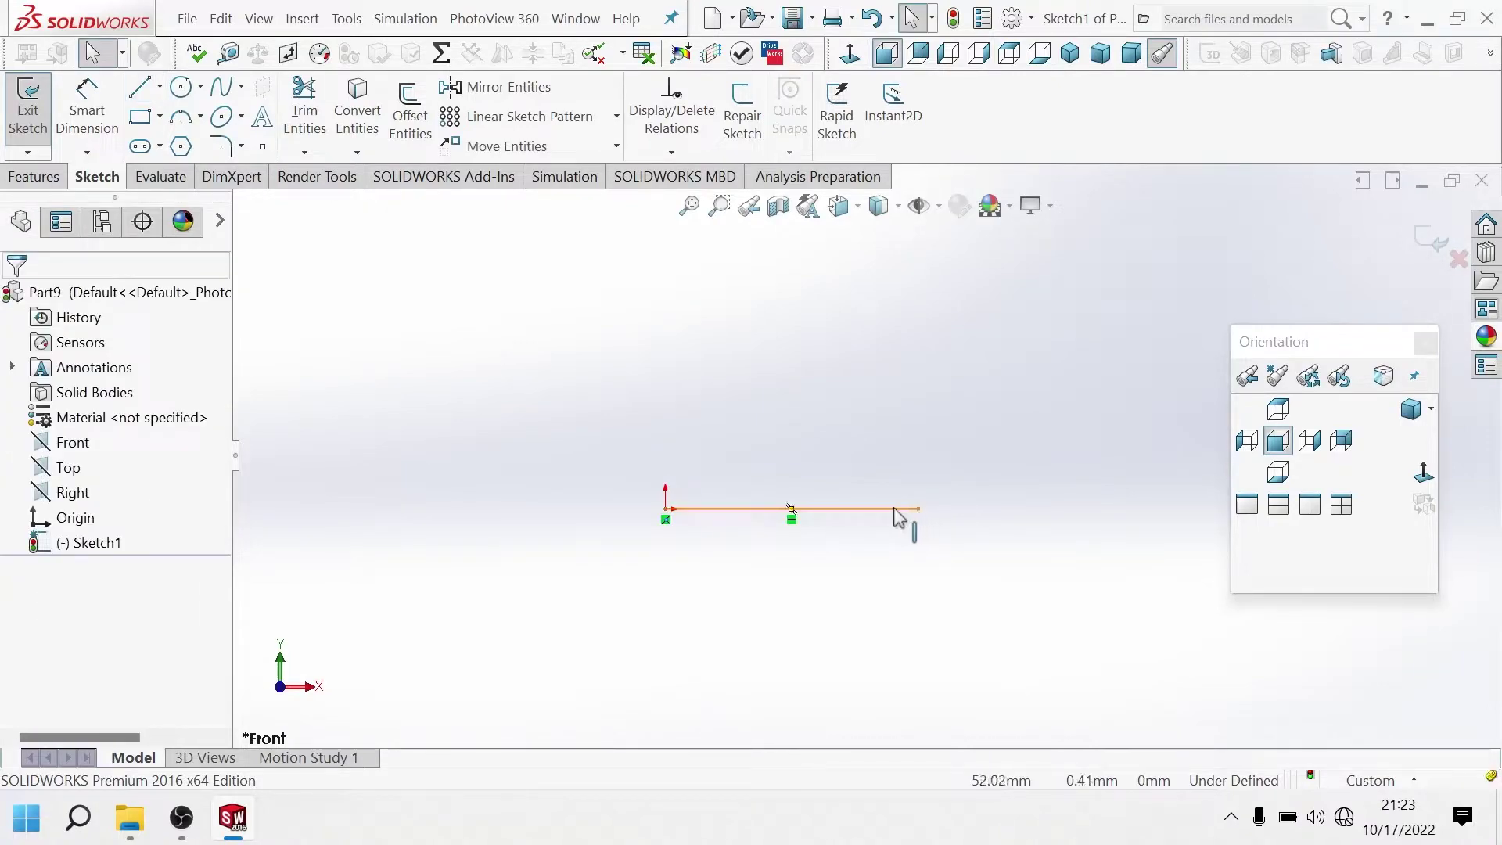
Dimension the horizontal line to 270 mm.
click(86, 102)
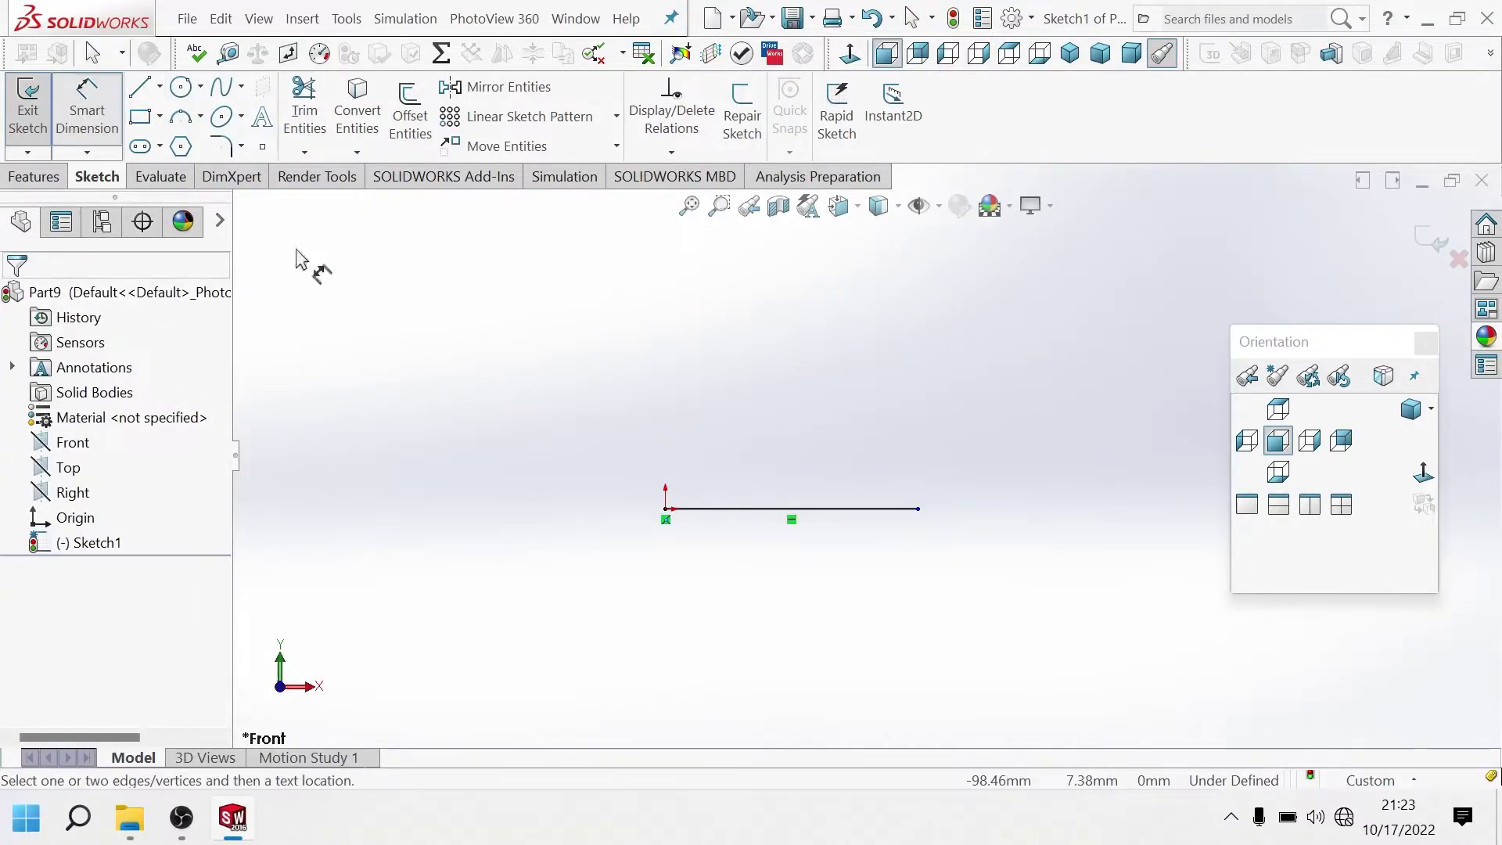
click(752, 512)
click(749, 611)
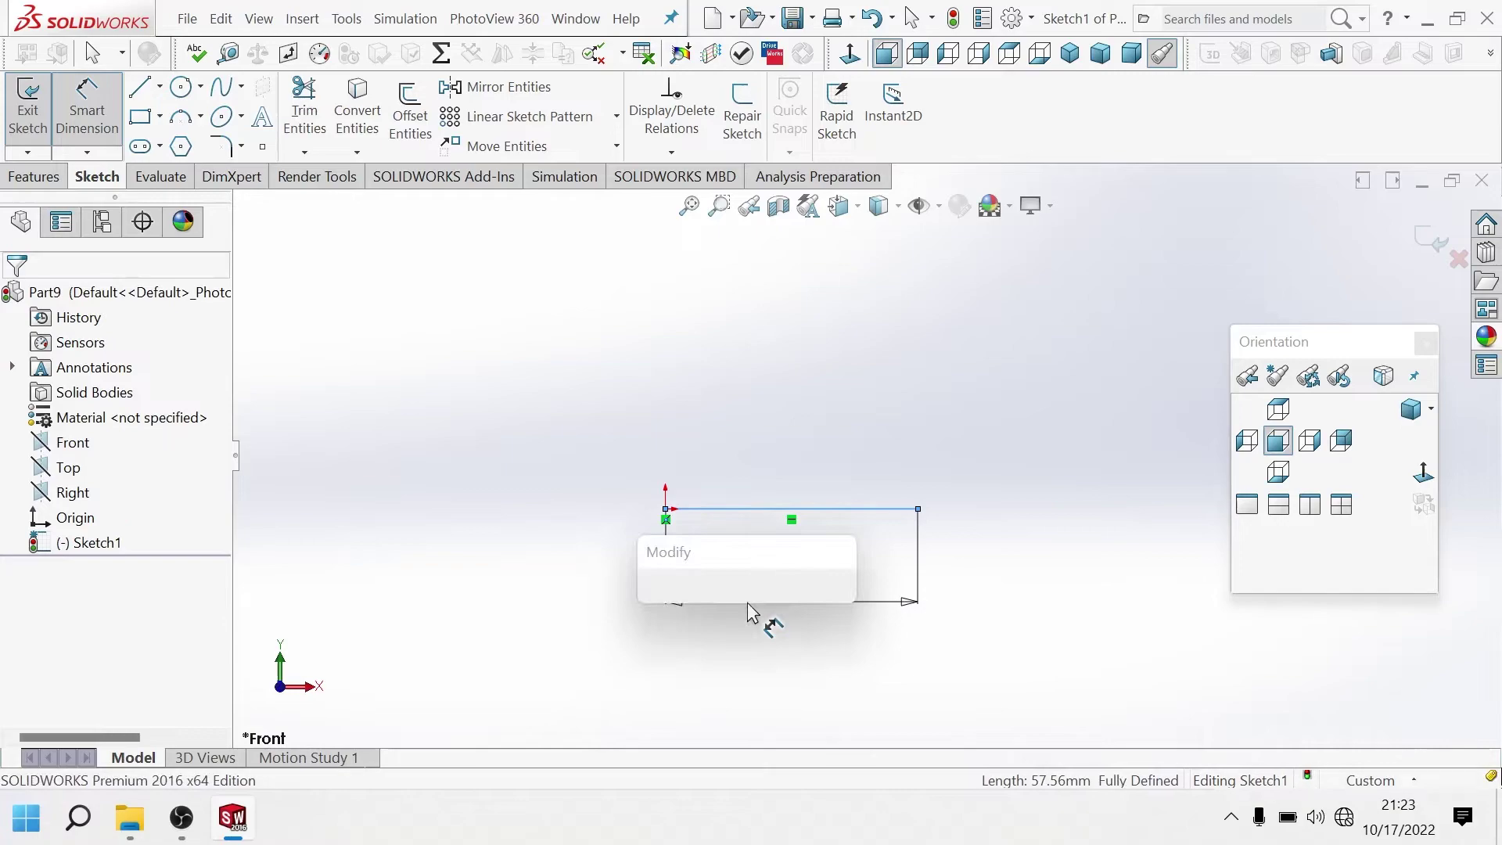
text(270)
key(Return)
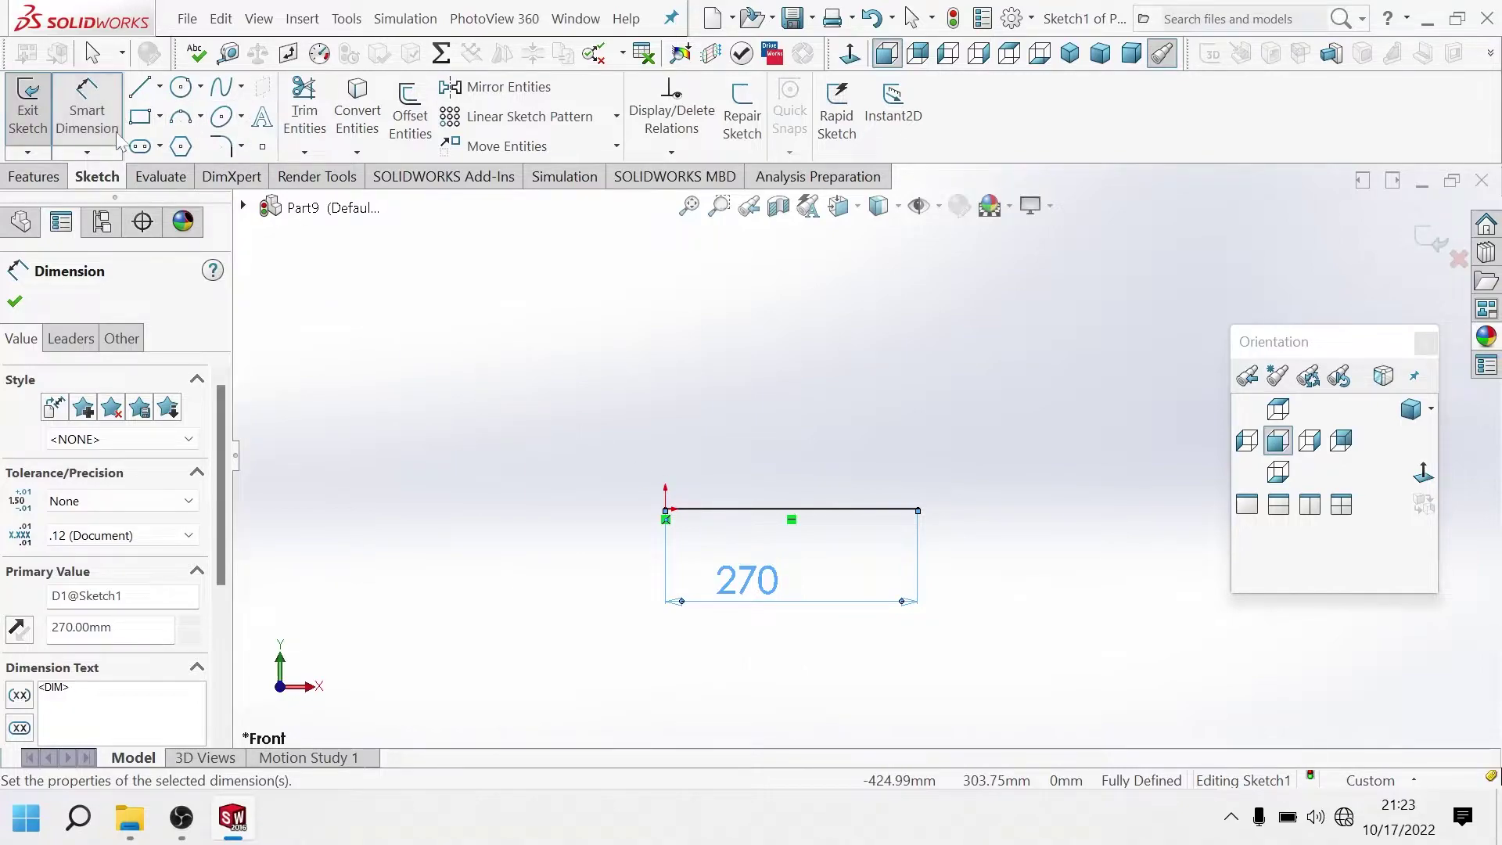
Draw a vertical line rising up from the origin.
click(140, 86)
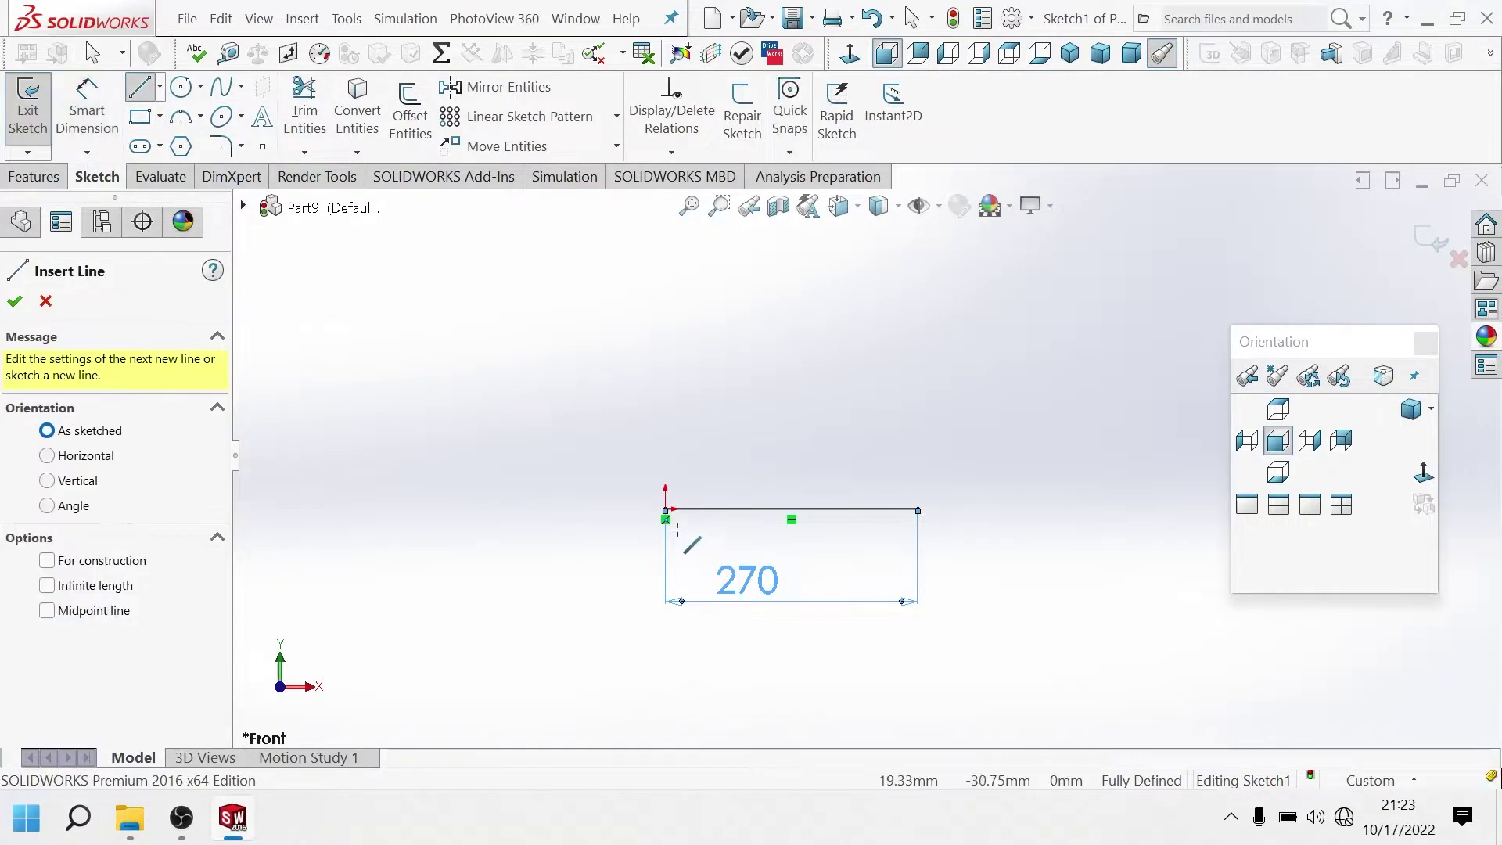
click(666, 509)
click(666, 353)
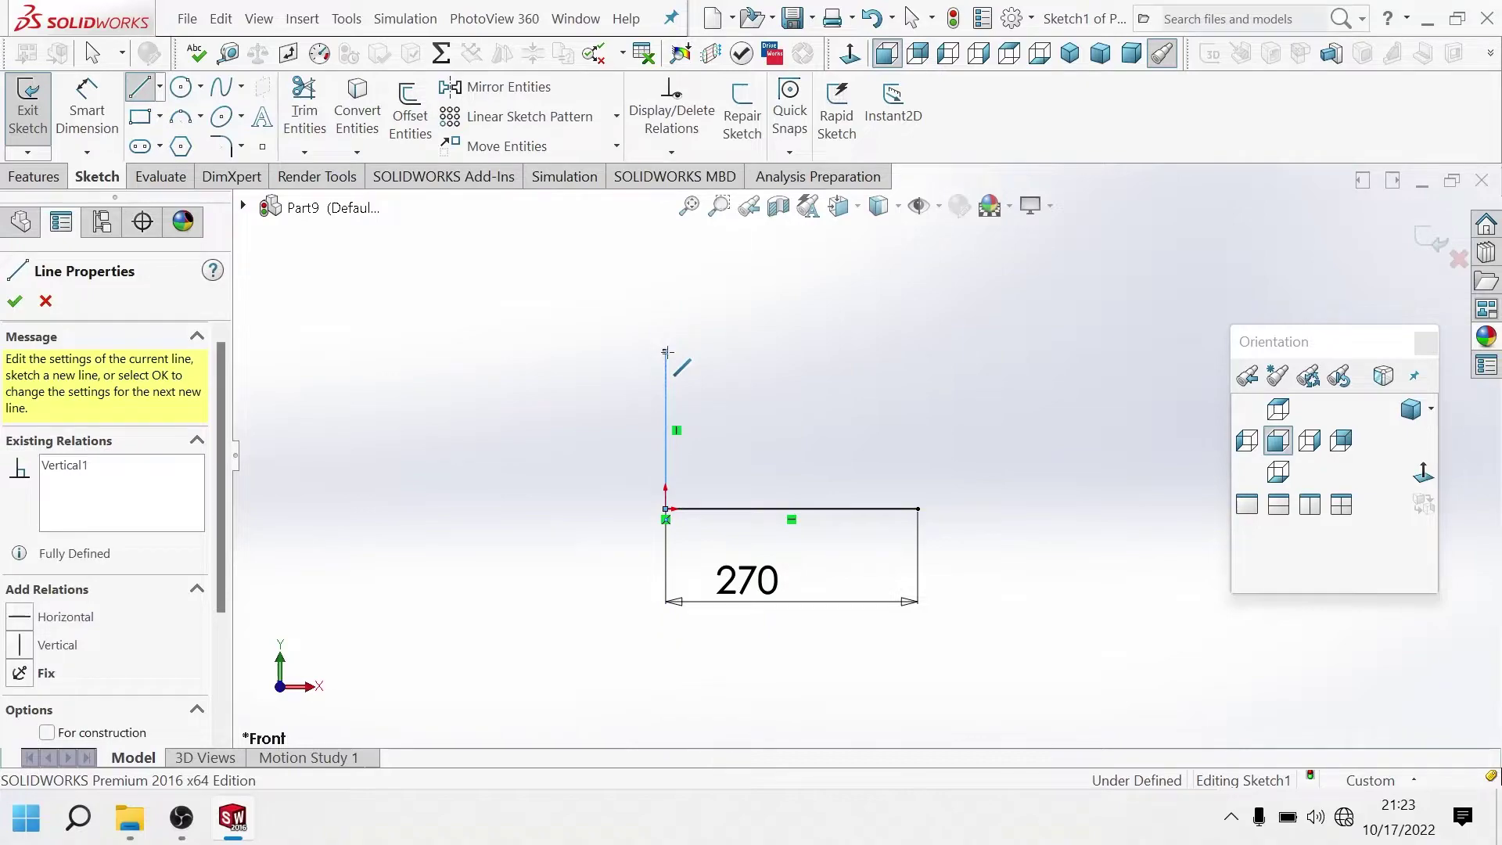
key(Escape)
Dimension the vertical line to 155 mm.
right_drag(666, 352, 631, 243)
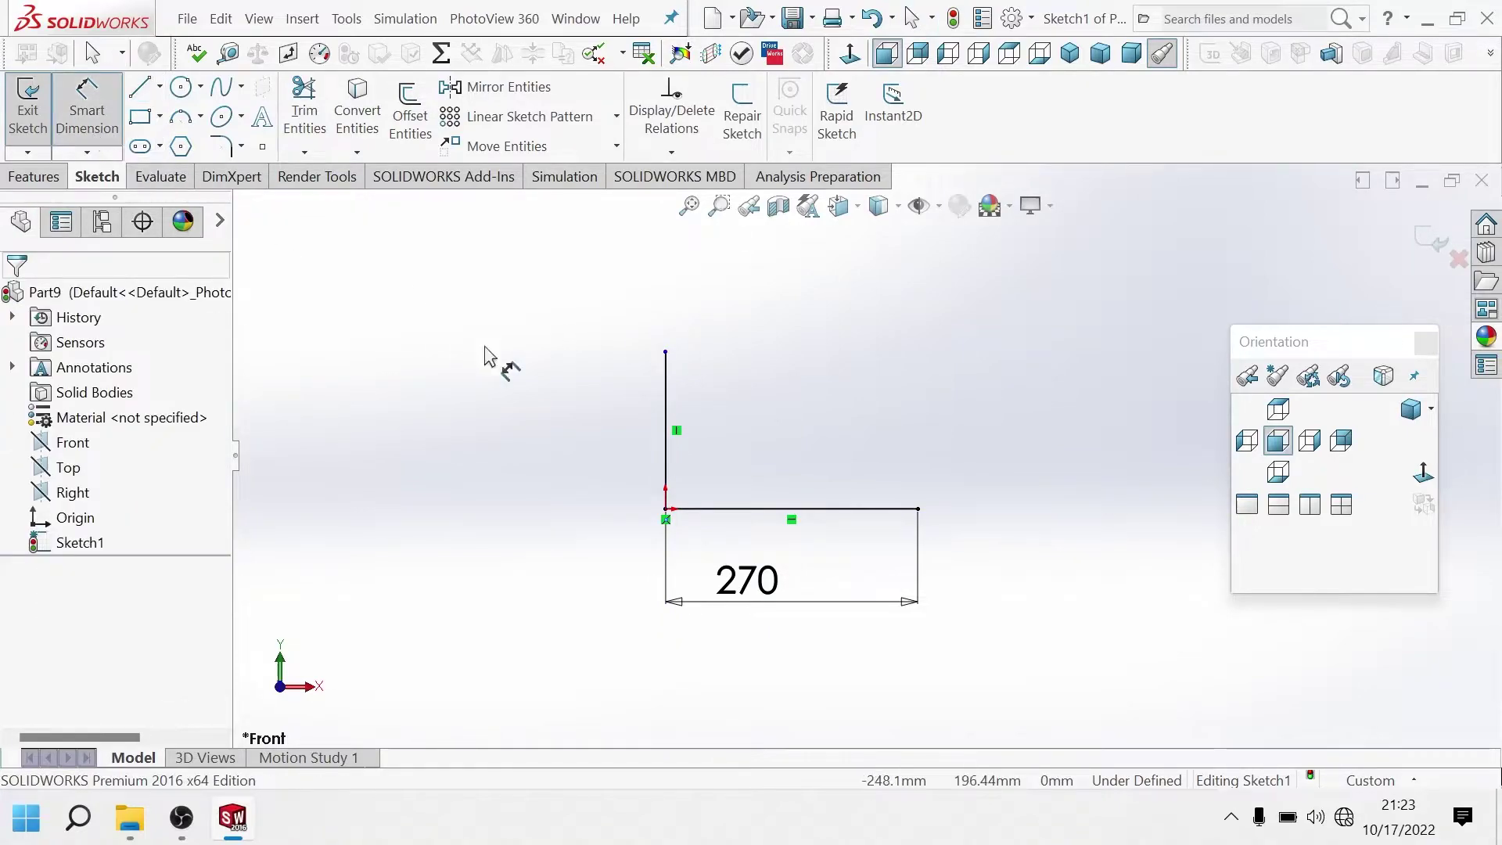
click(667, 403)
click(590, 407)
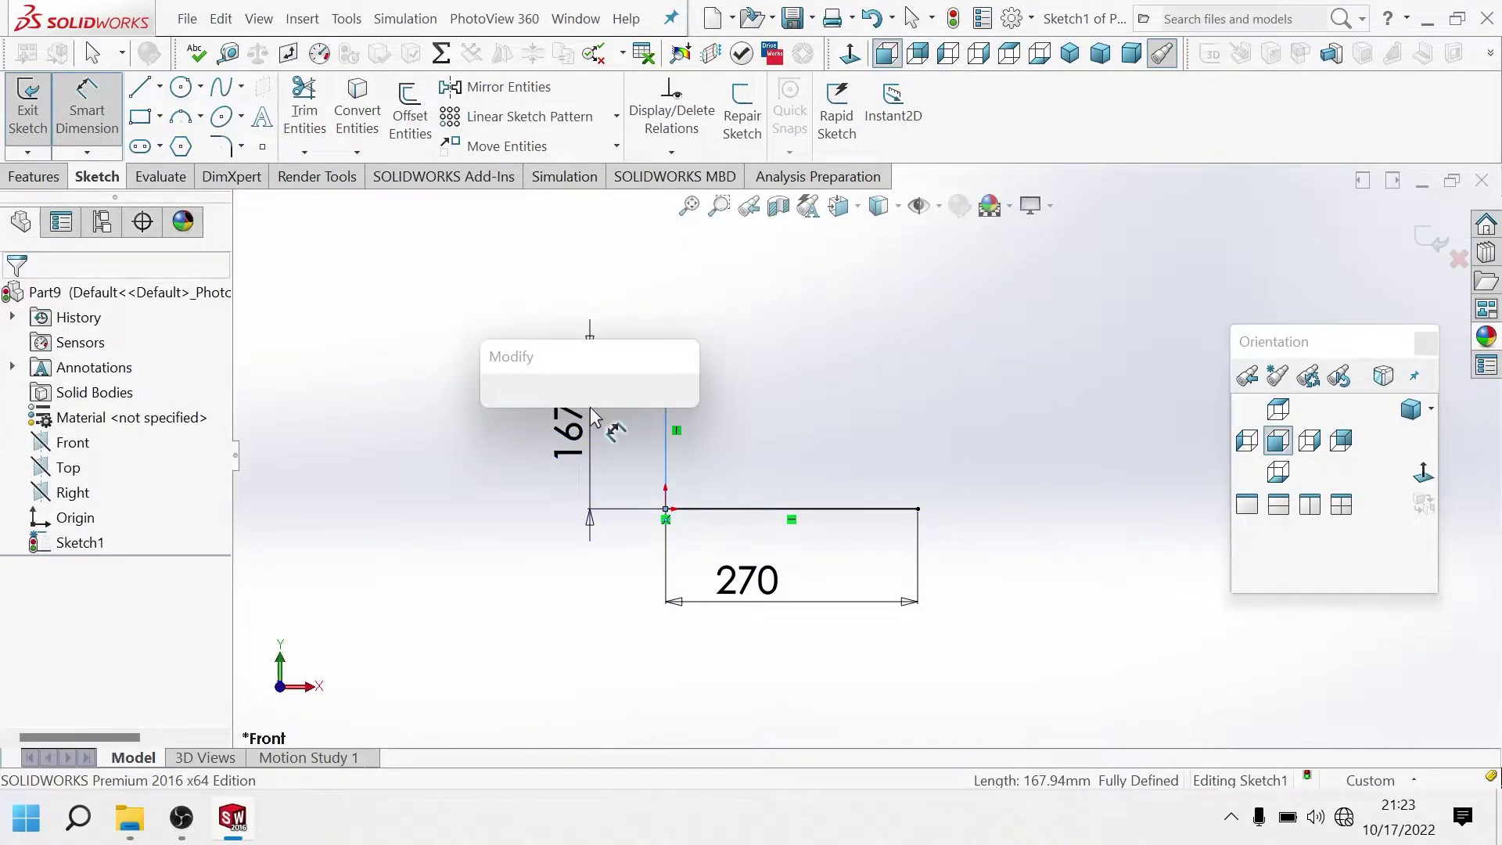
text(155)
key(Return)
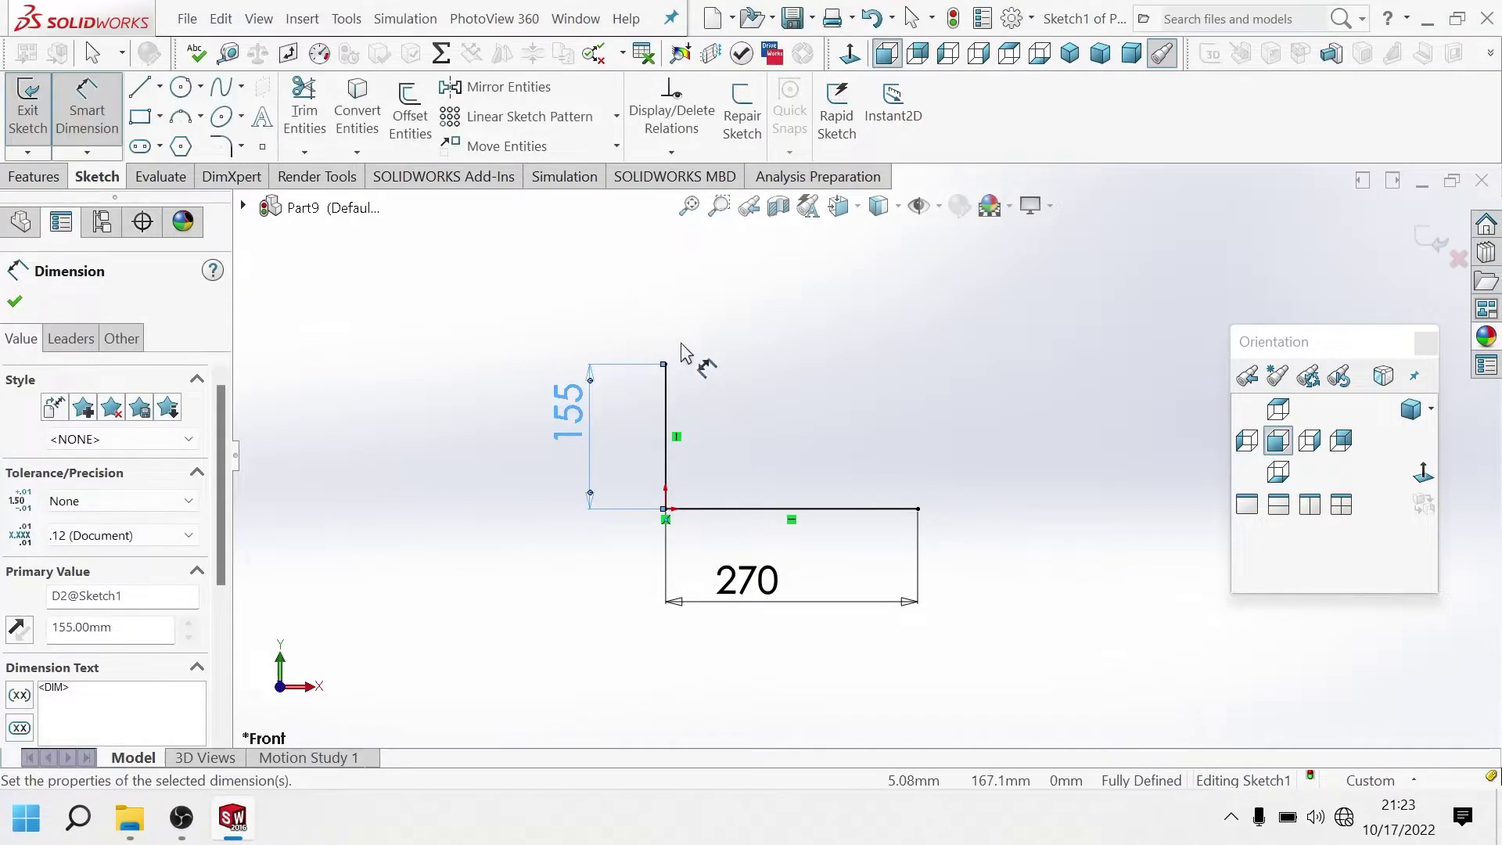
scroll(686, 353, down, 3)
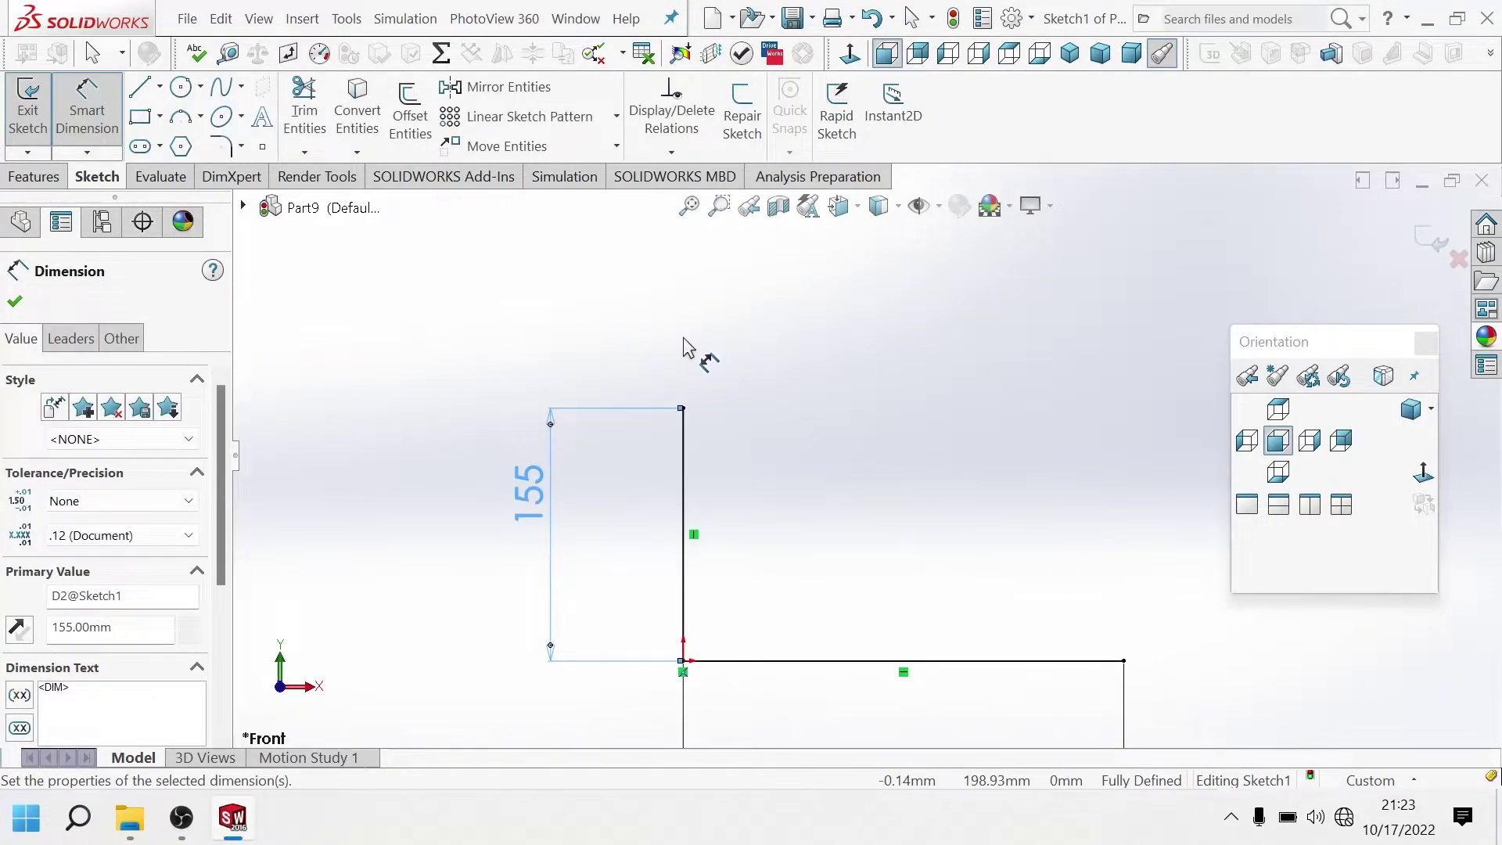
scroll(657, 351, down, 2)
scroll(548, 340, down, 2)
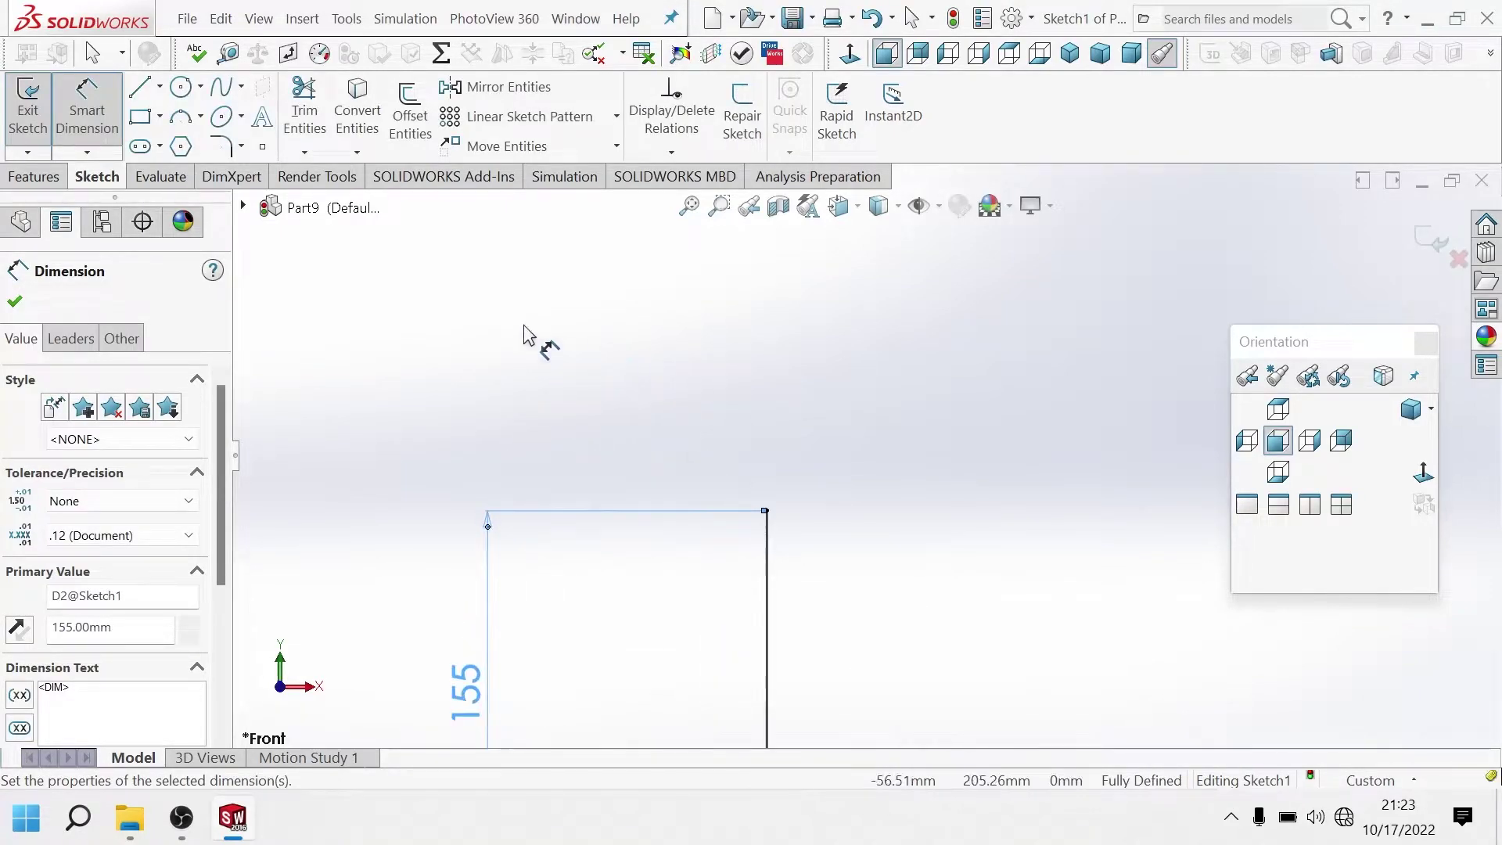
click(140, 86)
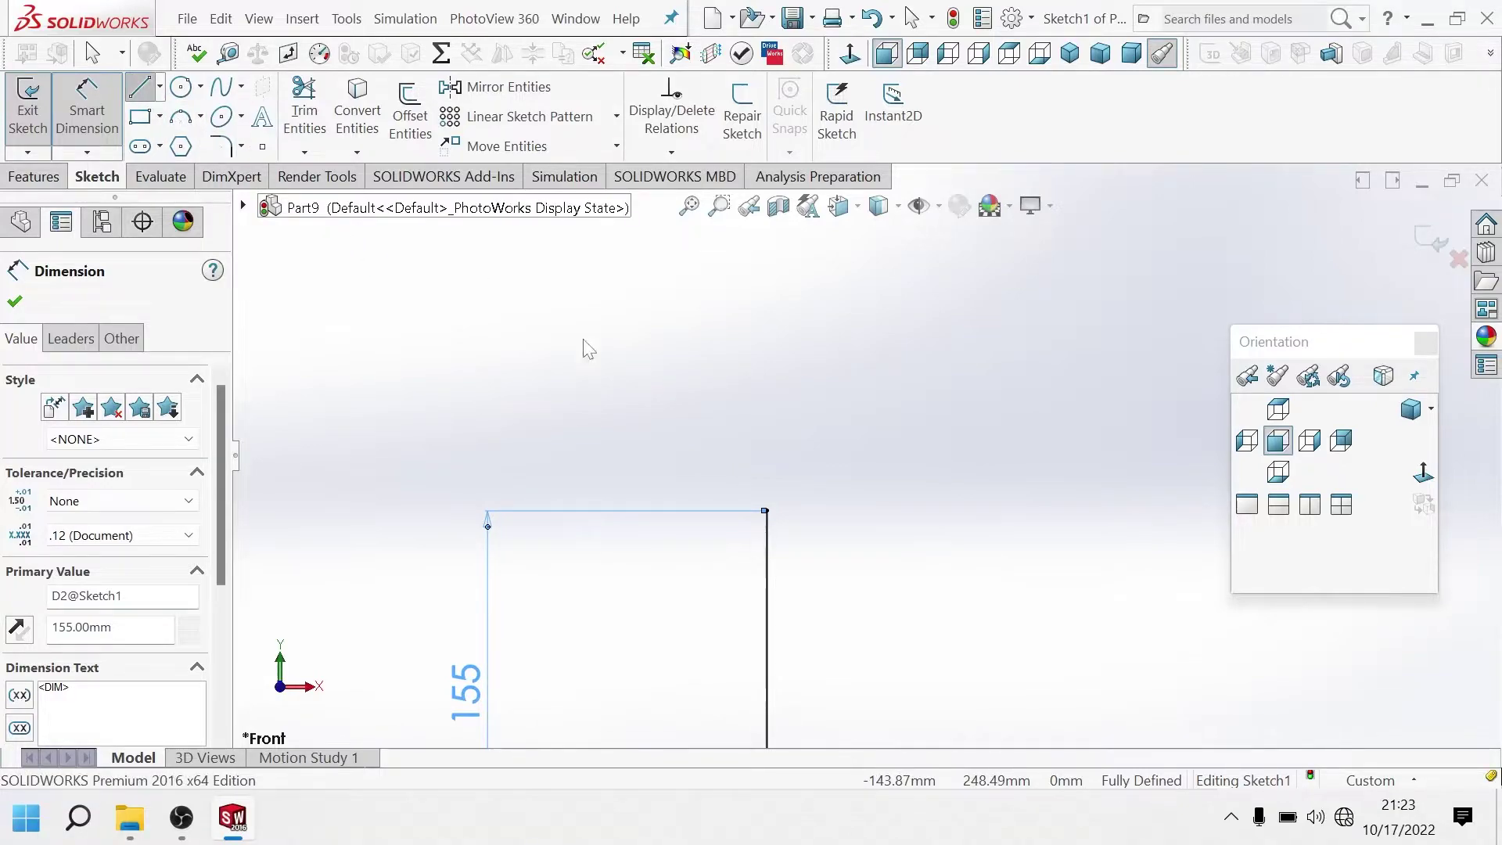
click(767, 510)
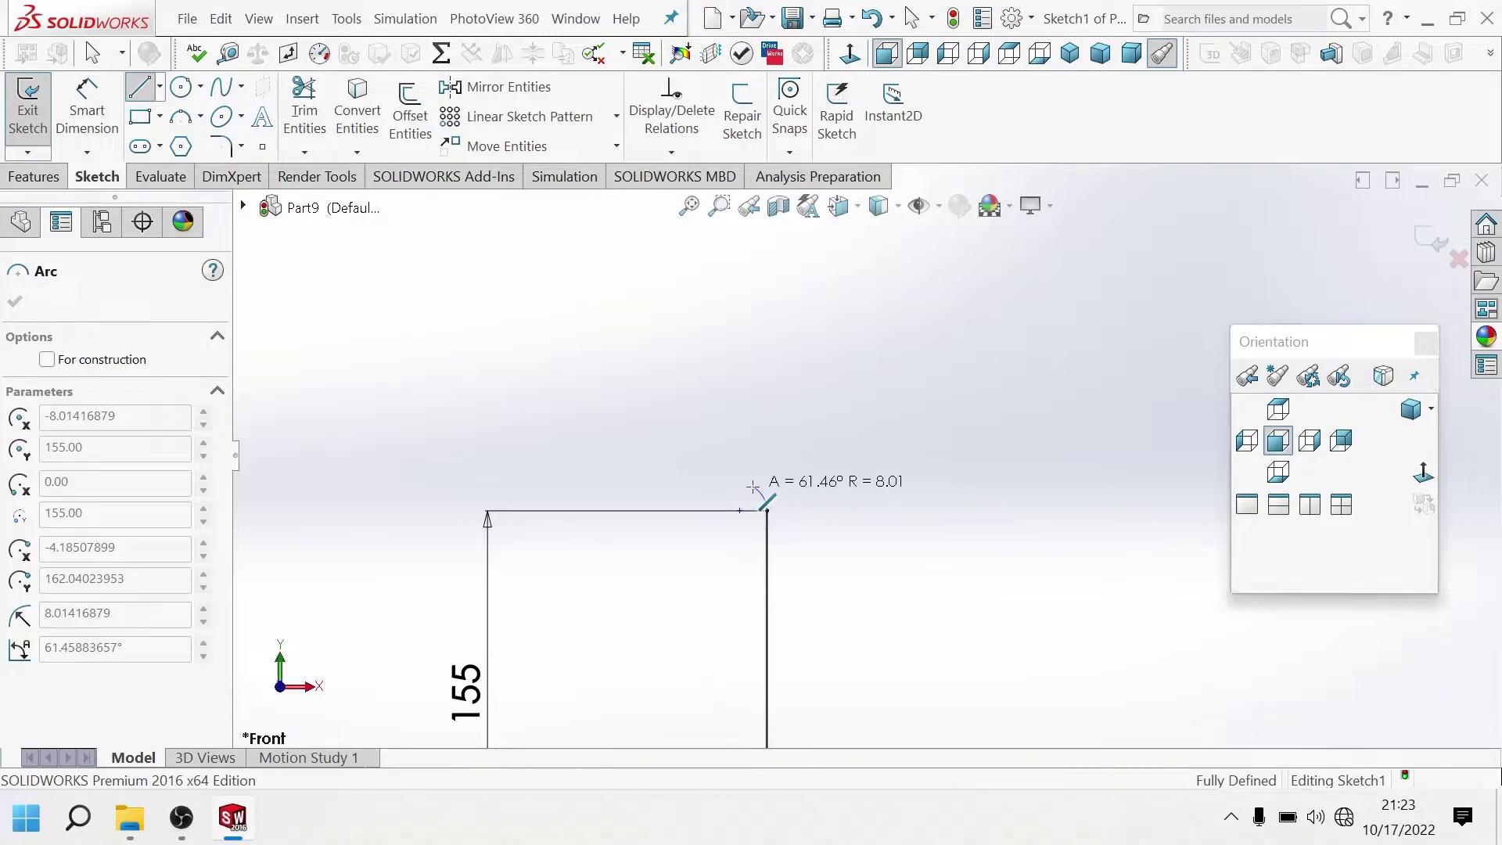
click(752, 487)
key(d)
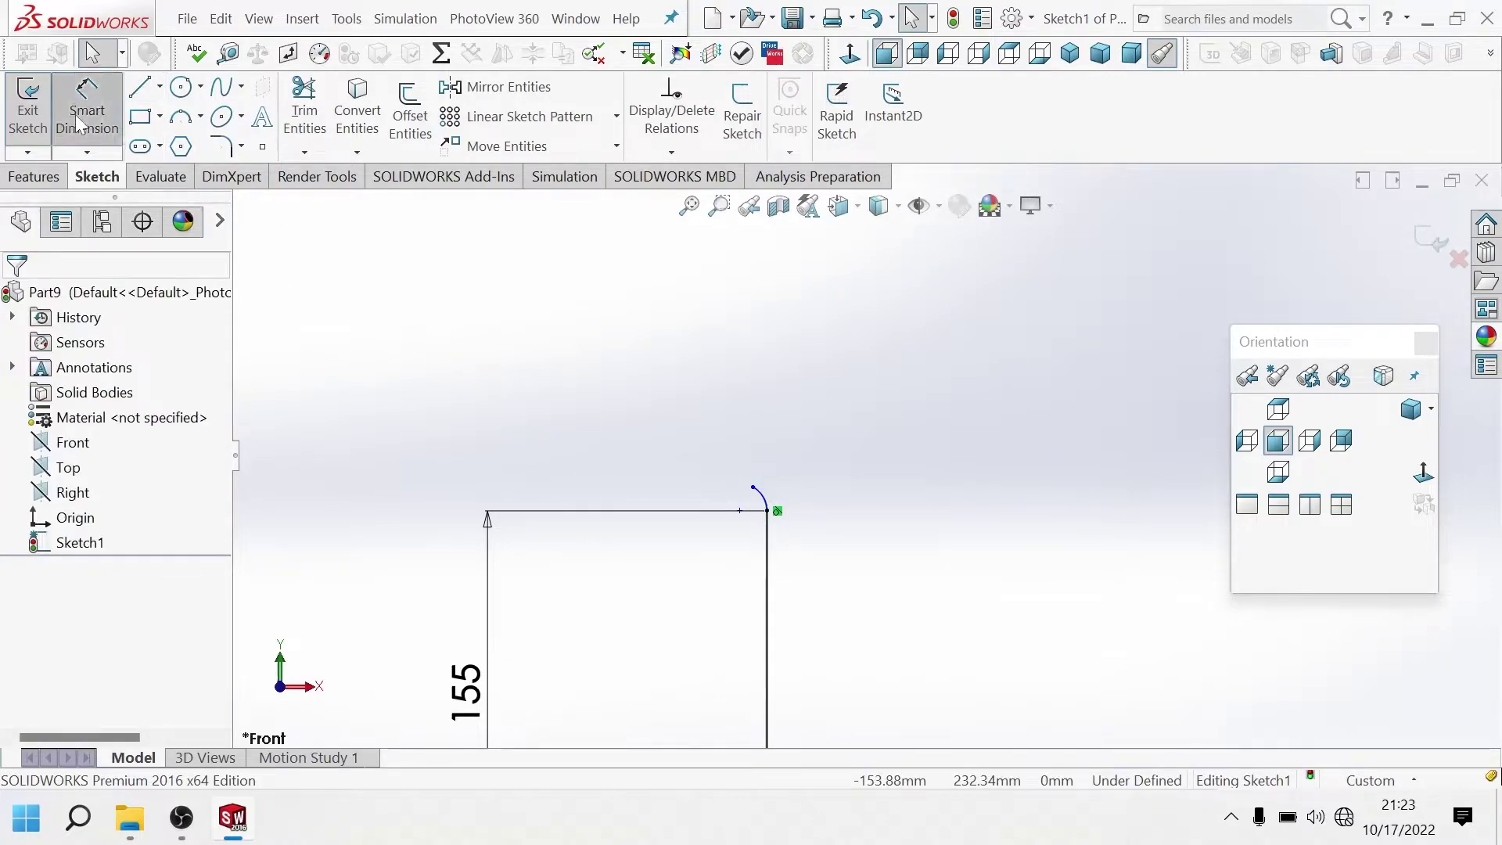
click(761, 494)
click(837, 454)
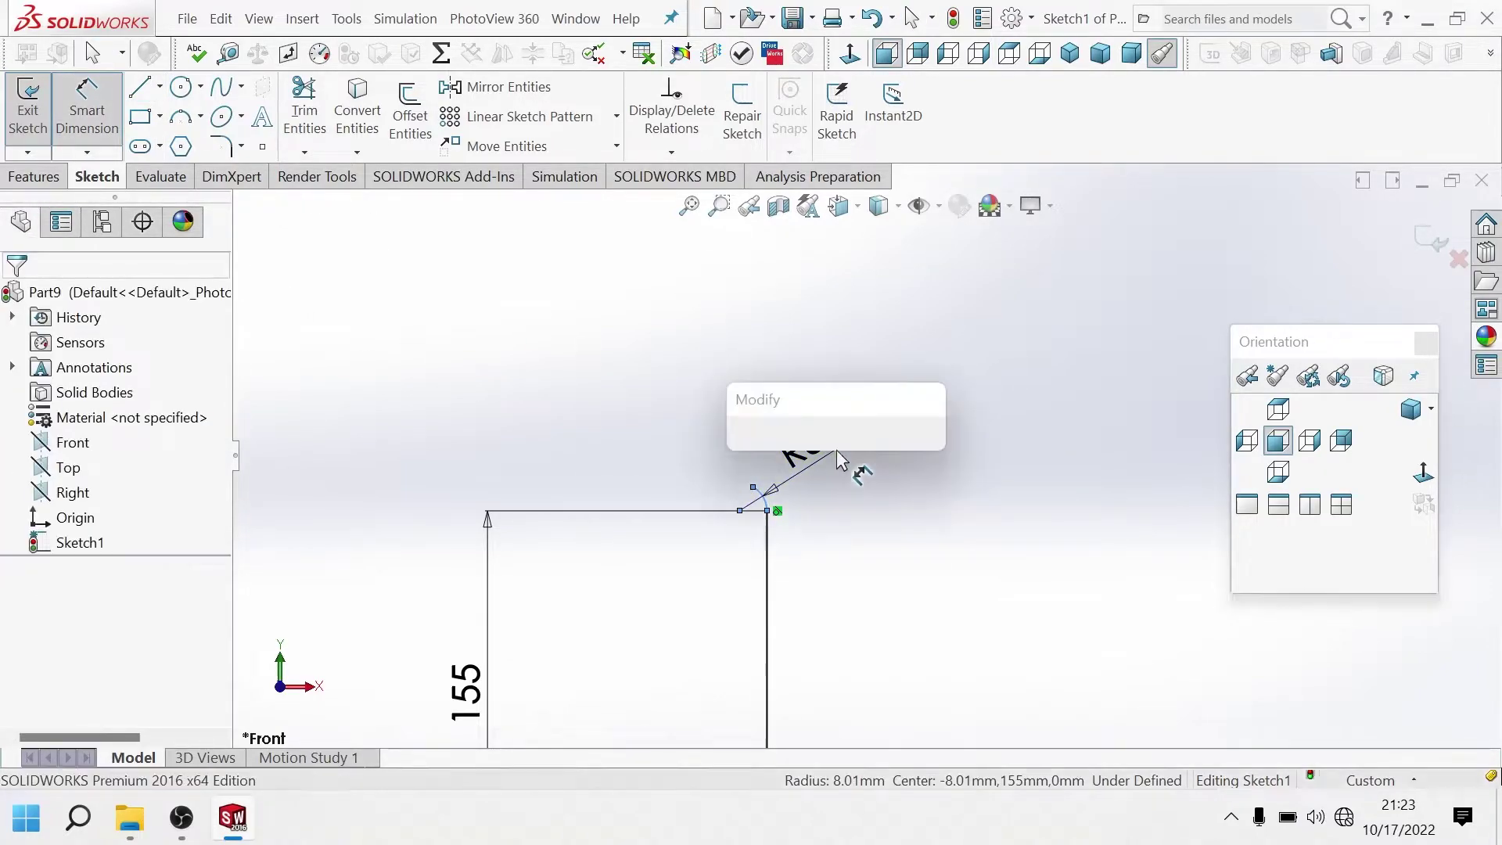
text(5)
key(Return)
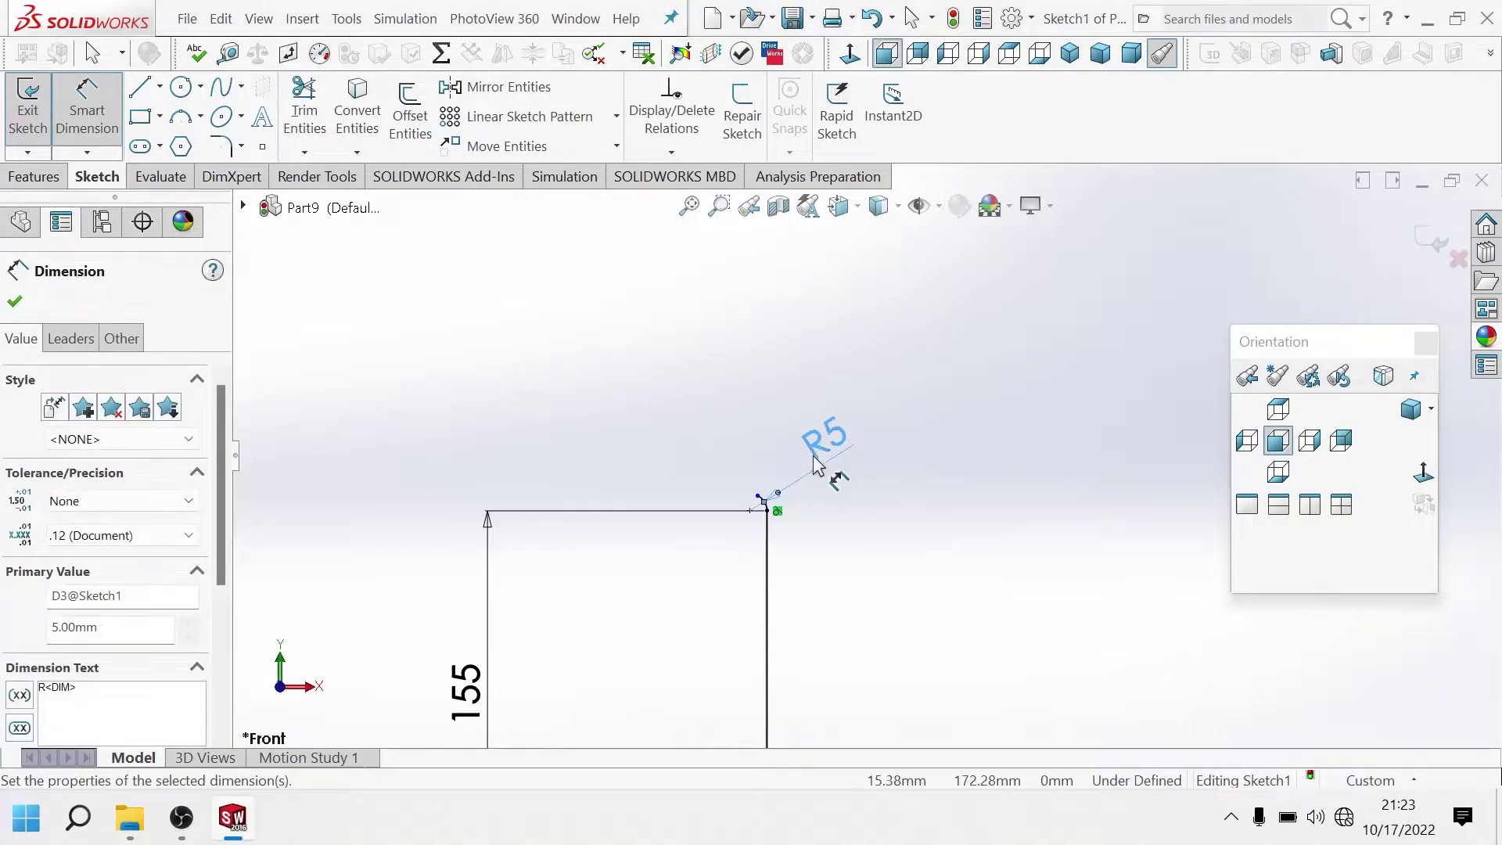
scroll(766, 516, down, 2)
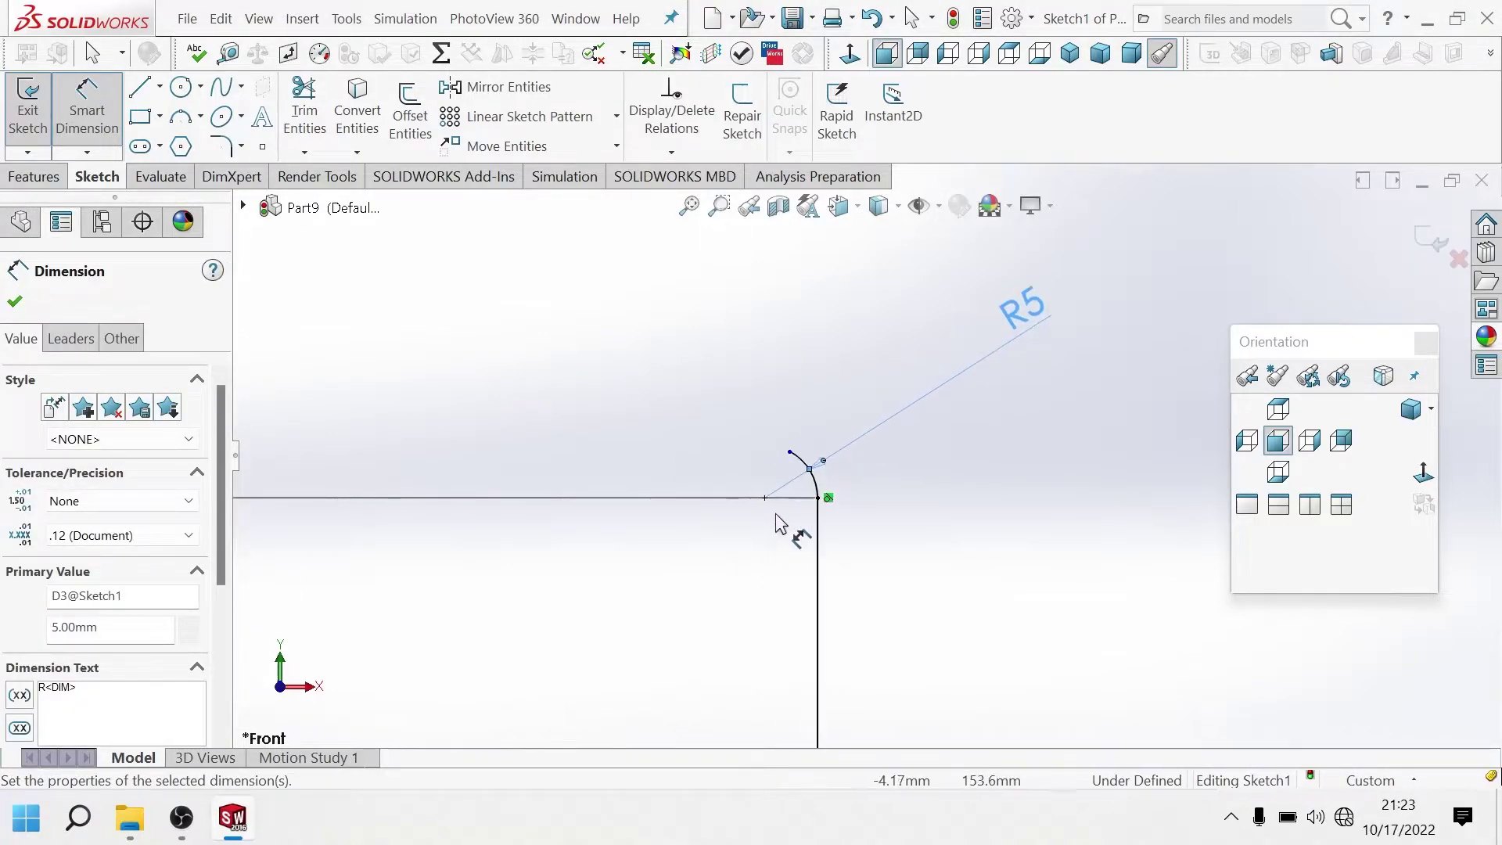
scroll(829, 497, down, 1)
key(Escape)
click(816, 484)
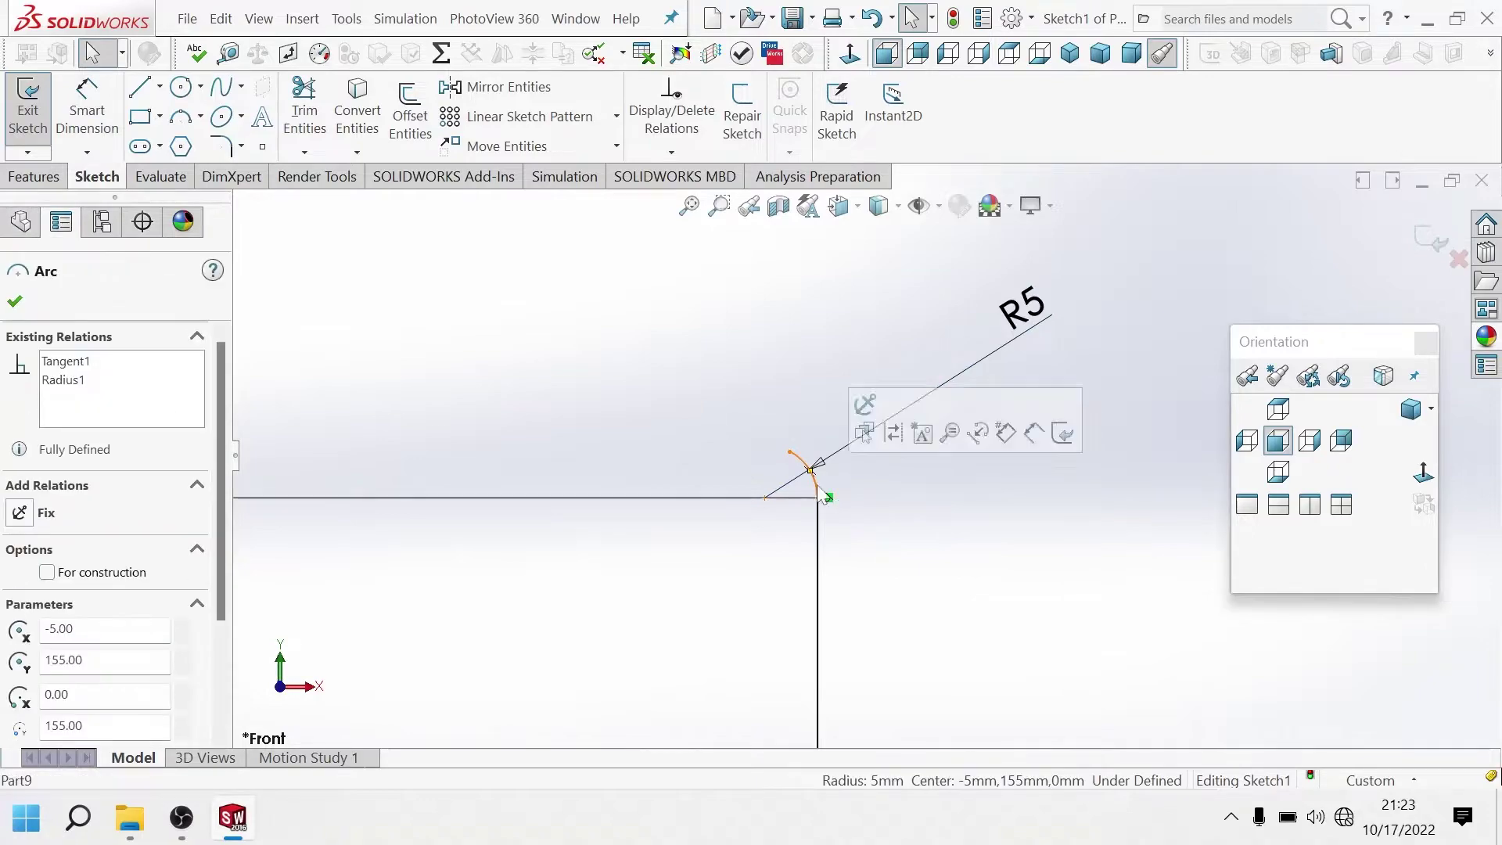
key(Delete)
click(263, 414)
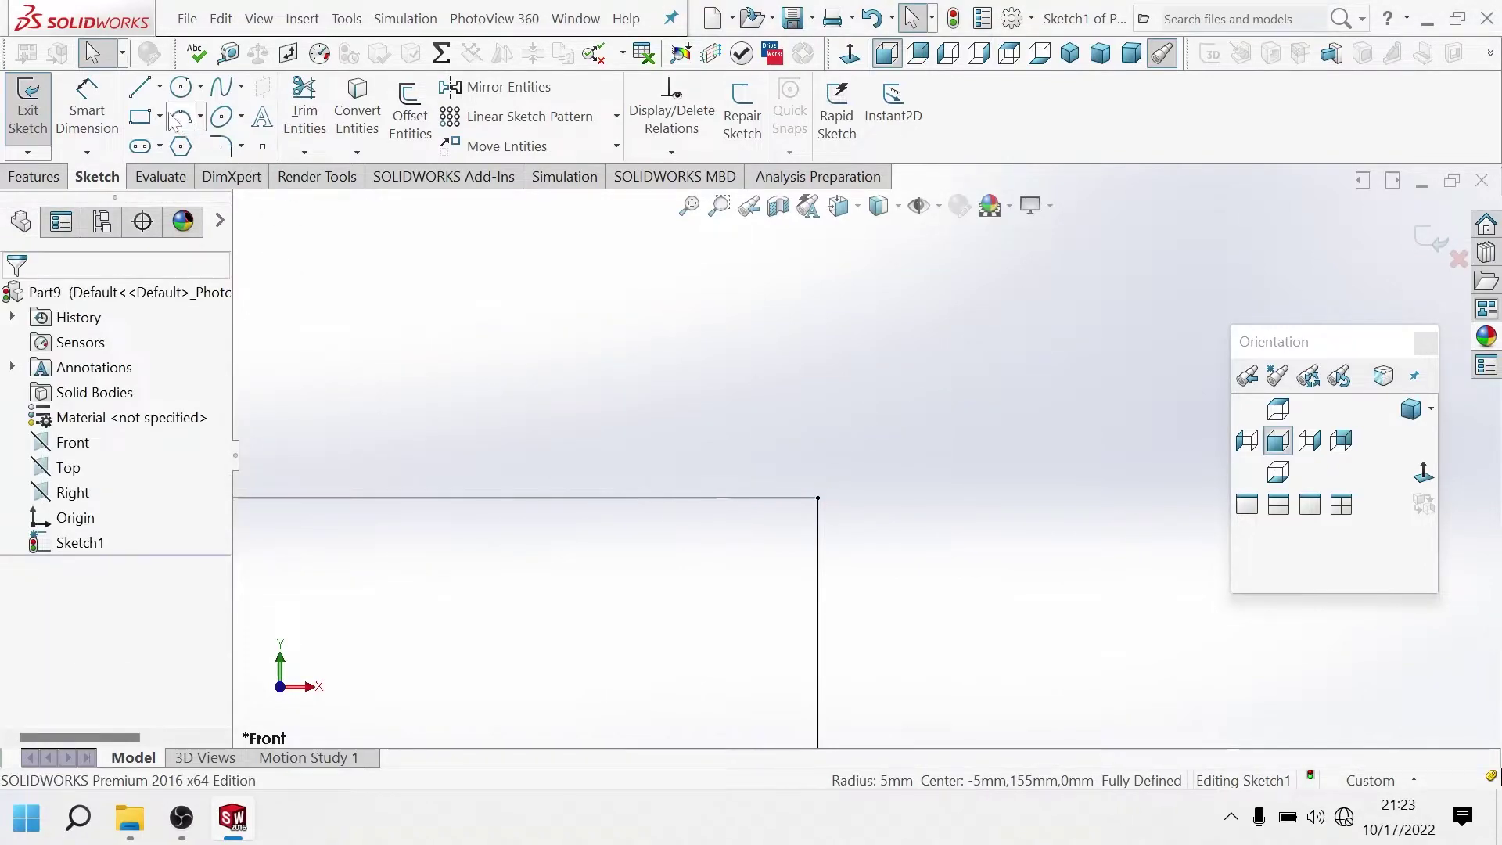
click(141, 88)
Try starting a tangent arc from the corner endpoint, cancelling the unwanted previews.
scroll(806, 481, down, 1)
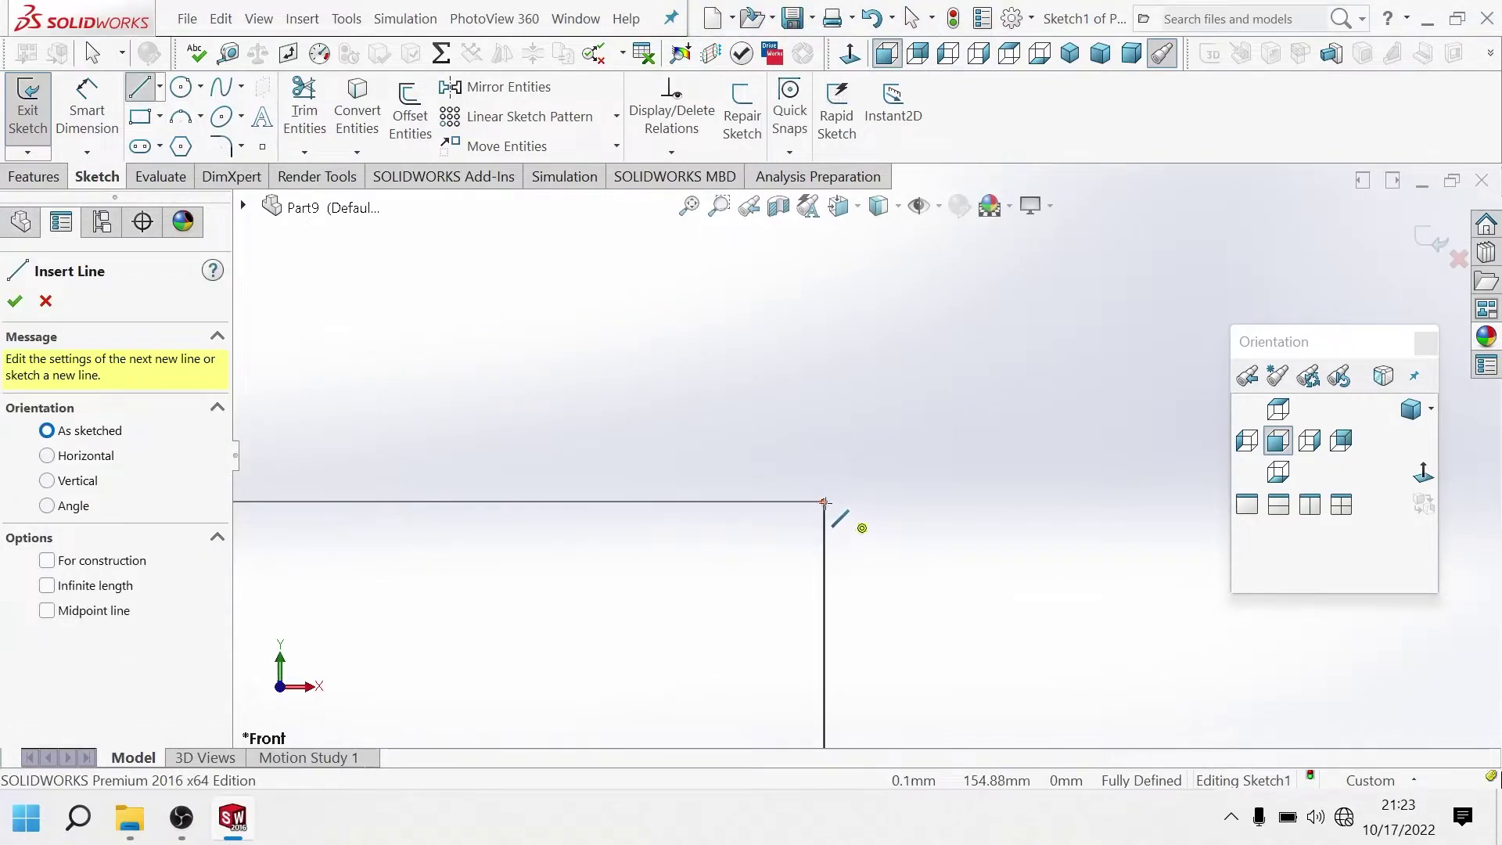
click(823, 501)
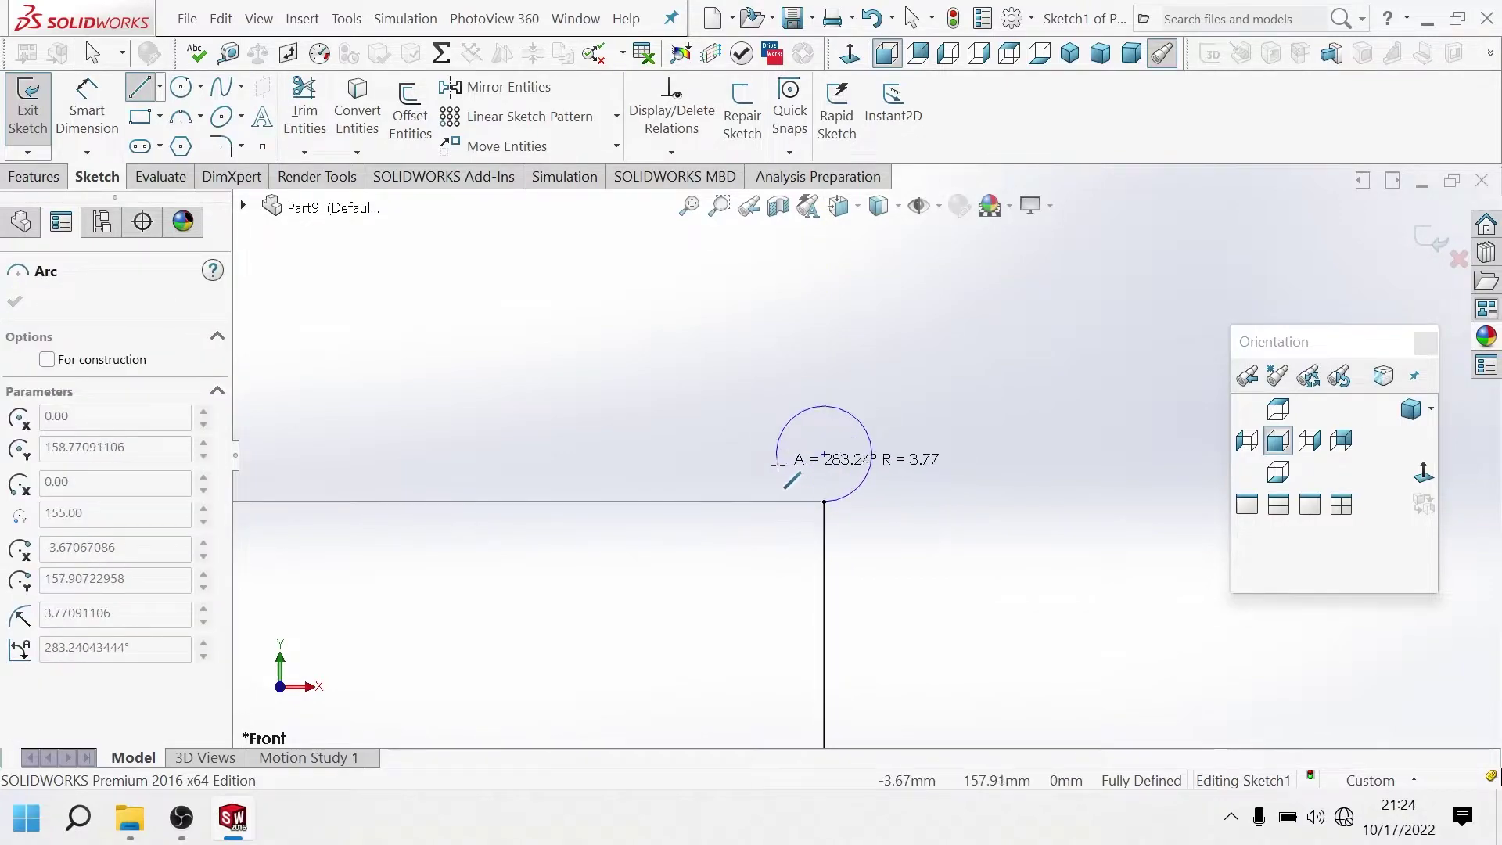
key(Escape)
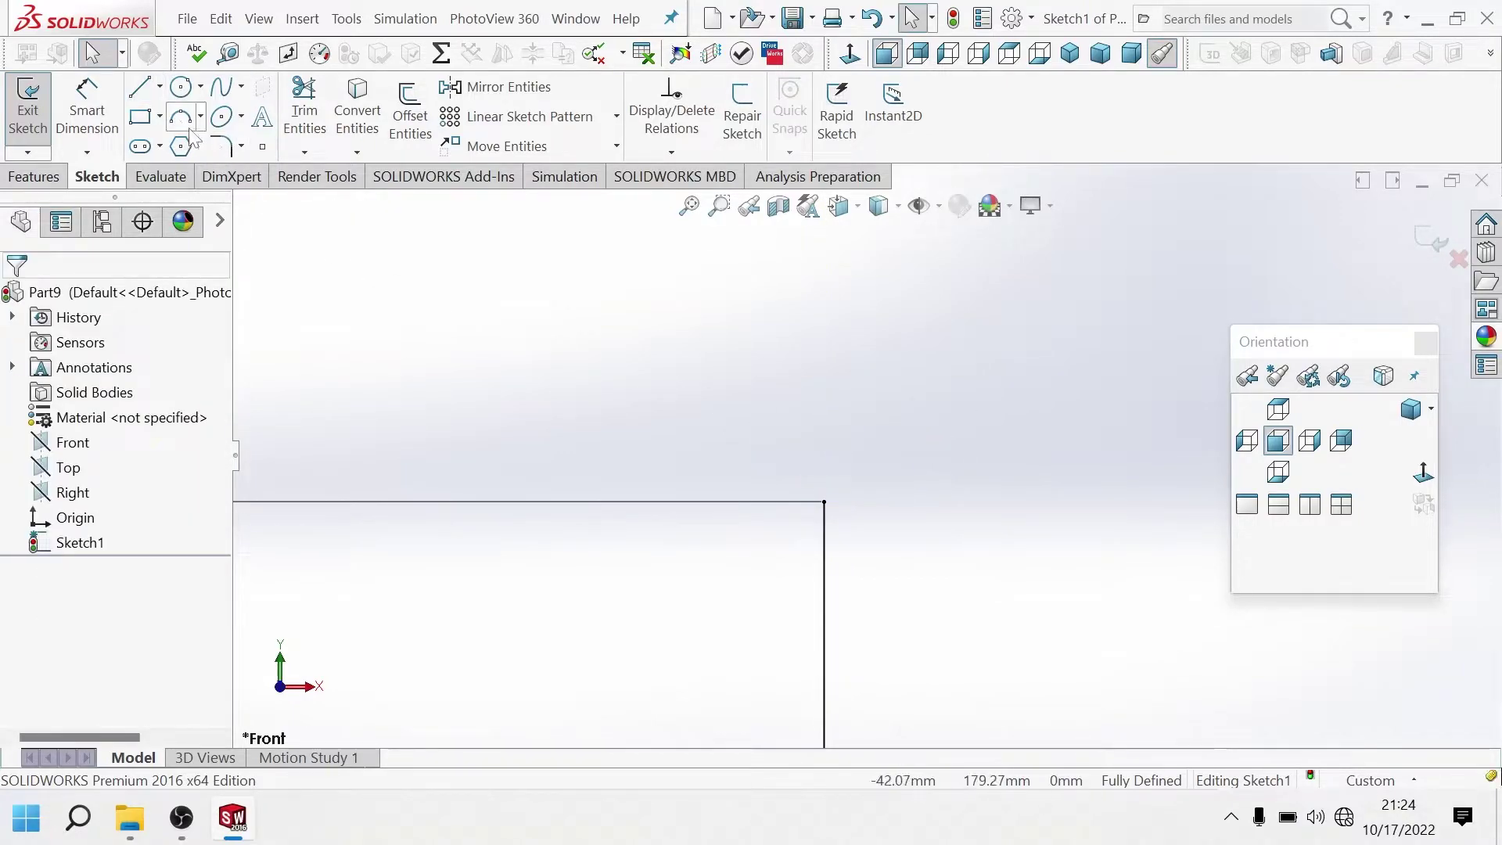
click(147, 90)
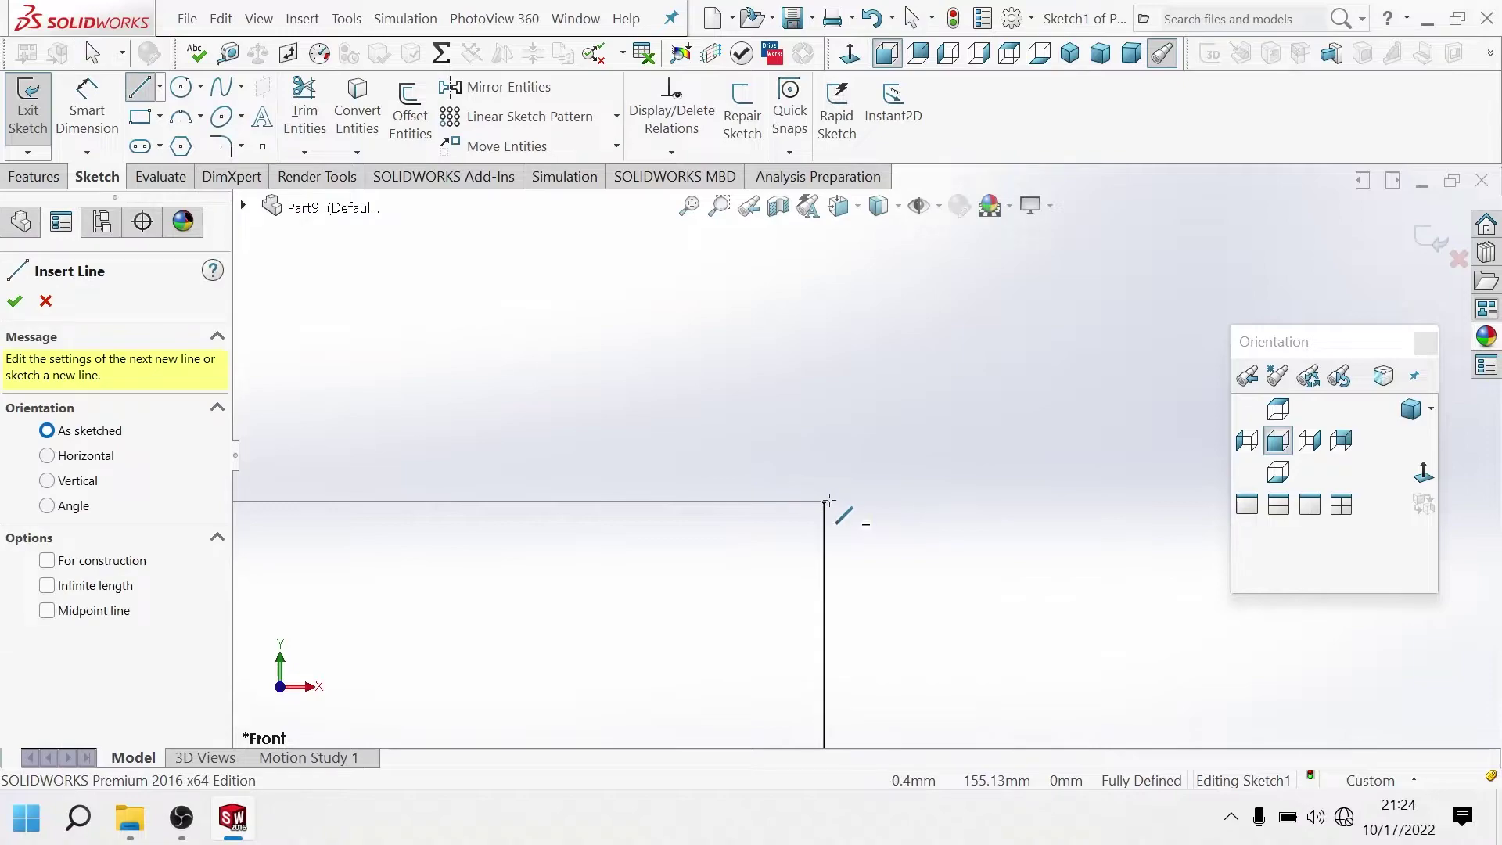
click(824, 502)
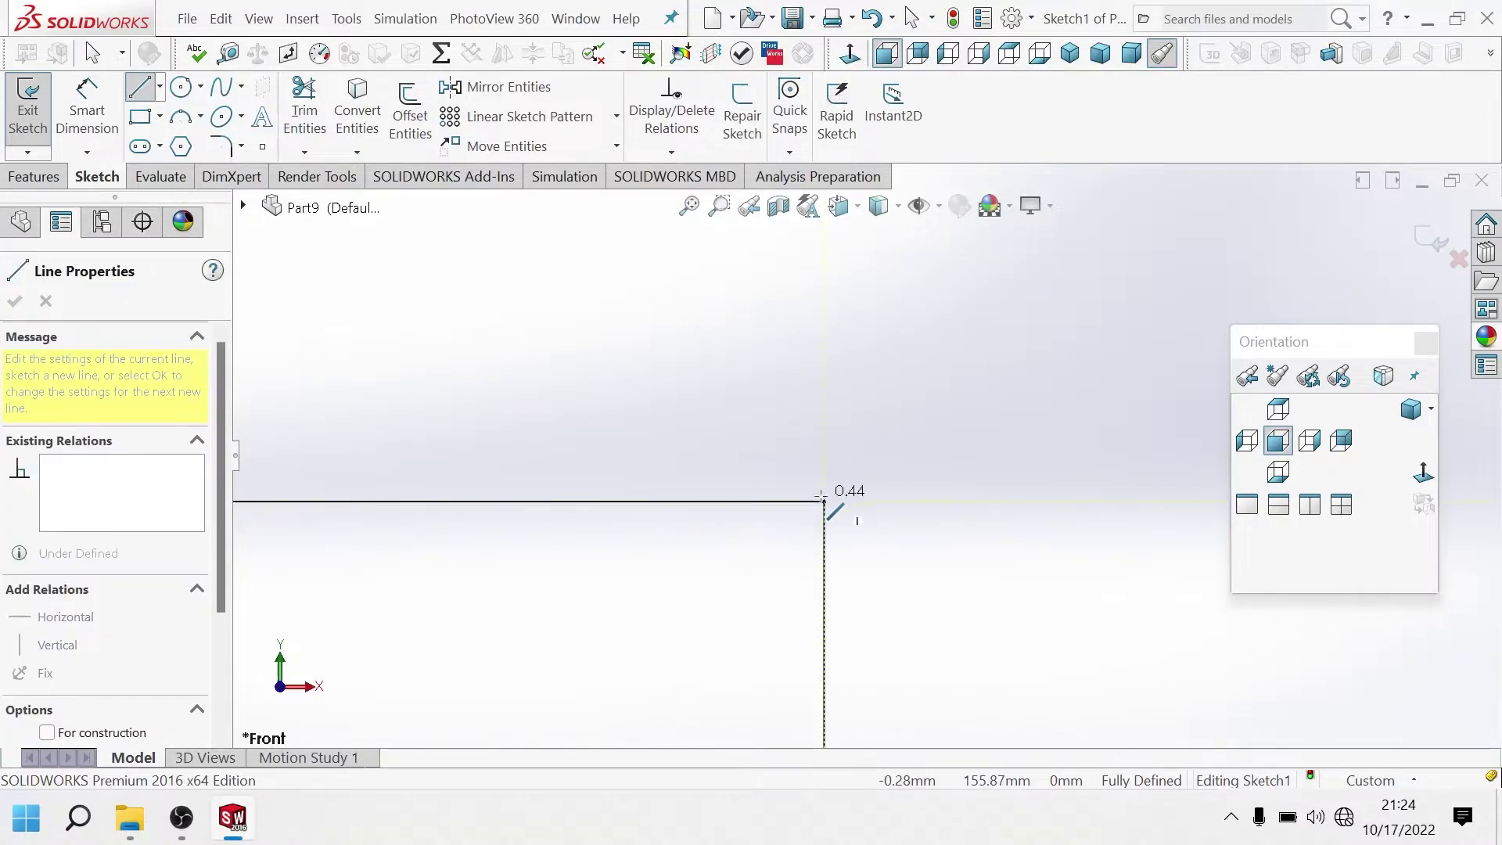
key(Escape)
key(Escape)
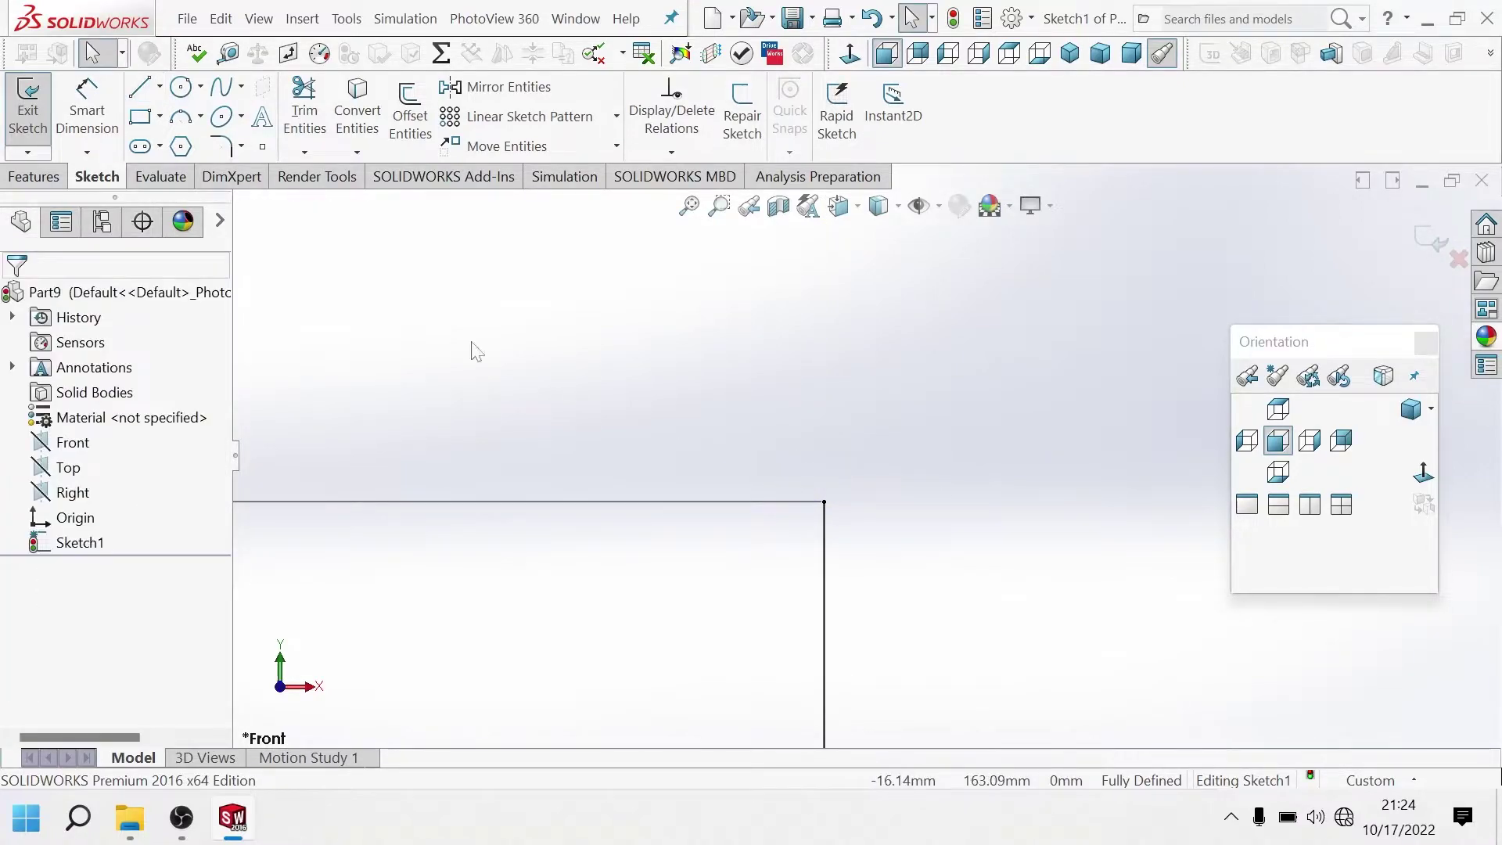
click(143, 92)
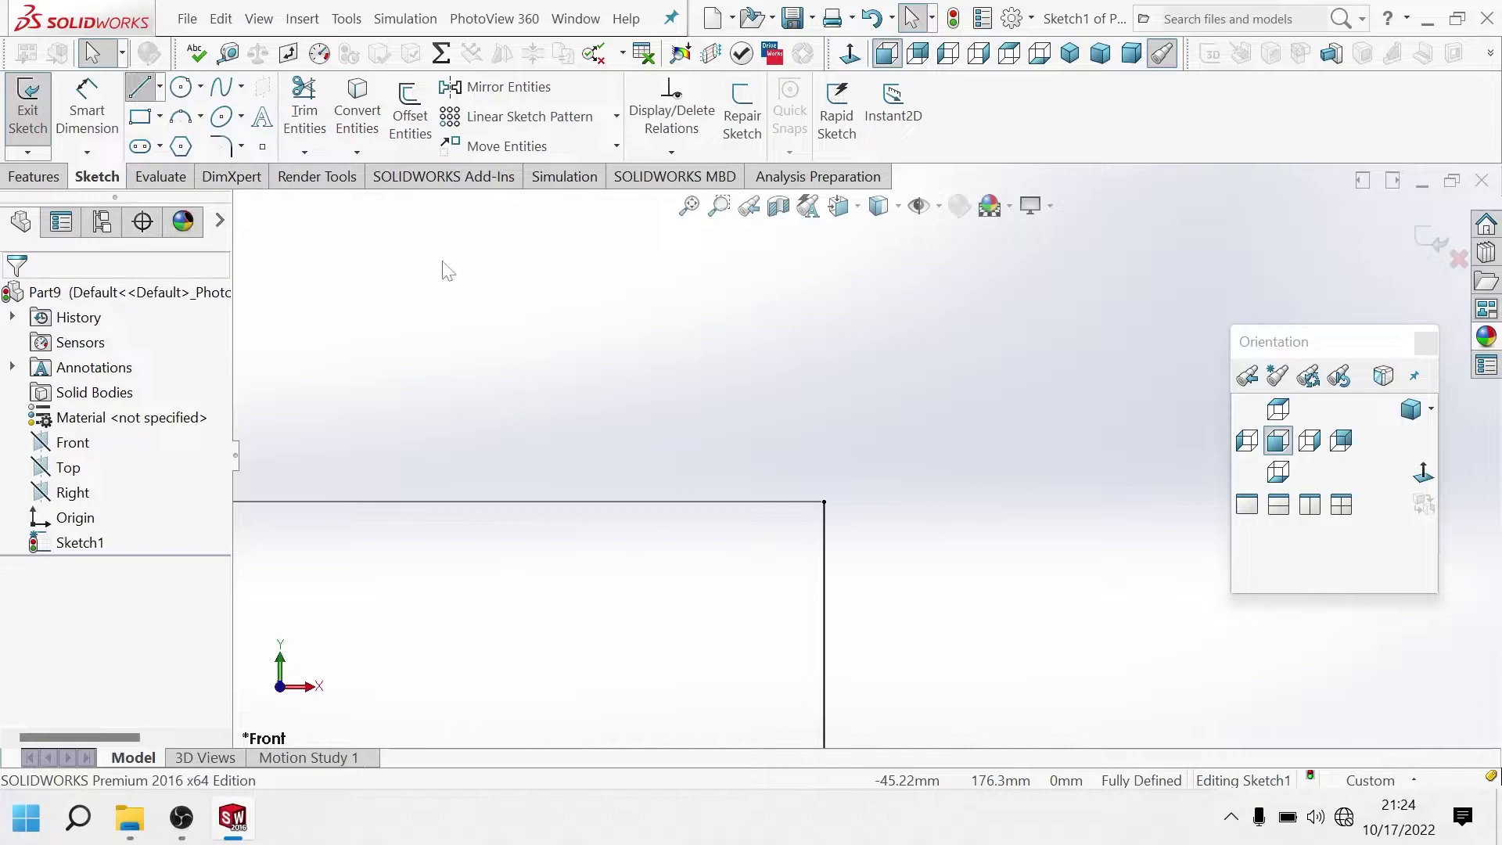
click(824, 502)
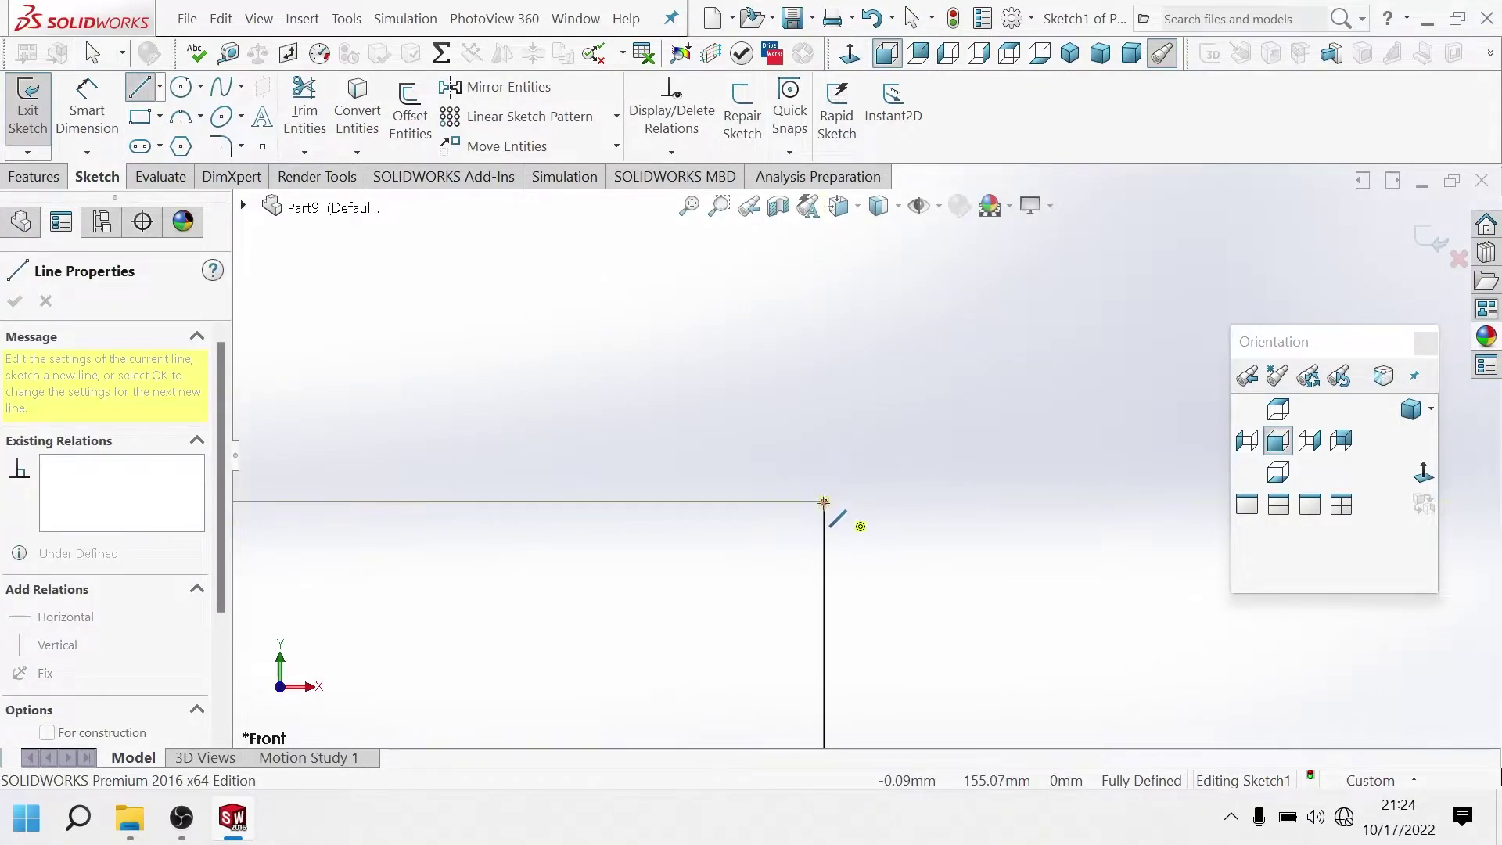
key(Escape)
key(Escape)
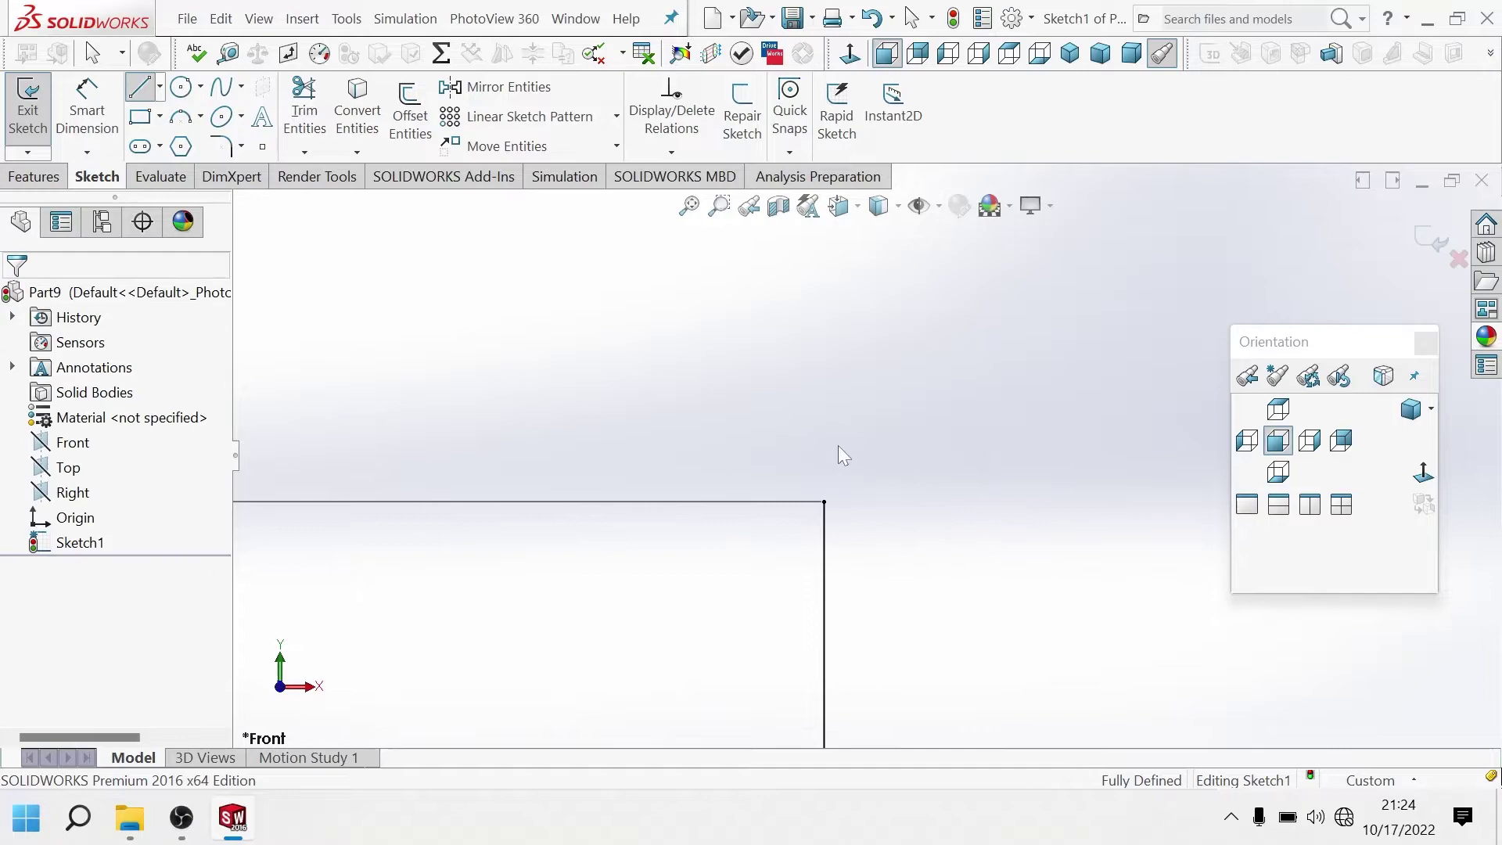
Draw a small tangent arc curving up-left from the corner and select it for dimensioning.
click(142, 89)
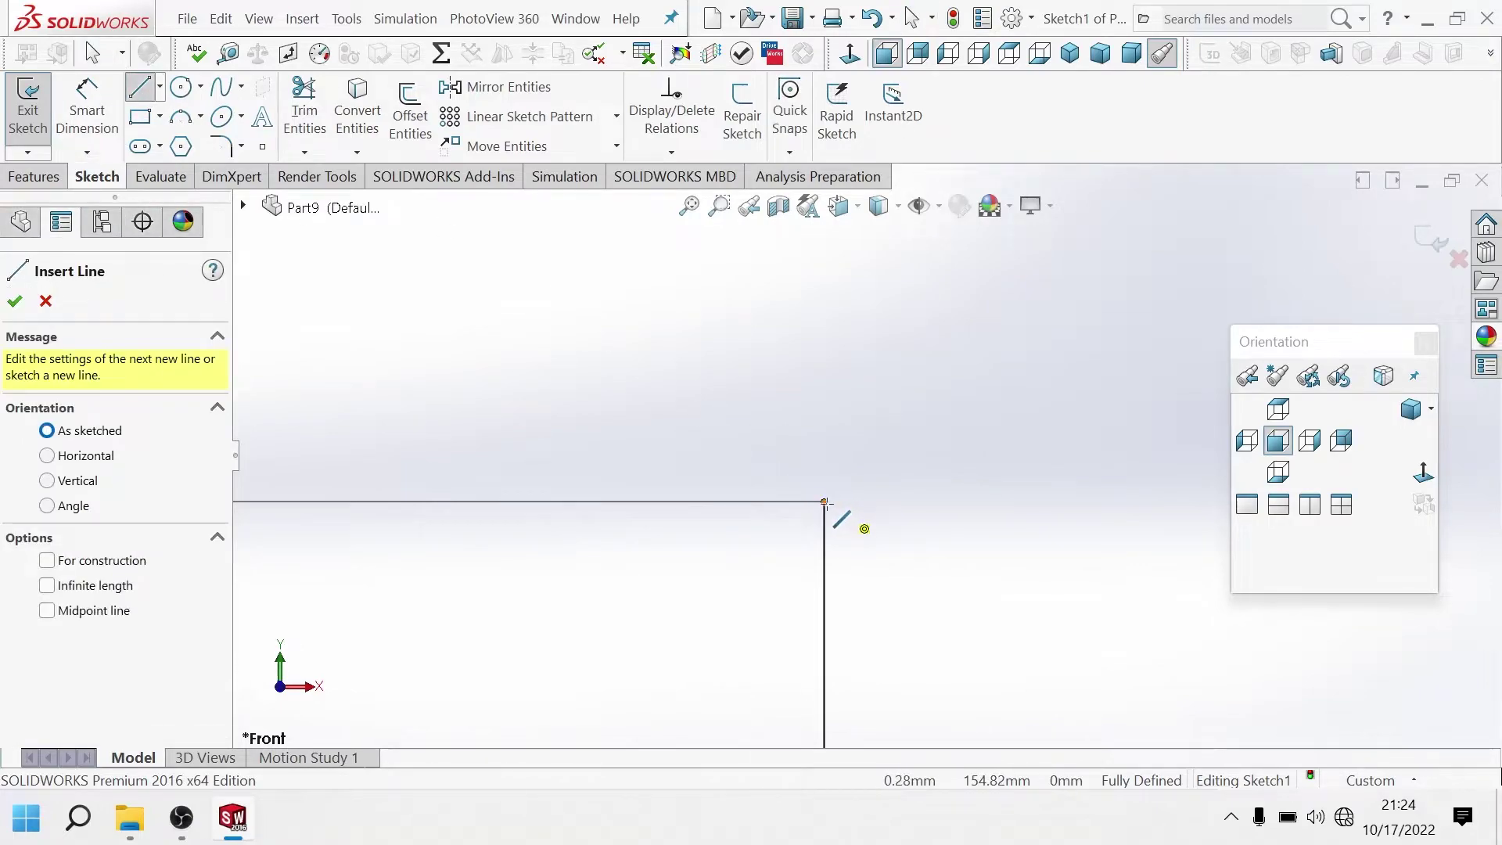
click(824, 502)
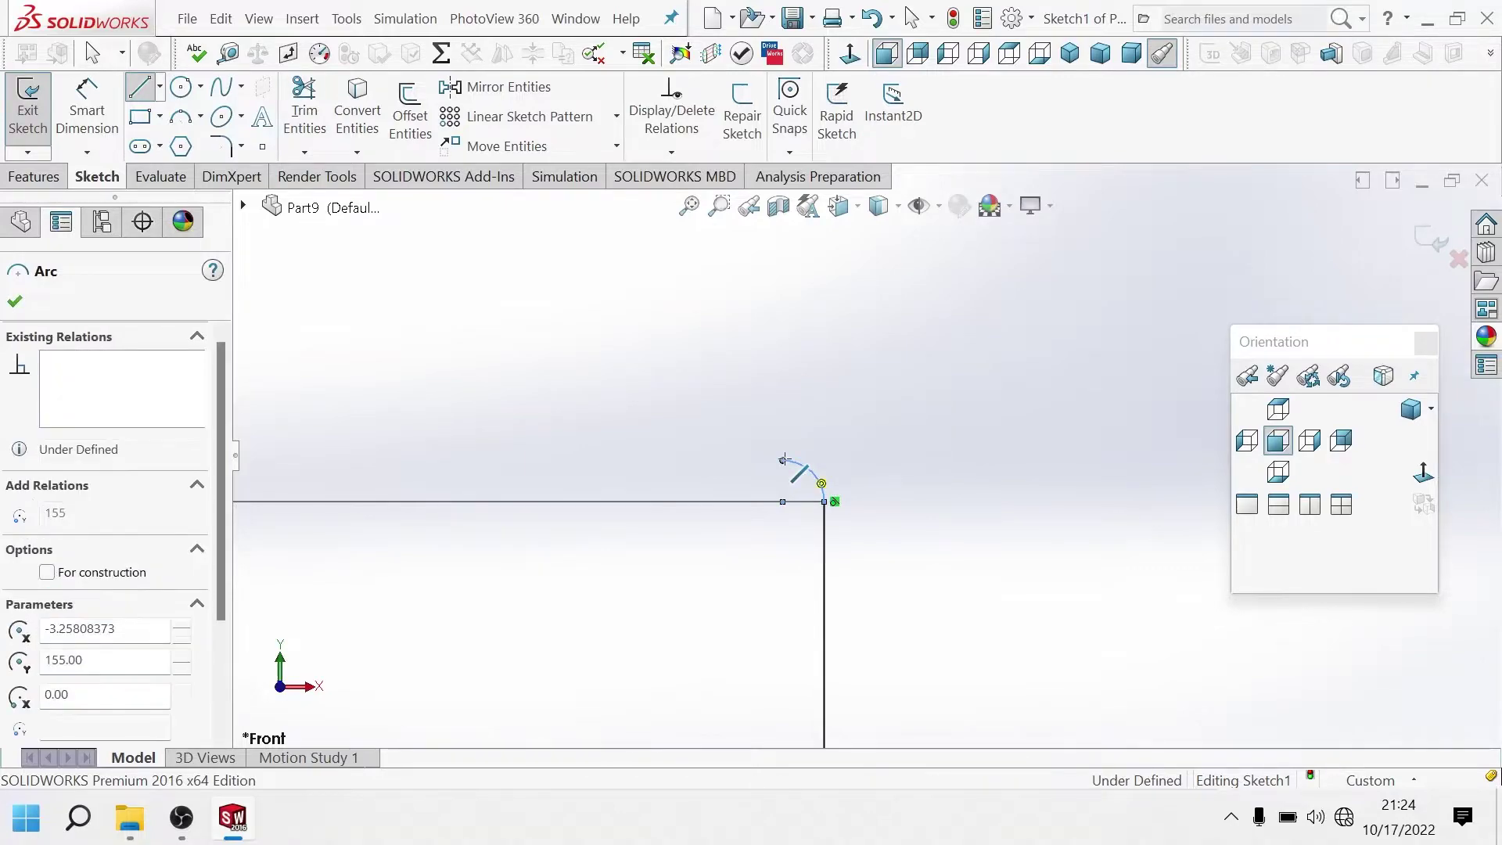
click(783, 460)
key(Escape)
click(87, 110)
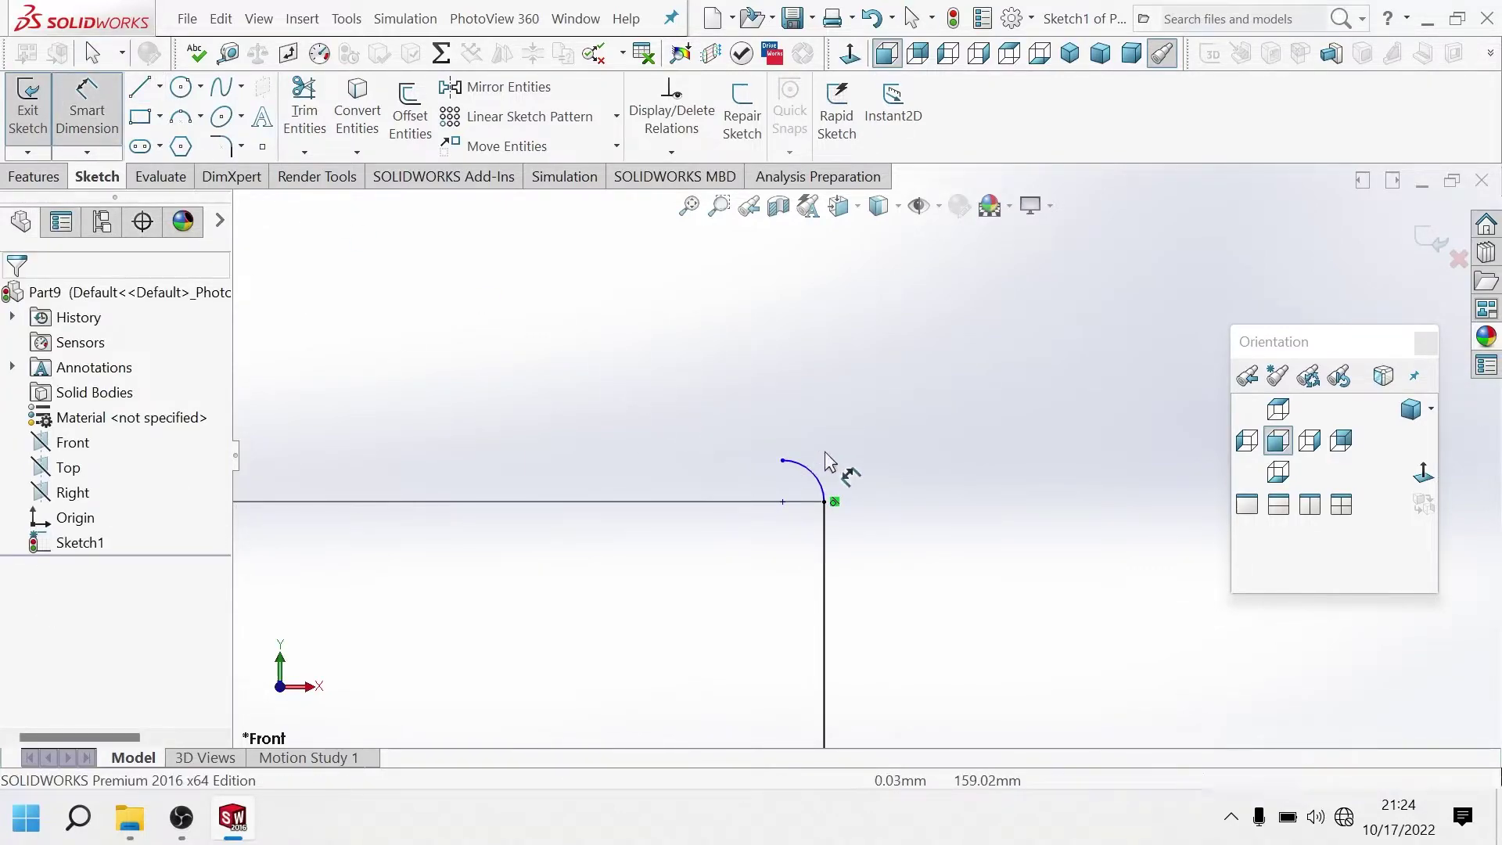
click(816, 475)
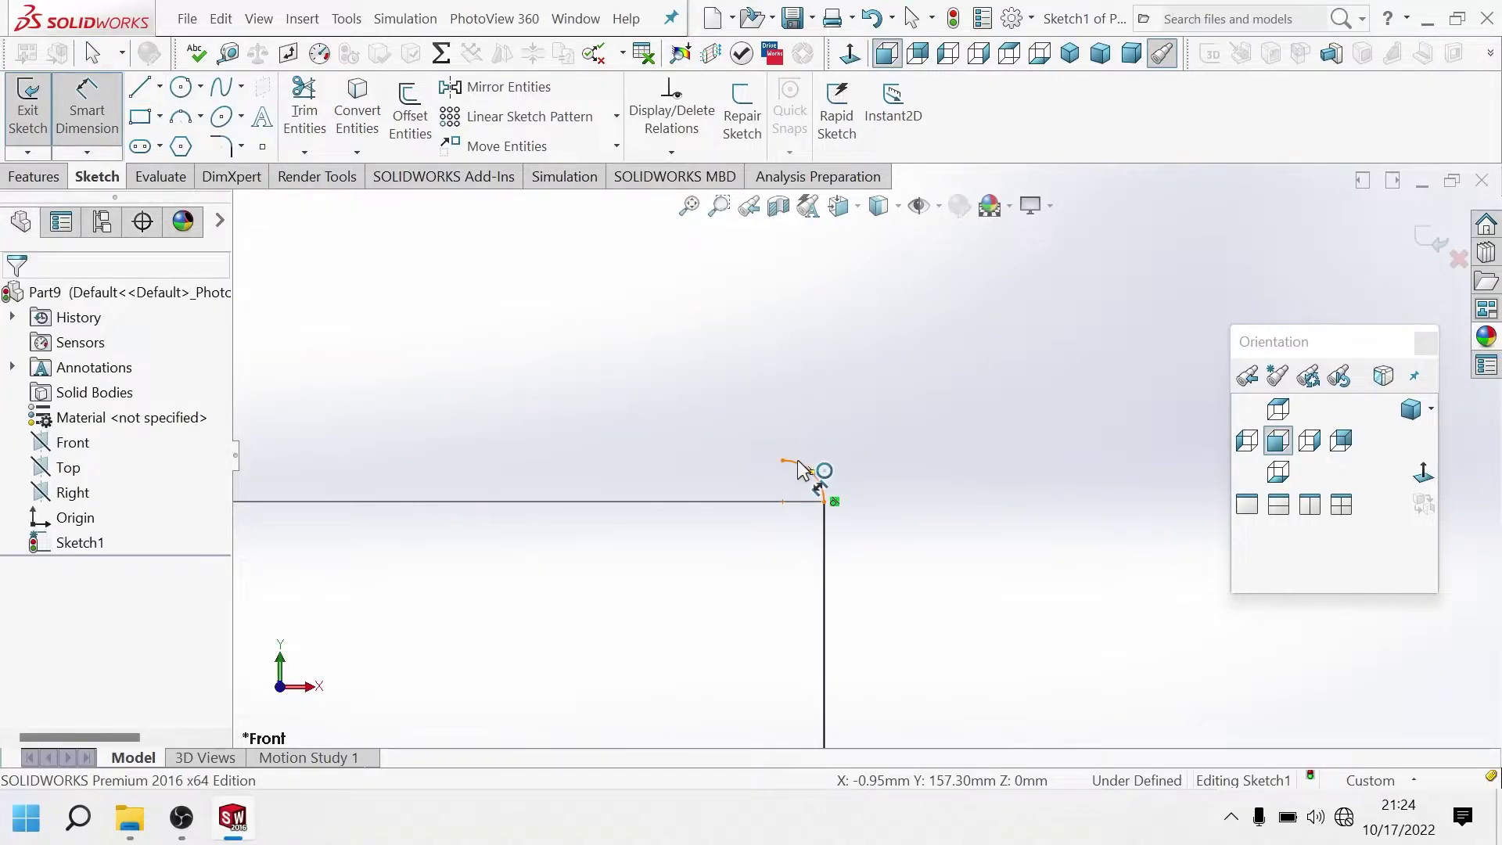
Set the first corner arc's radius to 5 mm.
click(844, 379)
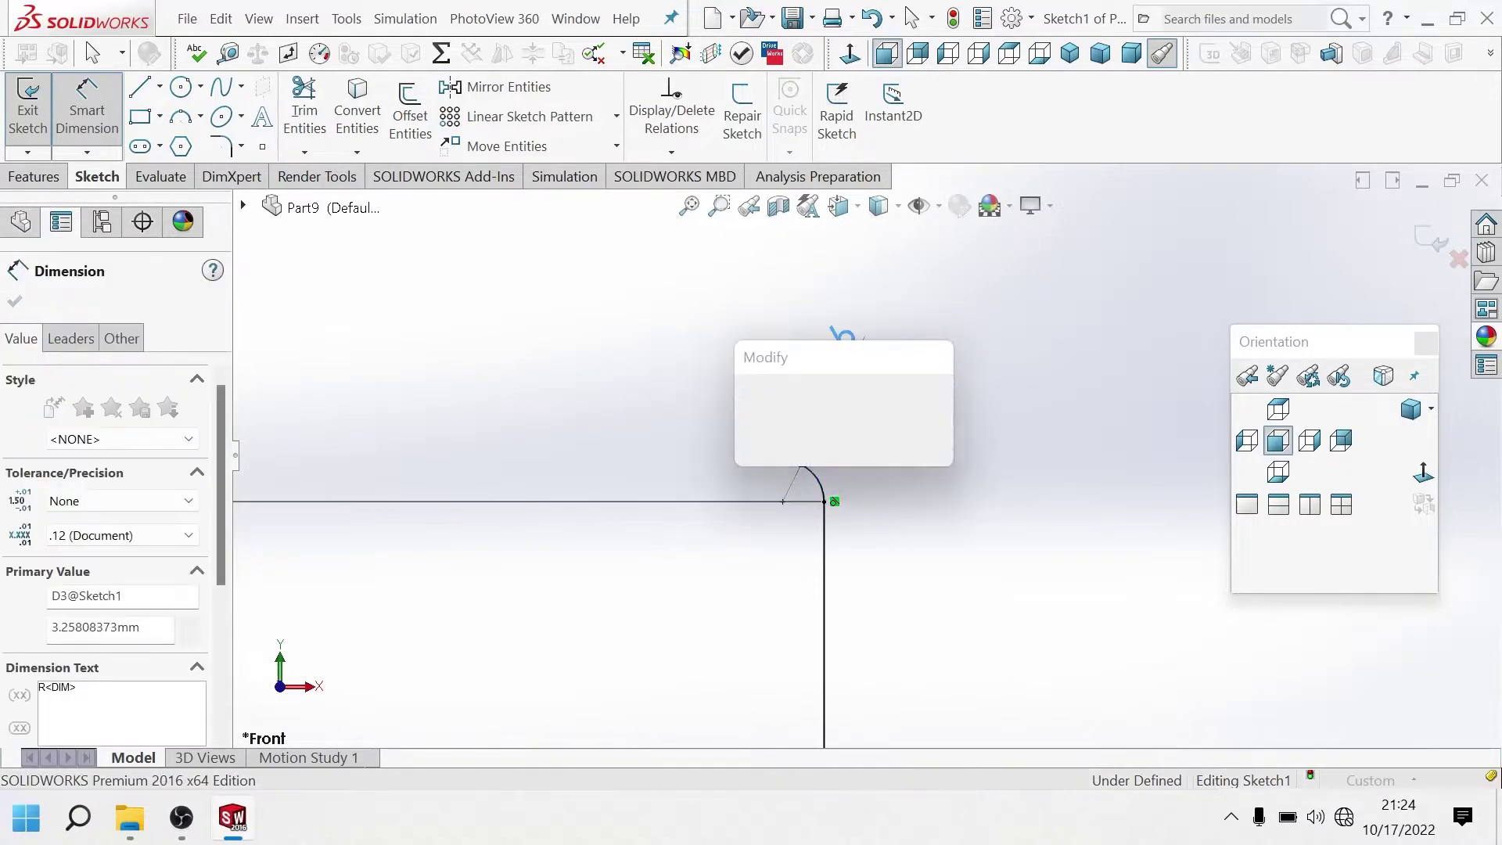
text(5)
key(Return)
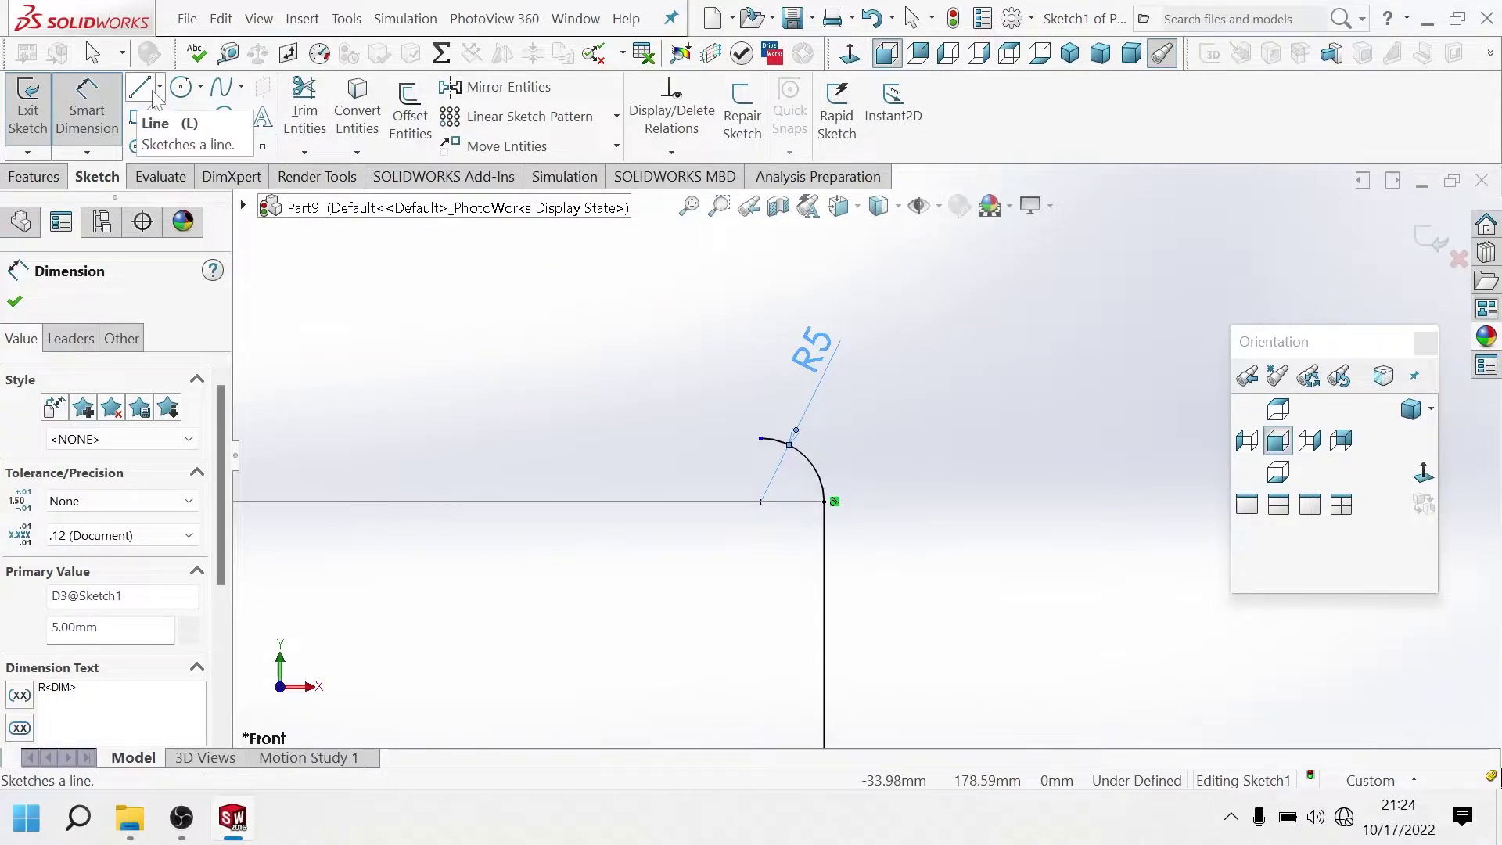
Draw a second, reverse-curving tangent arc and dimension it to R5.
click(143, 93)
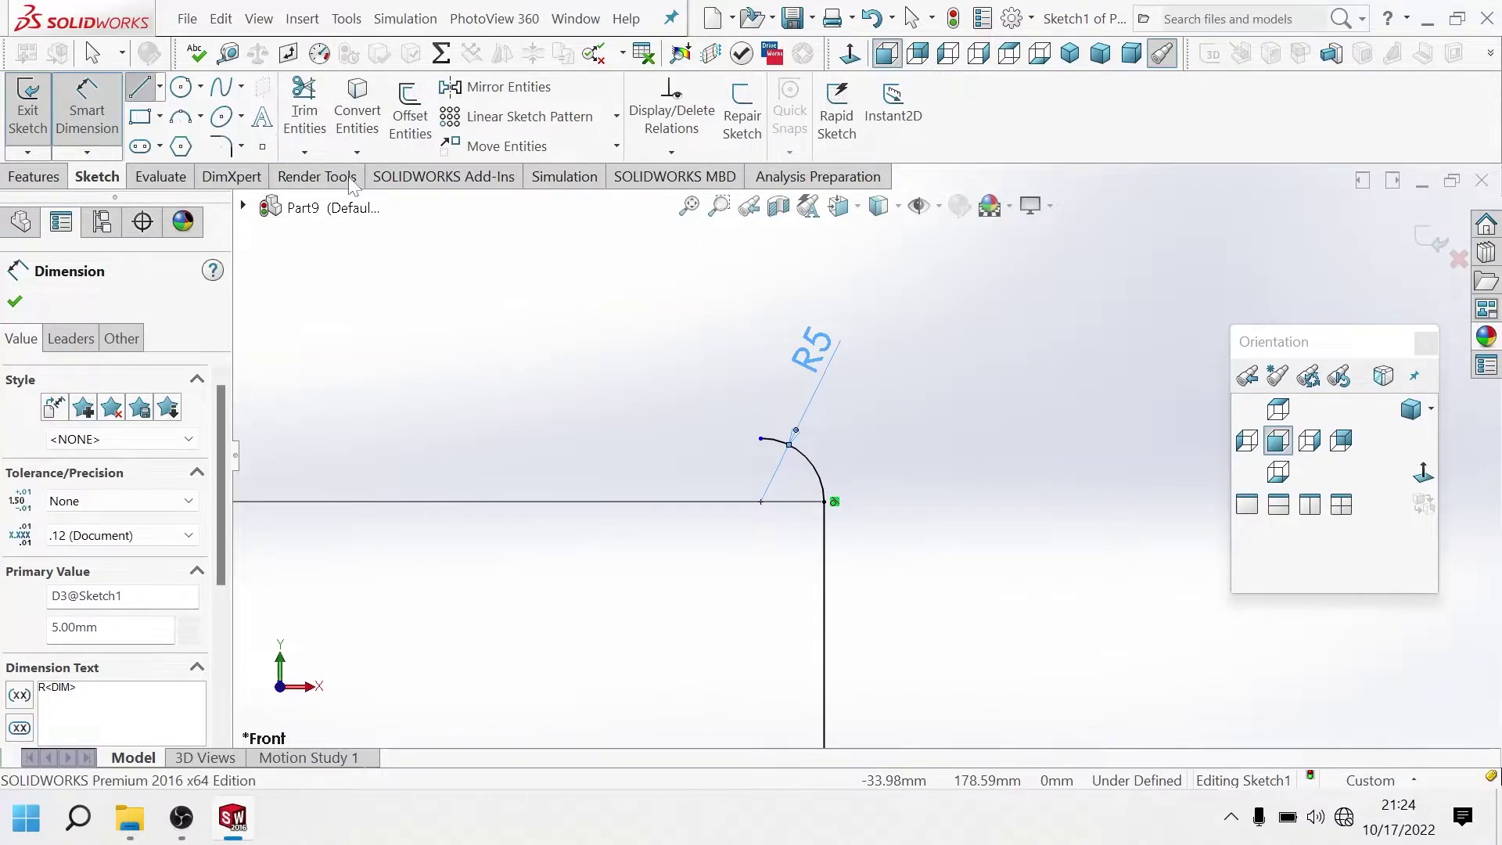
click(759, 438)
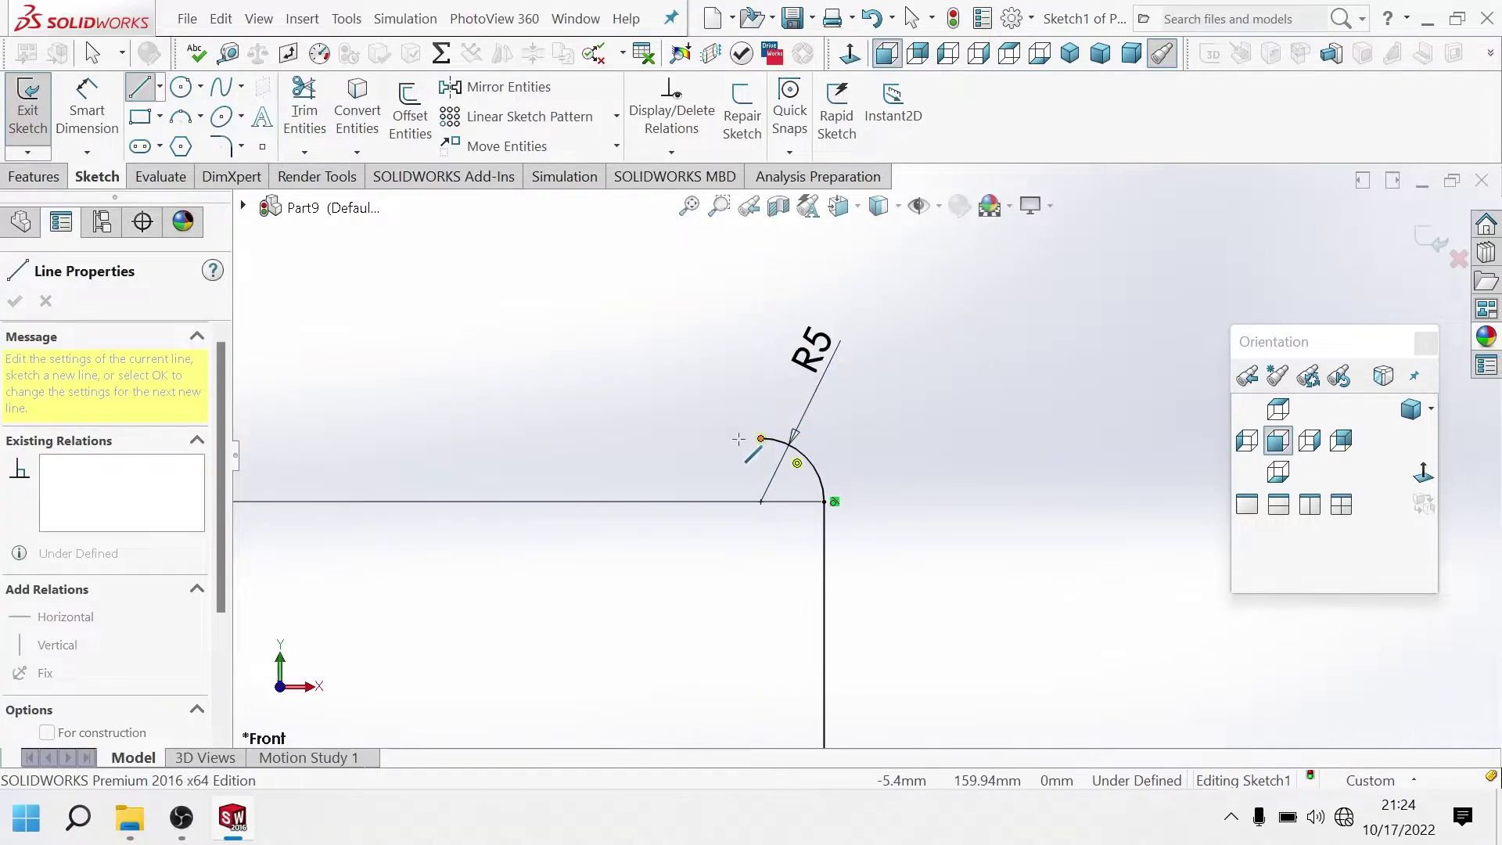
click(696, 374)
key(Escape)
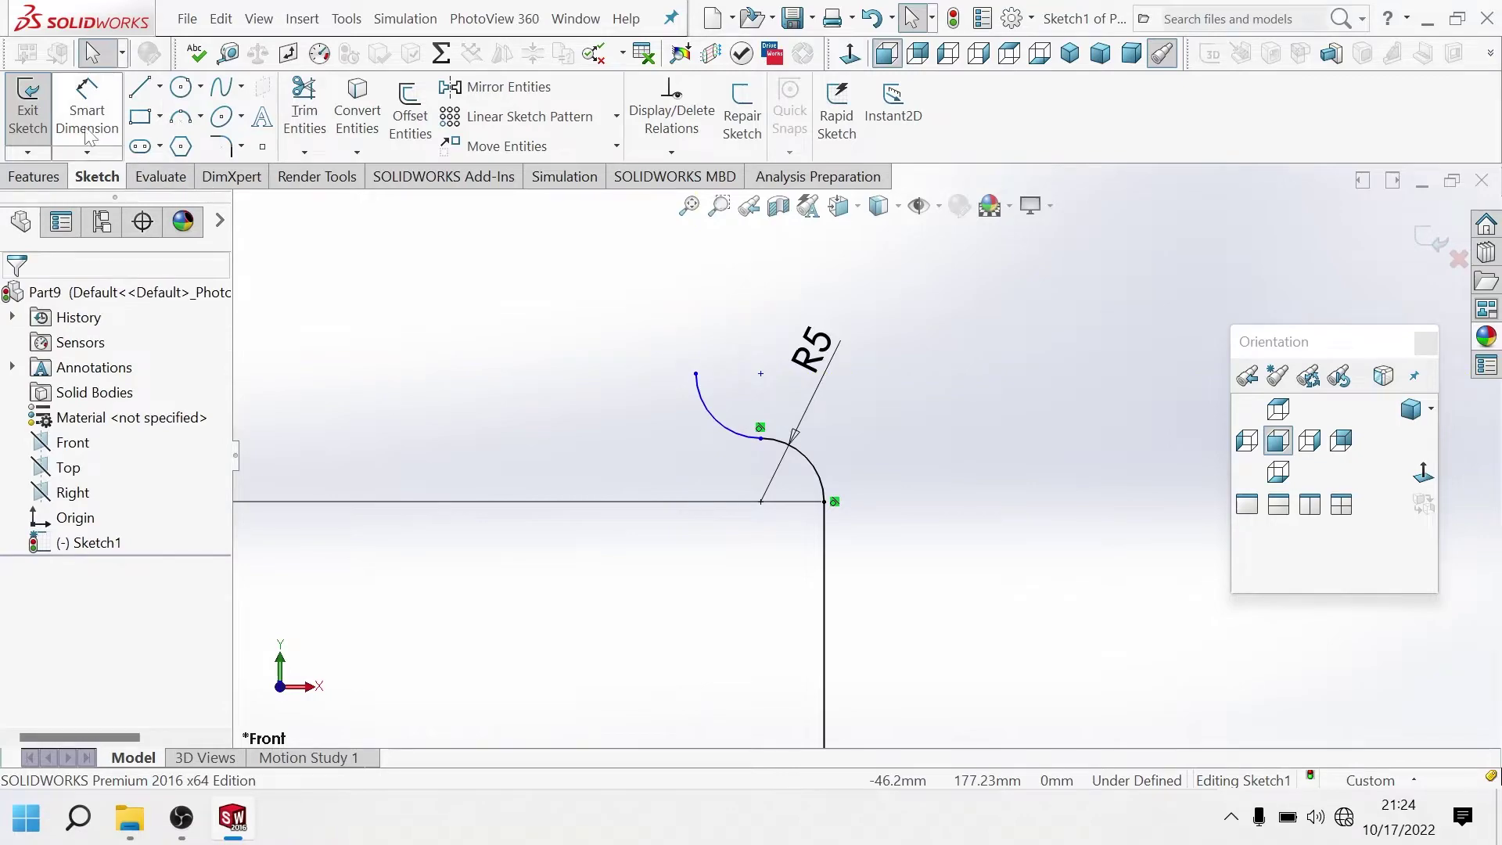
click(87, 133)
click(711, 418)
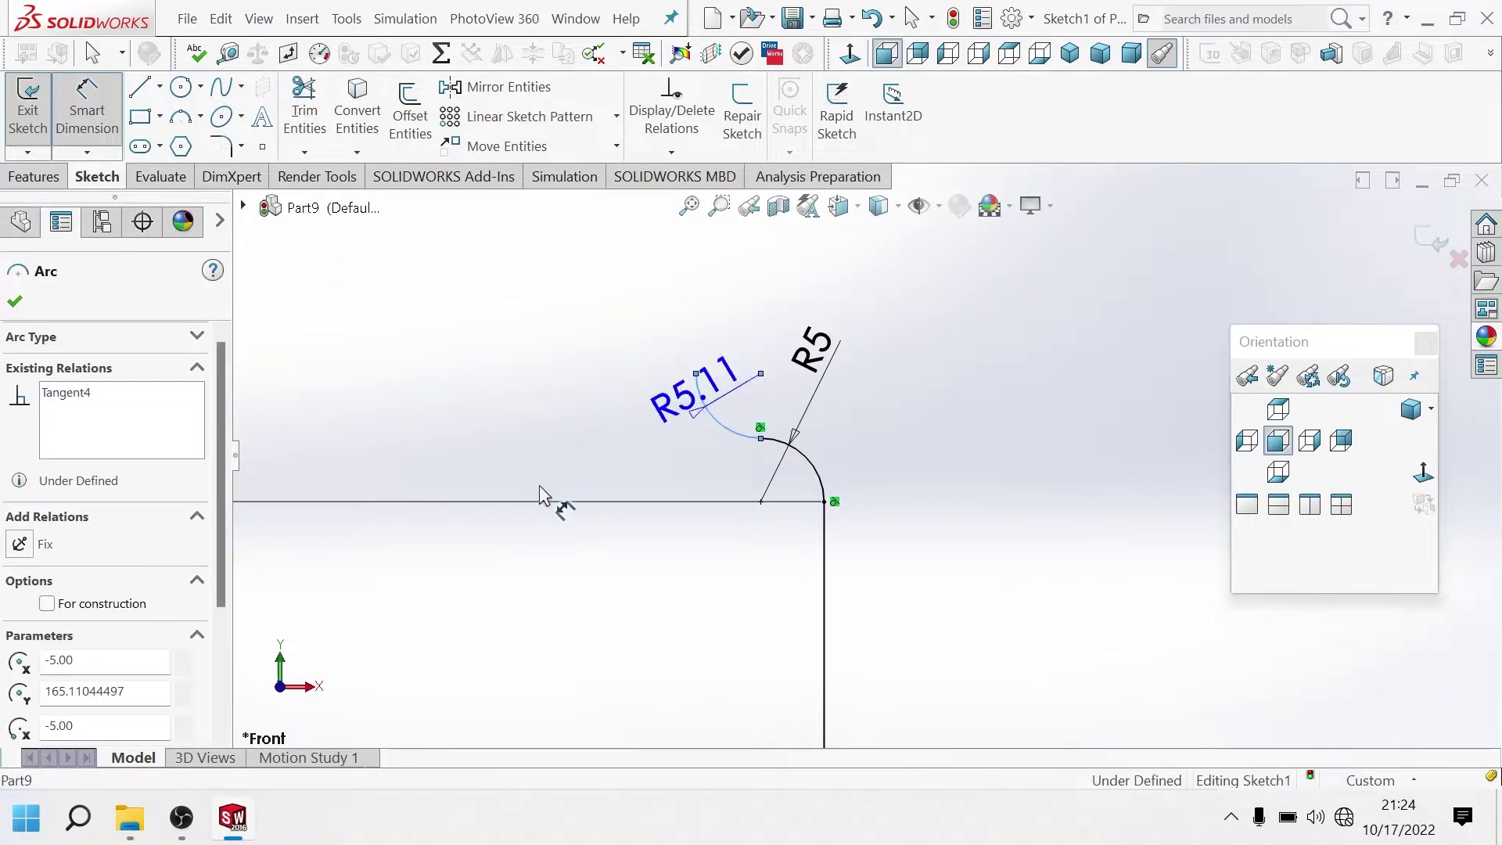
click(545, 505)
key(Return)
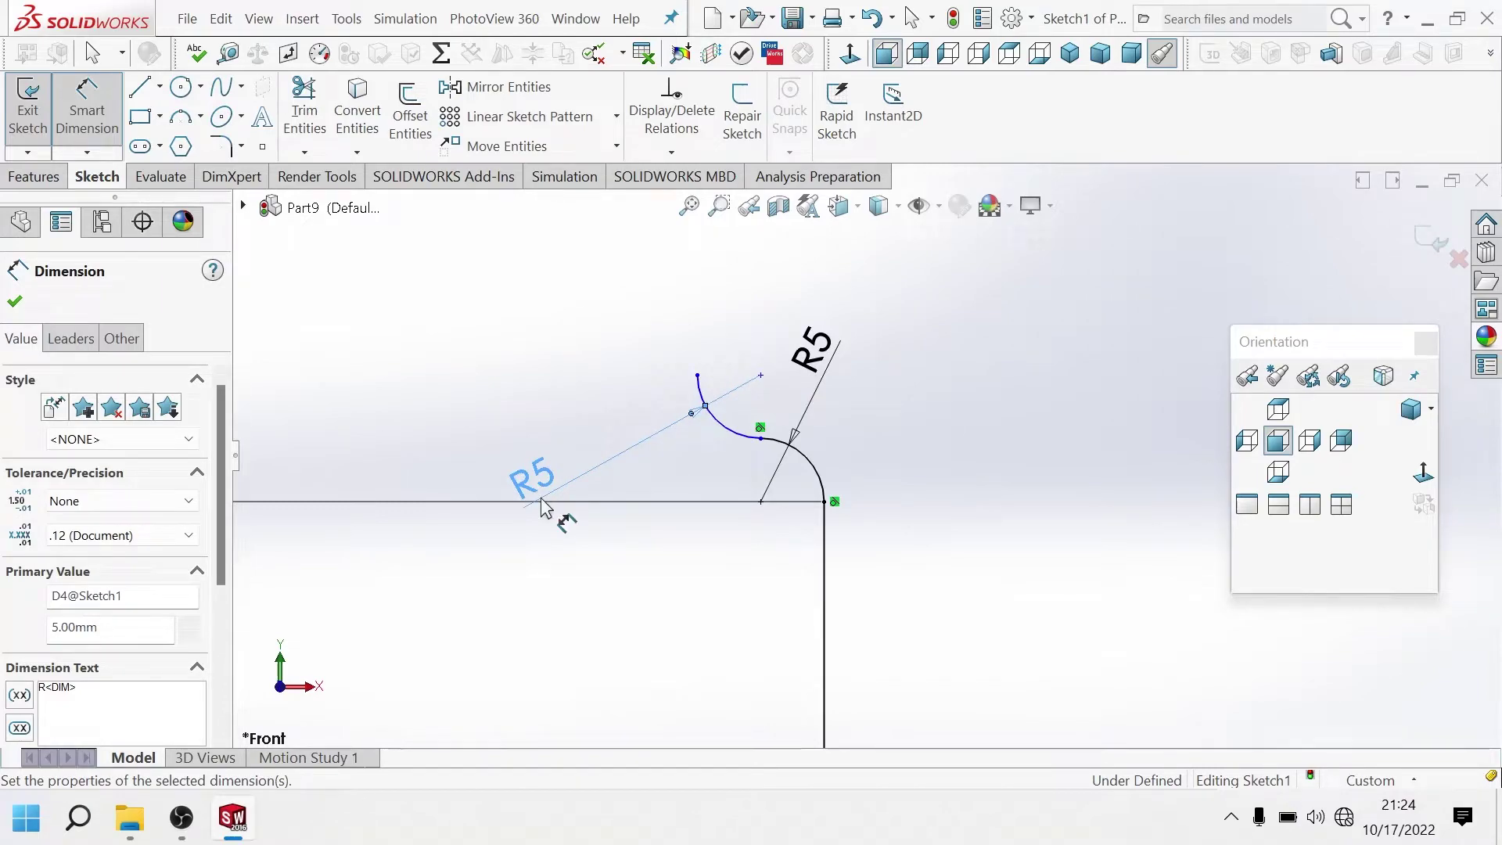
click(142, 90)
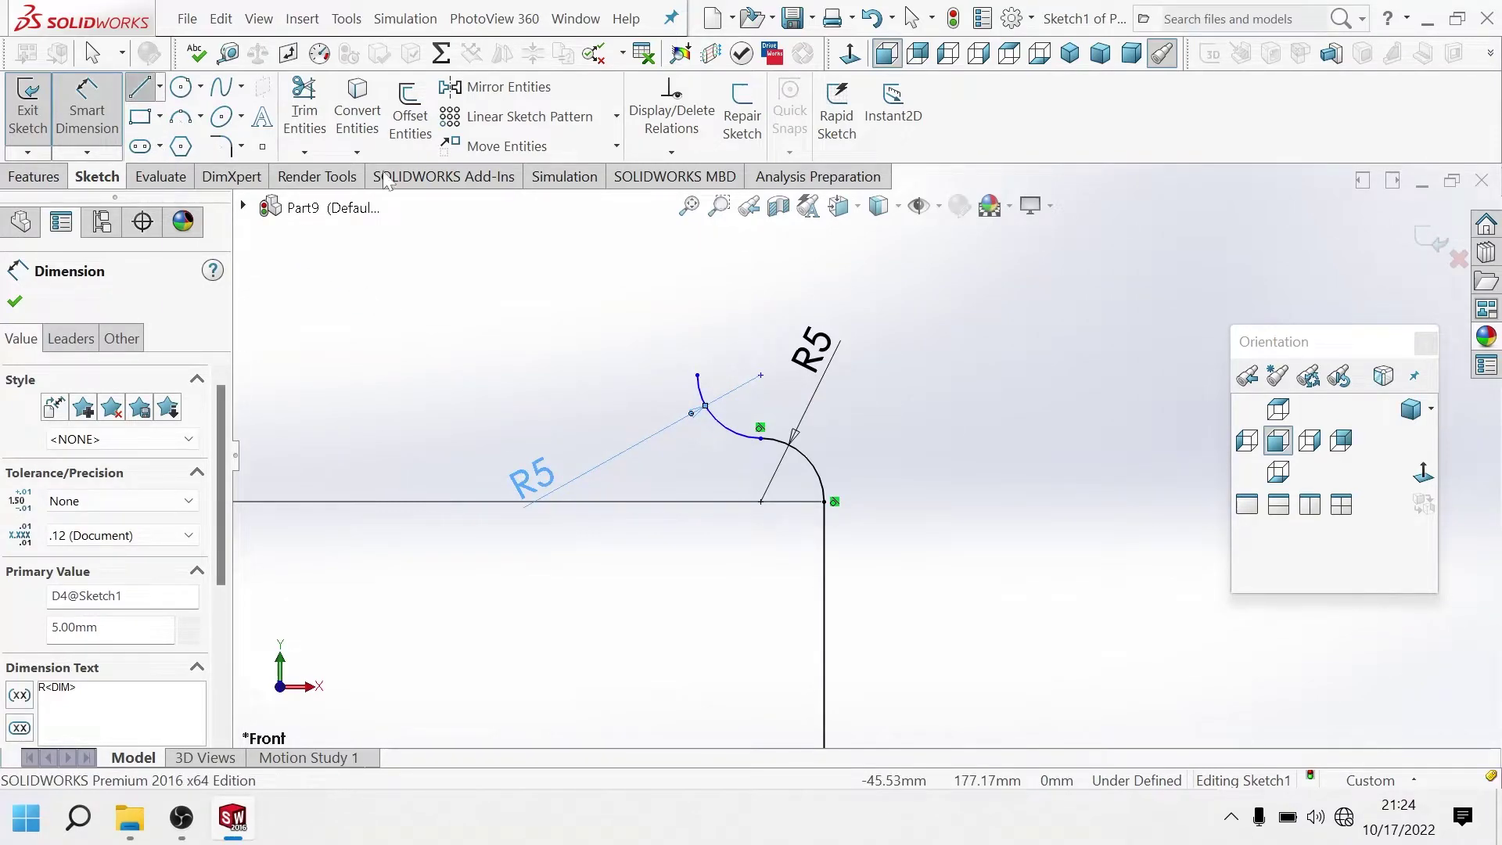
Draw a 43 mm vertical line up from the second arc's top end.
click(697, 375)
click(697, 260)
key(Escape)
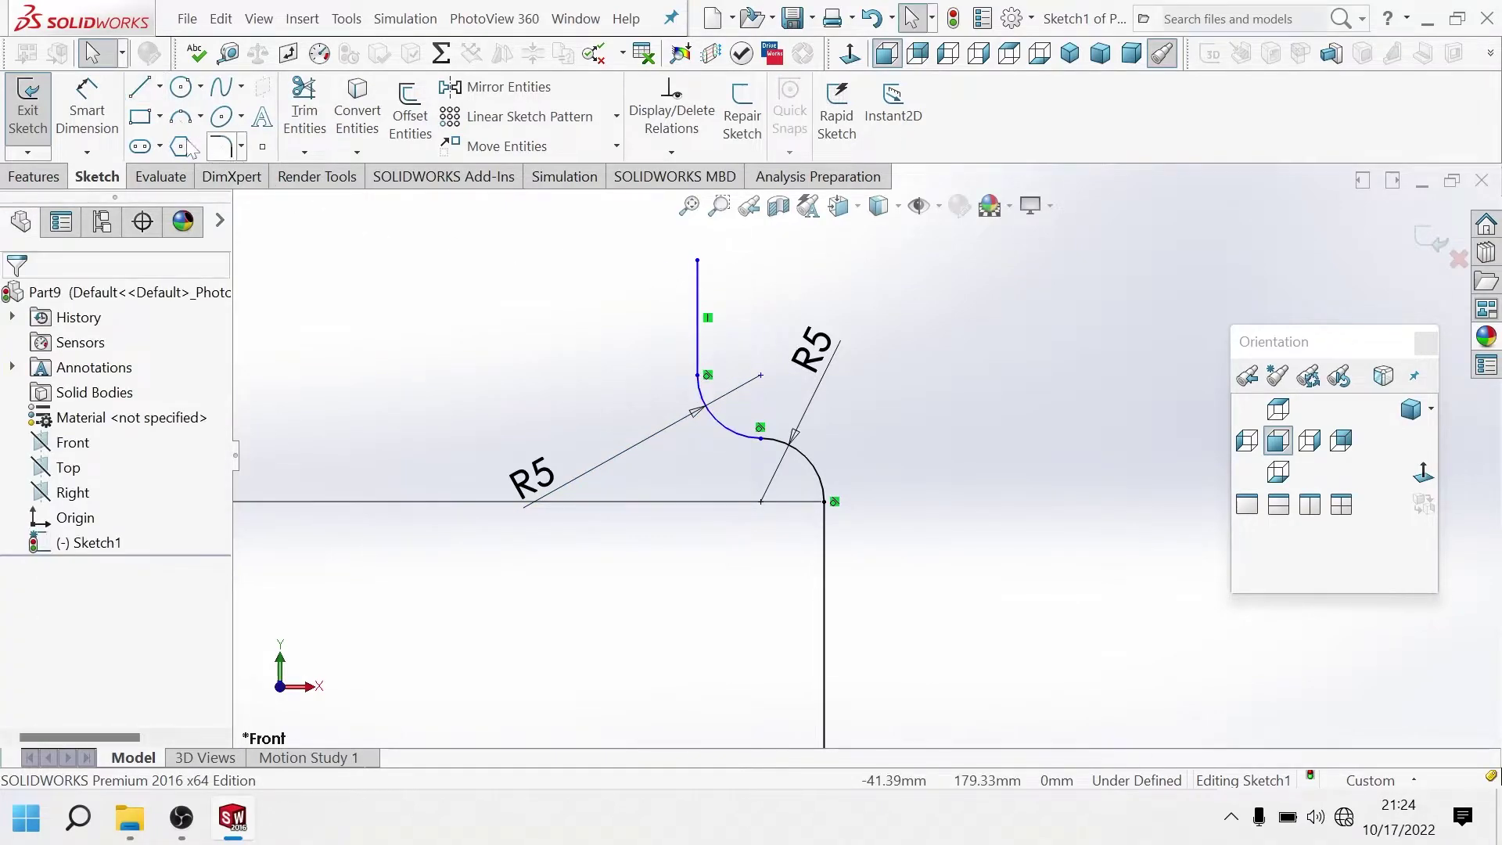
click(87, 110)
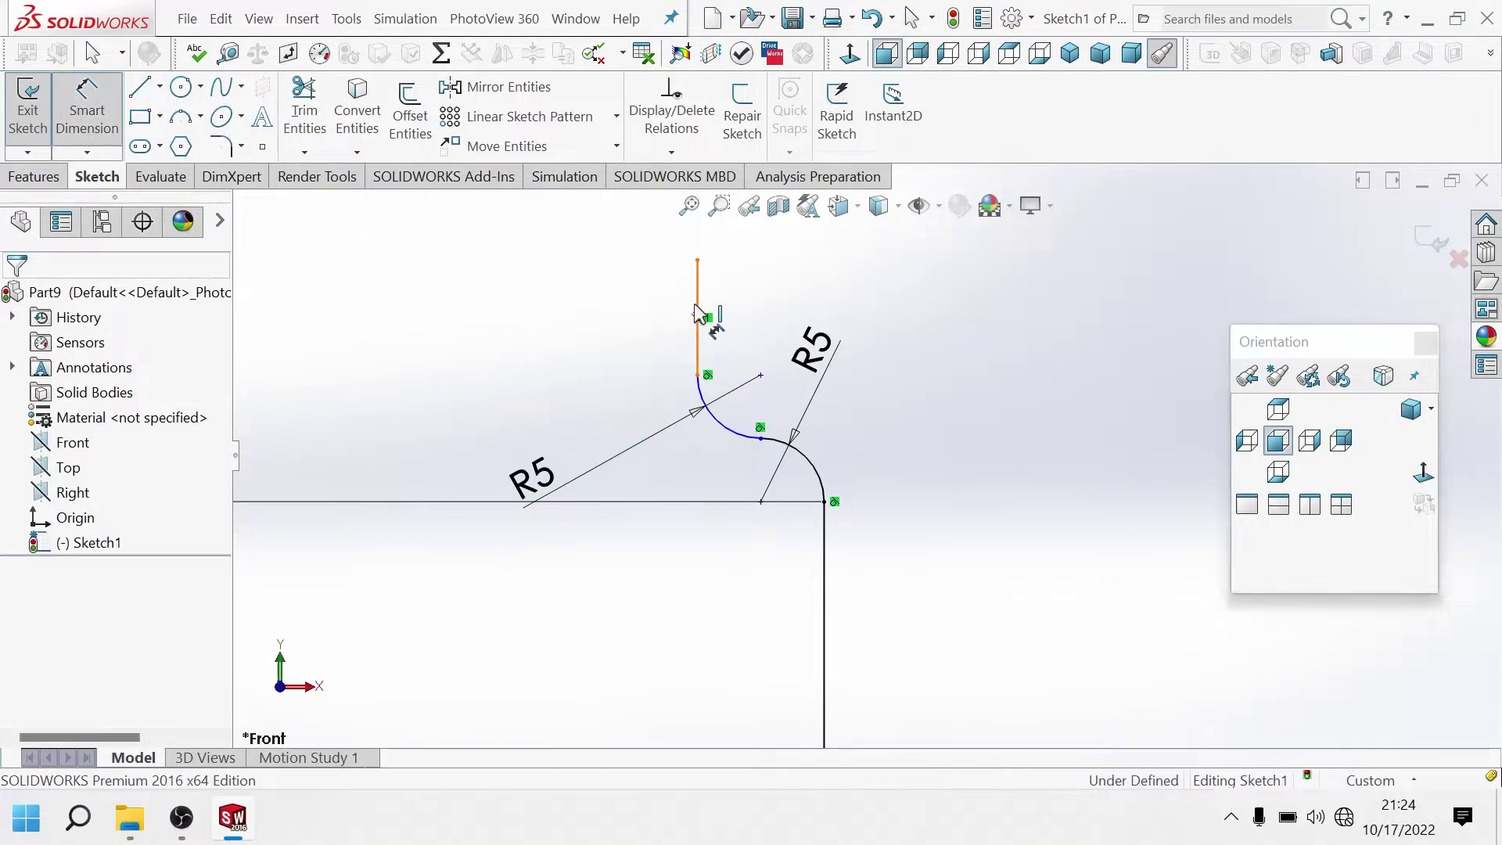
click(699, 324)
click(546, 321)
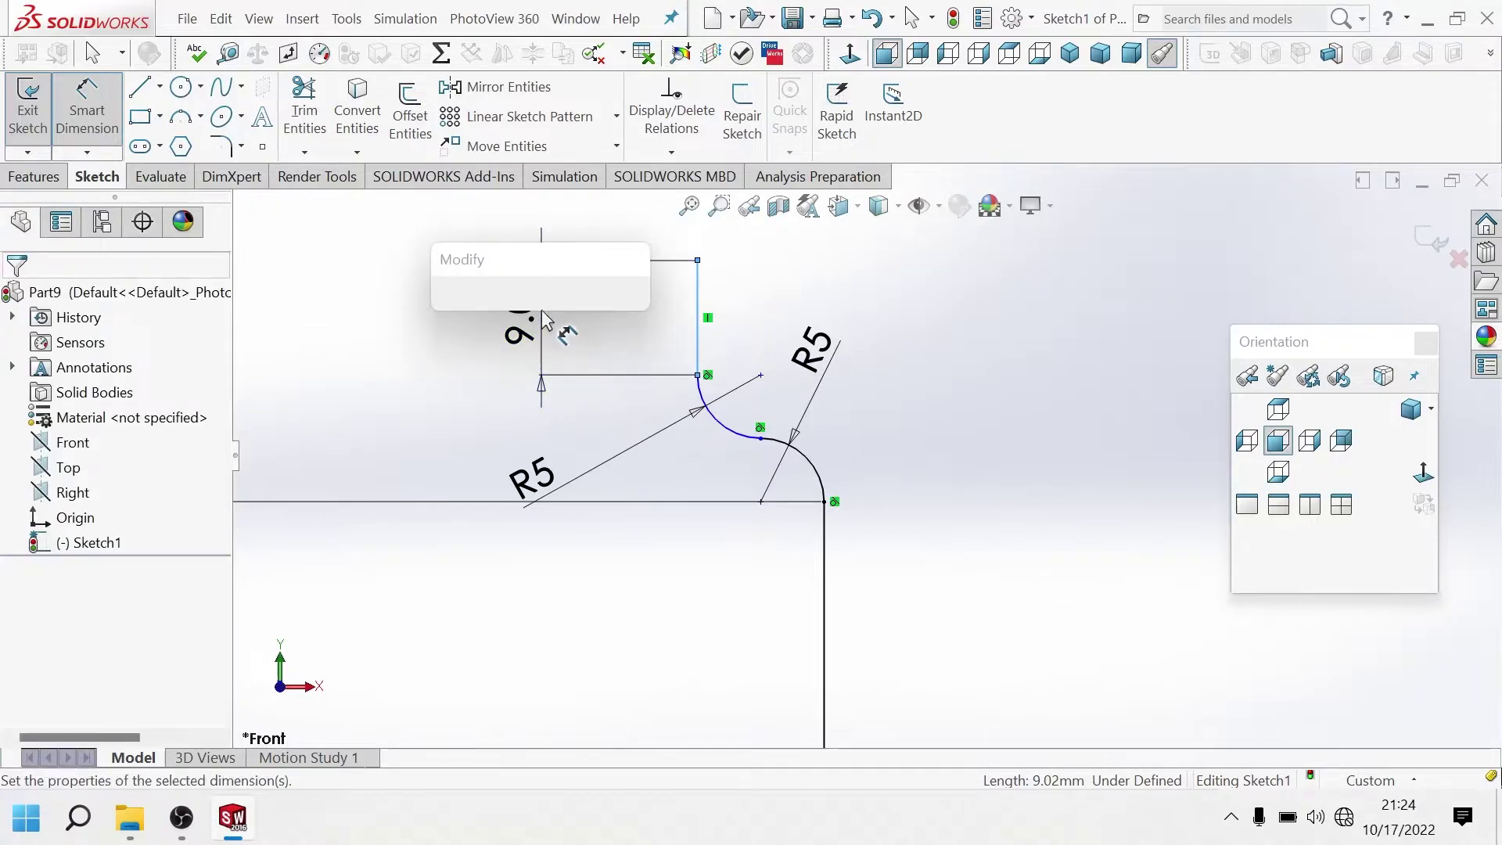
text(43)
key(Return)
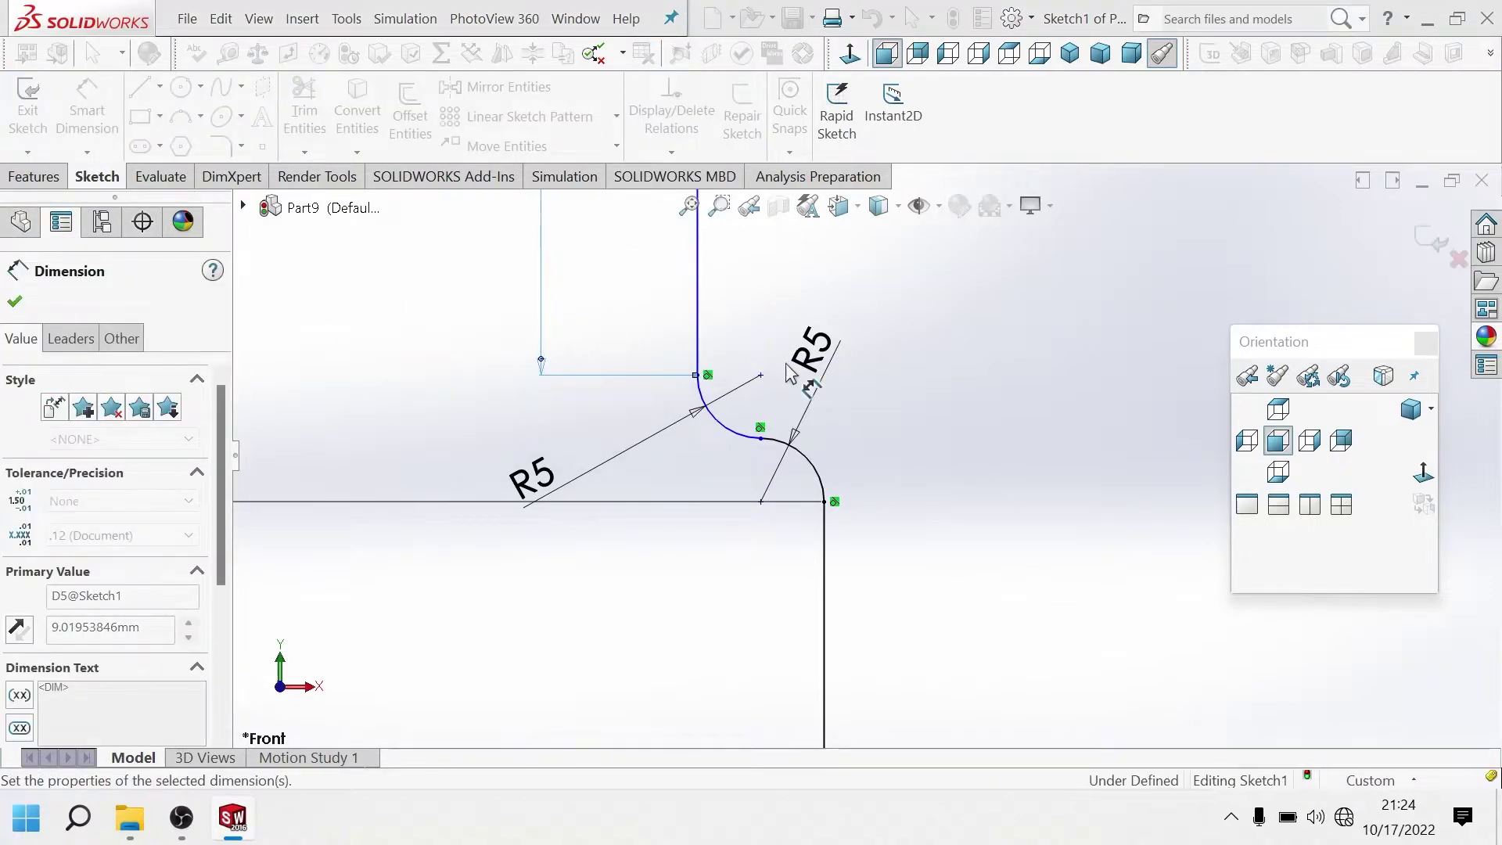
scroll(882, 326, up, 3)
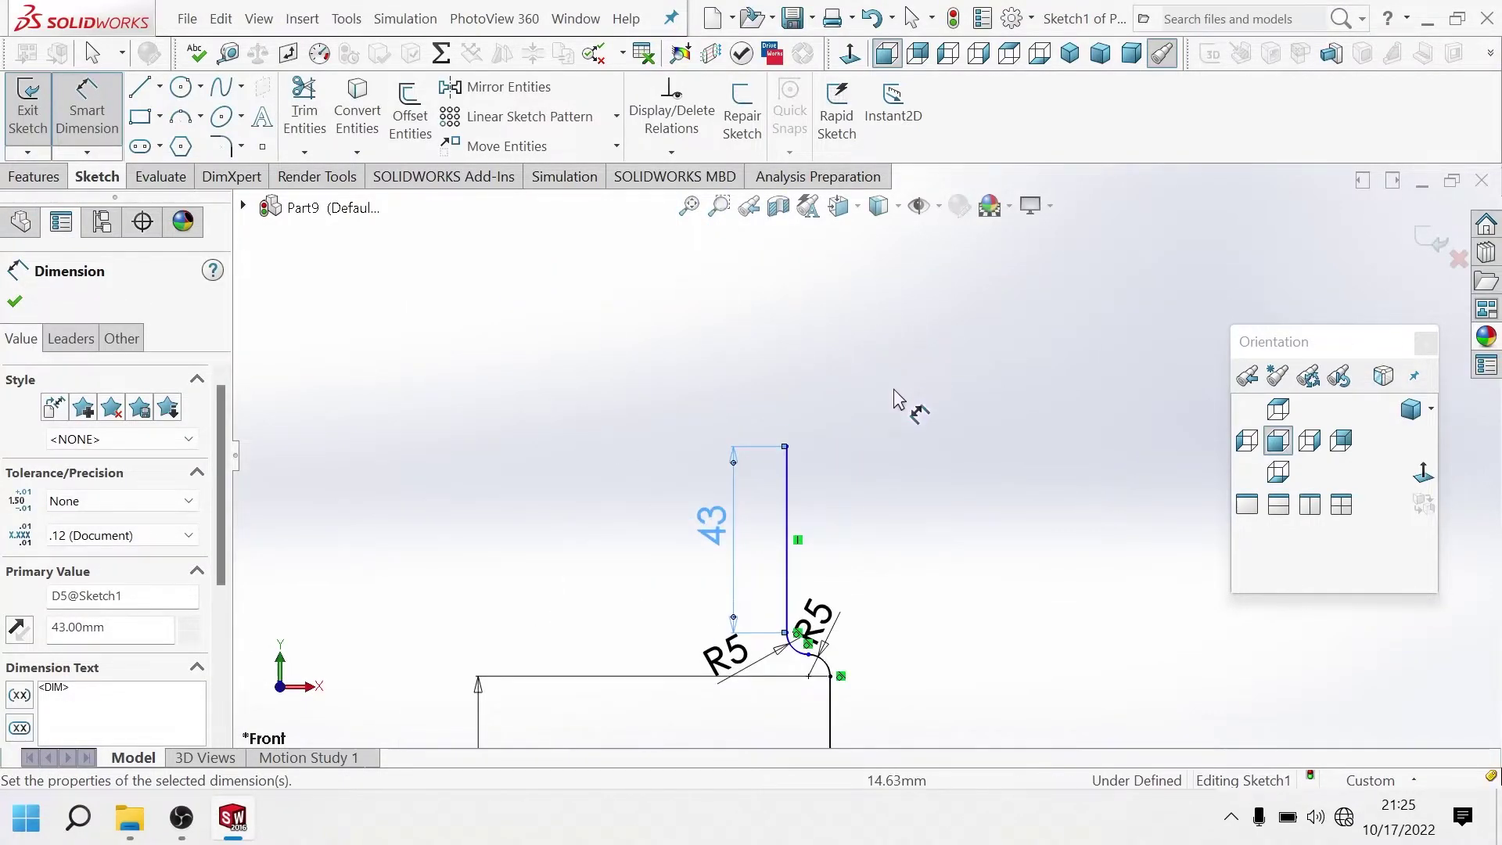
scroll(879, 430, down, 1)
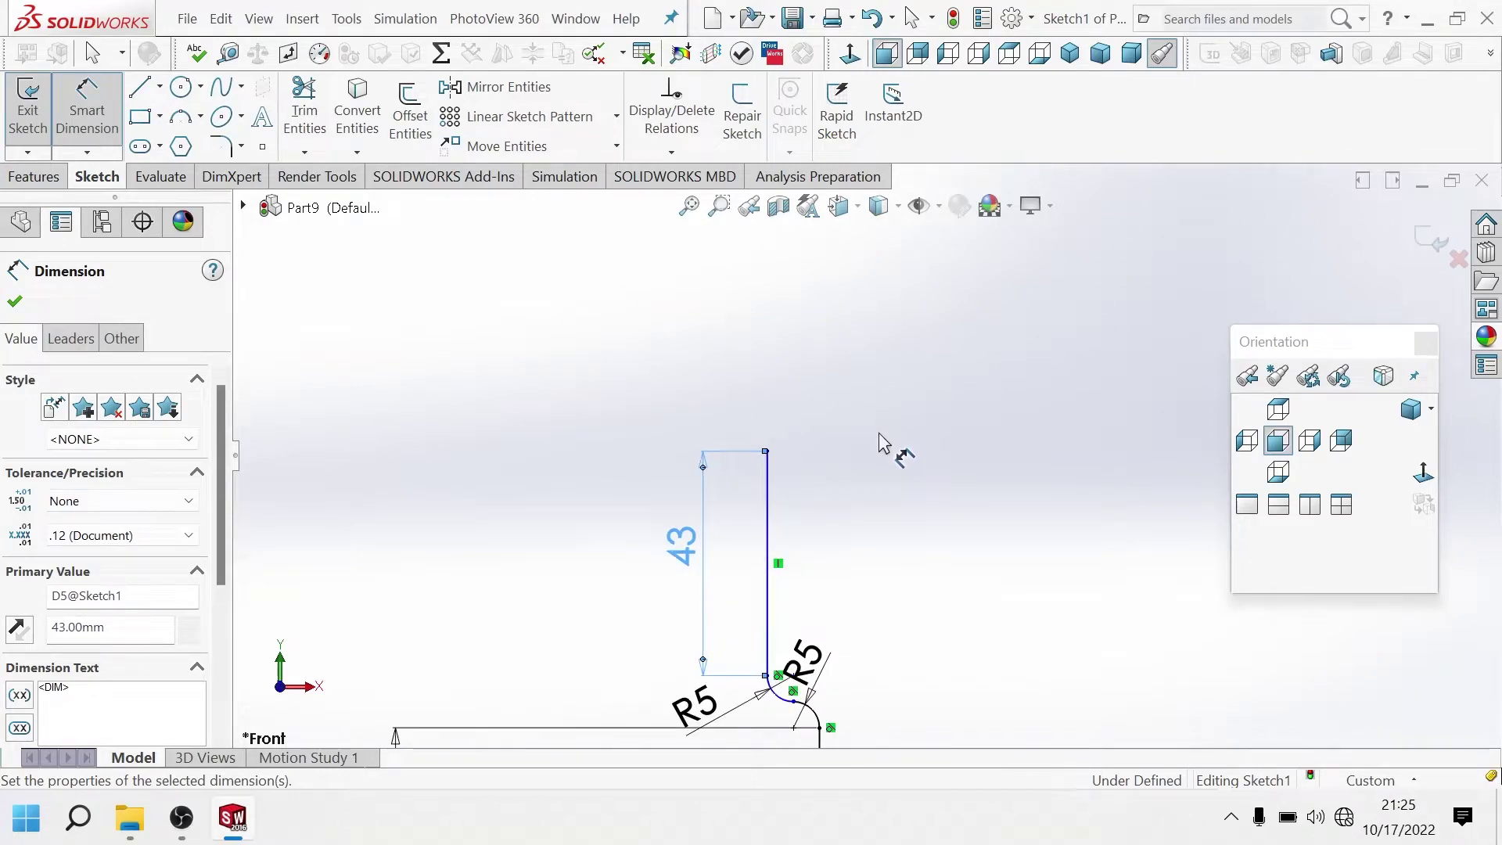
scroll(962, 429, down, 2)
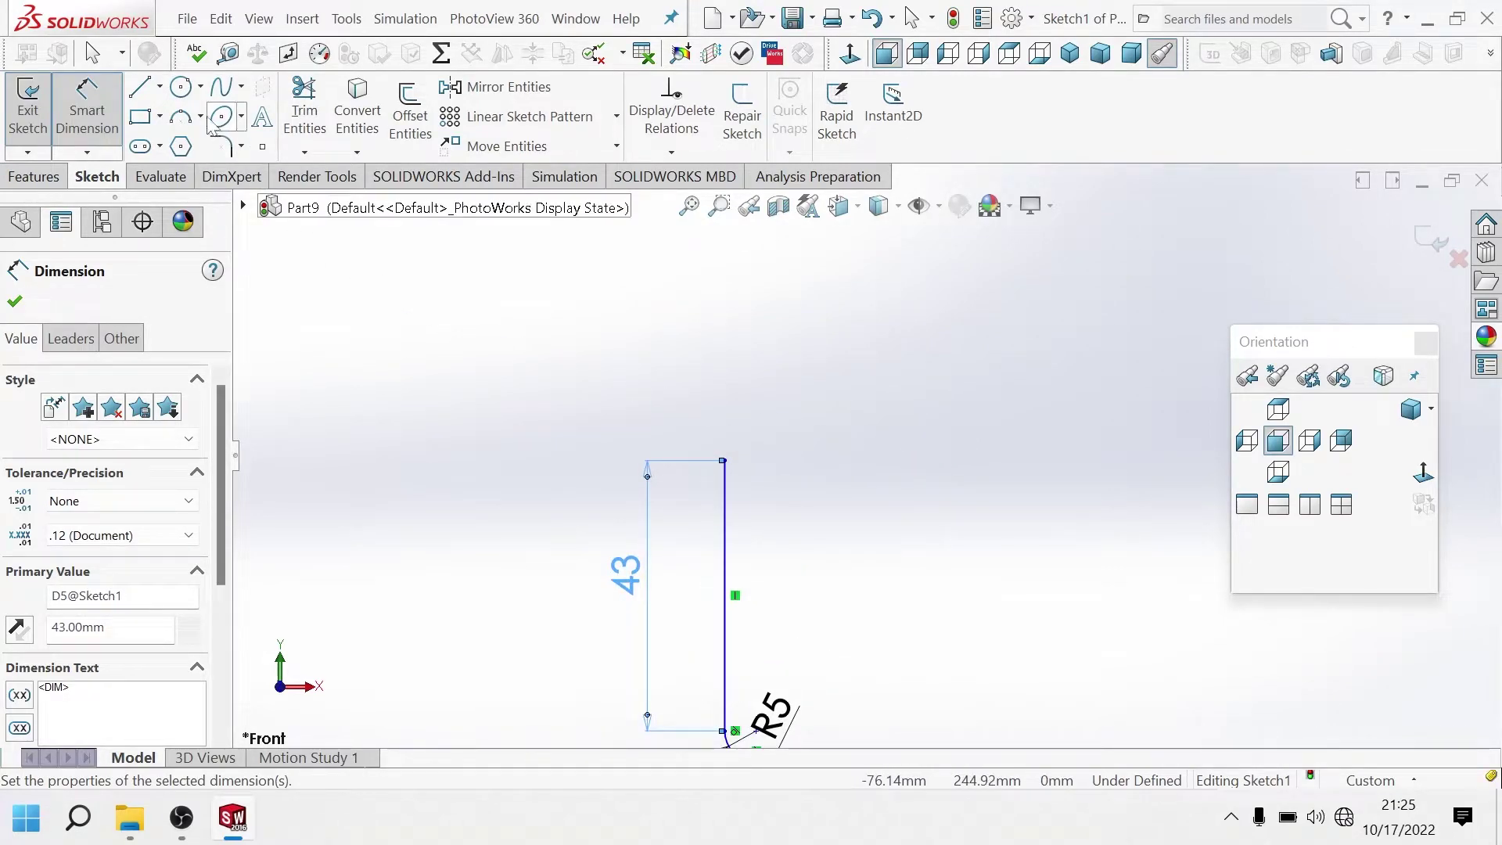
scroll(747, 500, down, 2)
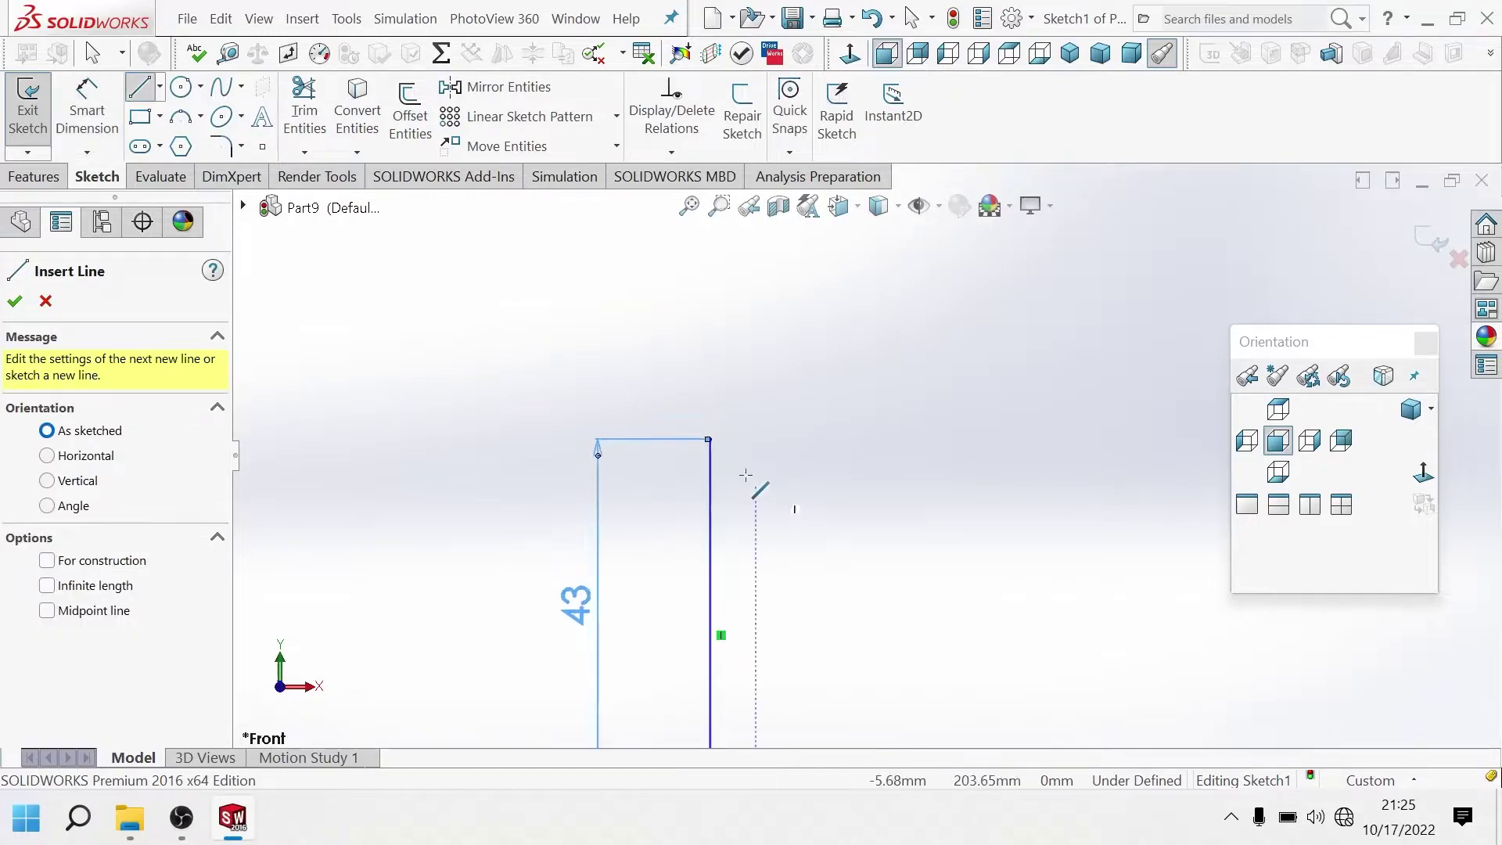
Draw a tangent arc from the top of the 43 mm line and dimension it to R90.
click(709, 438)
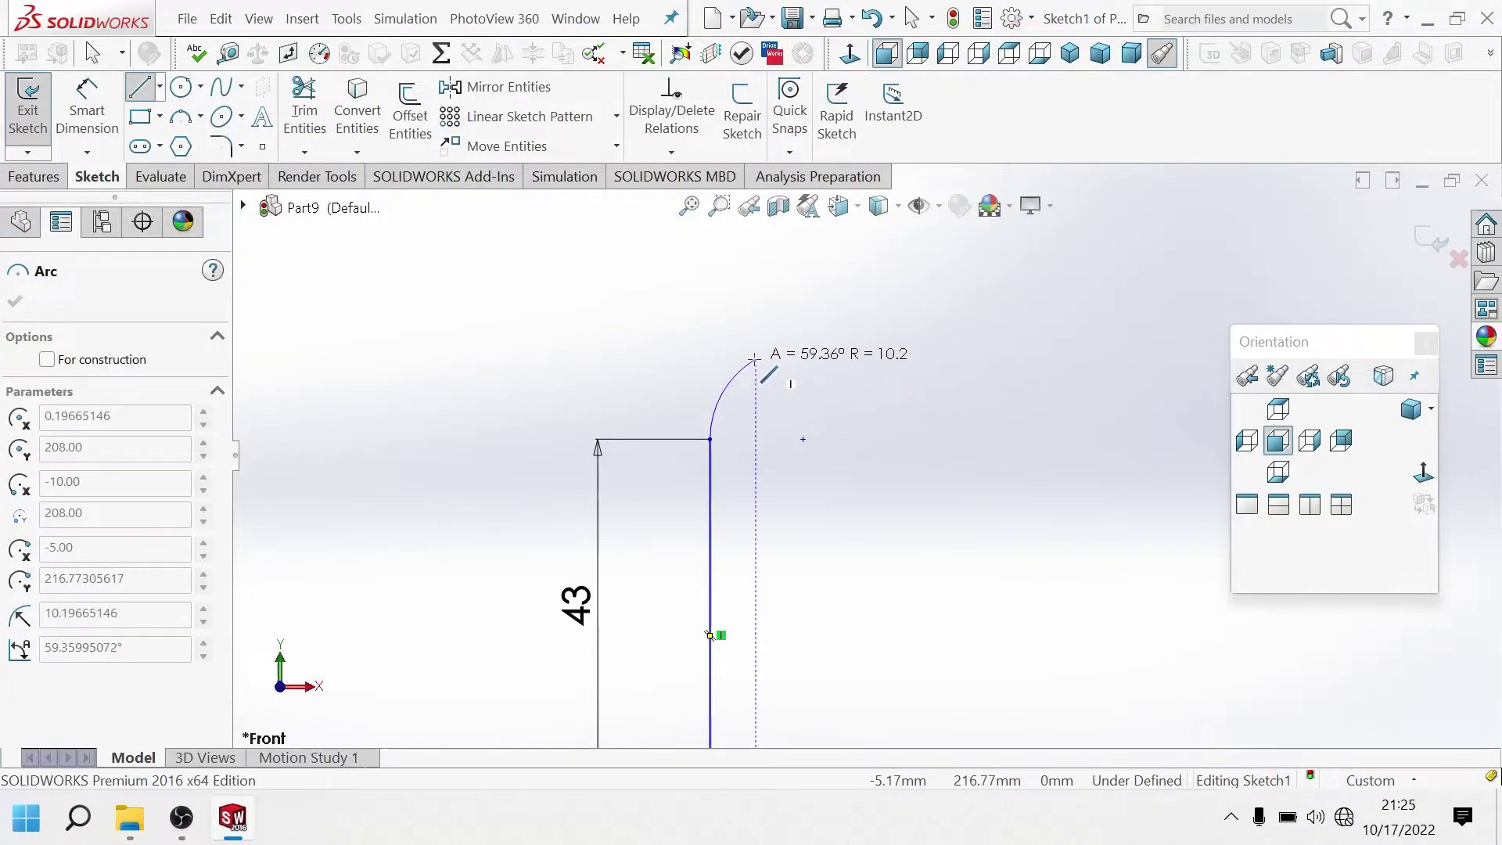
click(748, 359)
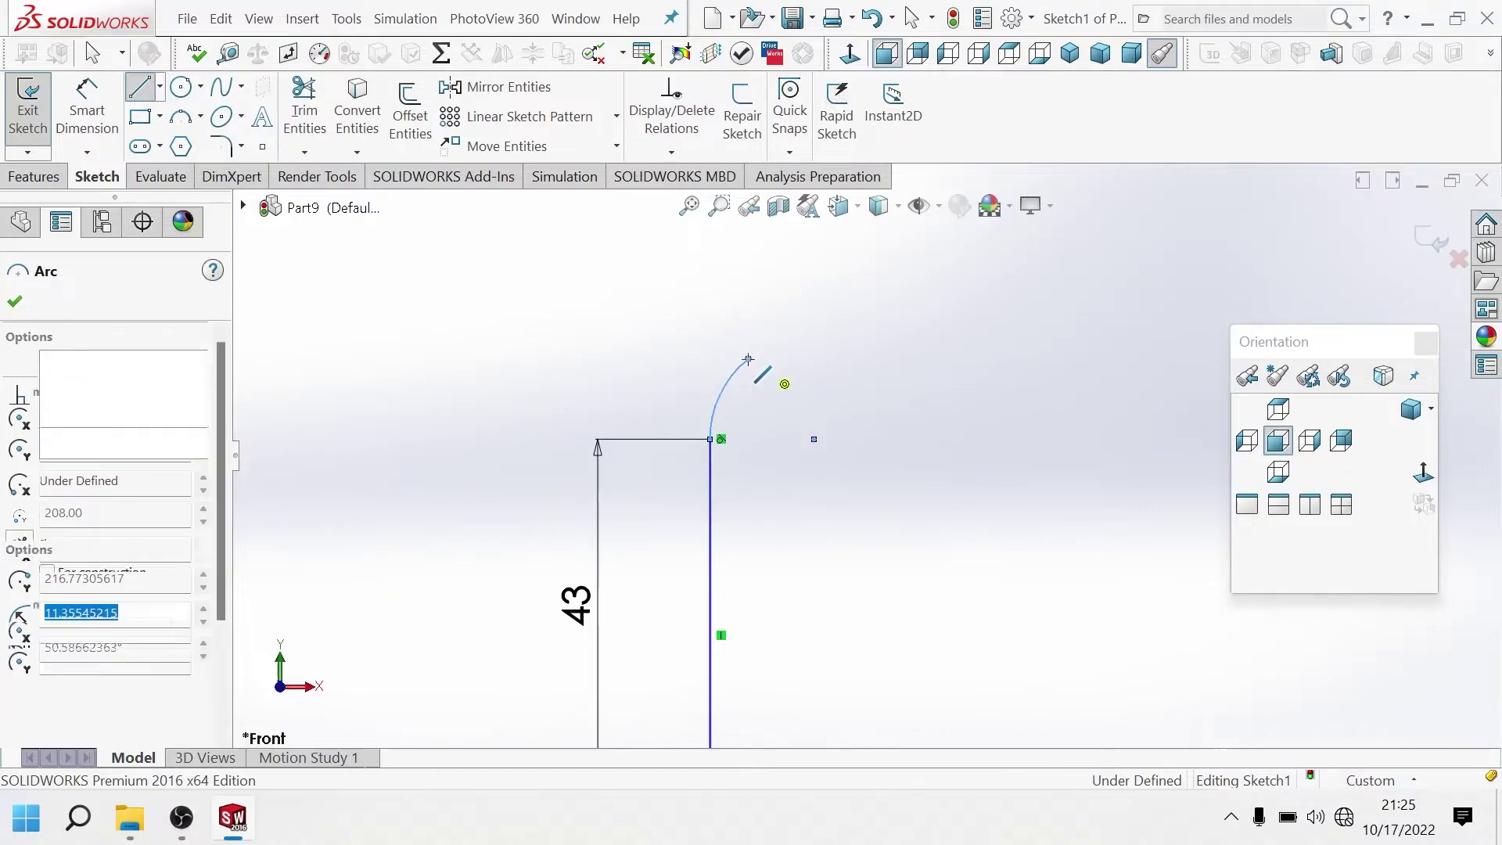
key(Escape)
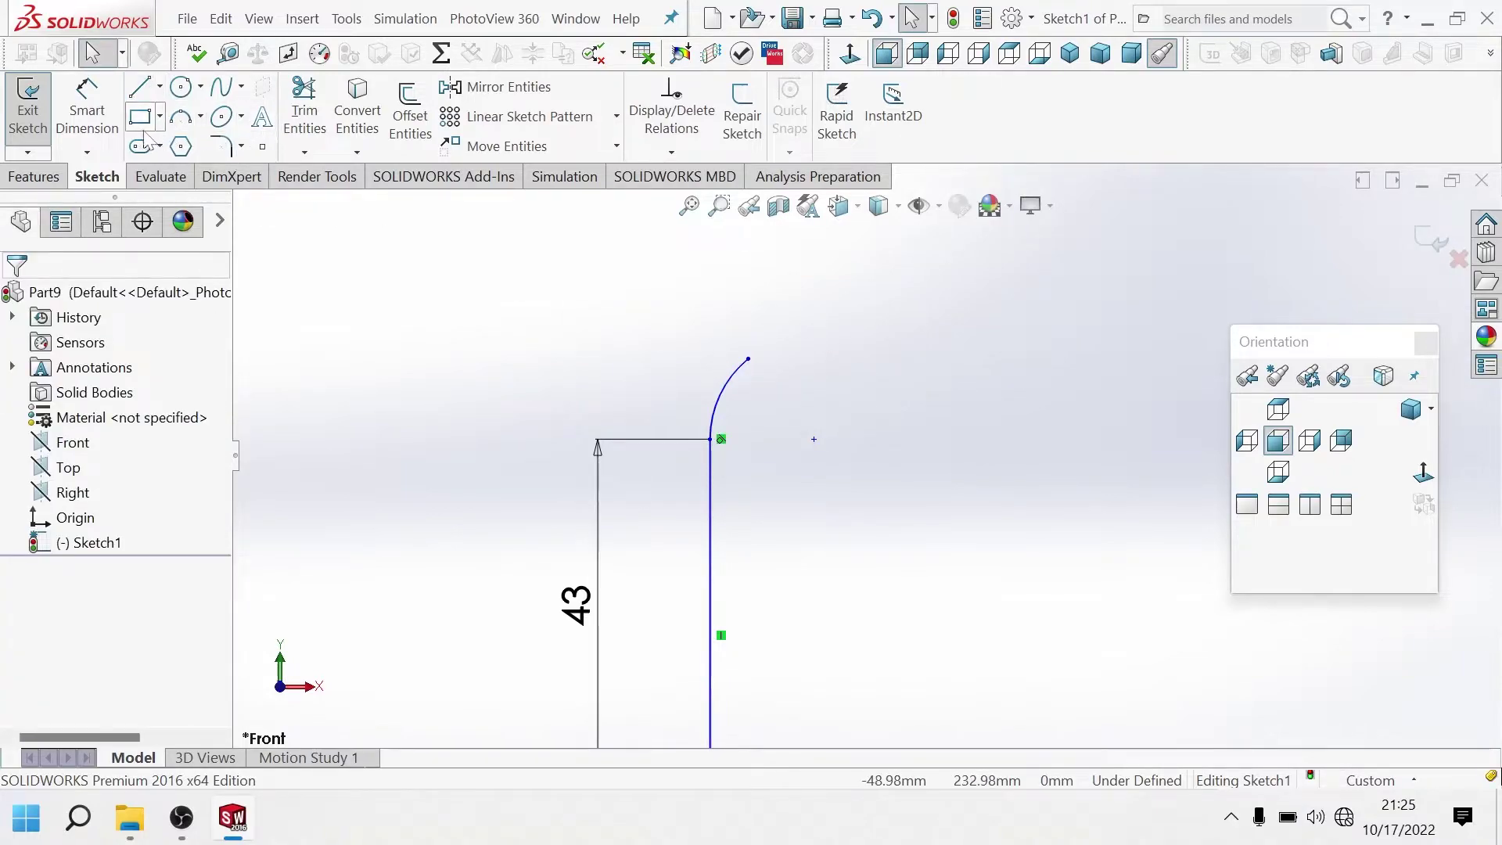
click(87, 110)
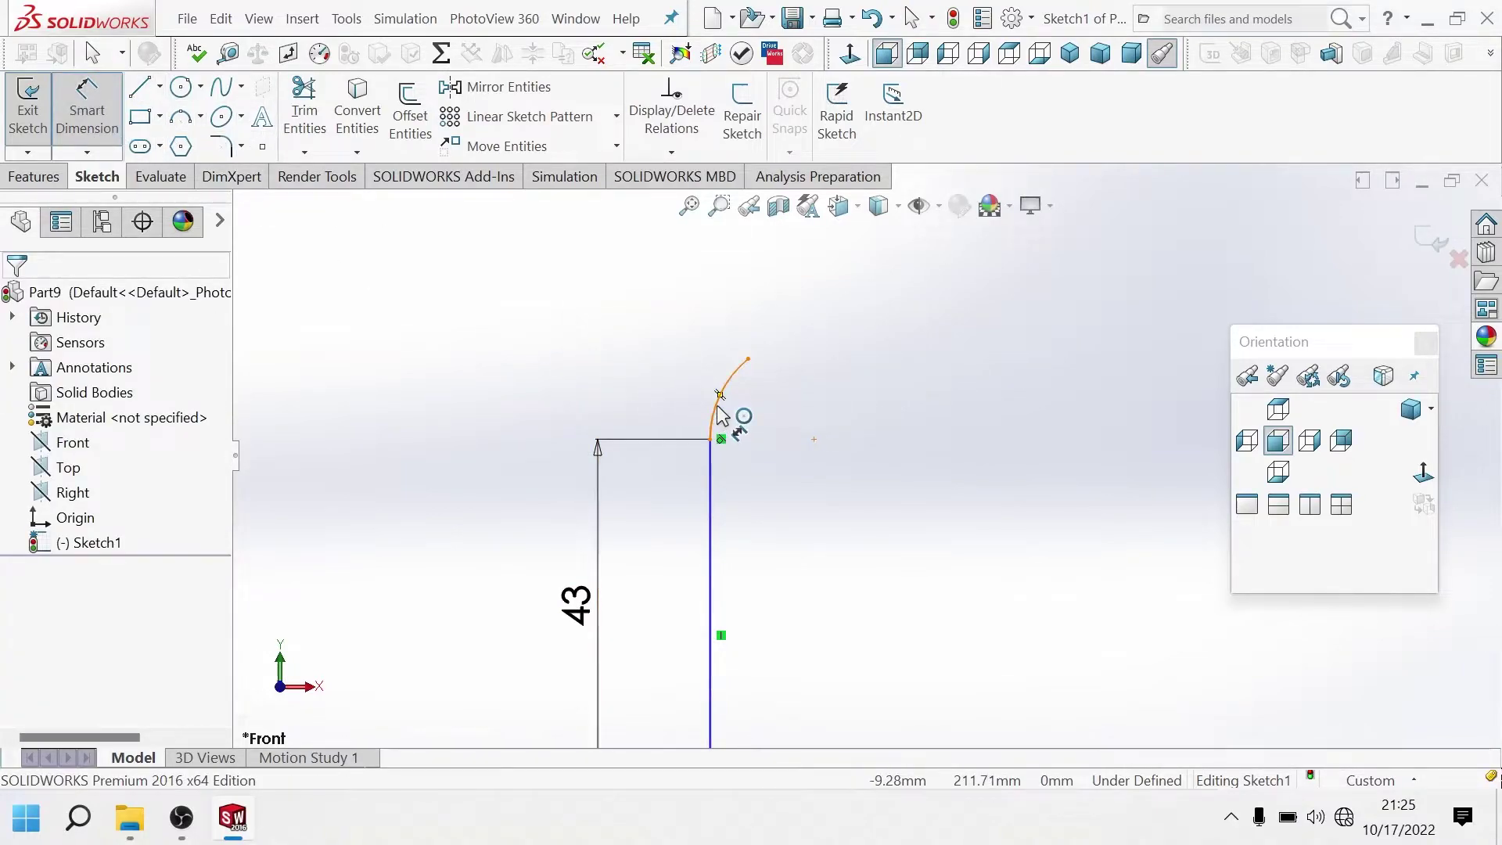
click(712, 410)
click(593, 354)
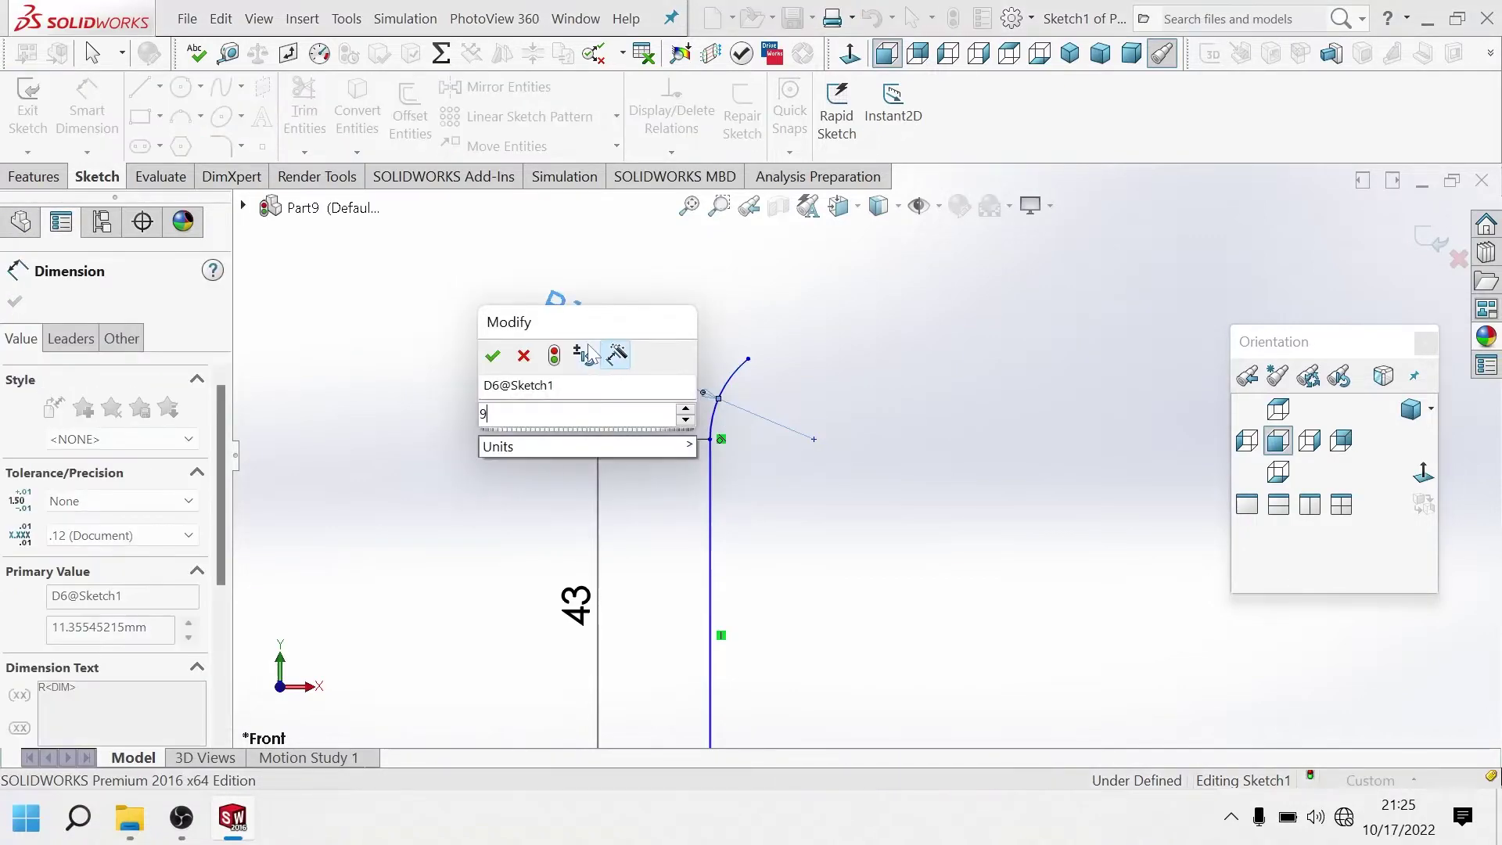
text(90)
key(Return)
scroll(932, 468, up, 5)
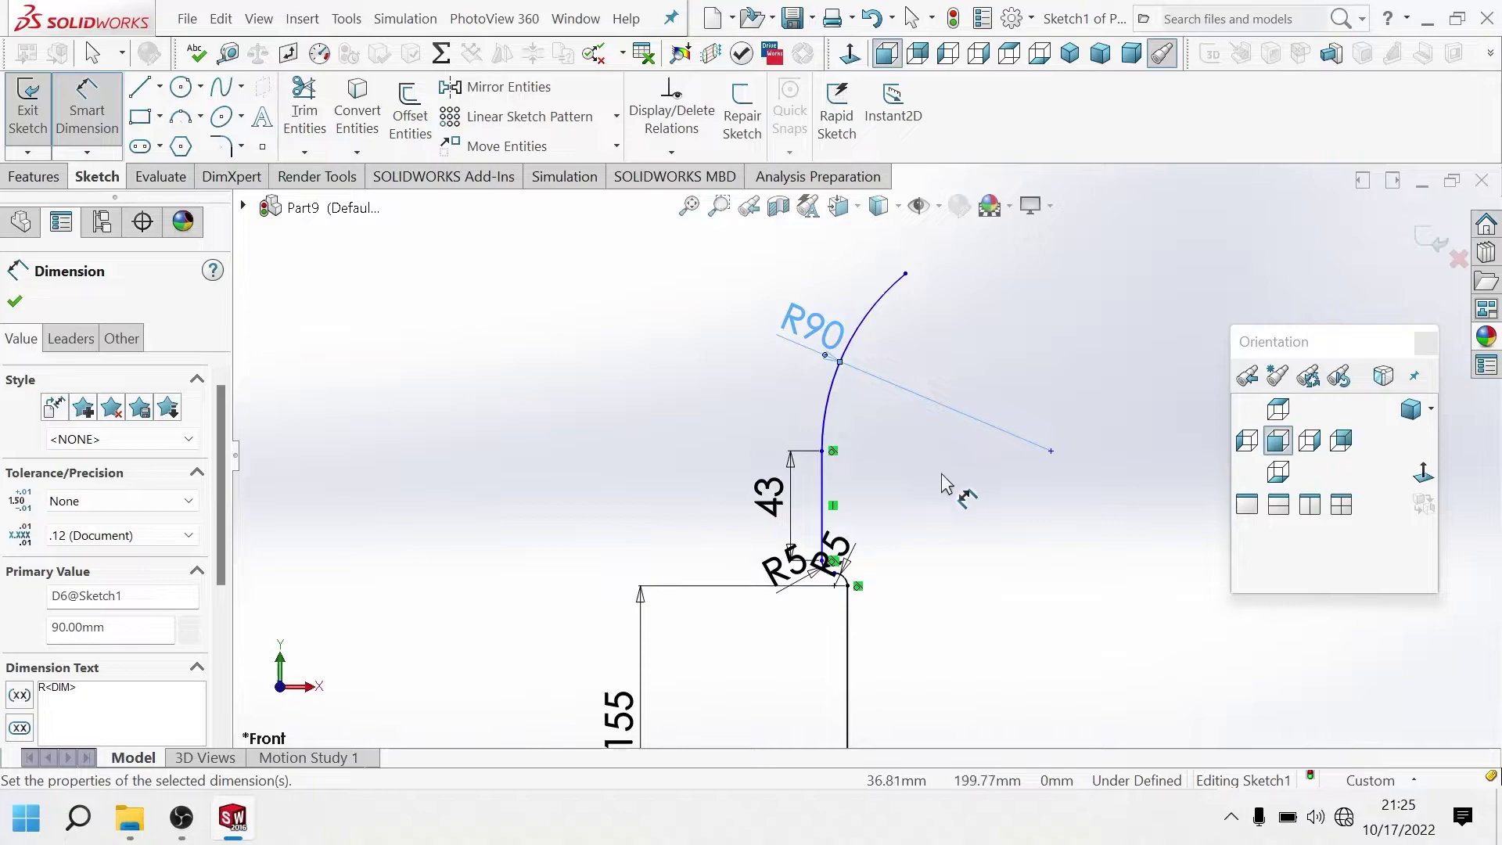
scroll(1017, 352, up, 1)
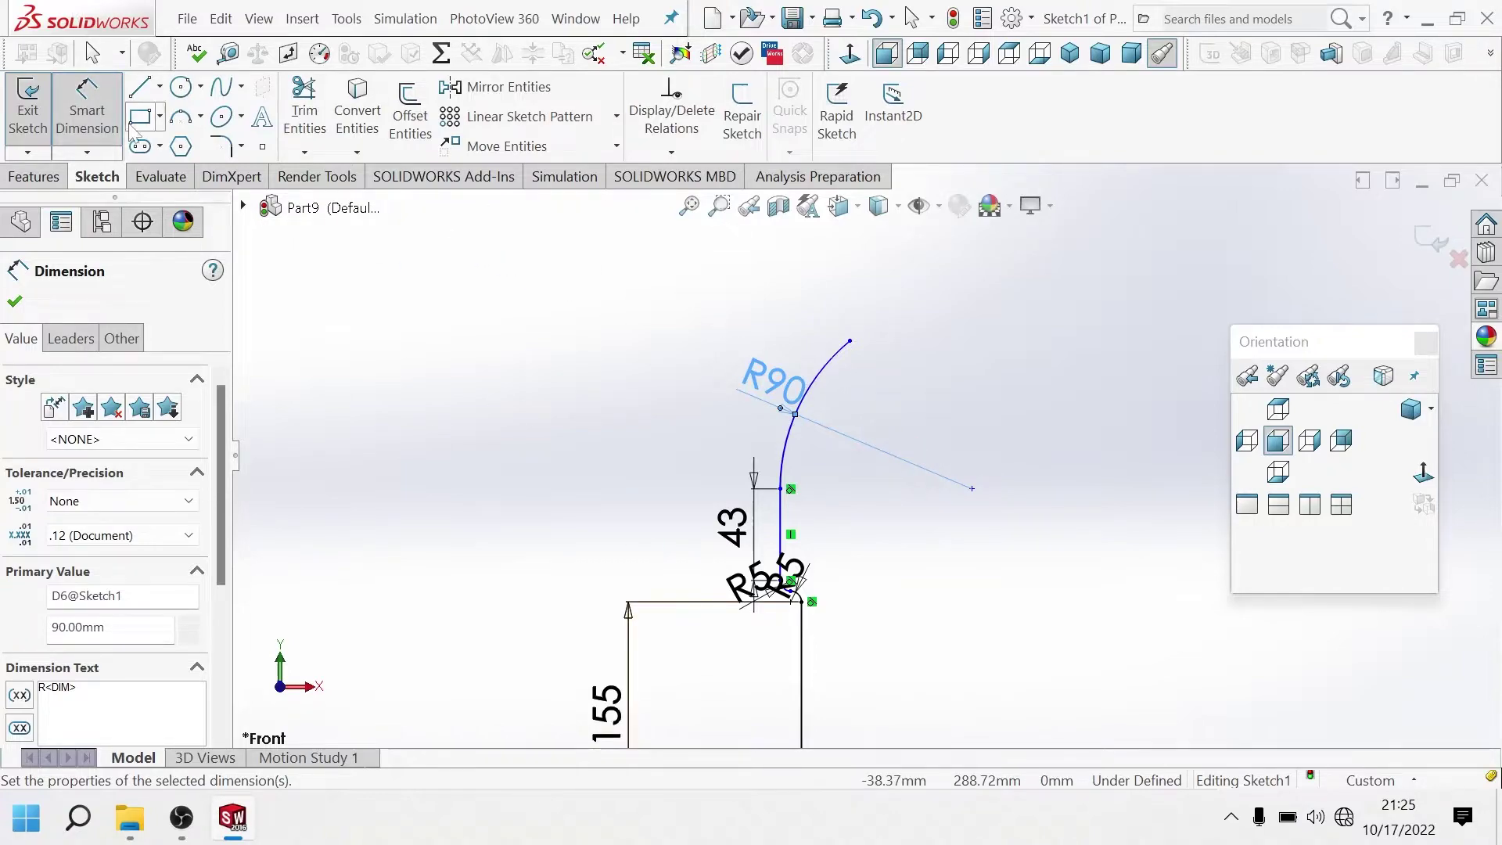
click(181, 89)
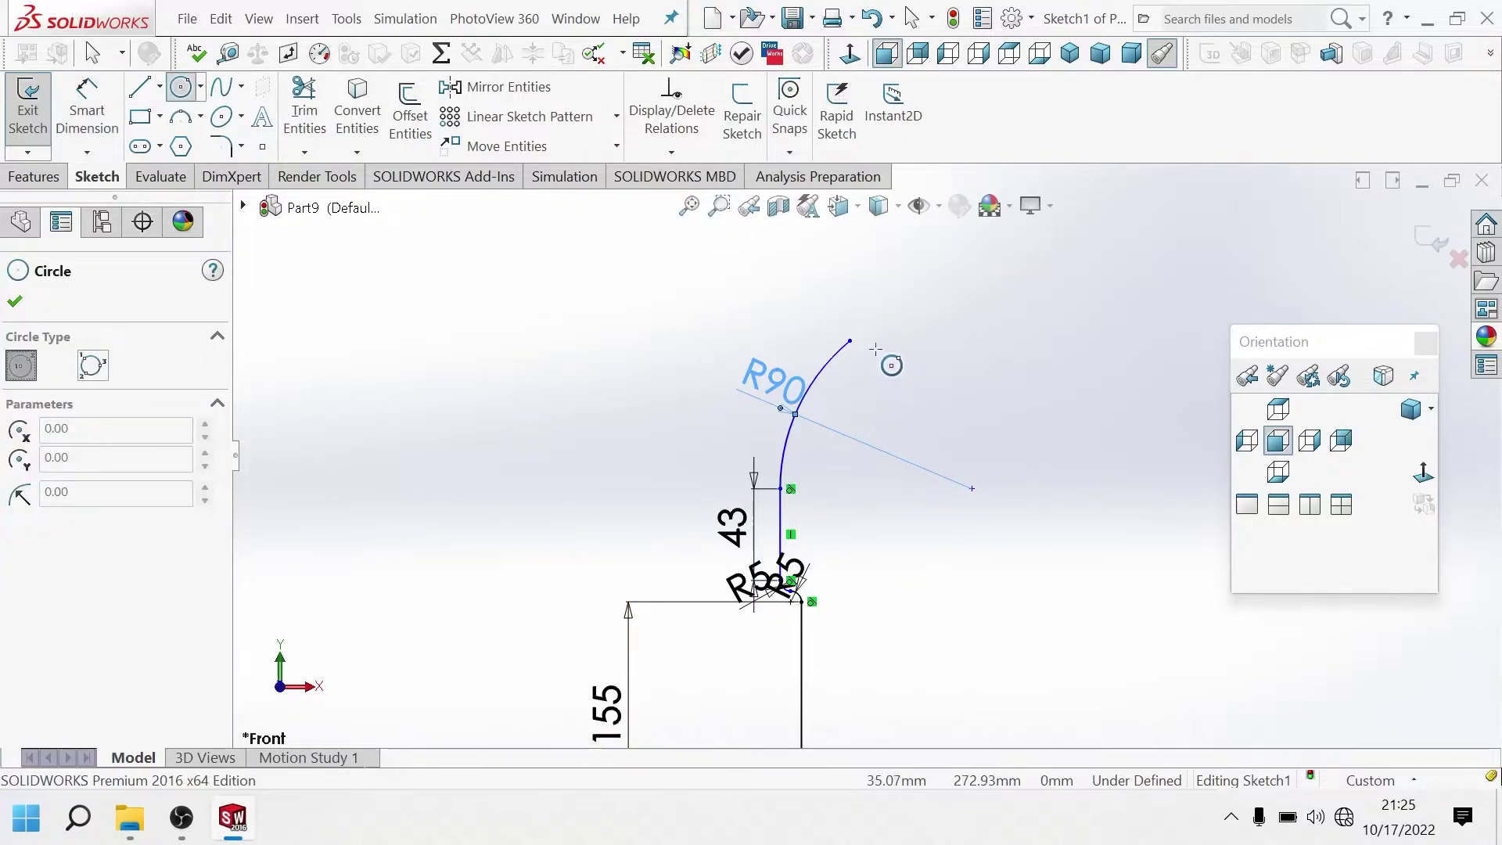
Add a tangent arc from the R90 arc's end and set its radius to 120 mm.
click(140, 88)
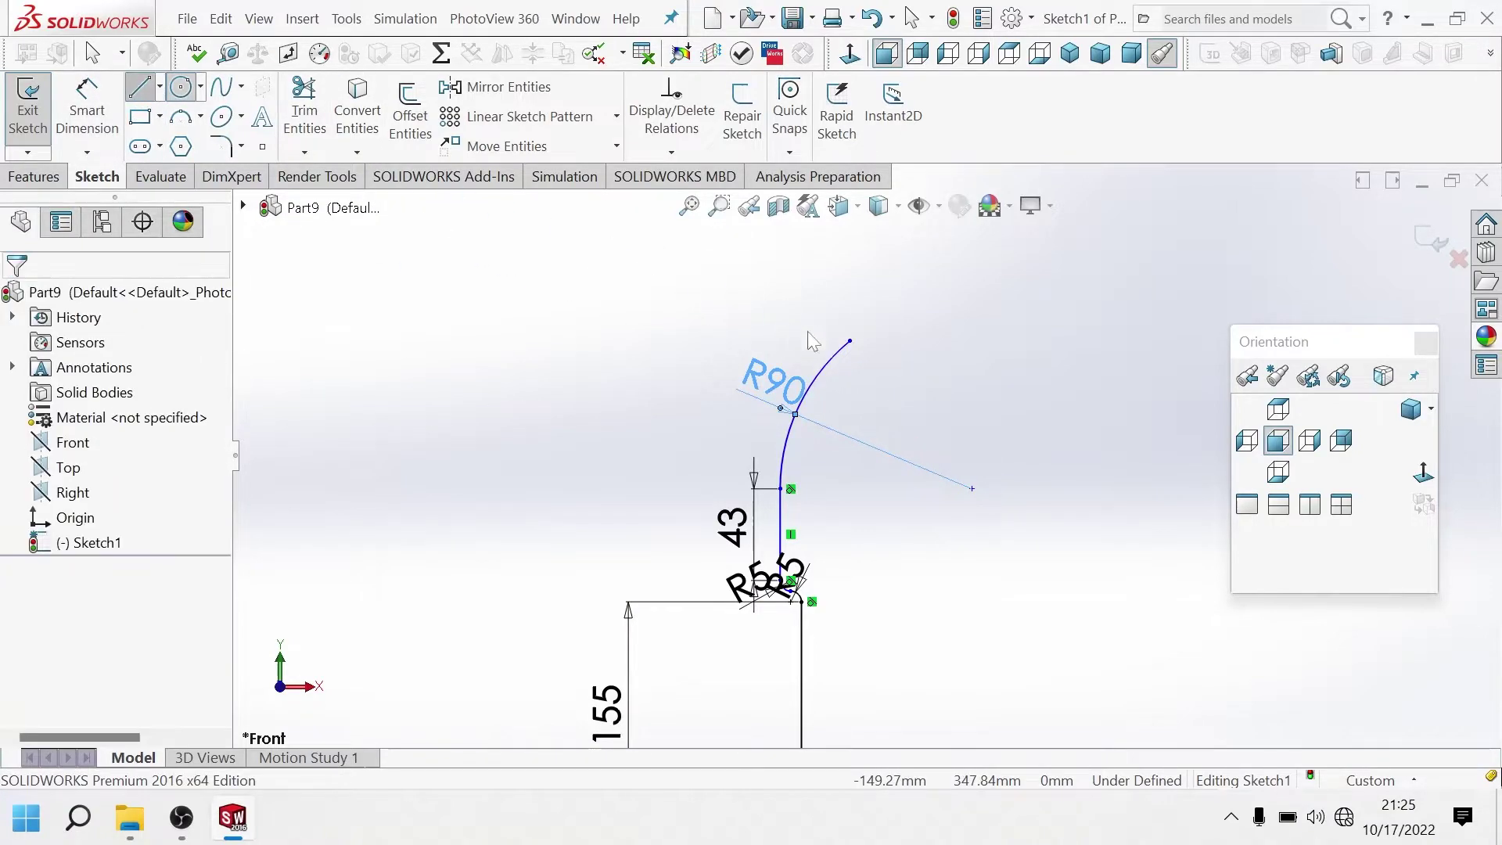
click(850, 342)
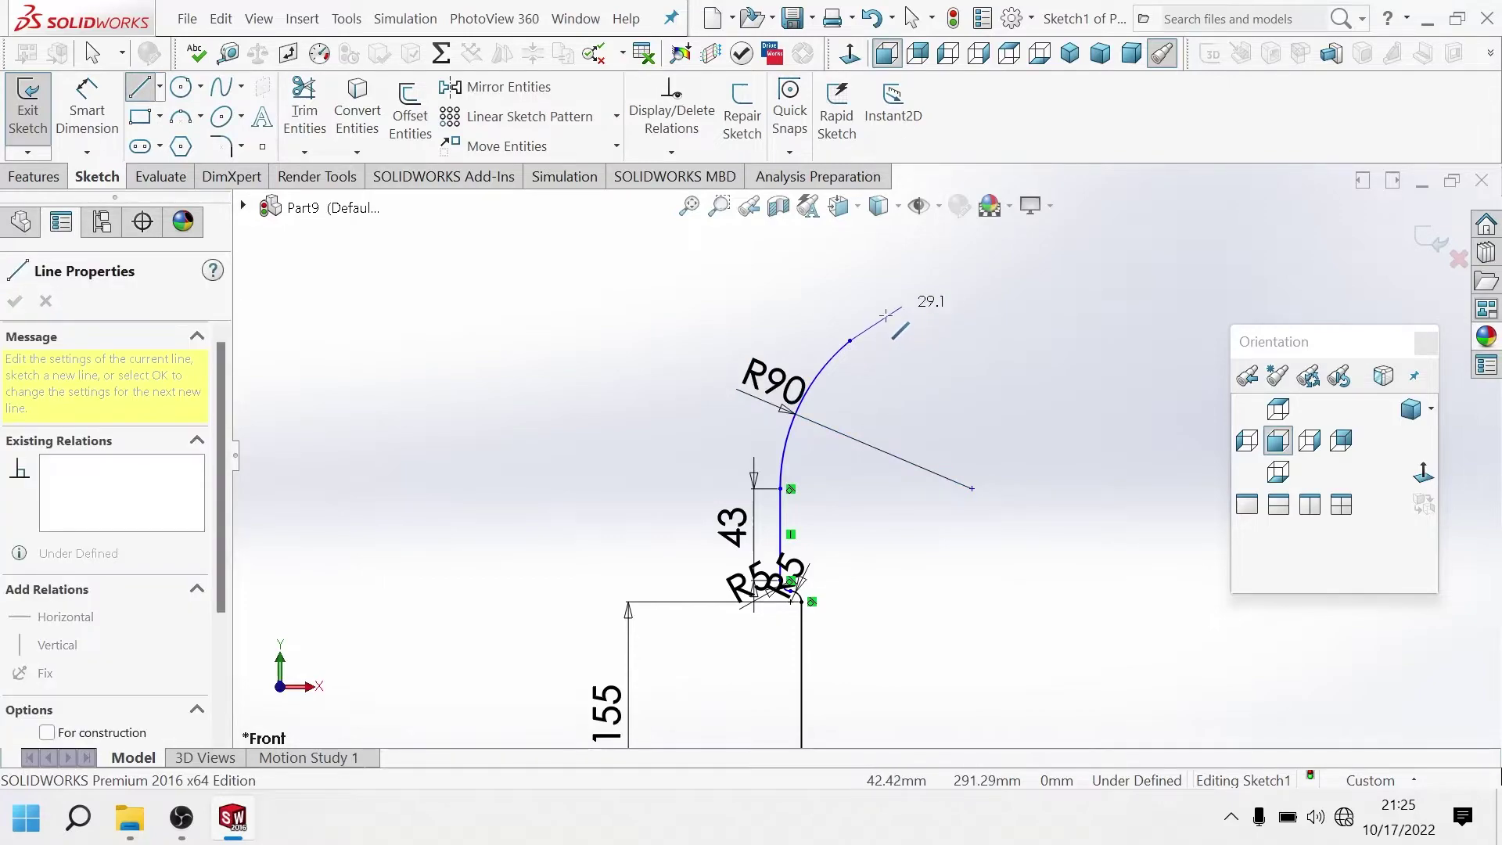
key(a)
click(935, 311)
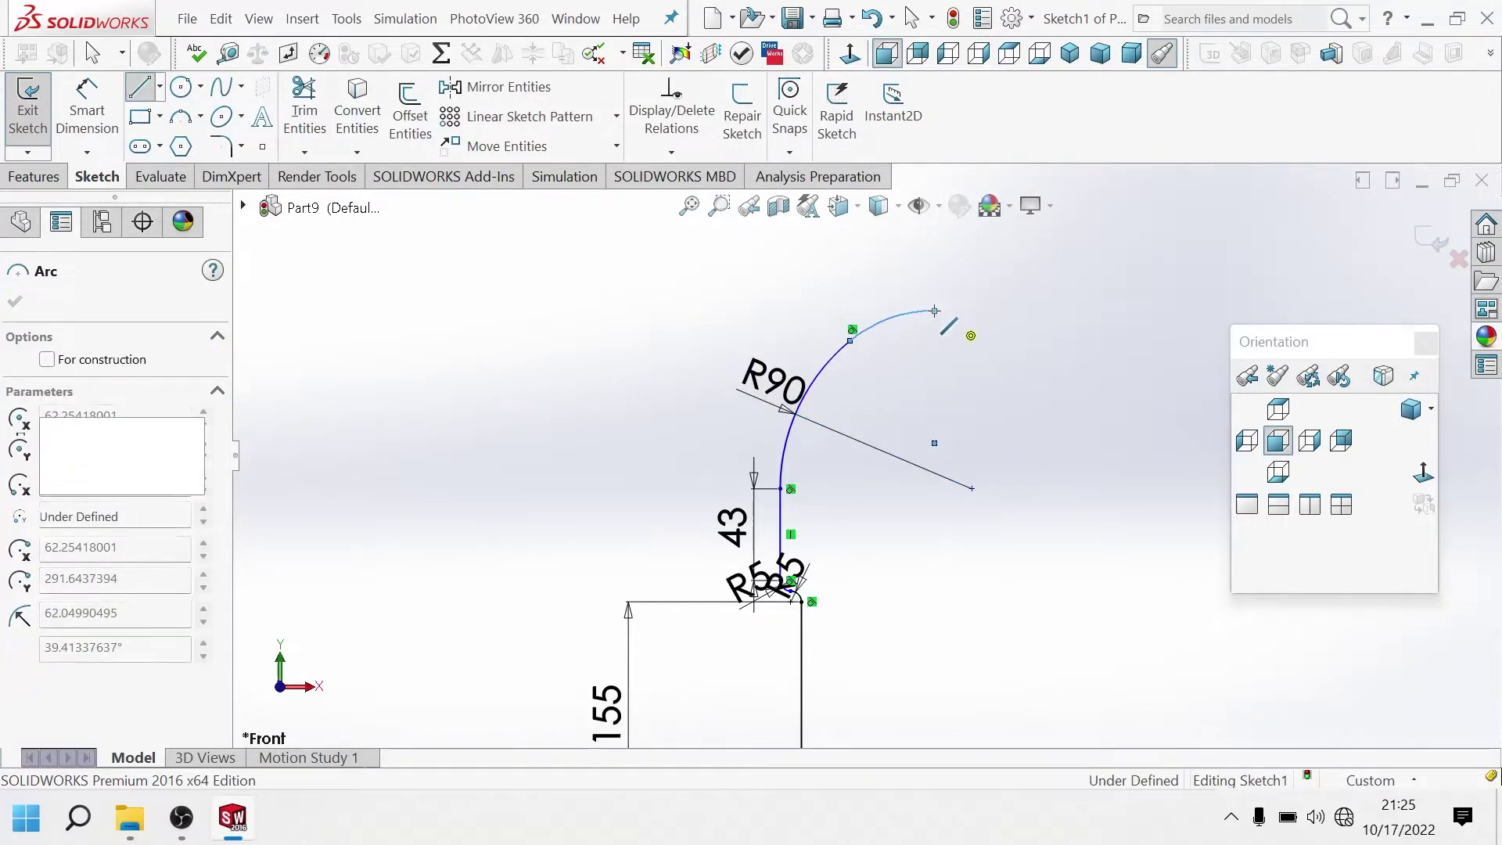
key(Escape)
key(Escape)
click(88, 111)
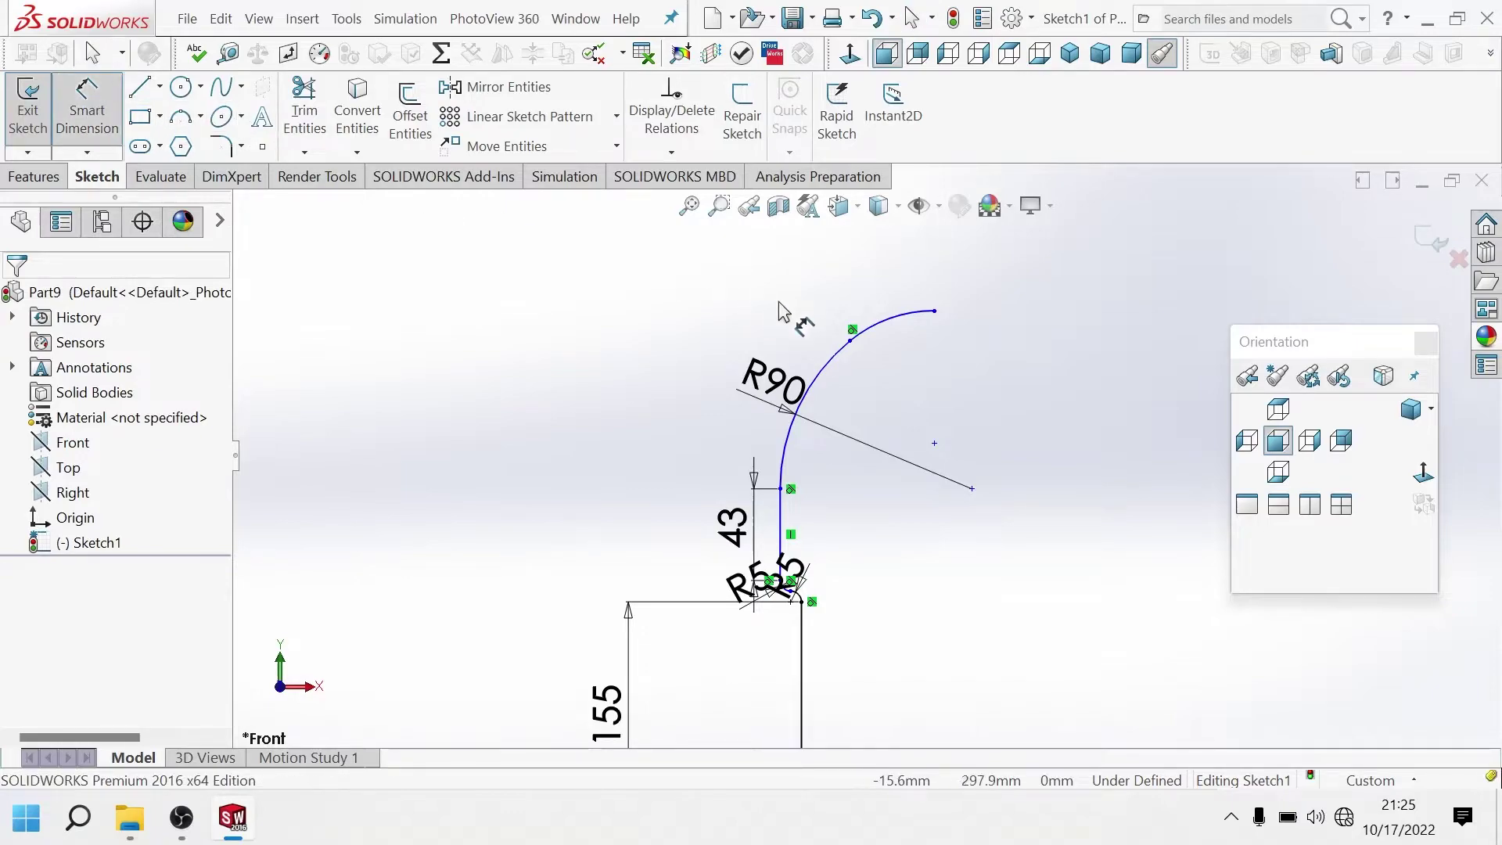
click(898, 321)
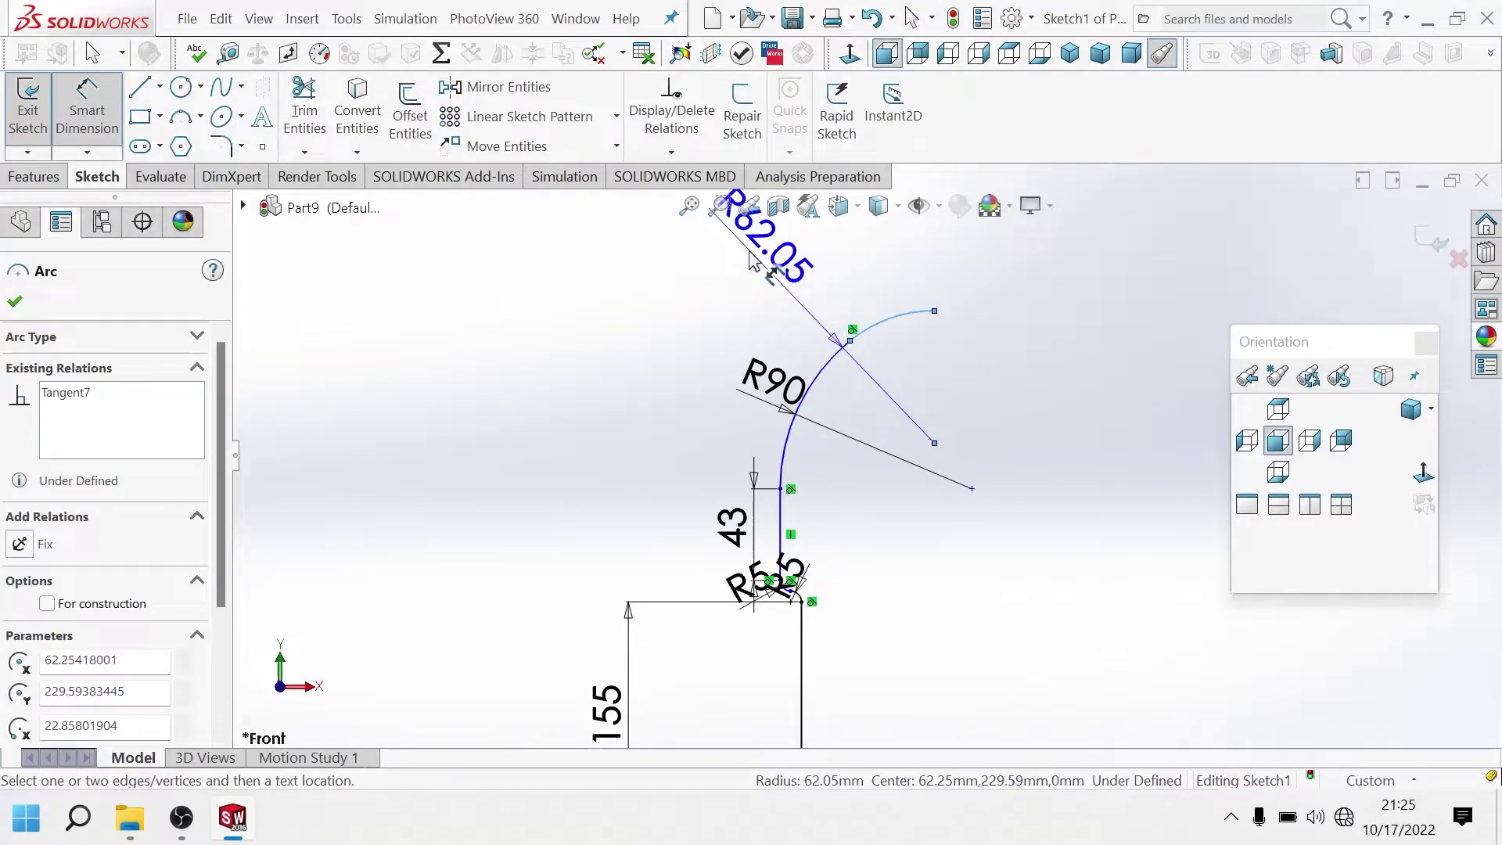
click(752, 261)
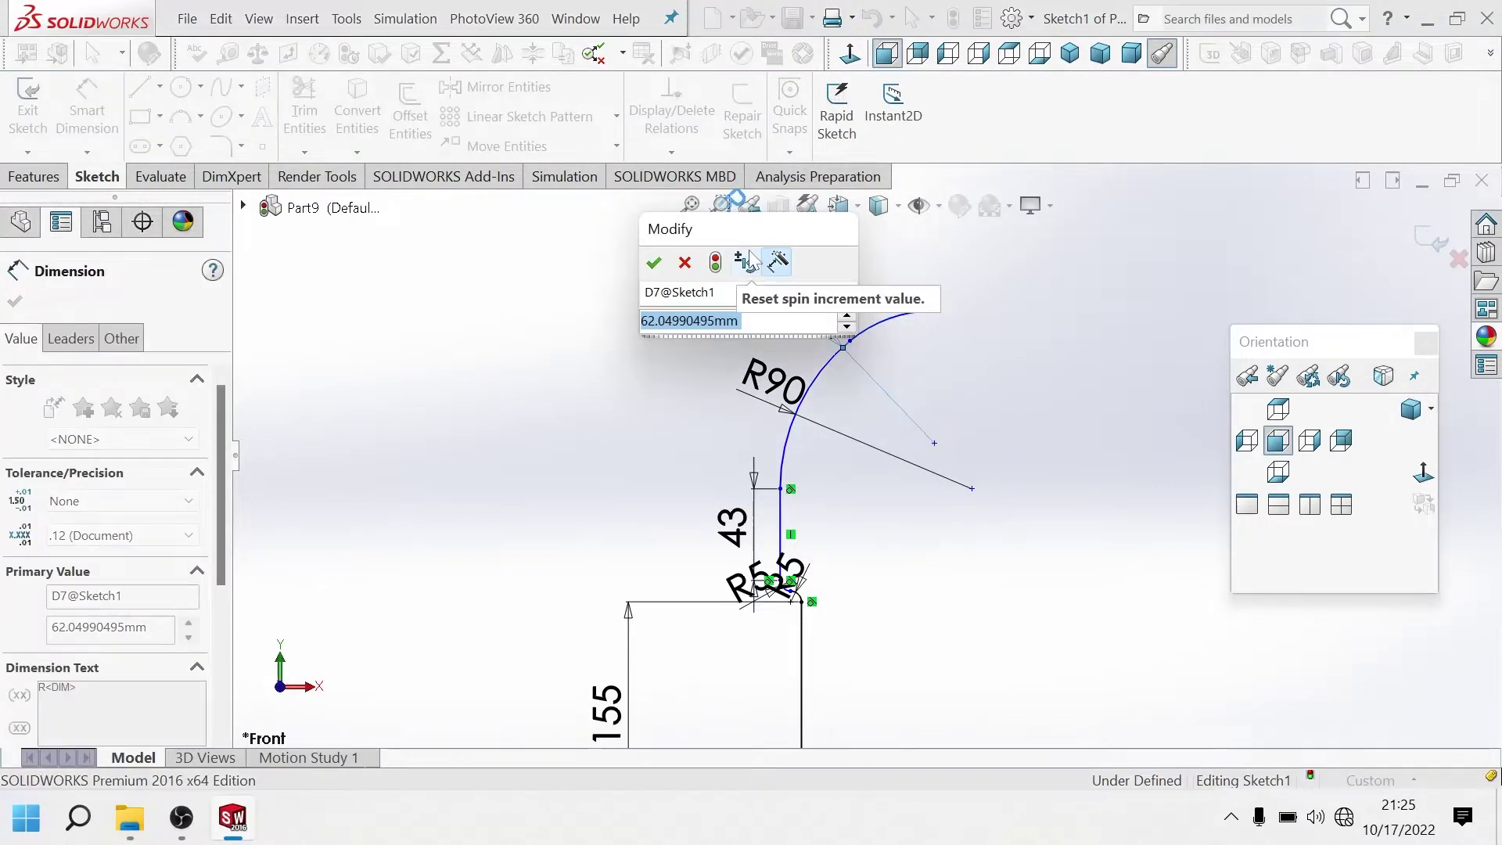
text(12)
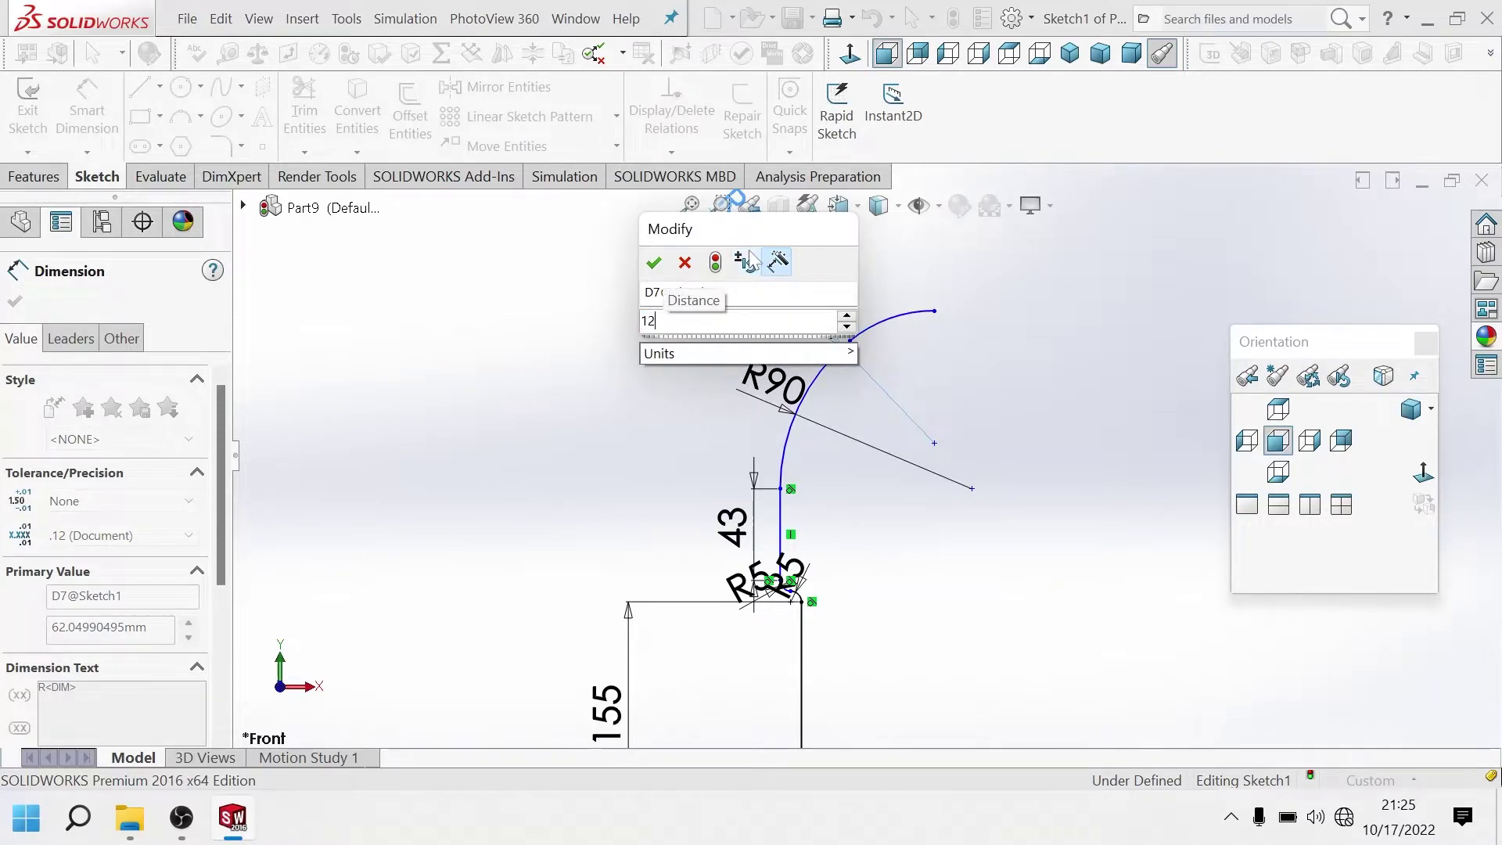
text(0)
key(Return)
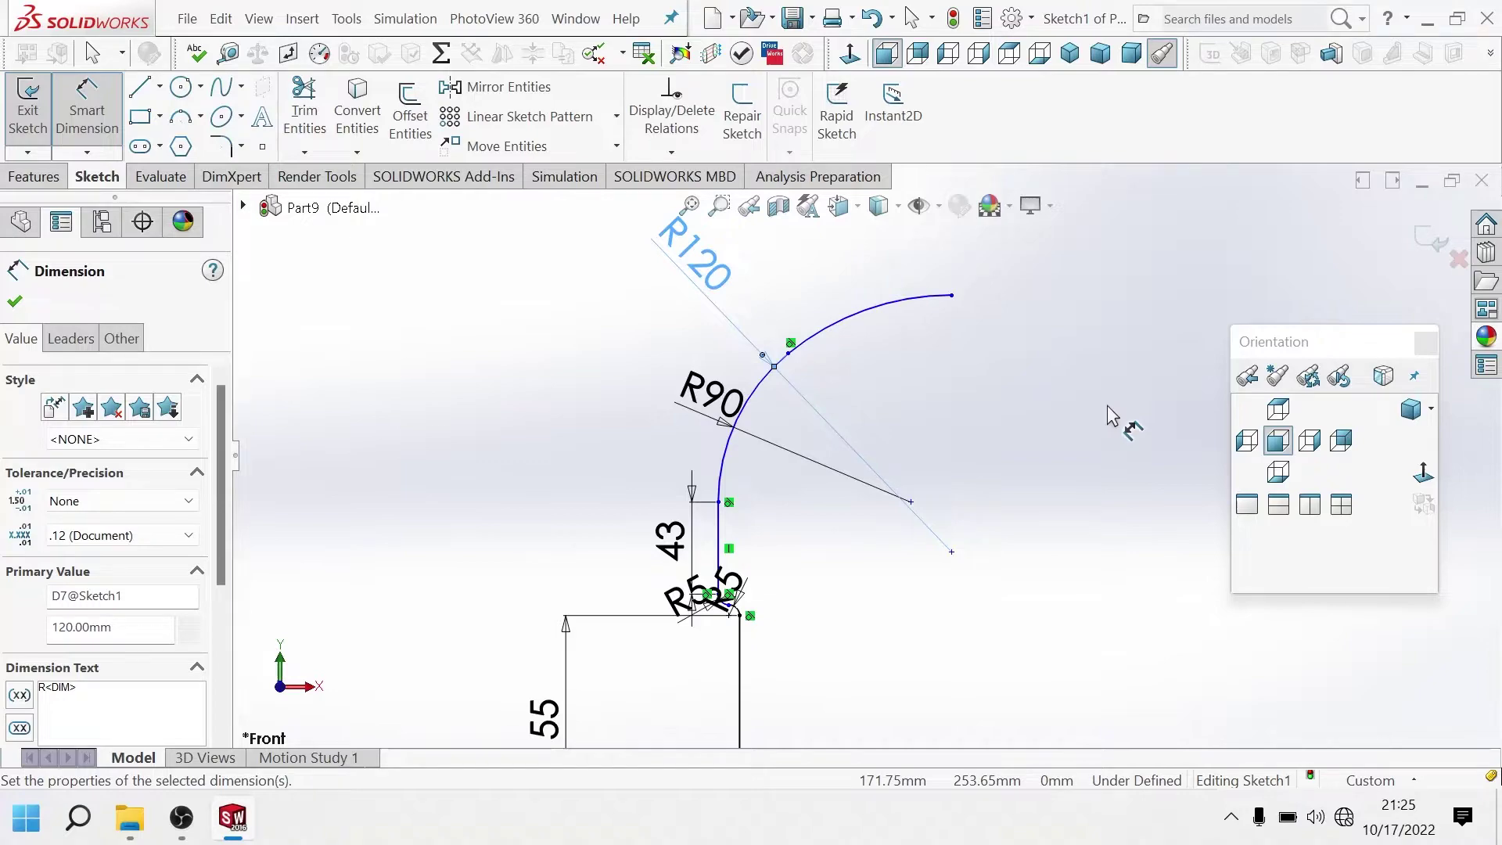
Sweep a 90° tangent arc from the R120 arc's end down toward the base line's right end.
click(140, 87)
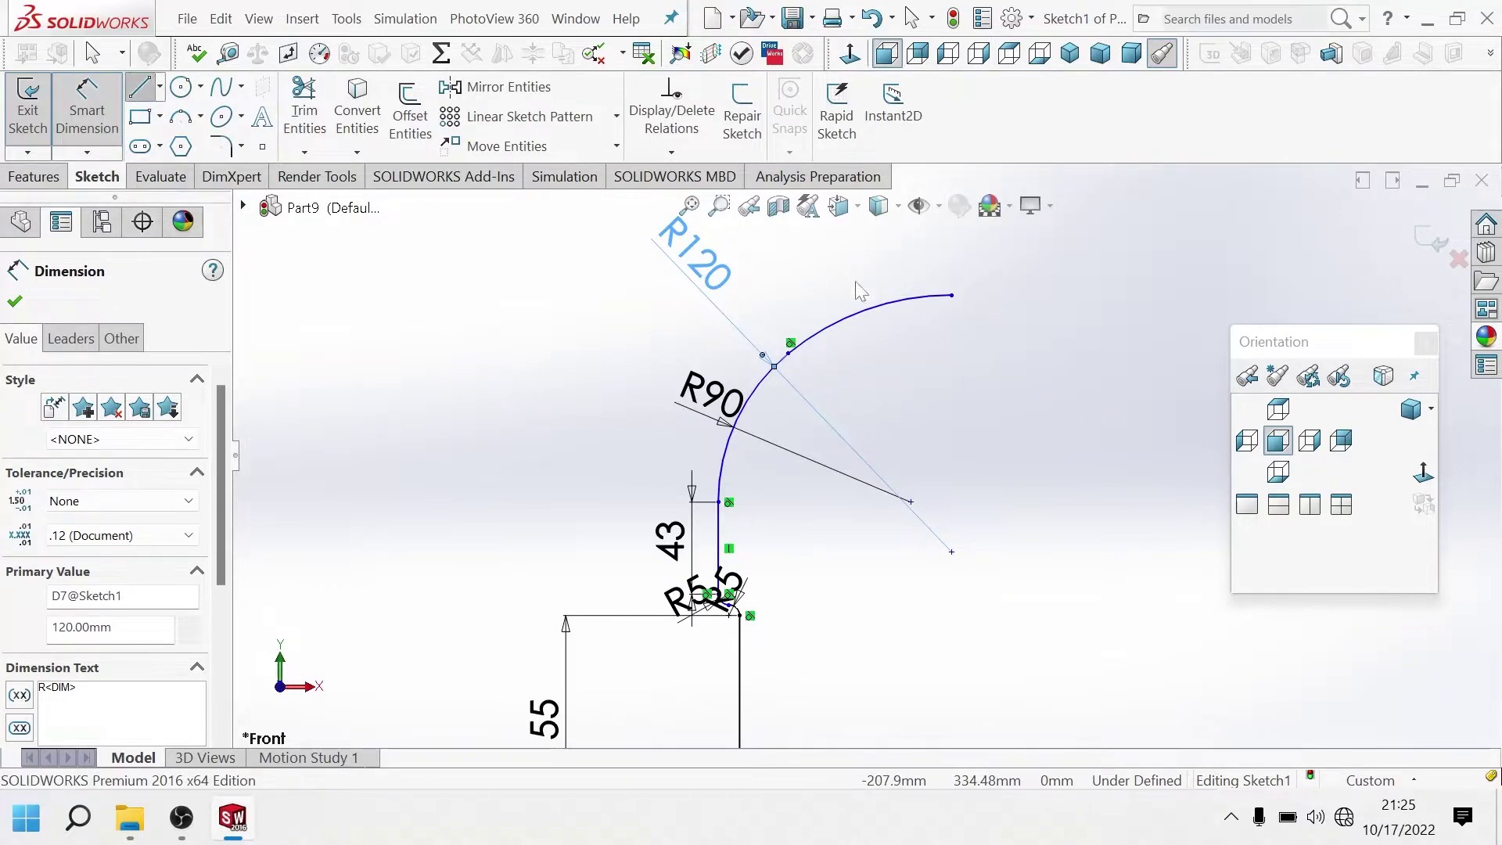
click(951, 296)
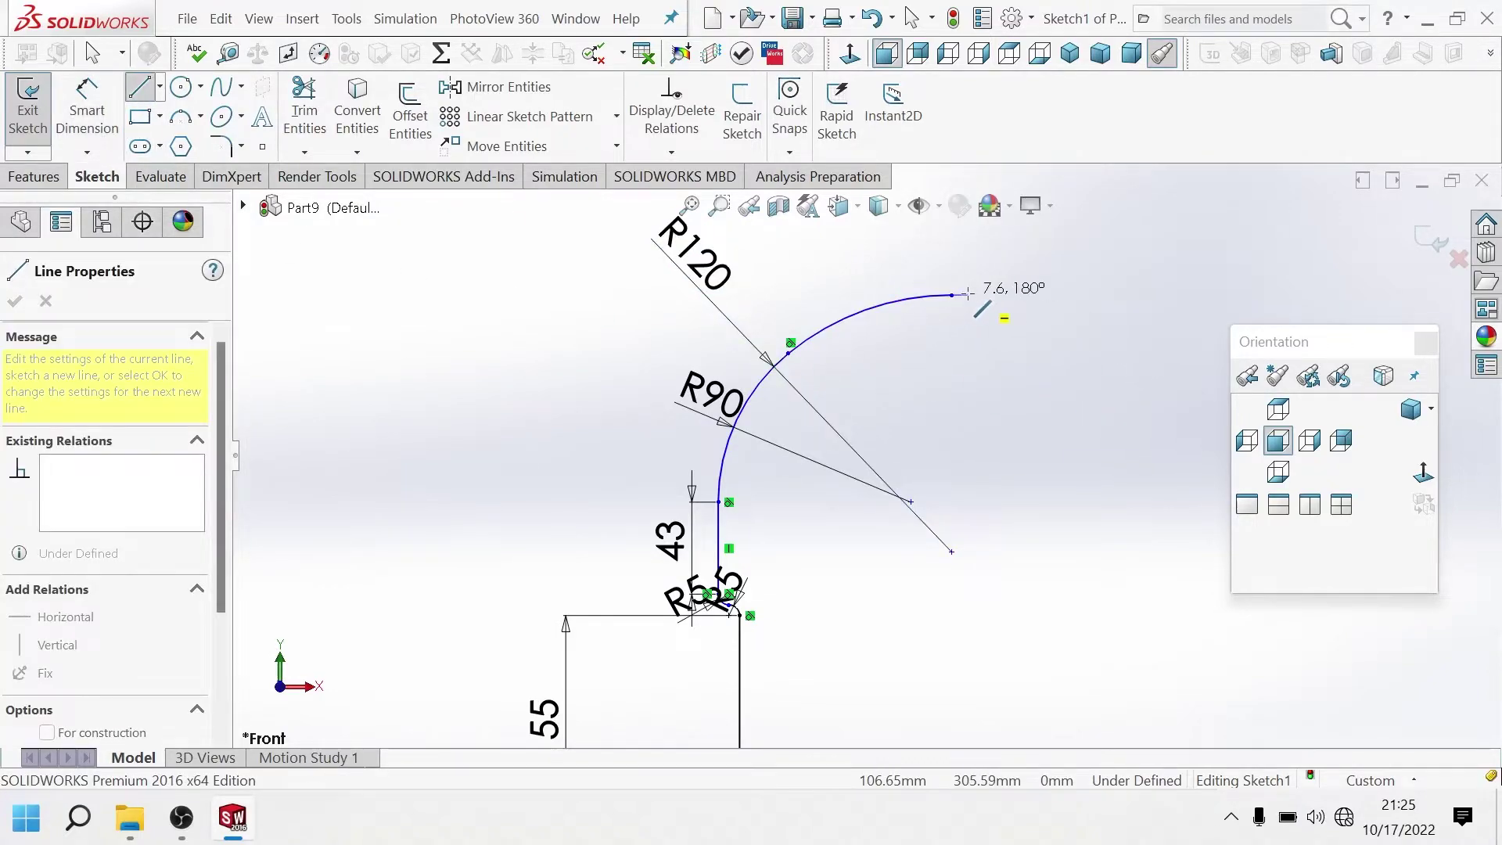
key(a)
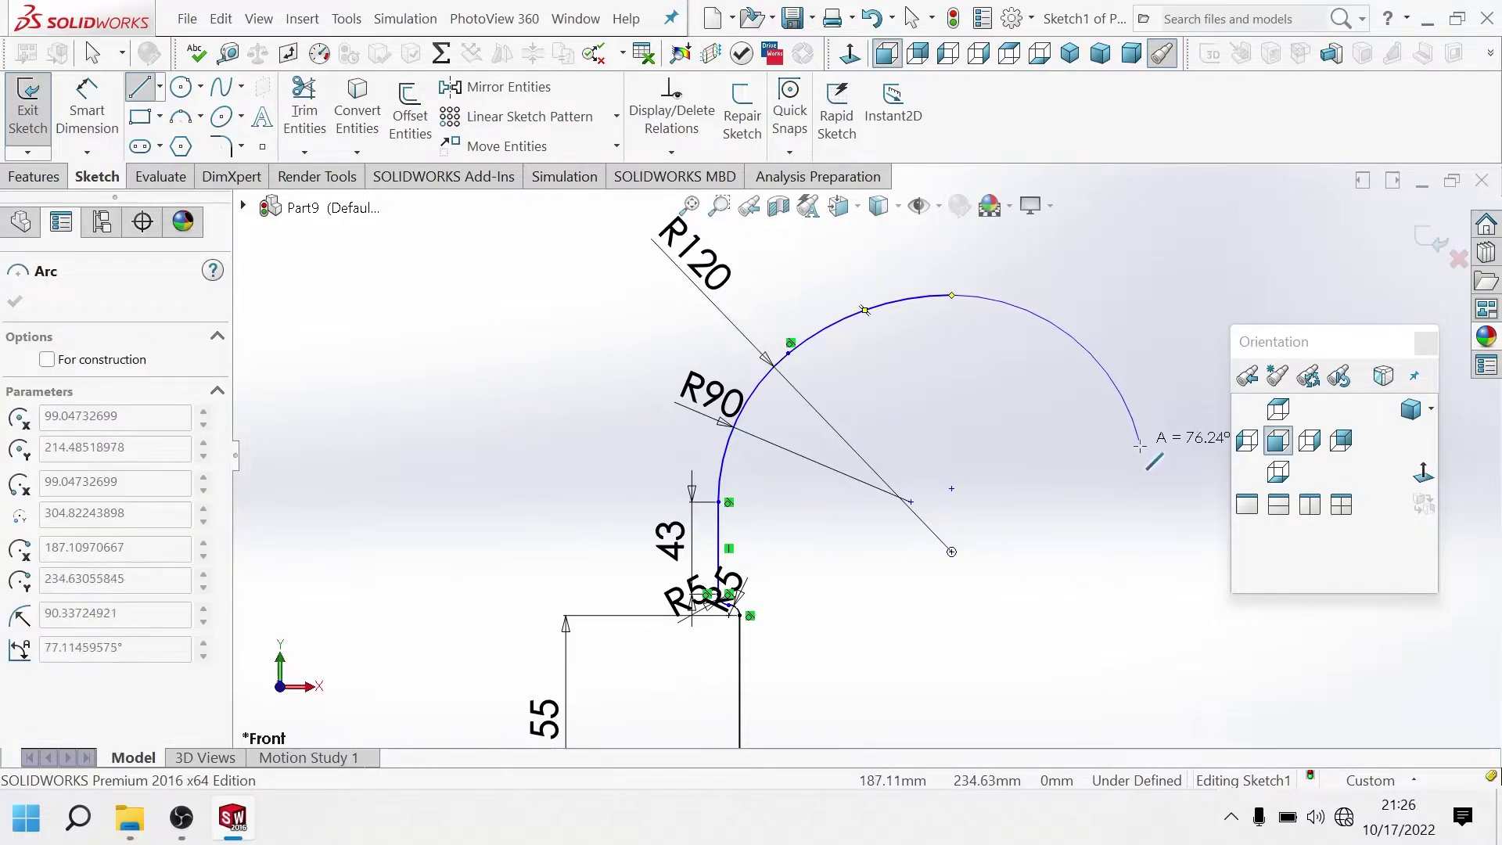
scroll(1080, 446, up, 2)
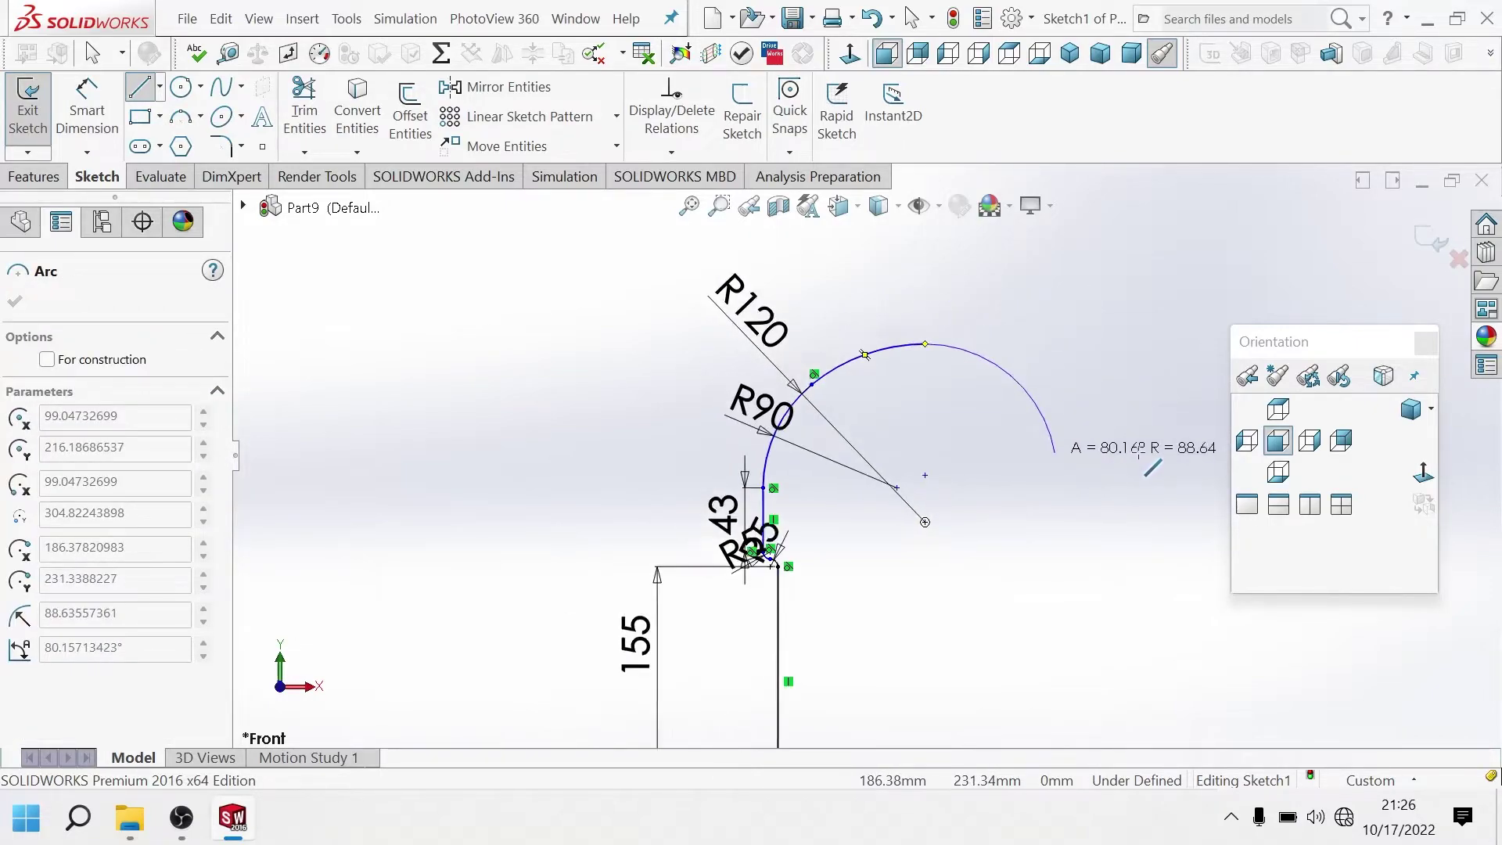
scroll(1095, 457, up, 1)
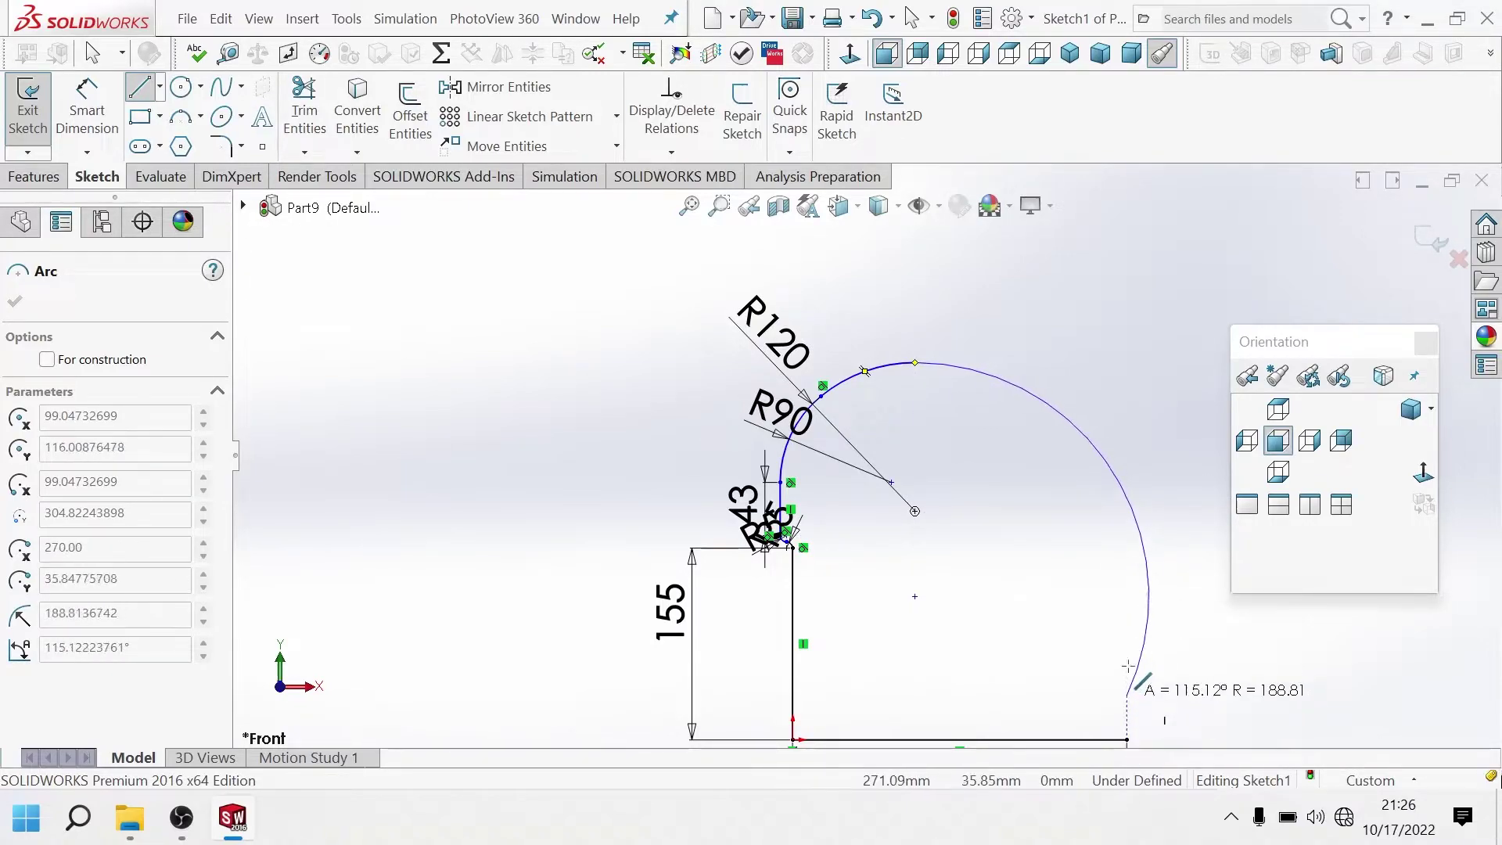
click(1129, 576)
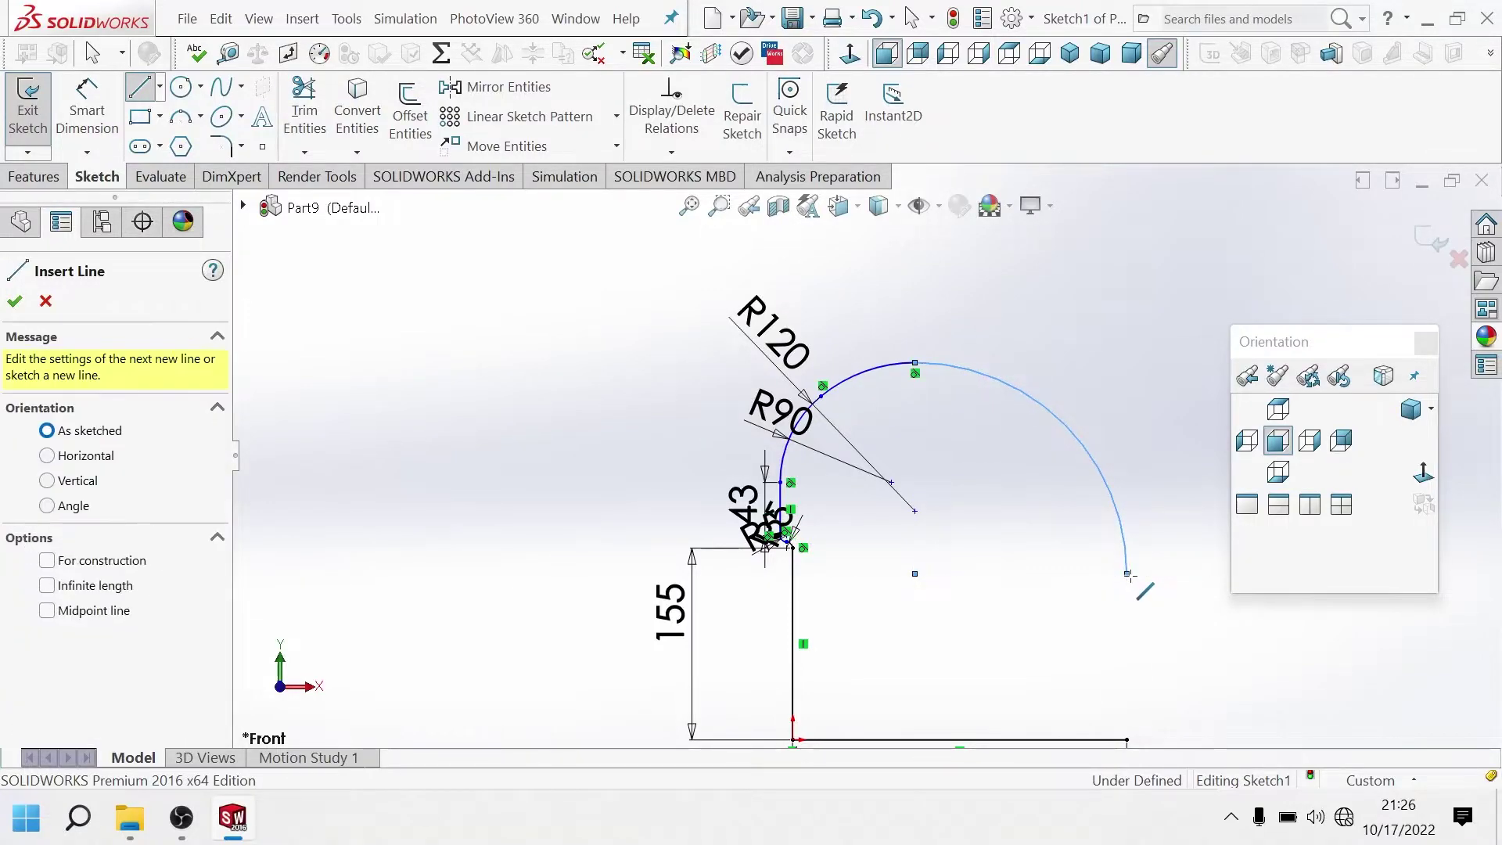
key(Escape)
scroll(1134, 595, up, 3)
scroll(810, 305, down, 2)
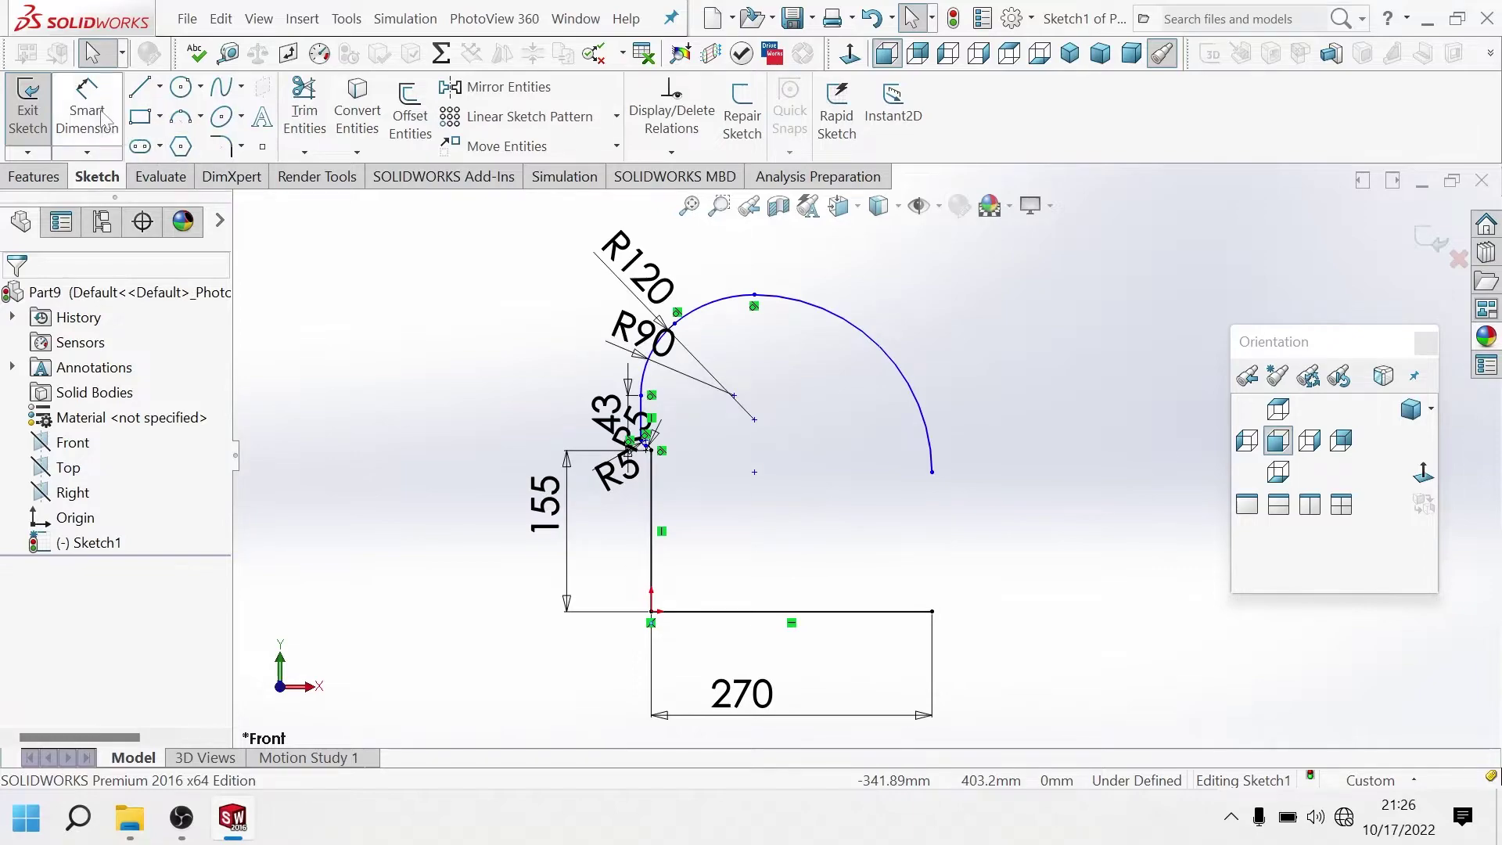
Dimension the large arc to a 180 mm radius.
click(884, 344)
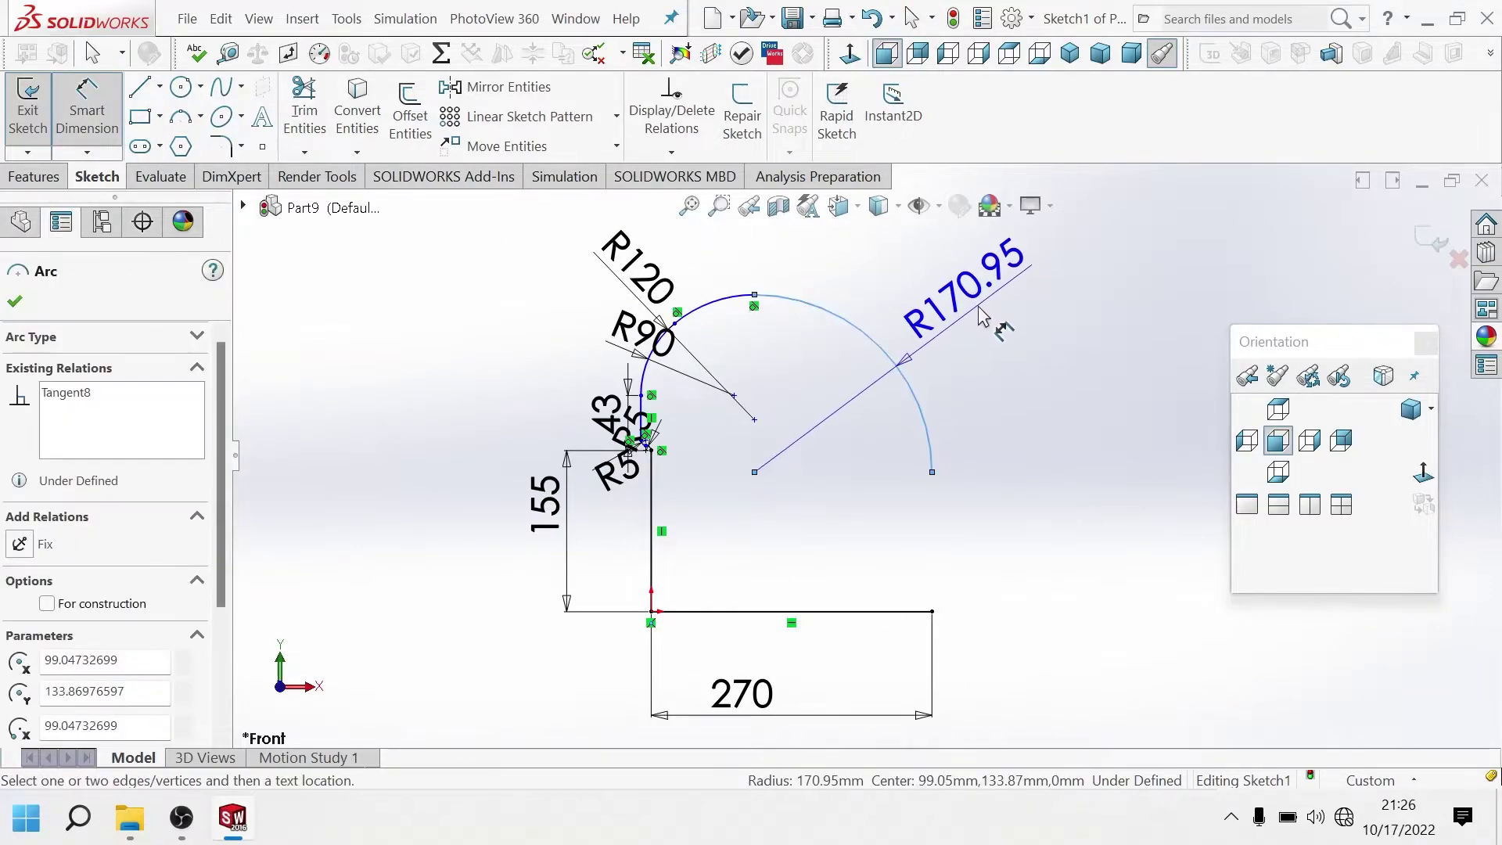
click(984, 311)
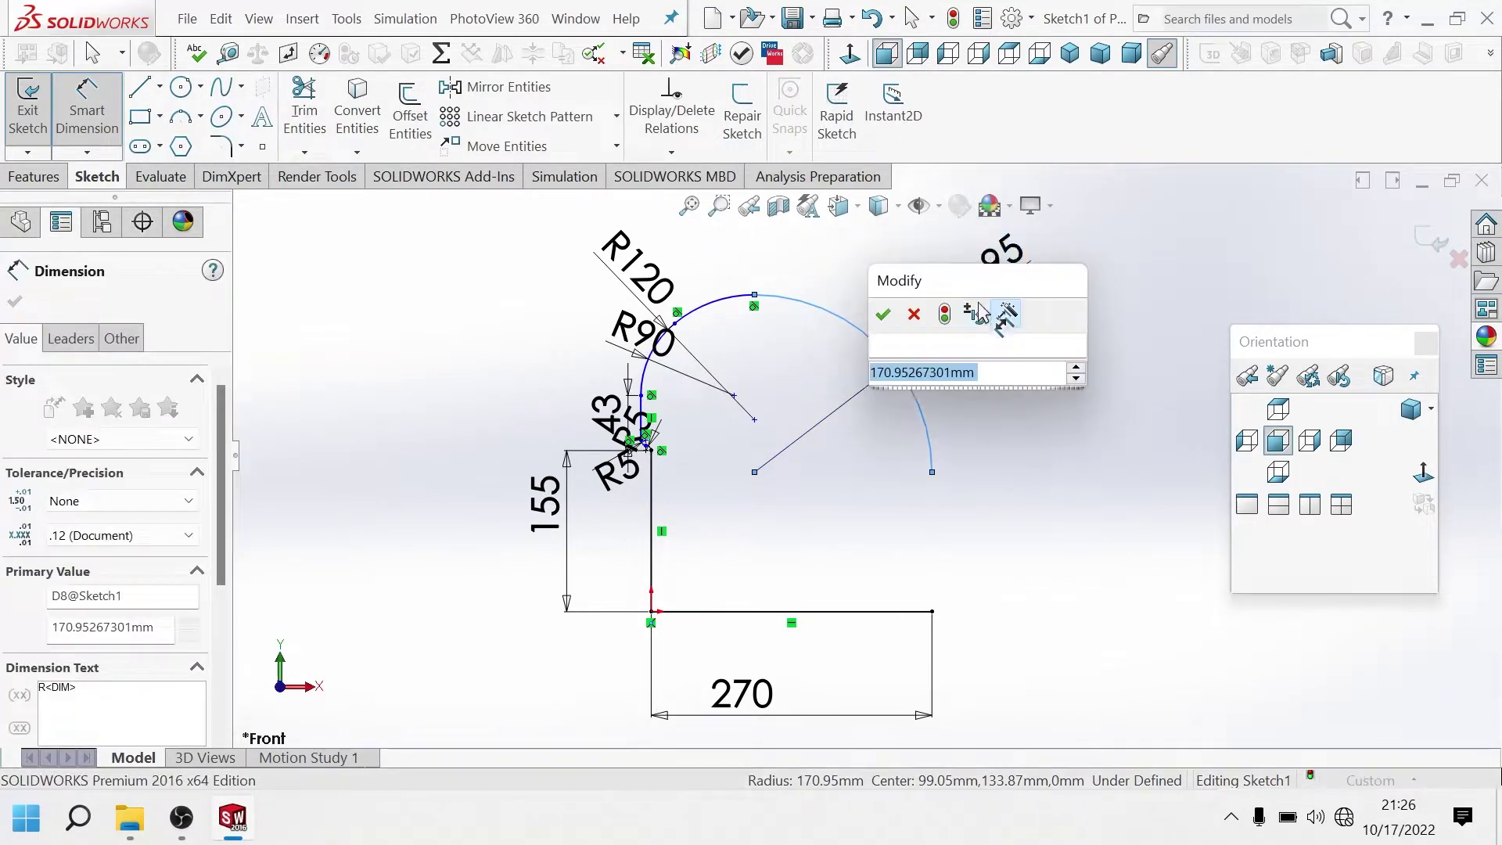
text(180)
key(Return)
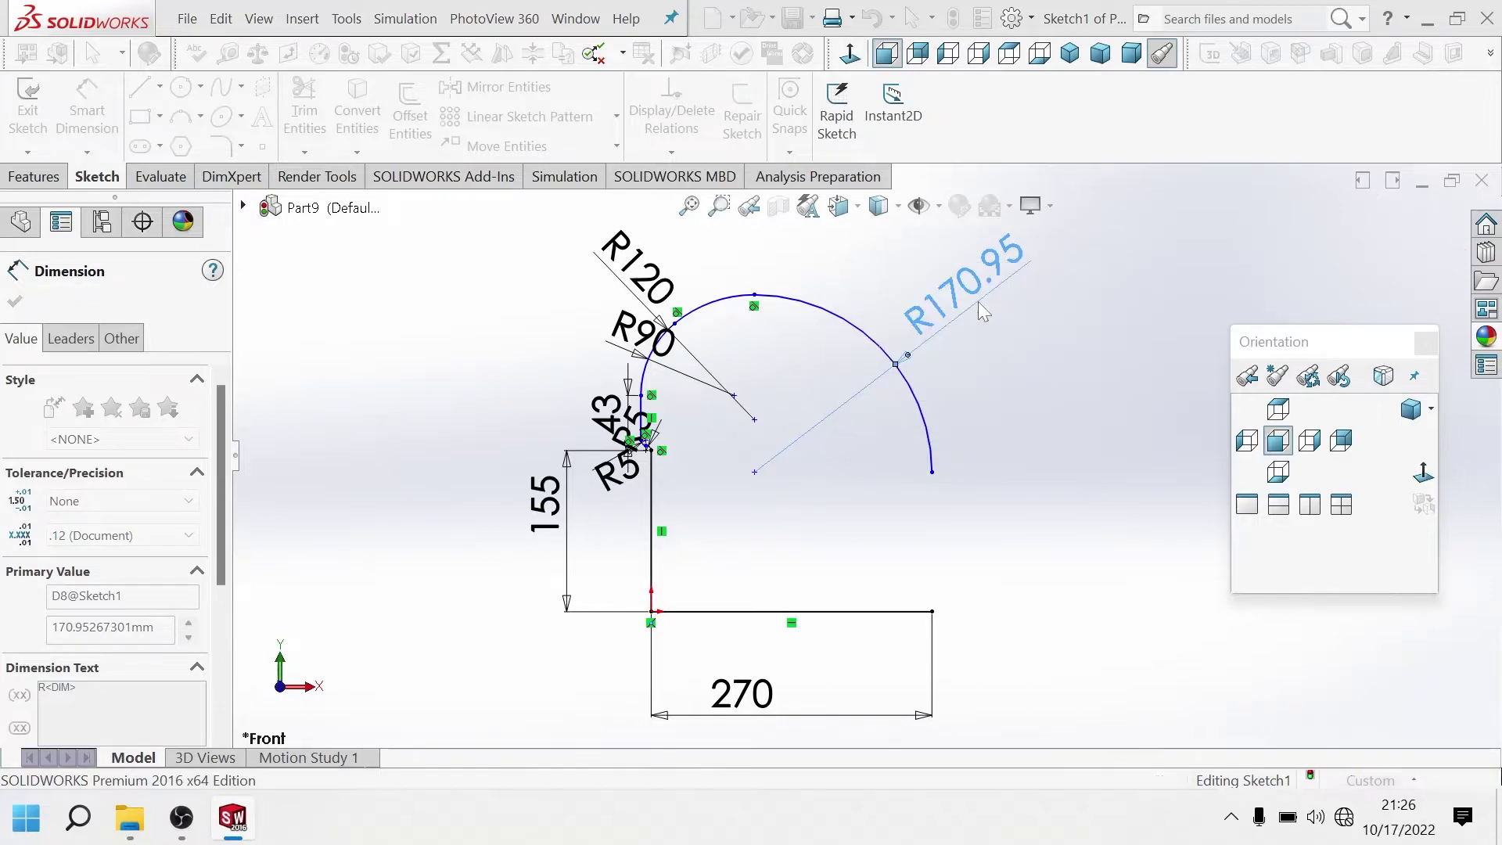
scroll(938, 561, down, 2)
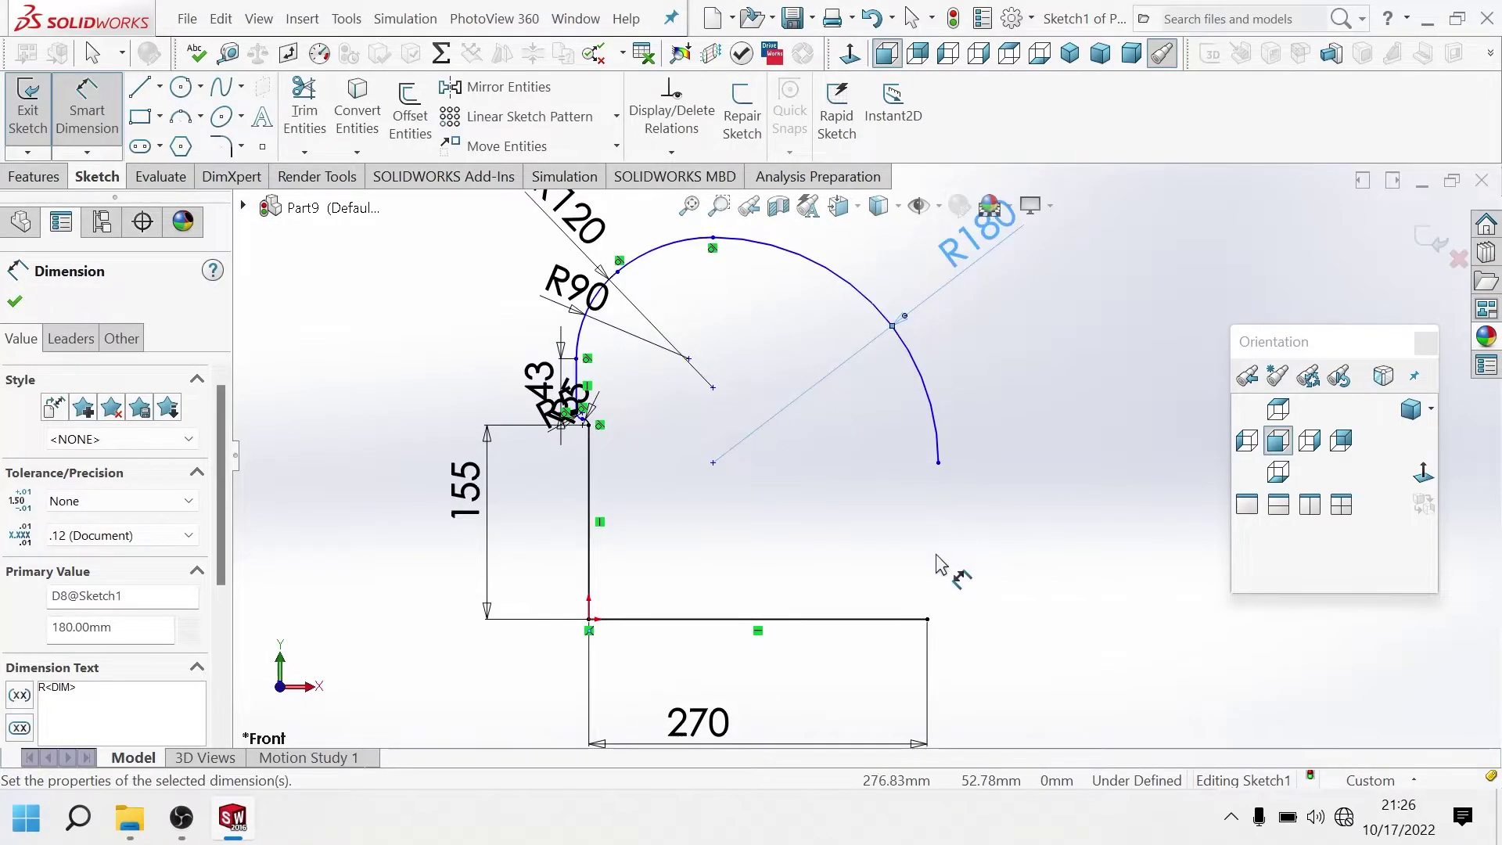
Set a 0 mm horizontal distance between the arc's lower end and the base line's right end.
click(938, 463)
click(928, 620)
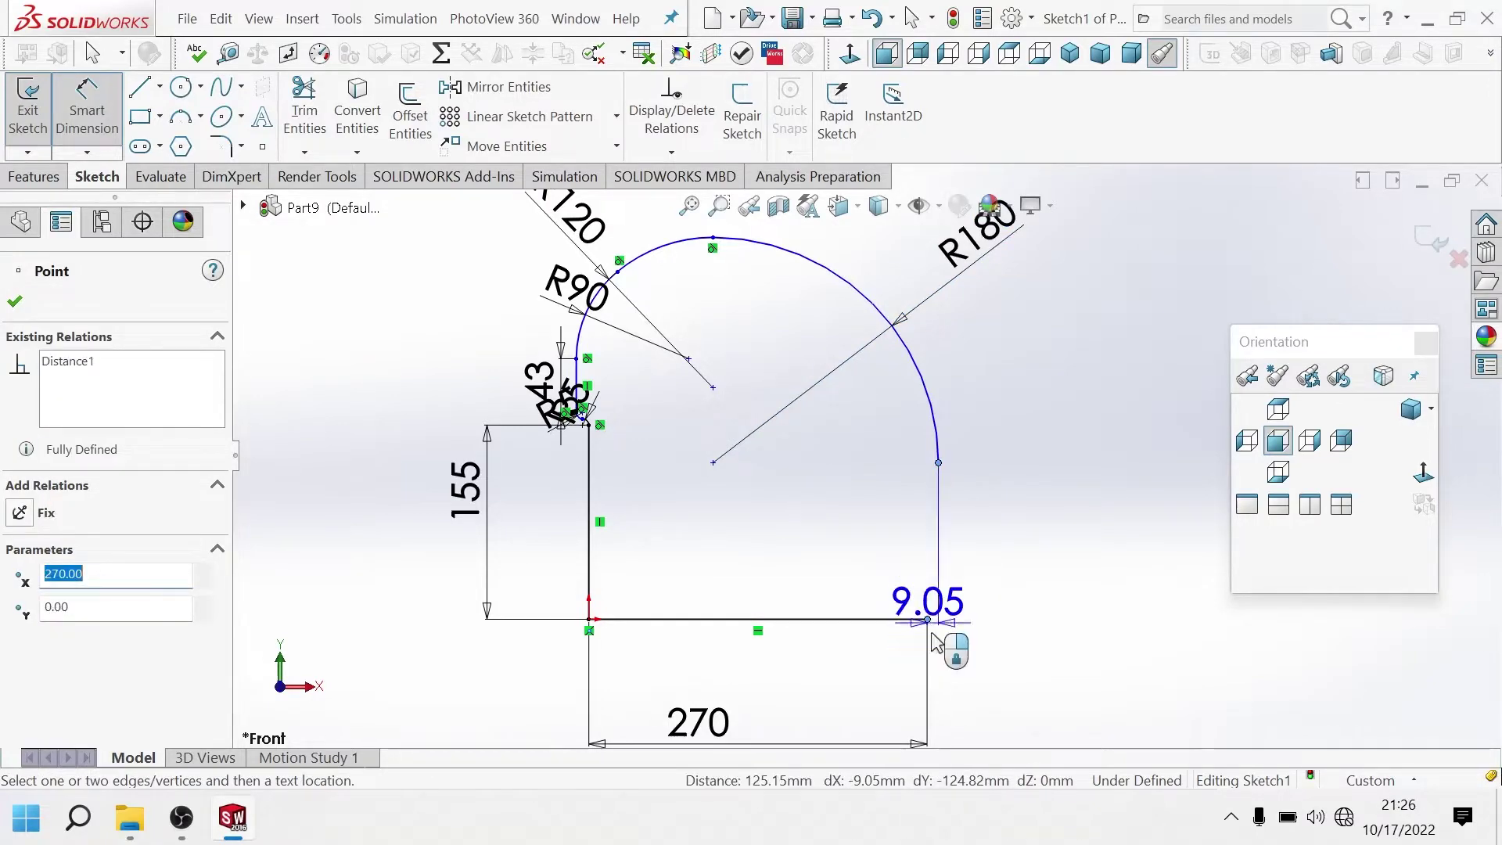
click(938, 703)
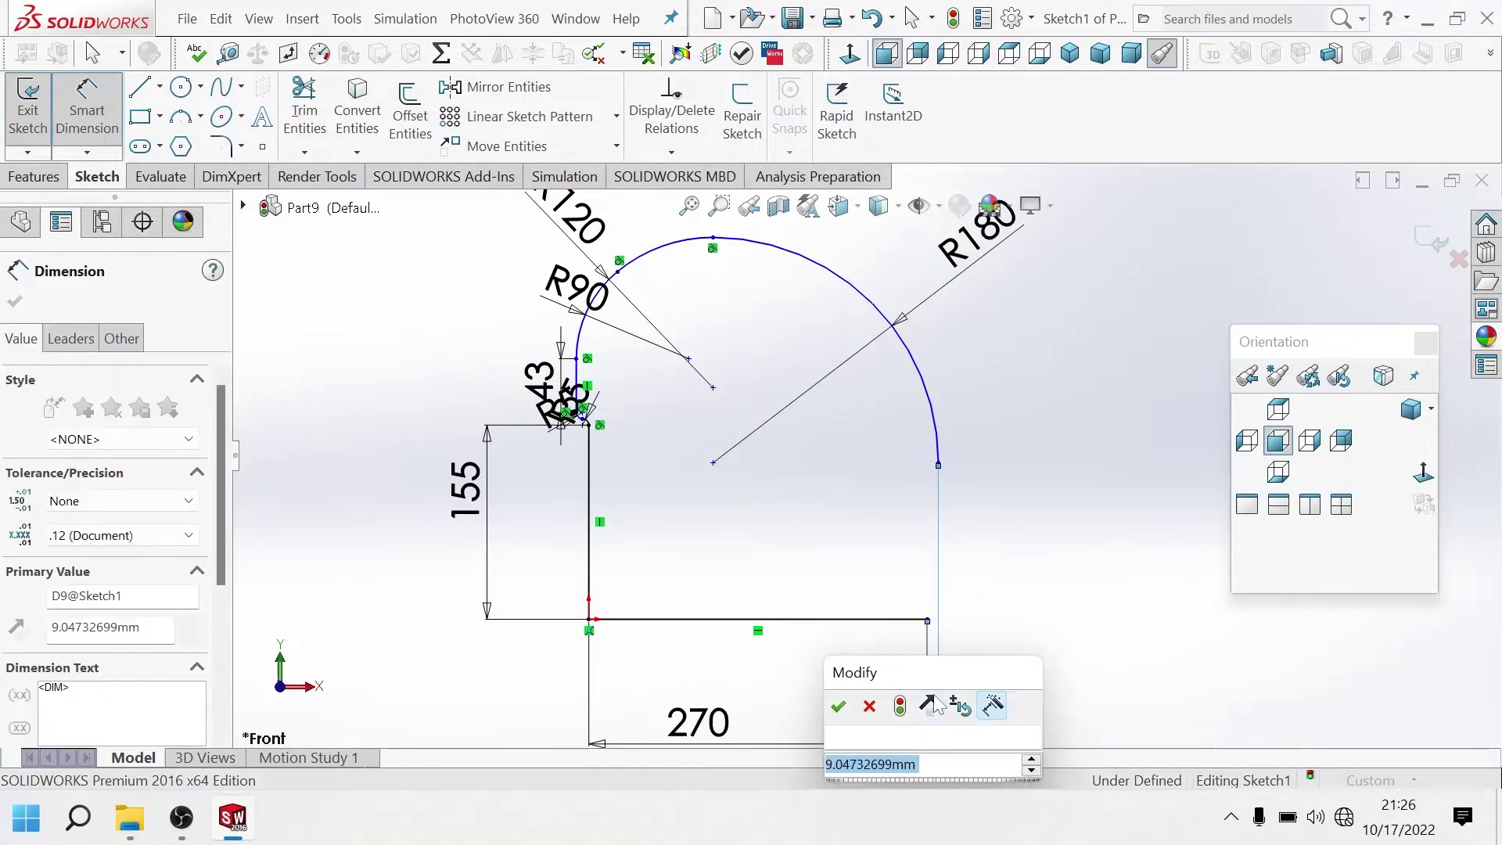
text(0)
key(Return)
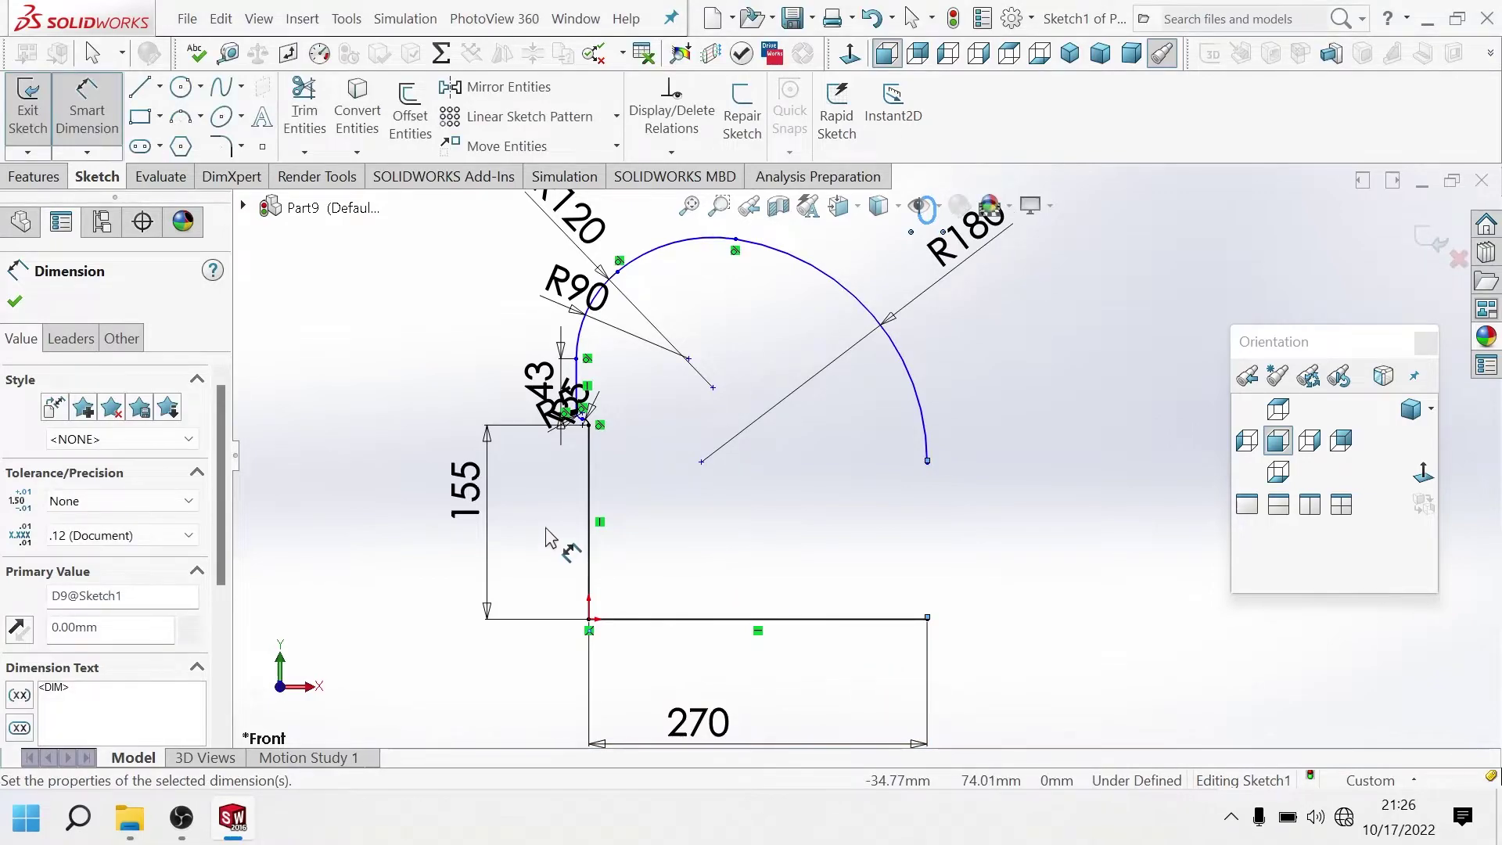
scroll(823, 496, down, 1)
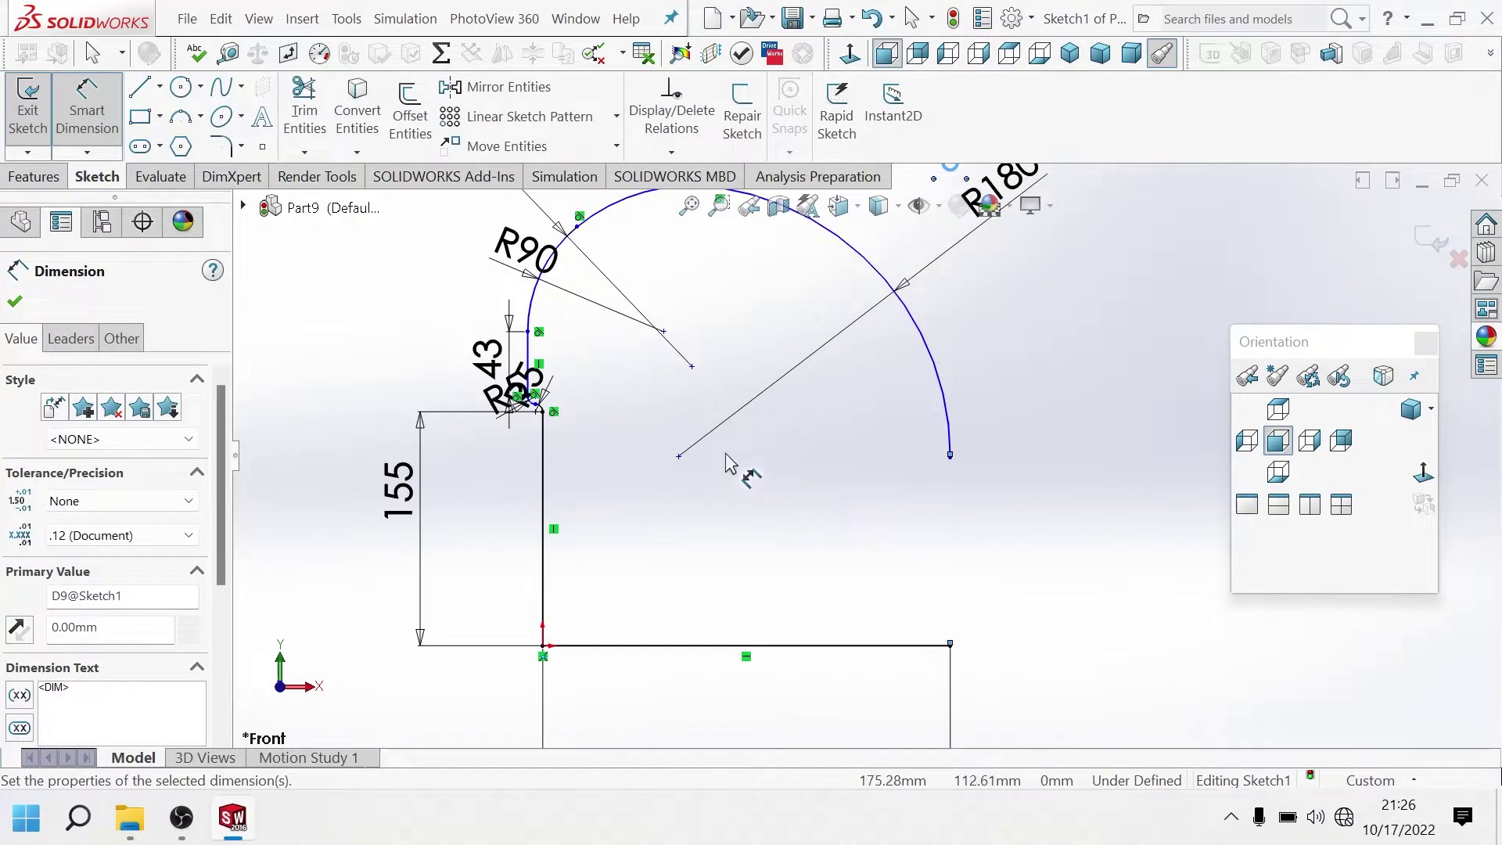
Draw the right-side vertical line from the arc's end down to the base.
click(142, 92)
click(950, 457)
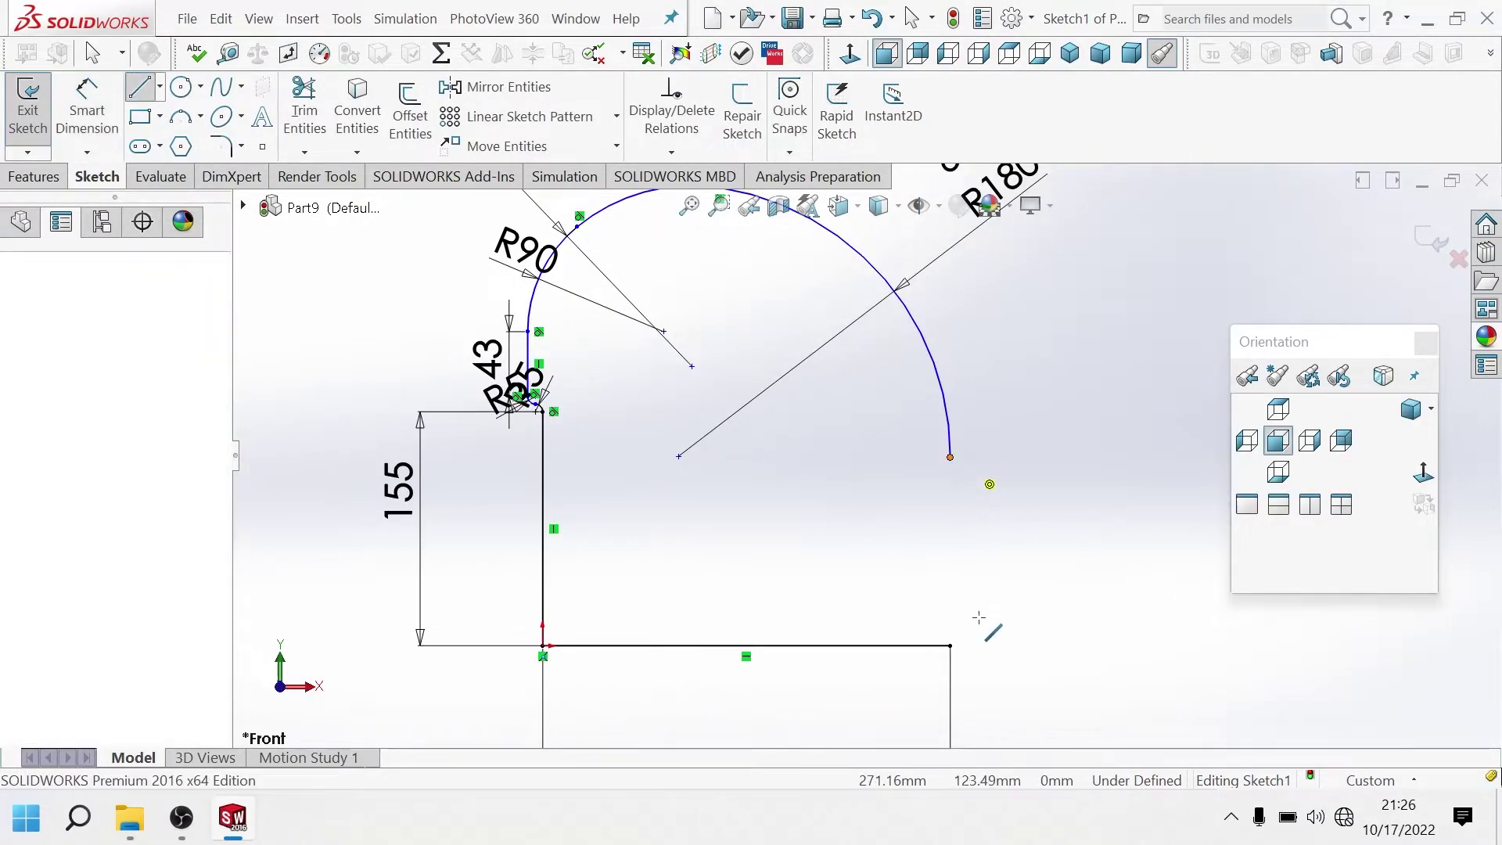
click(950, 645)
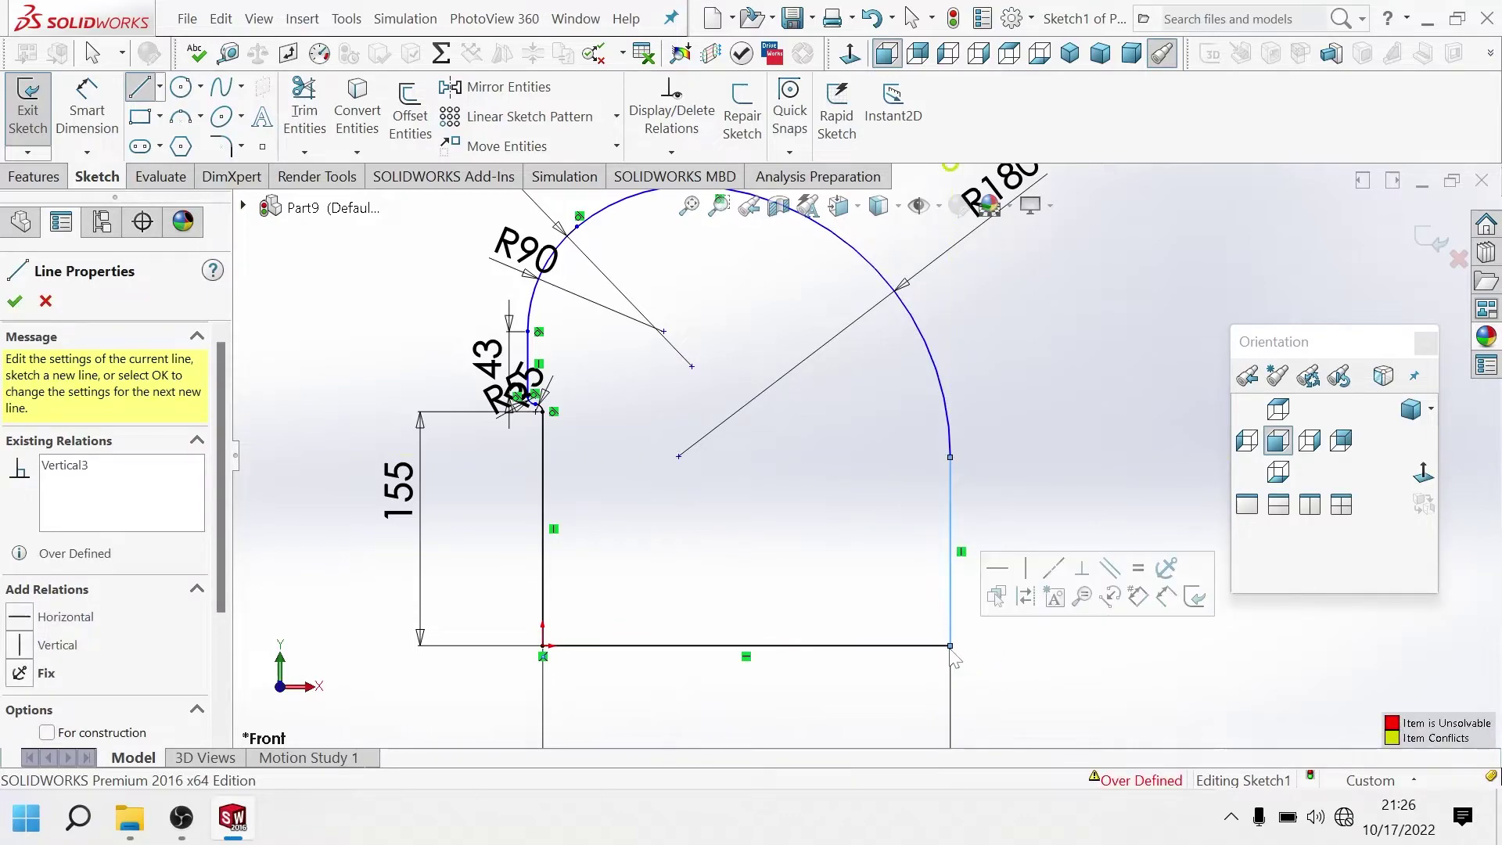
key(Escape)
key(f)
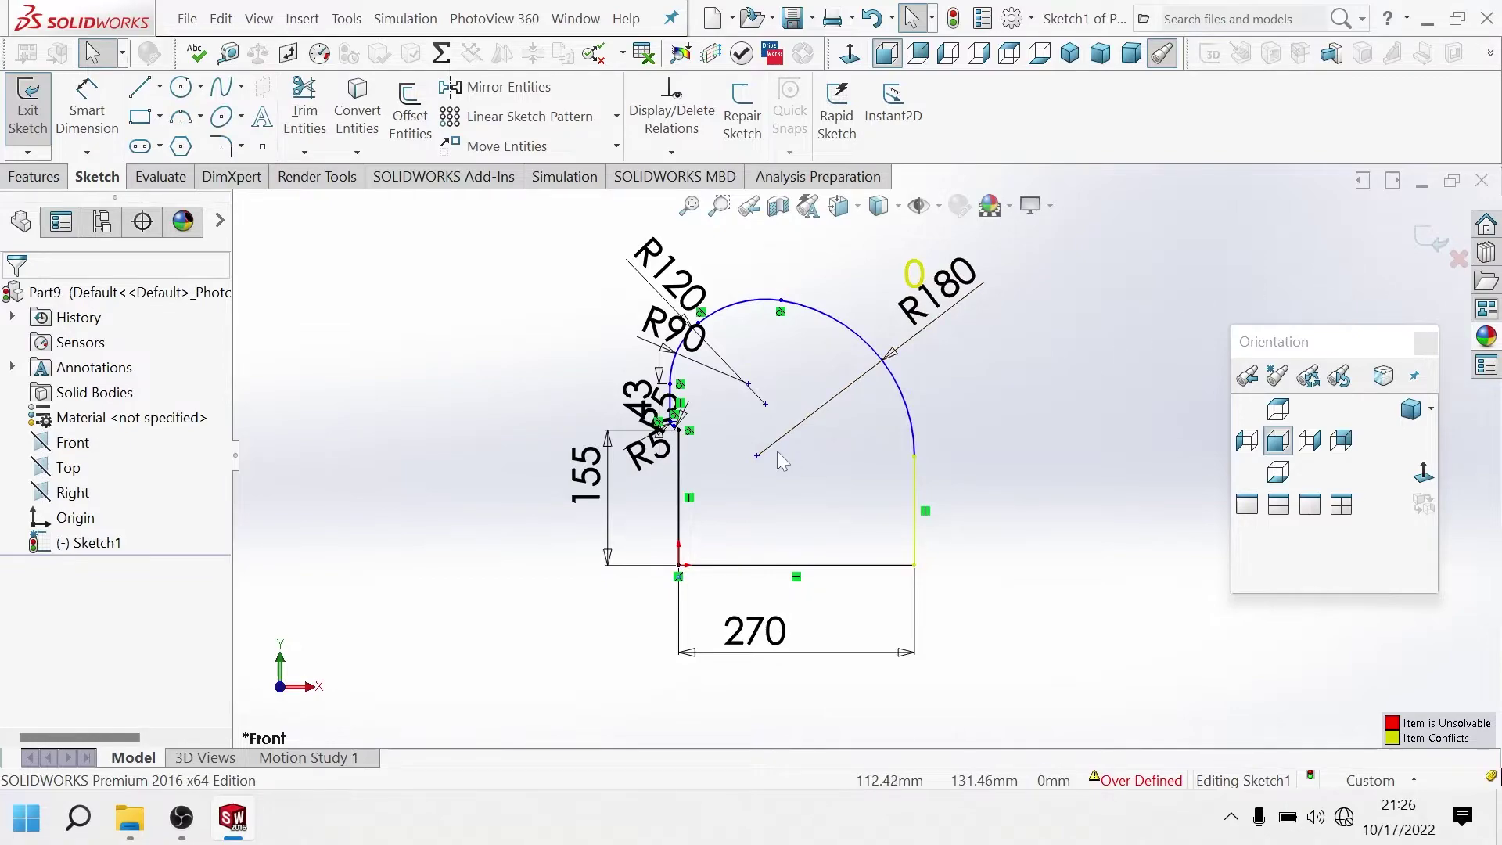
Fix the over-defined sketch in SketchXpert by deleting the conflicting Distance7 dimension.
scroll(776, 446, down, 2)
middle_drag(776, 434, 999, 475)
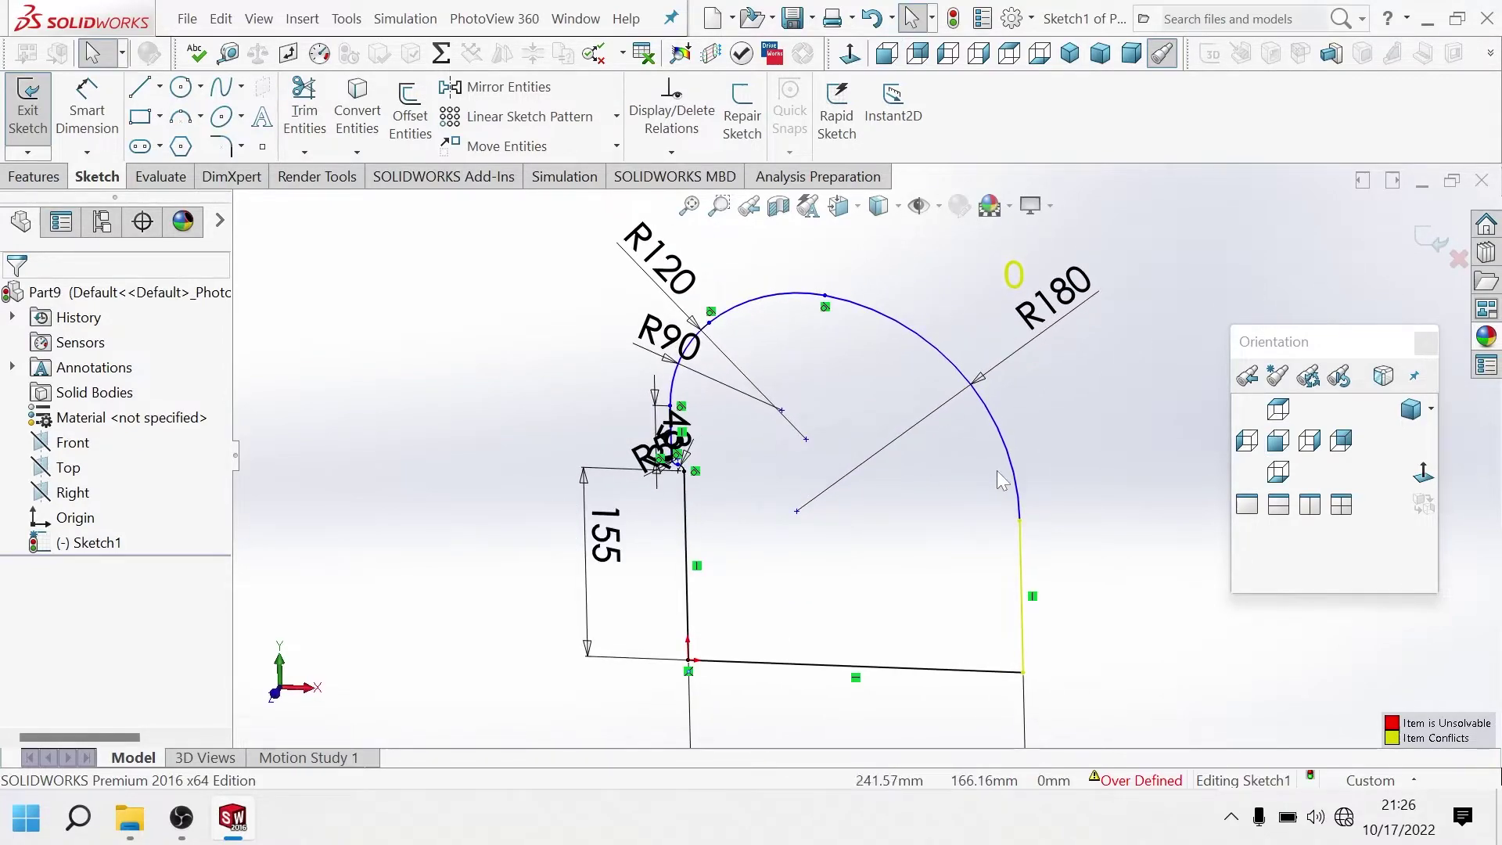
click(1150, 778)
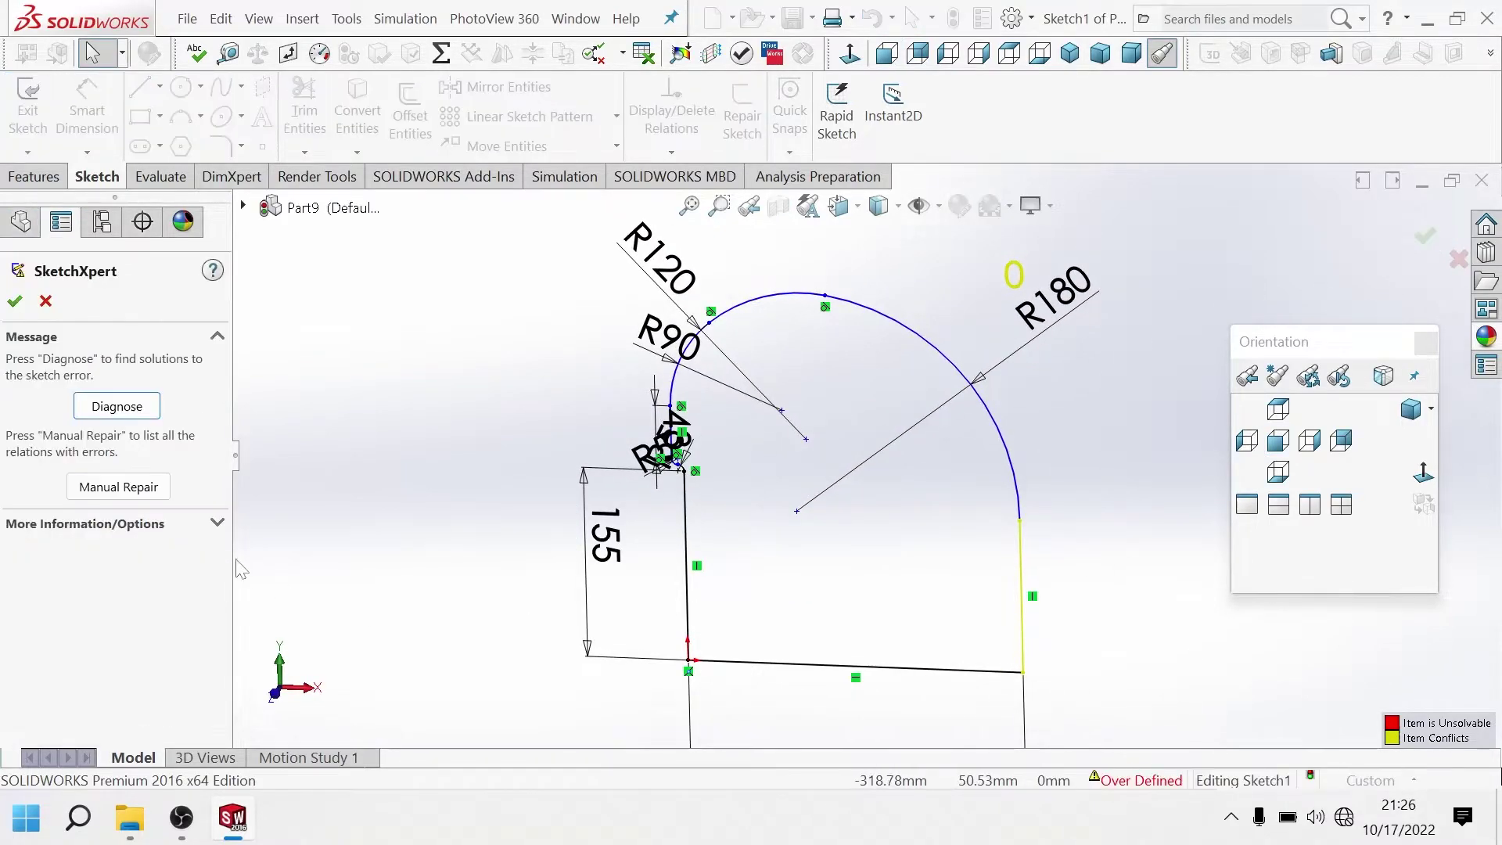
click(117, 482)
scroll(221, 643, down, 3)
click(70, 400)
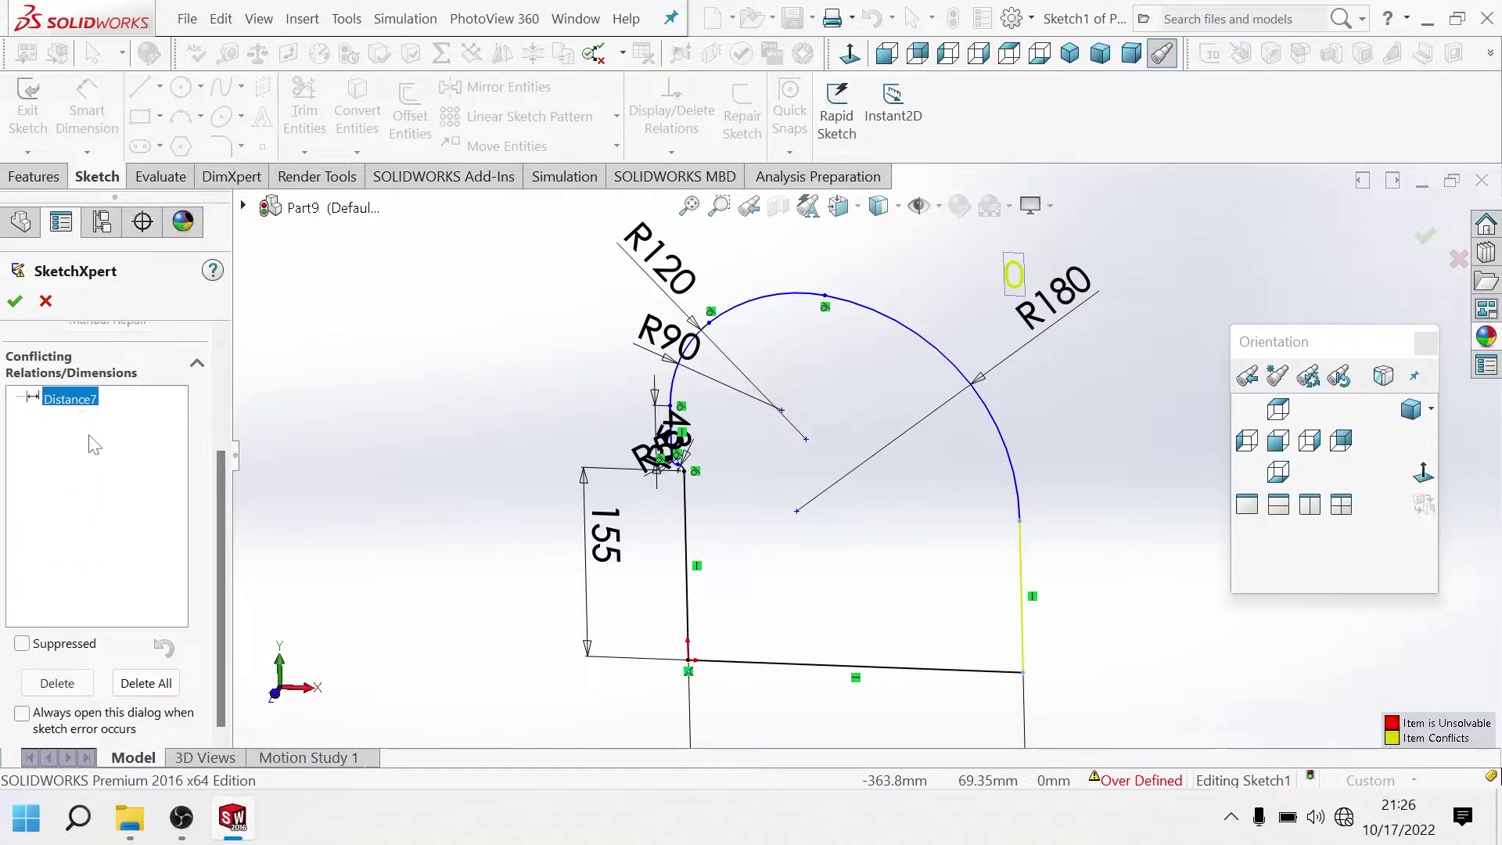
click(57, 683)
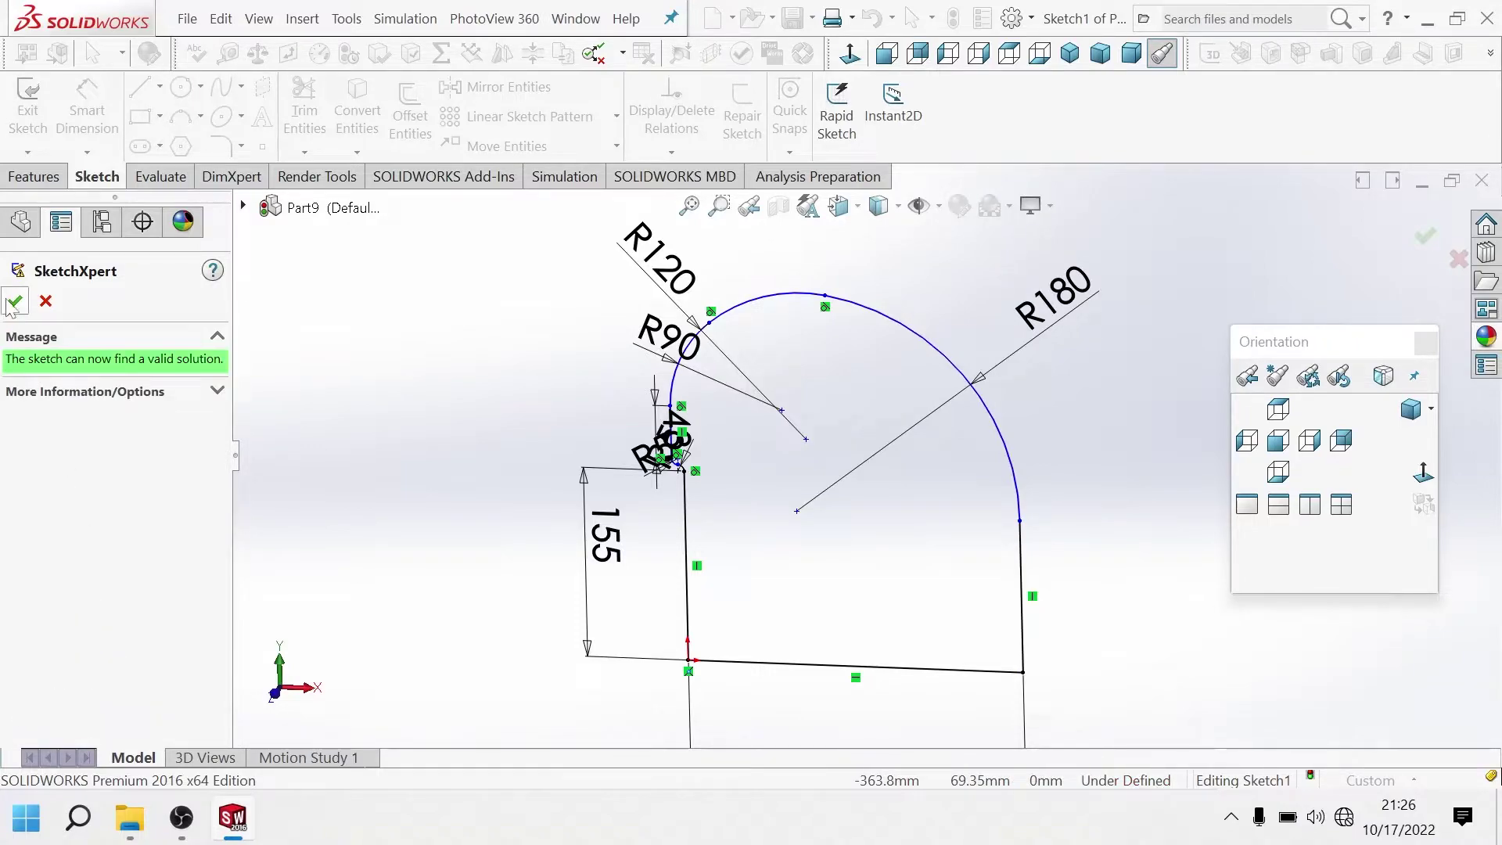
click(14, 302)
mouse_move(886, 547)
middle_down()
mouse_move(899, 548)
mouse_move(892, 444)
mouse_move(871, 526)
mouse_move(864, 485)
mouse_move(859, 505)
middle_up()
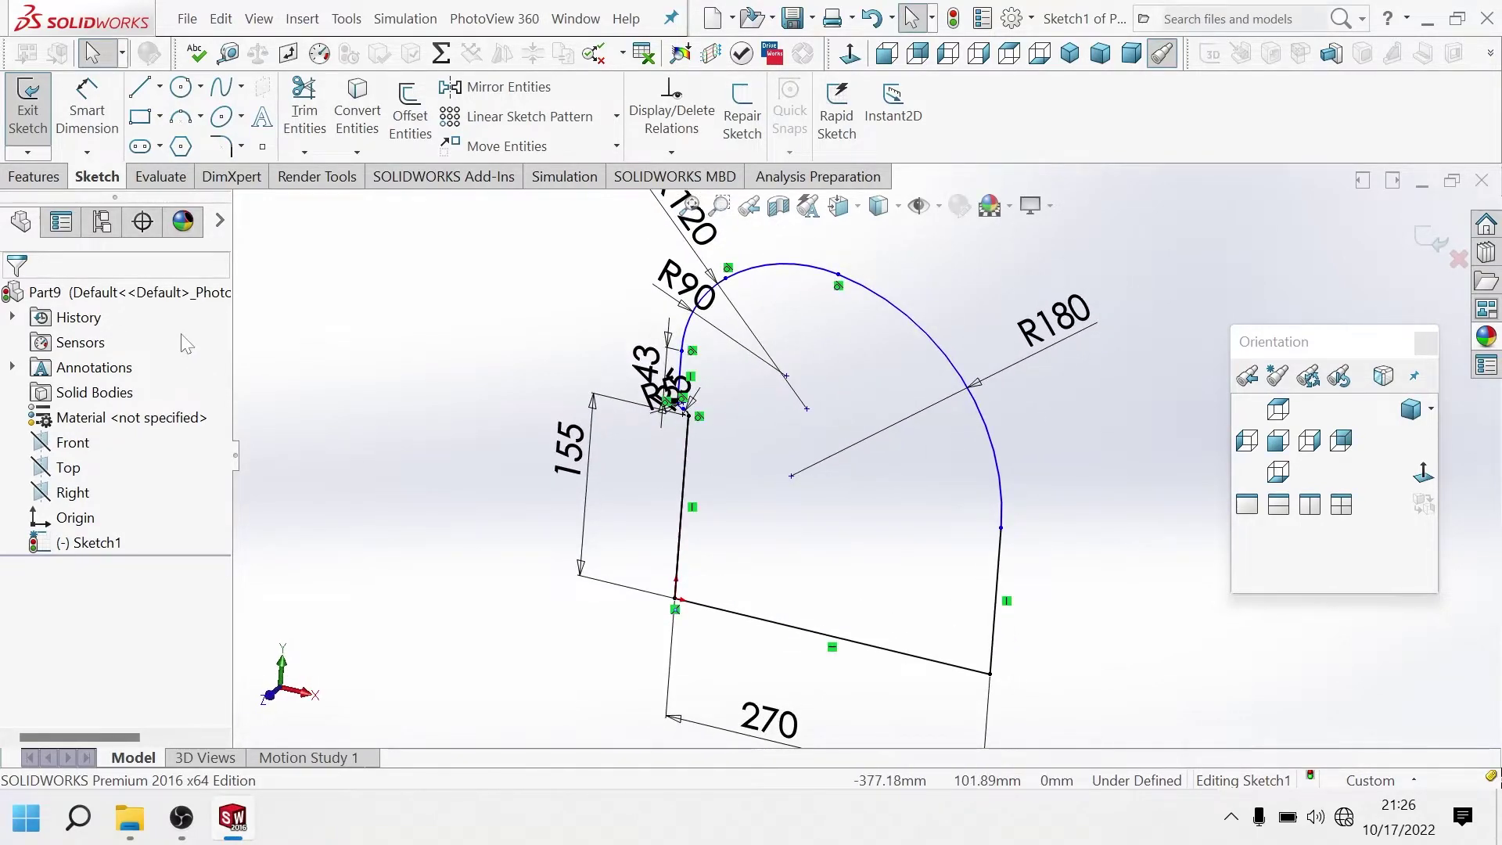
Extrude the closed profile Mid Plane to 420 mm depth, creating Boss-Extrude1.
click(34, 177)
click(39, 117)
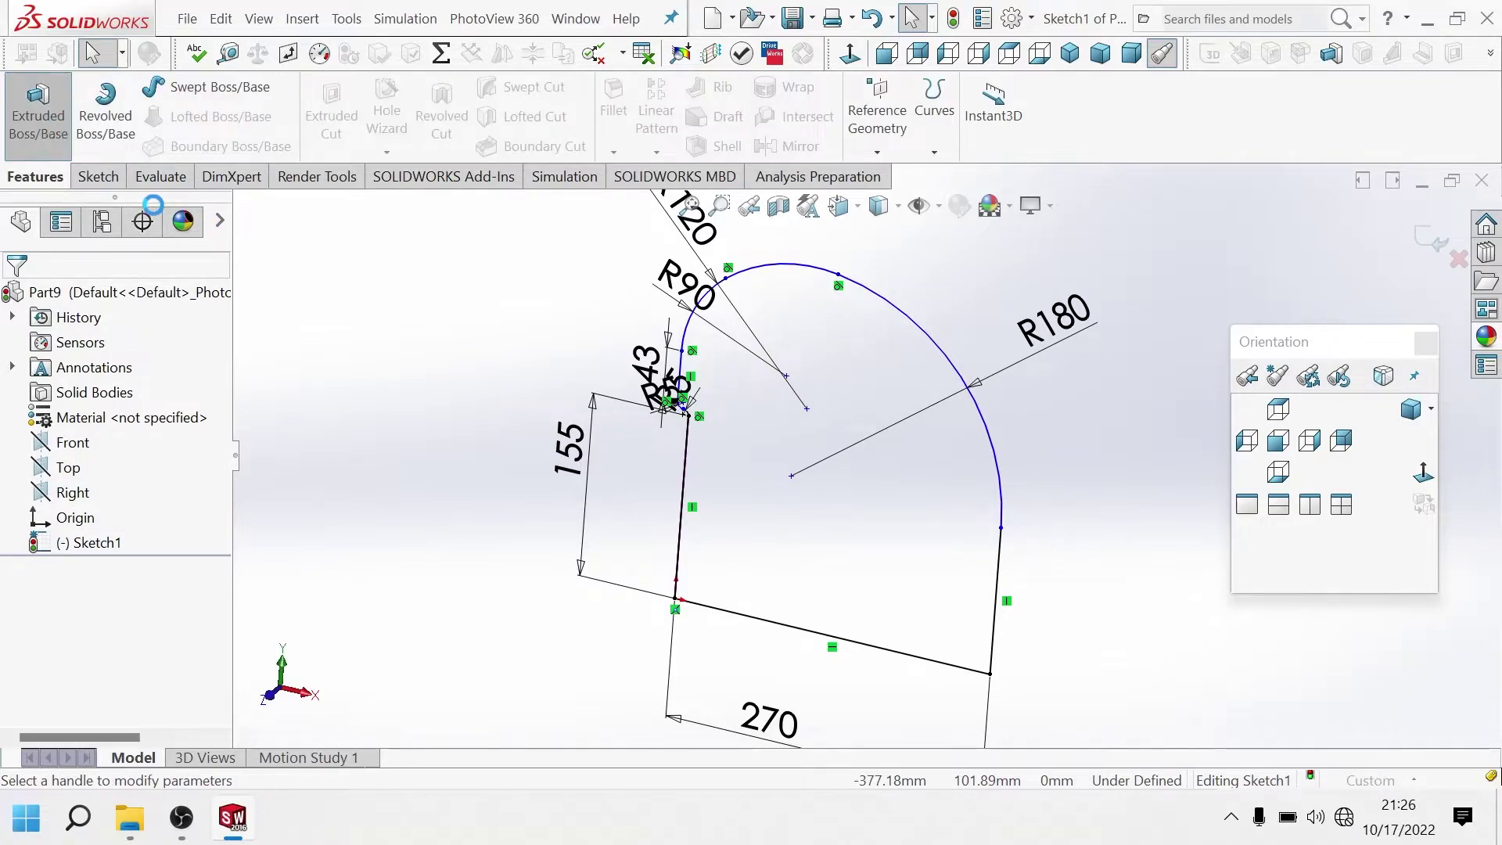
click(125, 424)
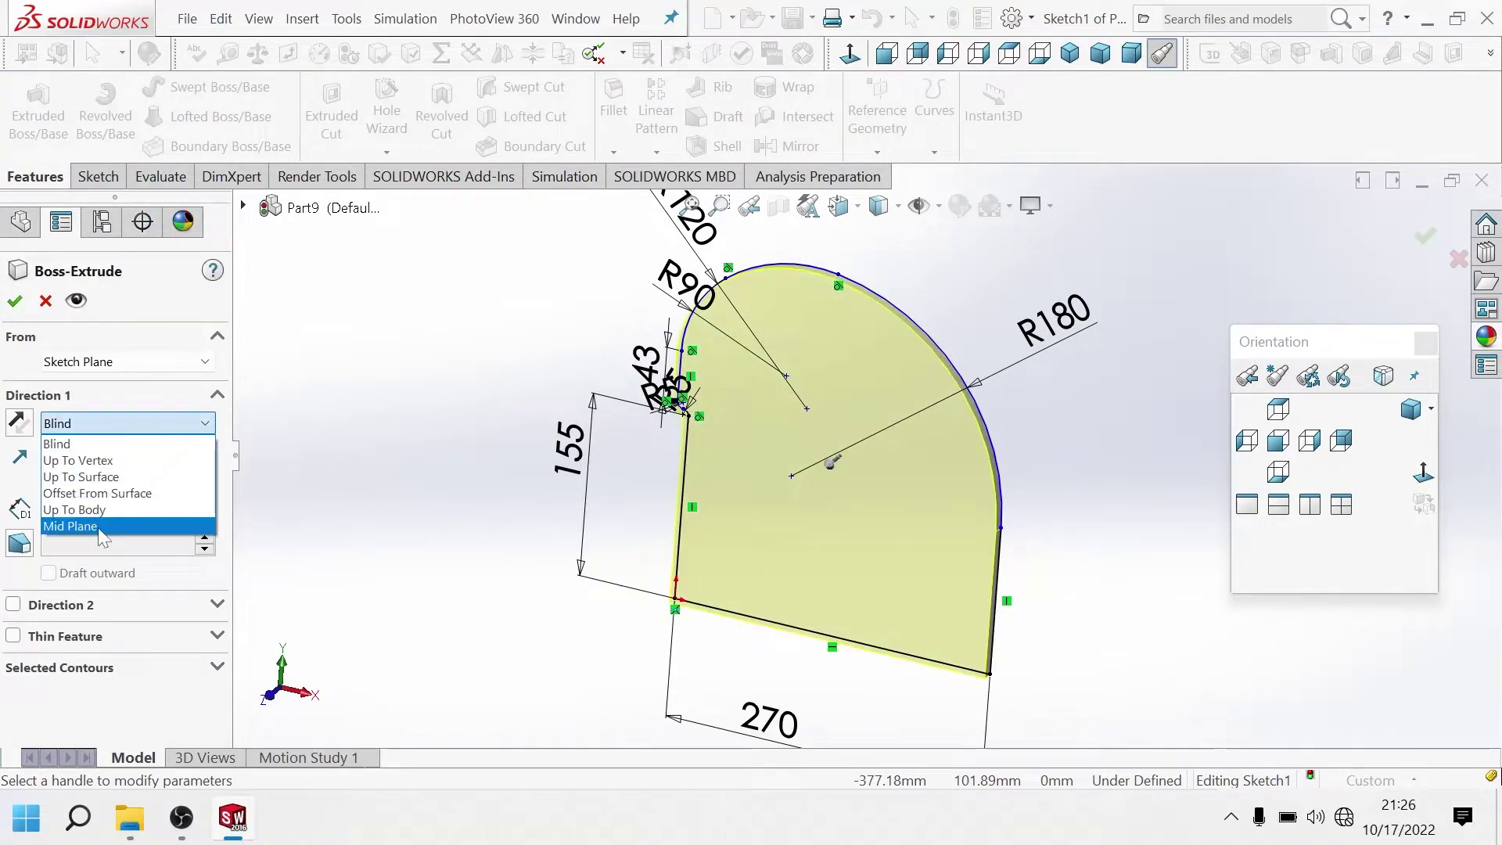
click(100, 524)
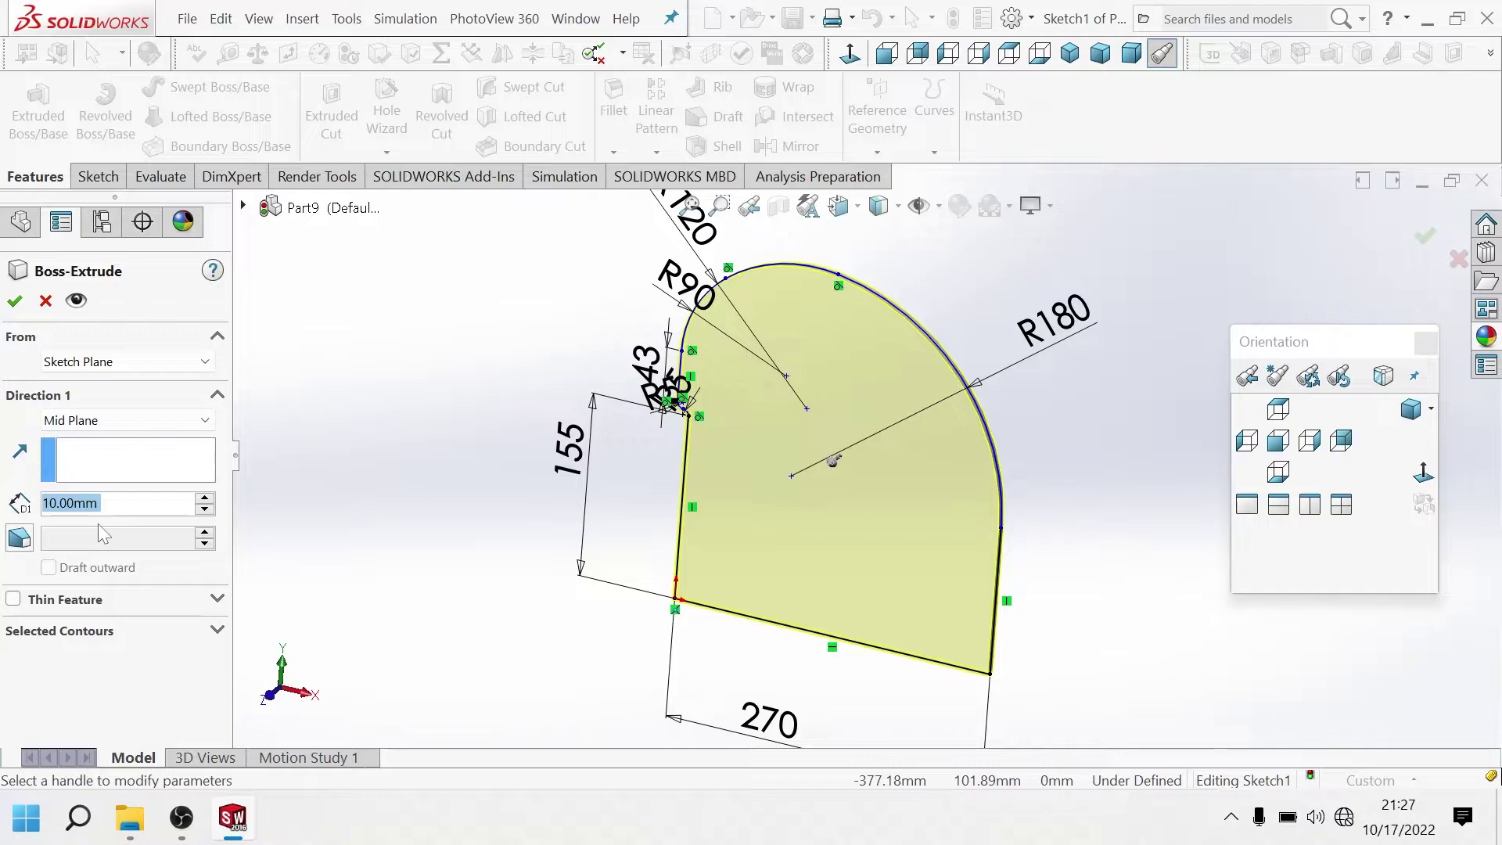
text(42)
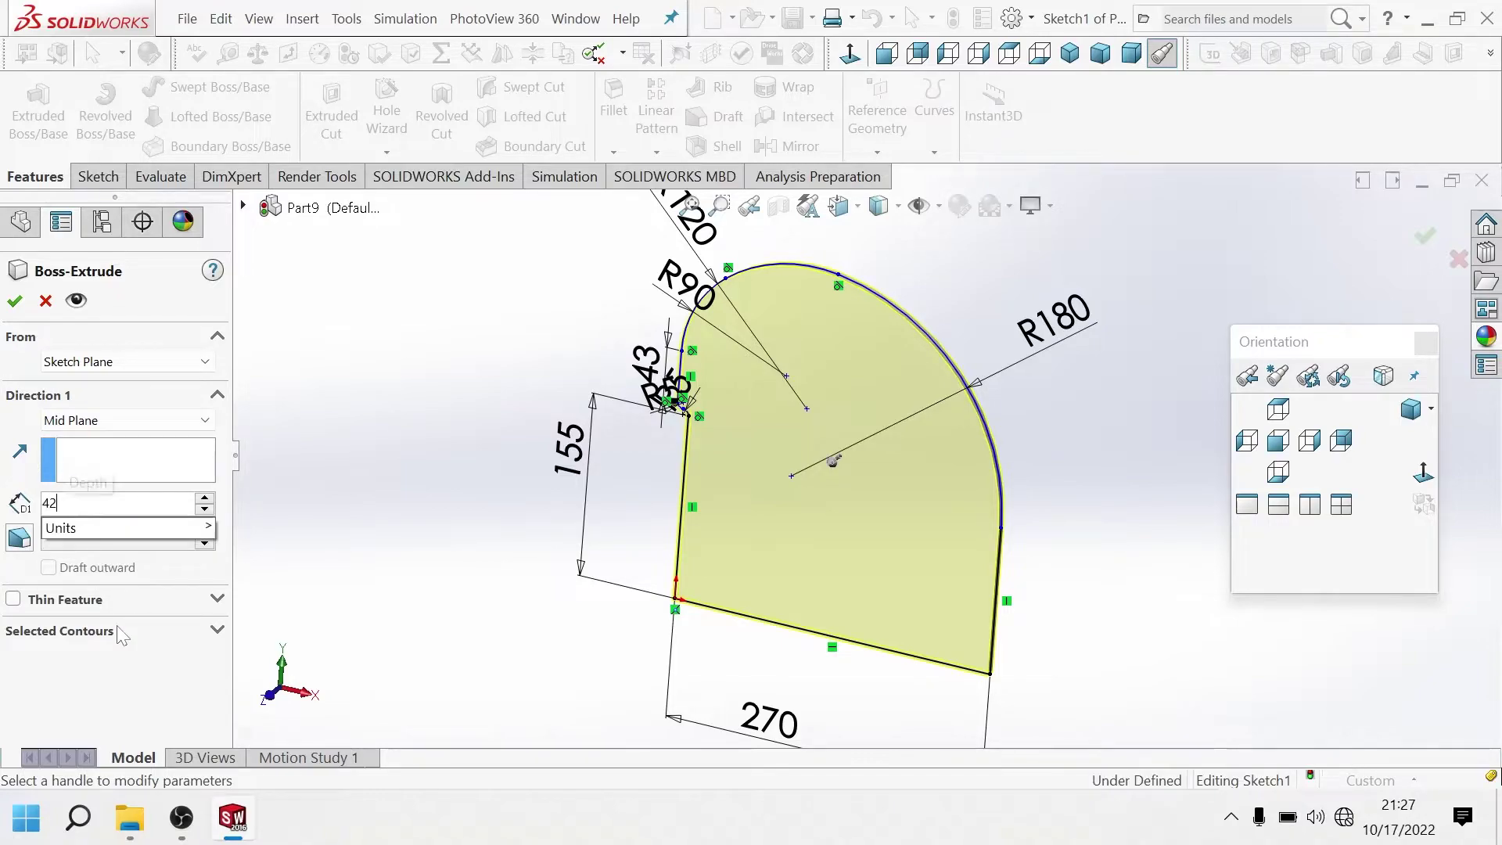
text(0)
key(Return)
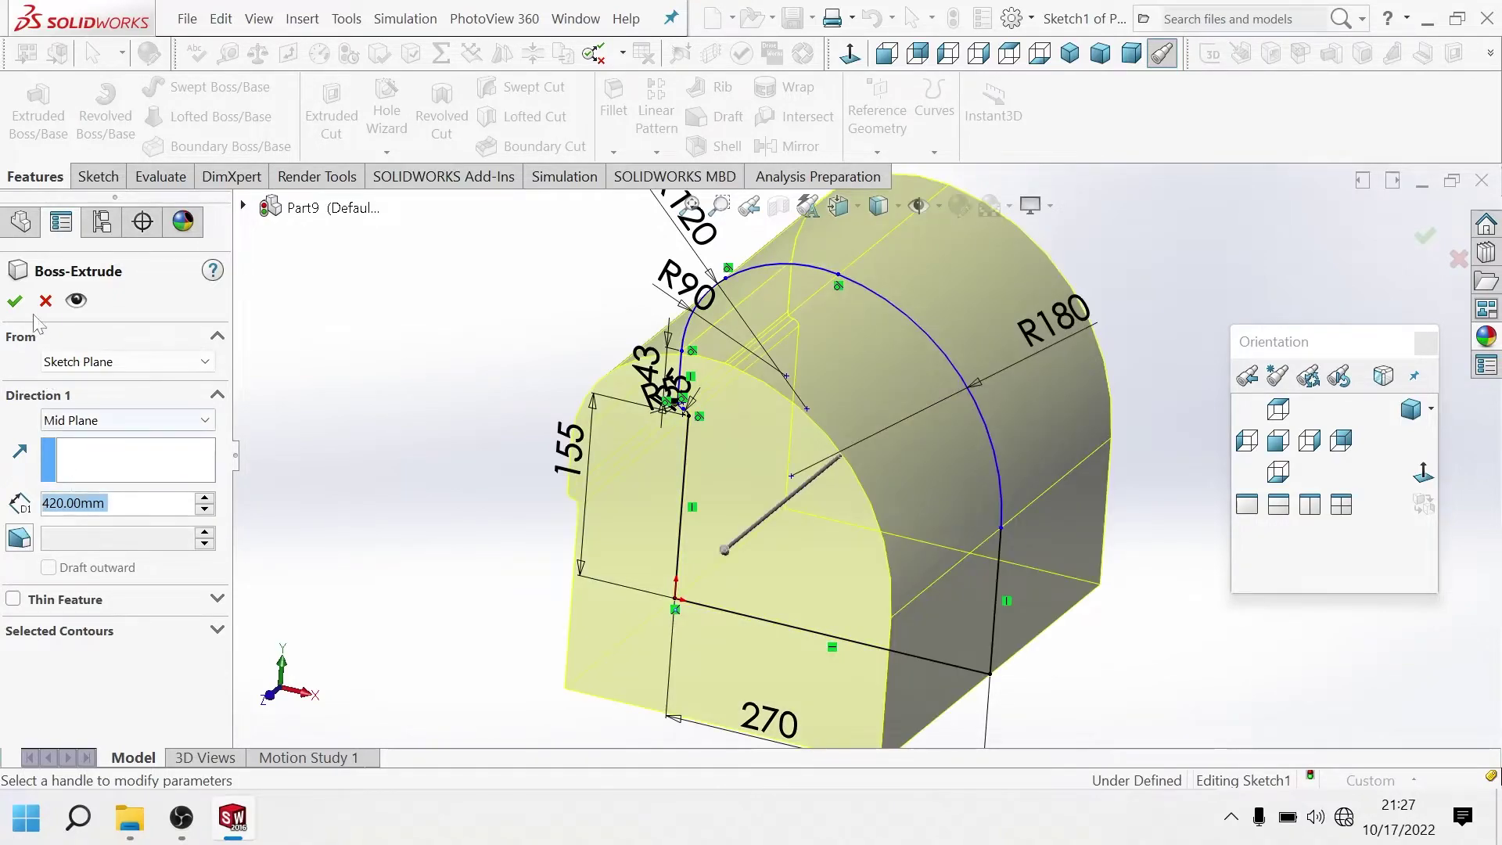
click(15, 300)
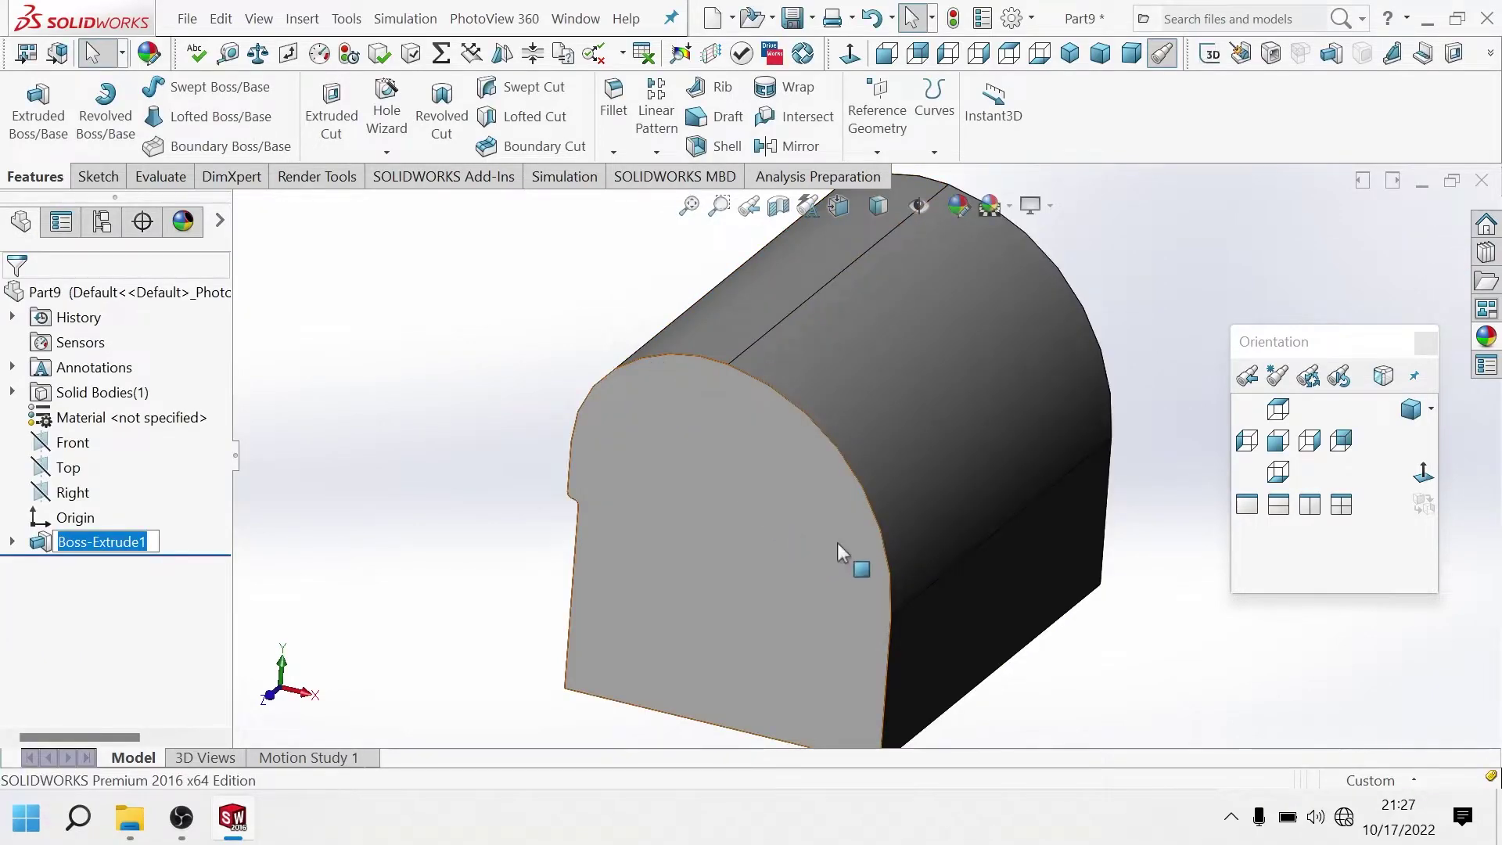
middle_drag(837, 542, 848, 204)
Shell the solid 10 mm thick with the flat bottom face removed.
click(833, 472)
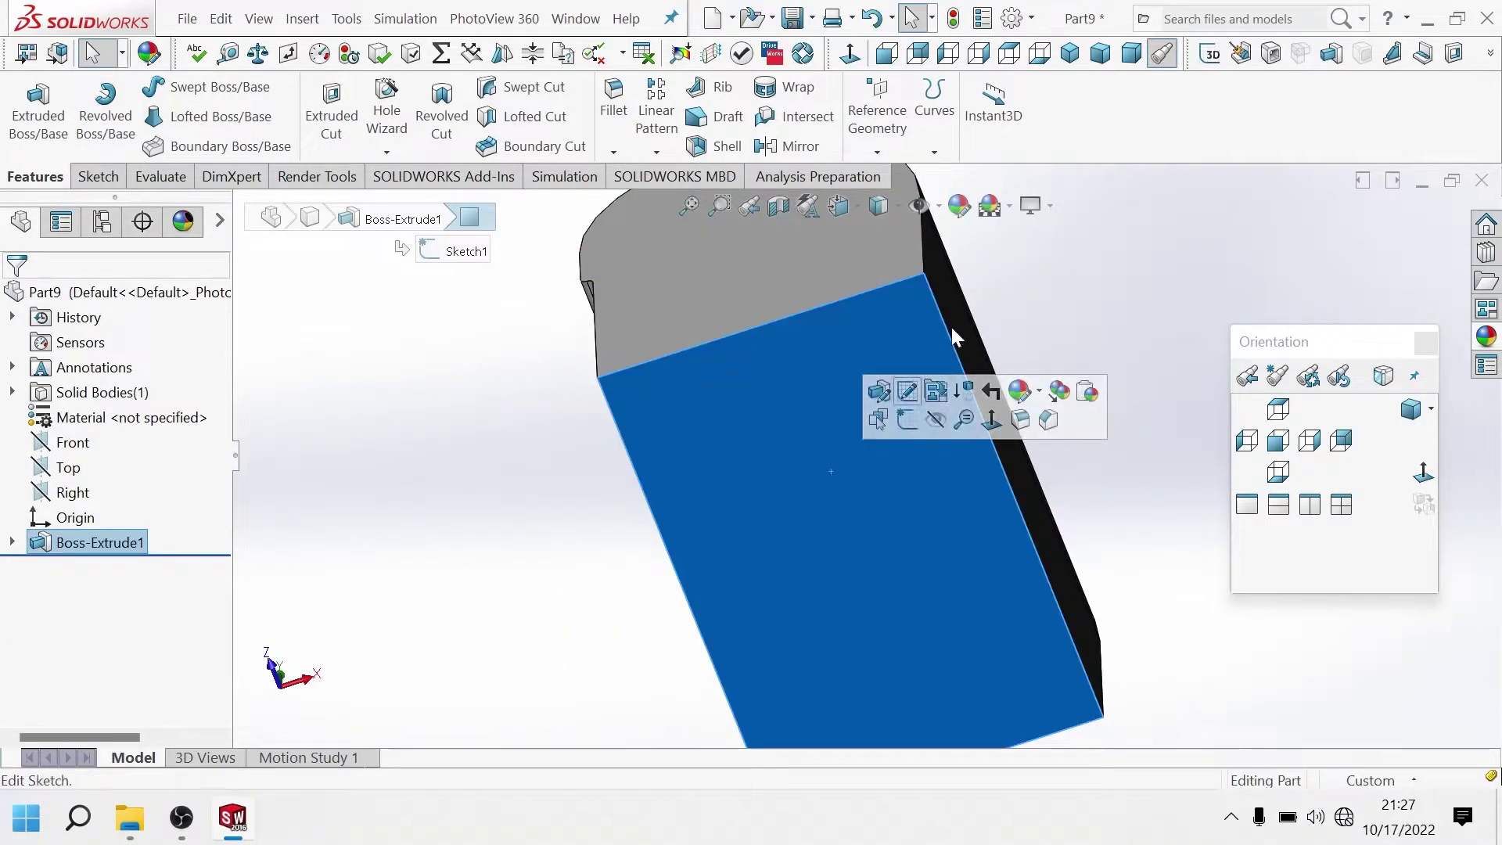
click(722, 148)
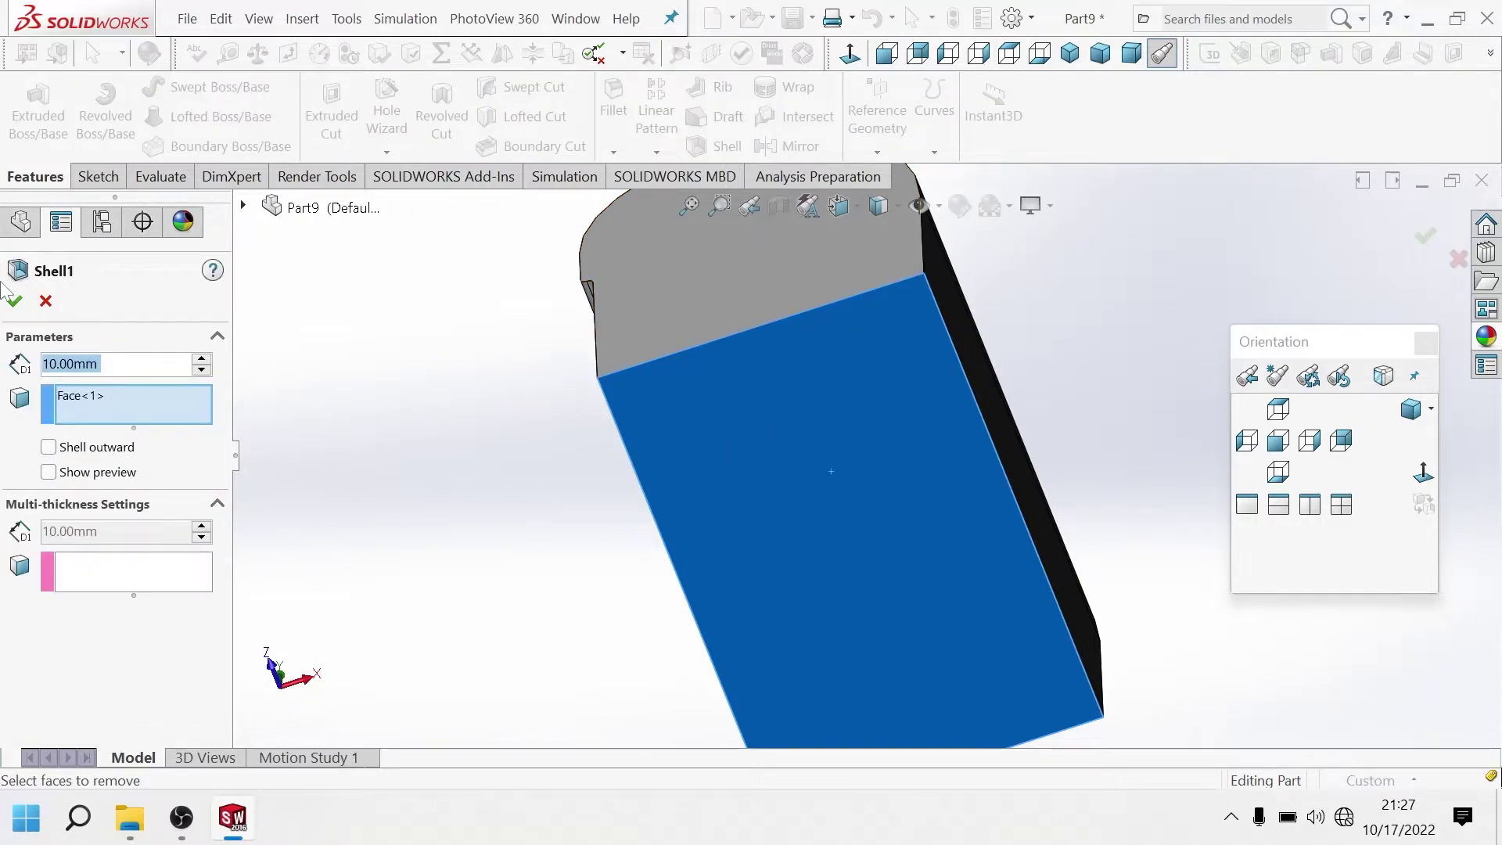
click(15, 303)
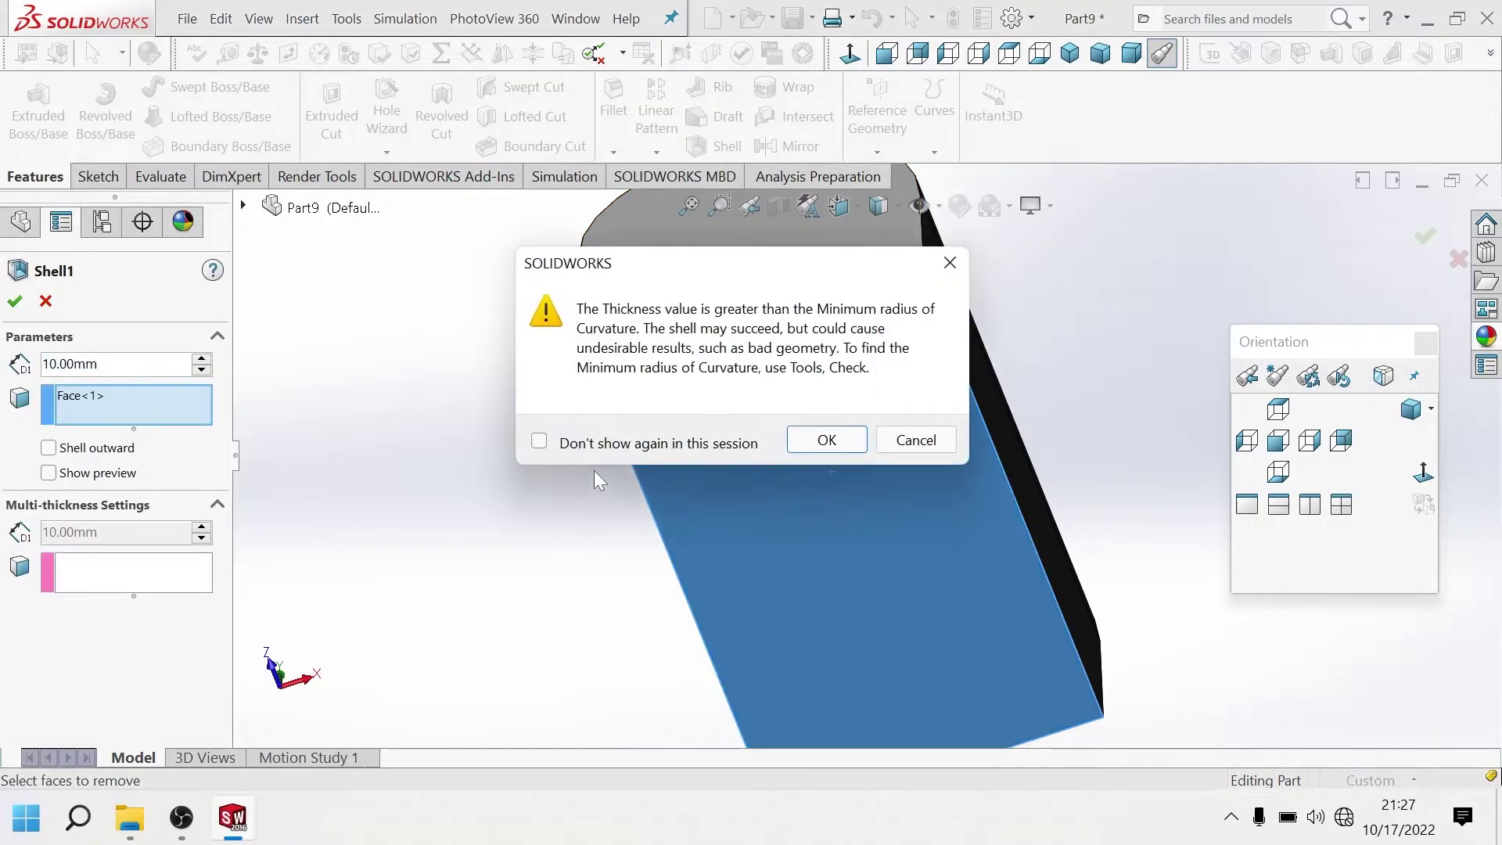
click(827, 441)
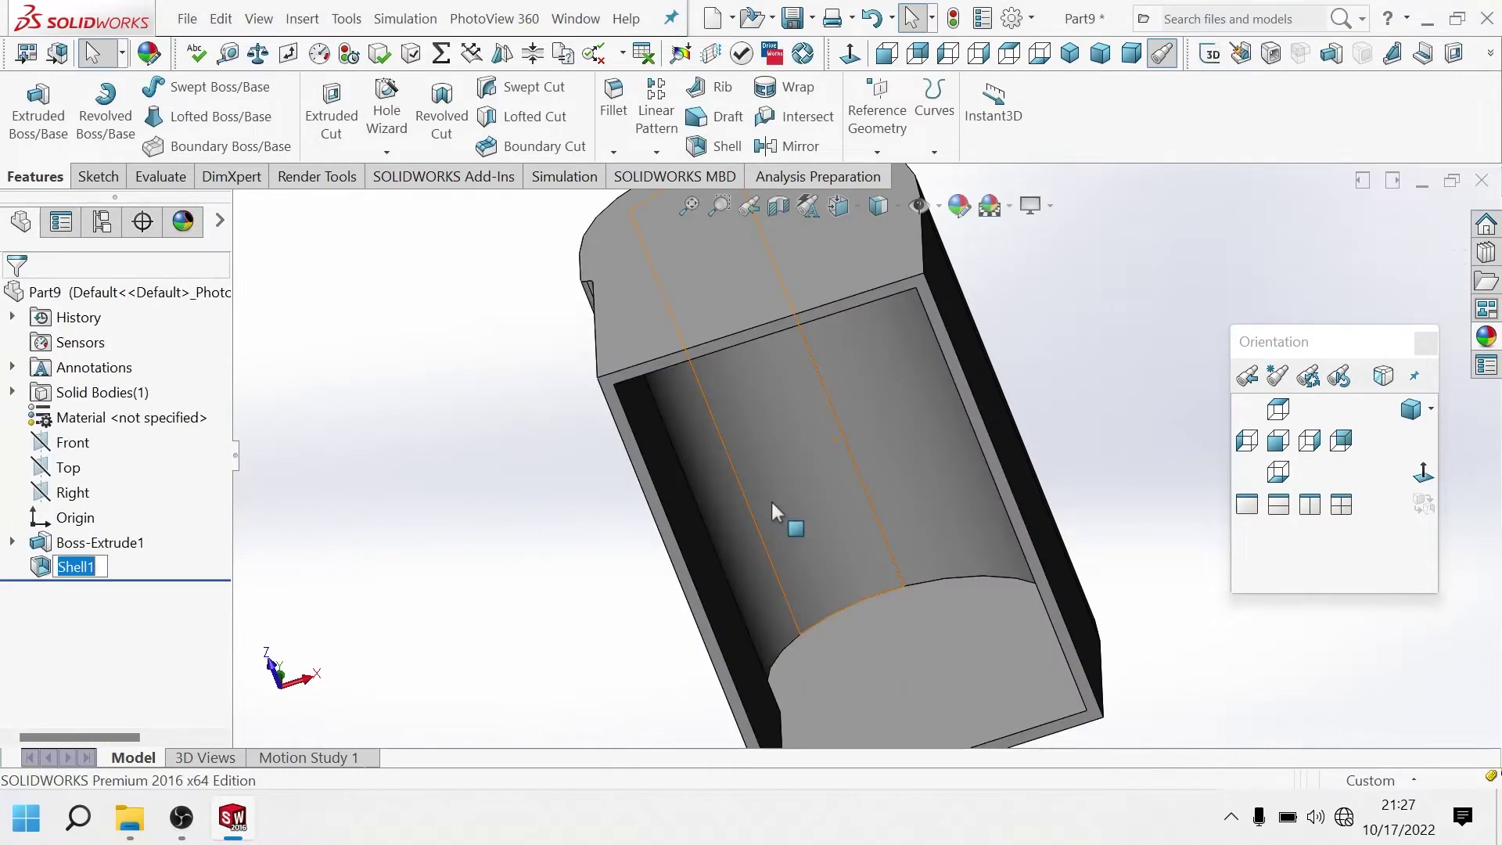
mouse_move(771, 500)
middle_down()
mouse_move(889, 339)
mouse_move(848, 509)
mouse_move(928, 392)
mouse_move(865, 338)
mouse_move(814, 446)
mouse_move(848, 469)
mouse_move(838, 603)
mouse_move(730, 362)
mouse_move(805, 345)
mouse_move(792, 352)
middle_up()
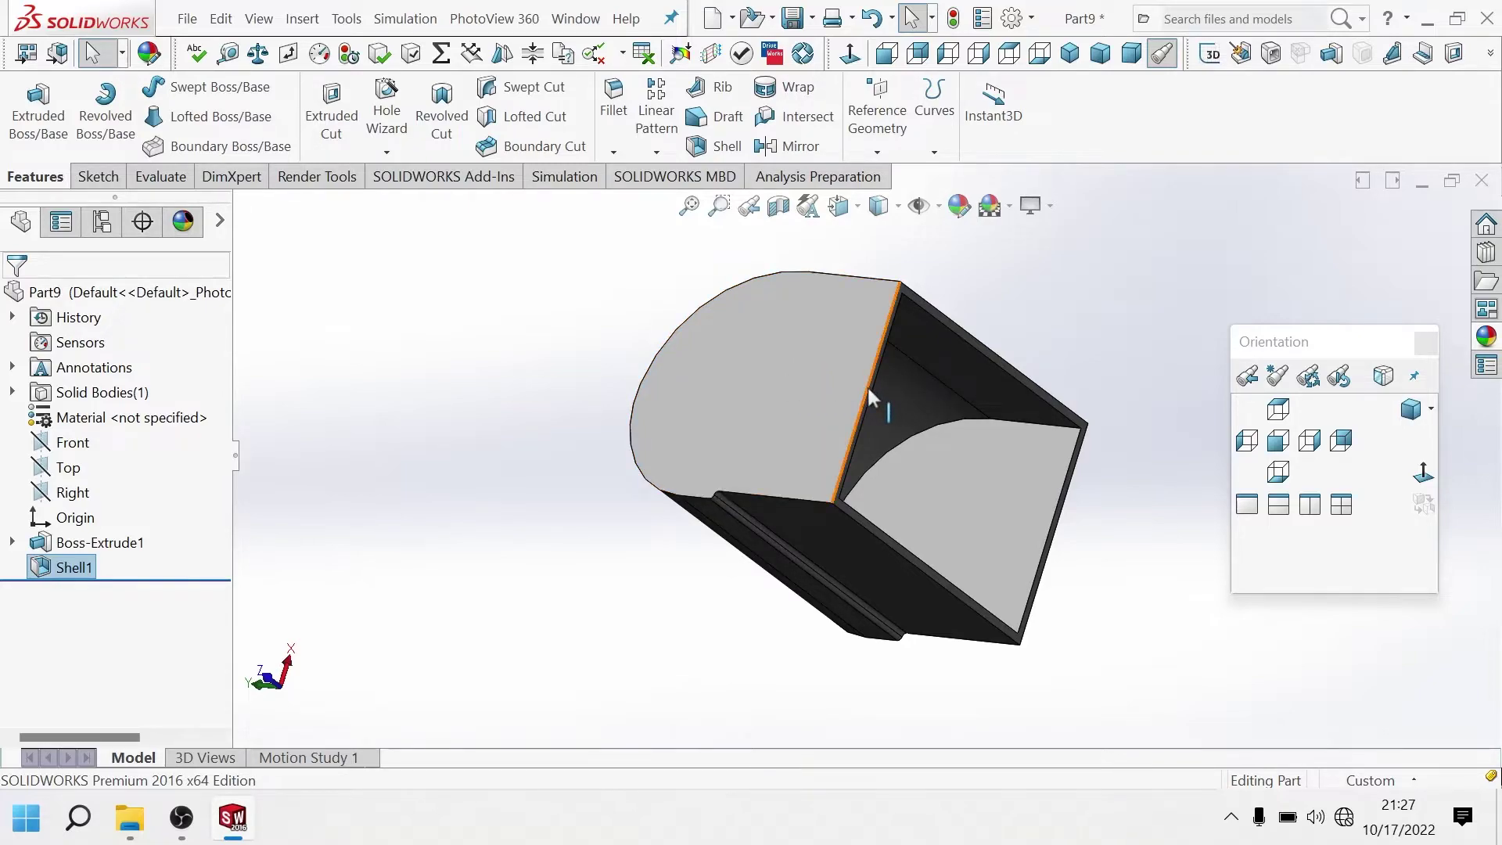
Select the bucket's side face and view it Normal To.
mouse_move(868, 395)
middle_down()
mouse_move(898, 292)
mouse_move(925, 396)
mouse_move(900, 309)
mouse_move(899, 376)
mouse_move(905, 261)
mouse_move(902, 460)
middle_up()
scroll(904, 399, up, 3)
scroll(902, 460, up, 2)
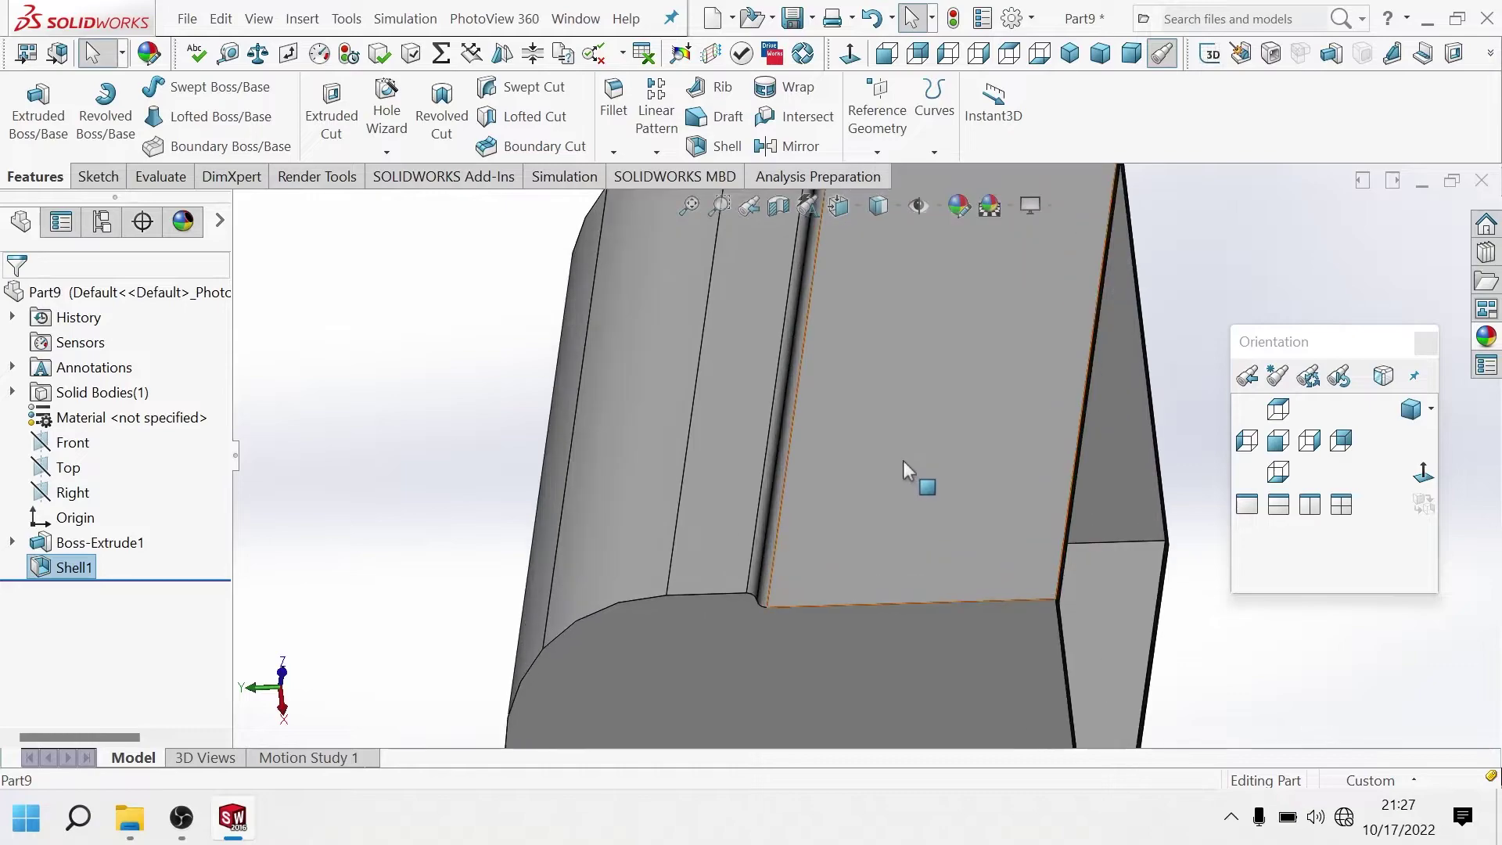
click(918, 467)
click(1079, 423)
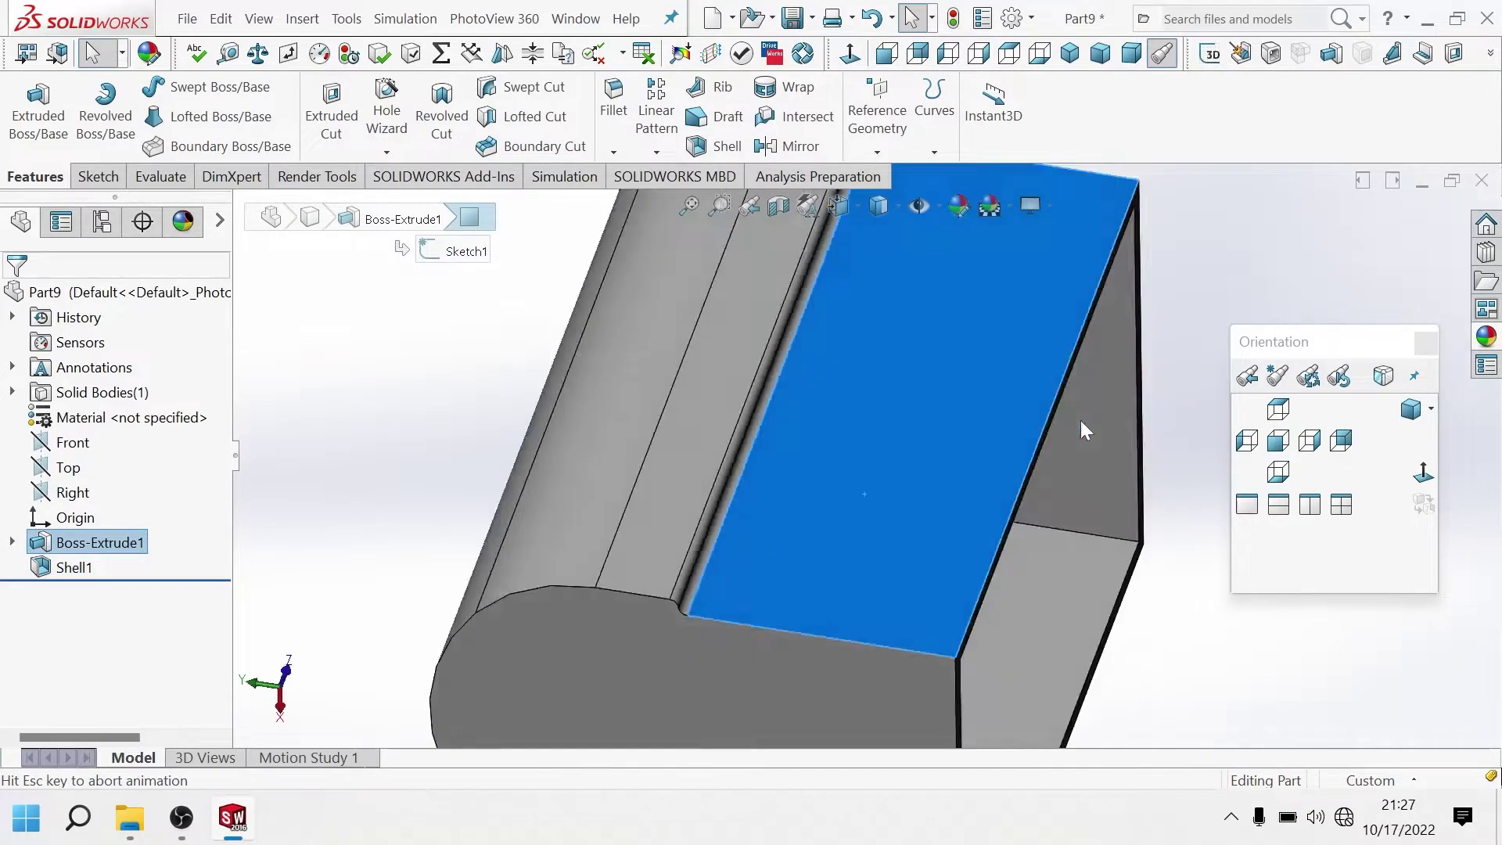
Sketch a rectangle on the side face with its left side 10 mm from the part edge.
click(97, 176)
click(140, 116)
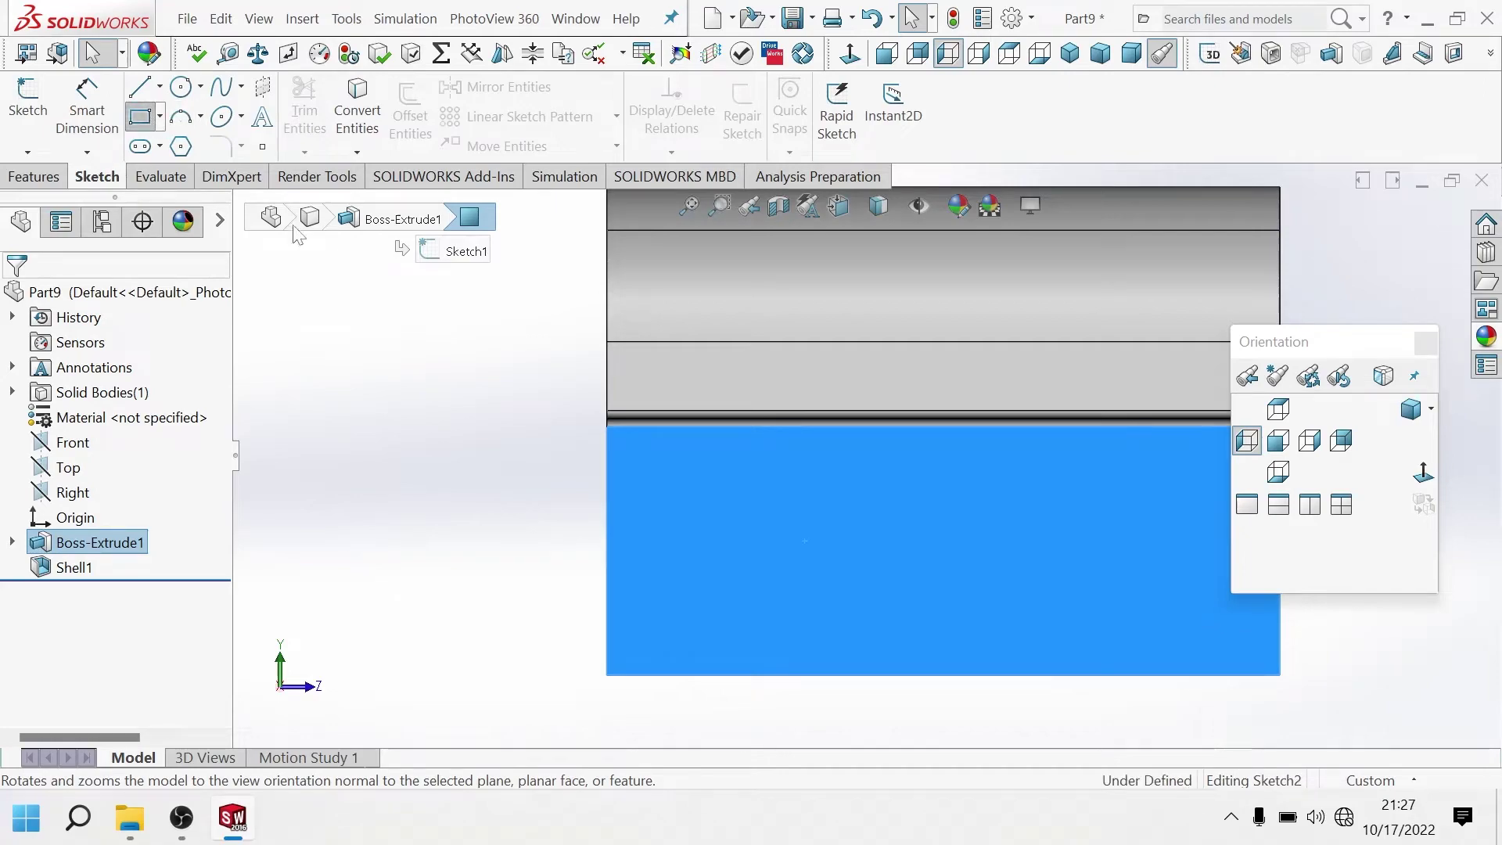
click(623, 425)
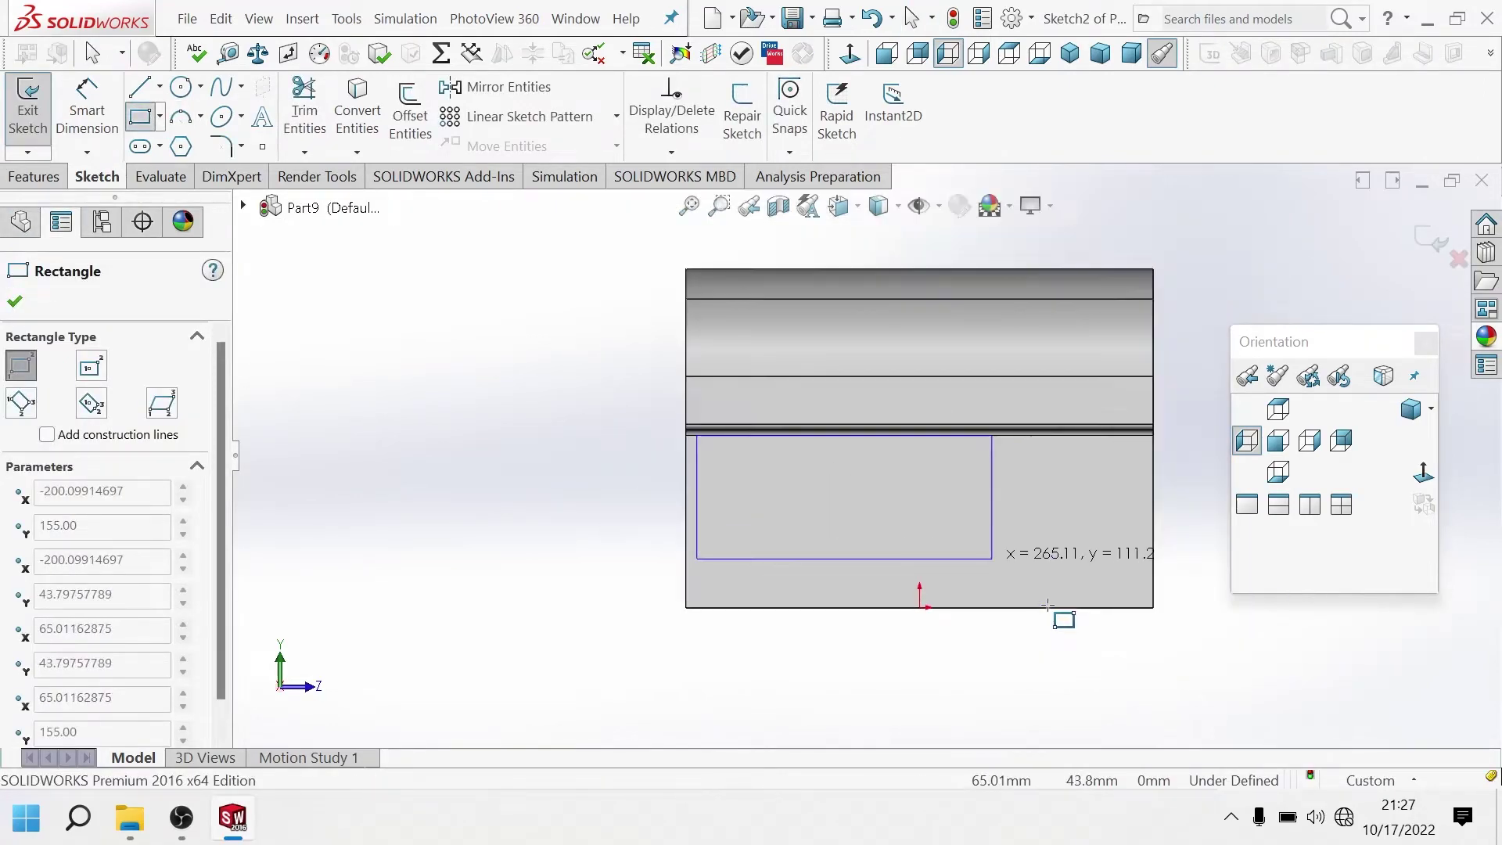
click(1146, 605)
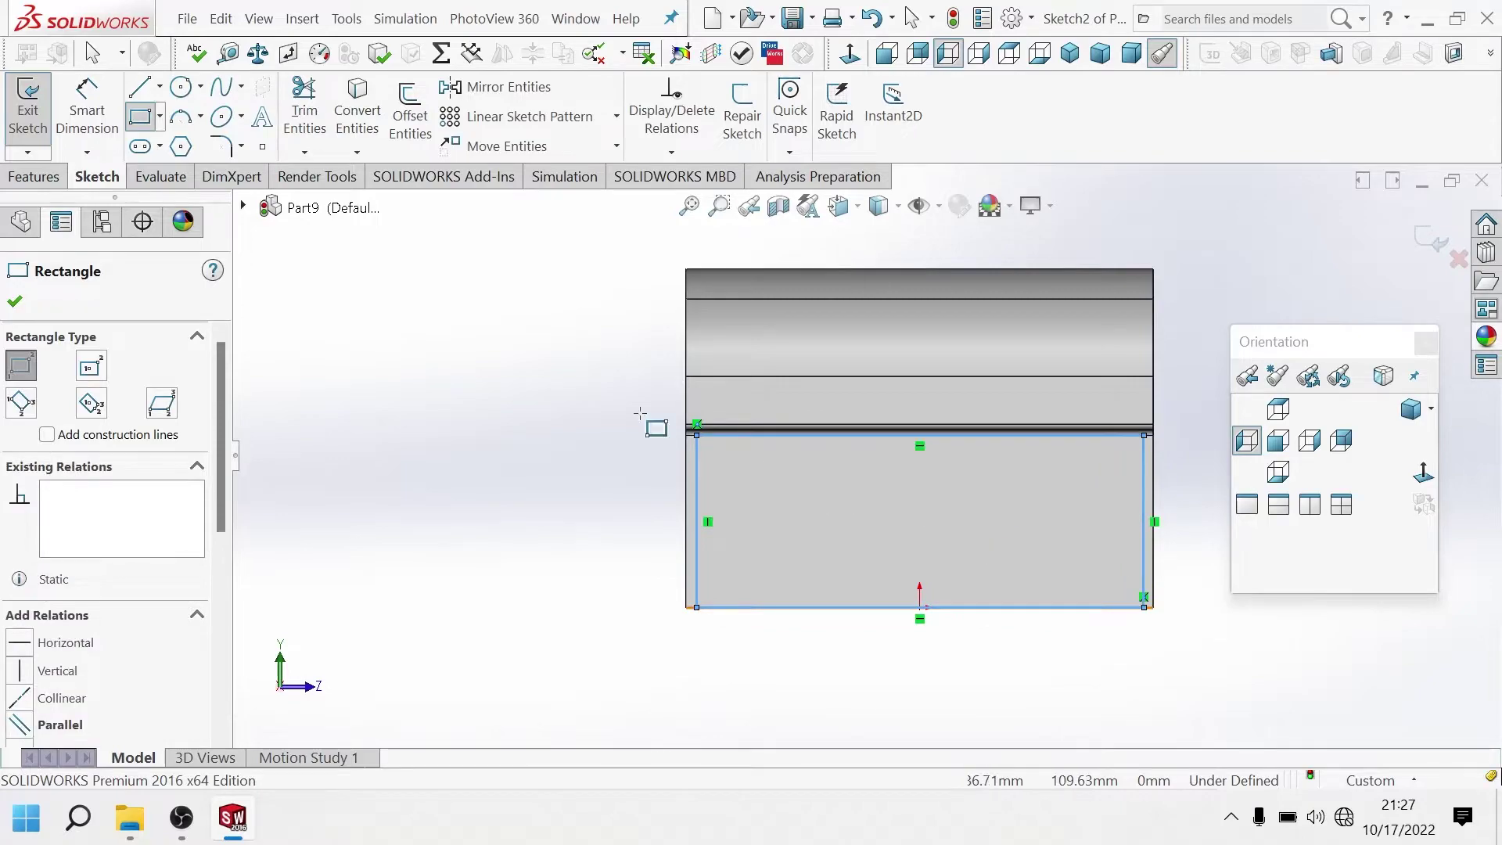
click(87, 110)
scroll(747, 513, down, 3)
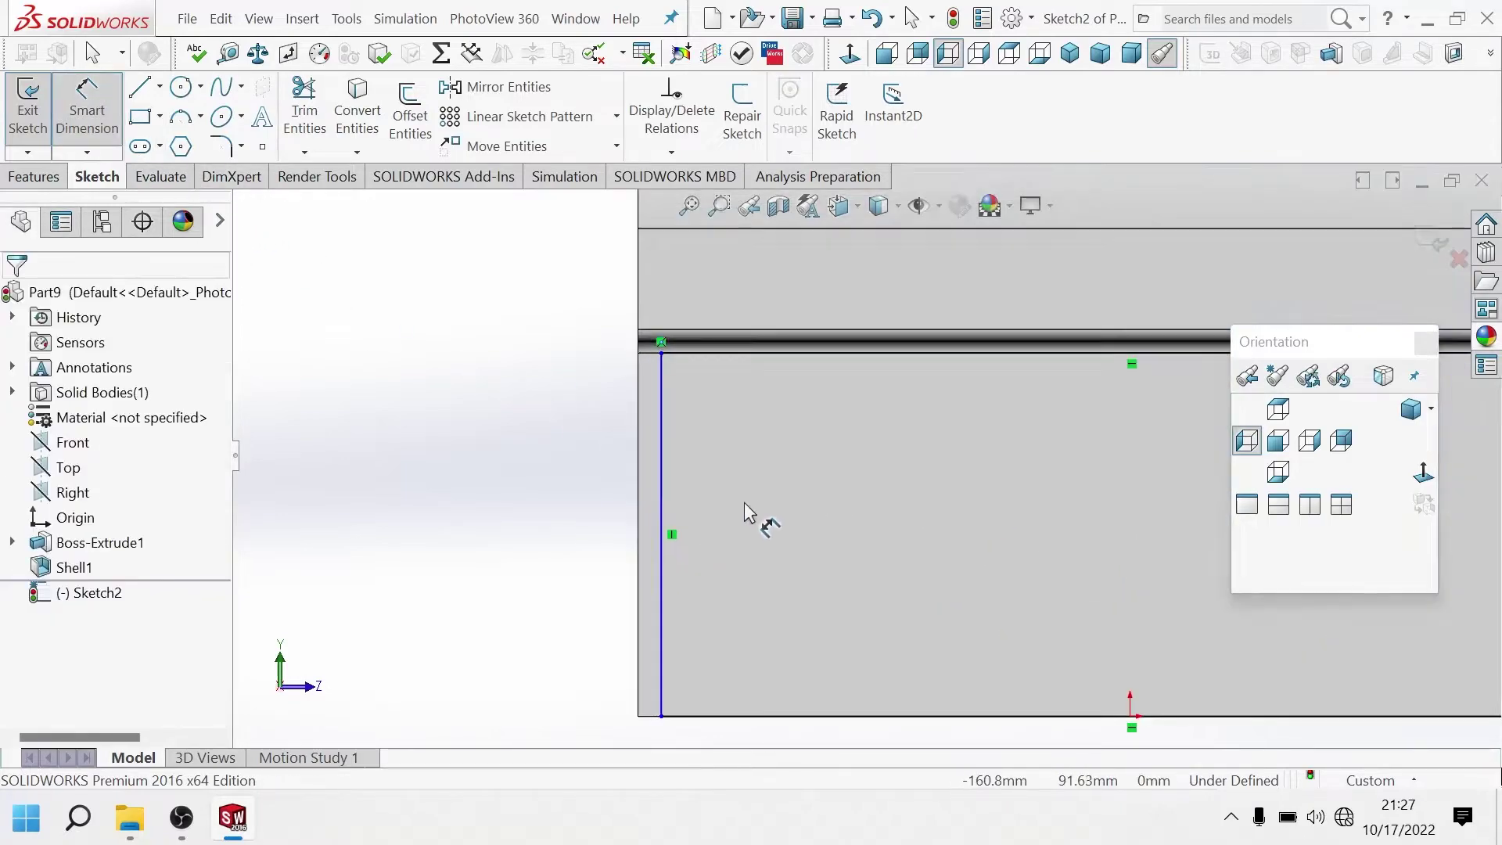
click(662, 465)
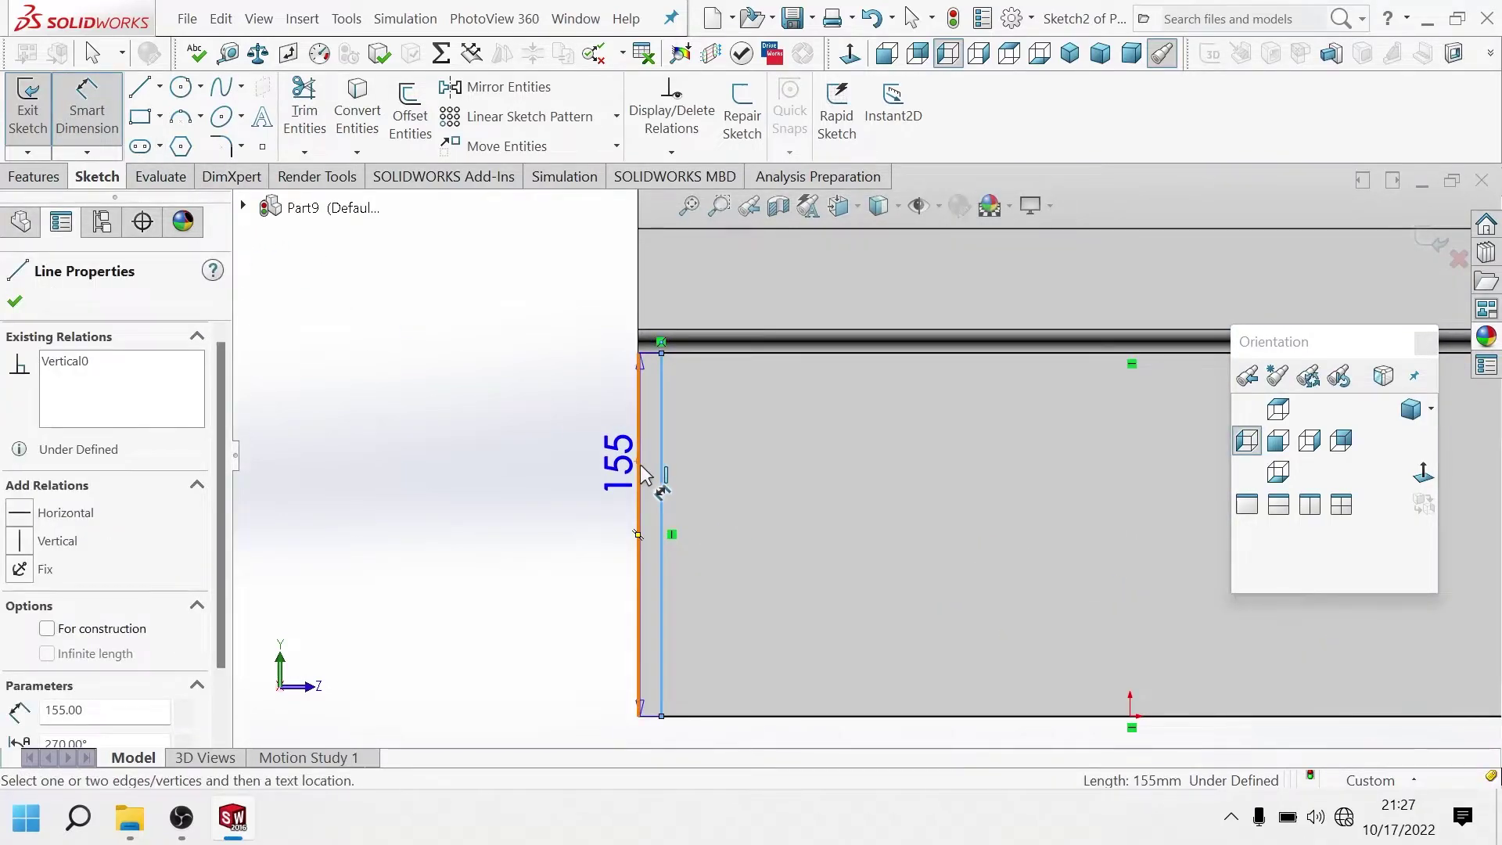
click(639, 476)
click(574, 474)
text(10)
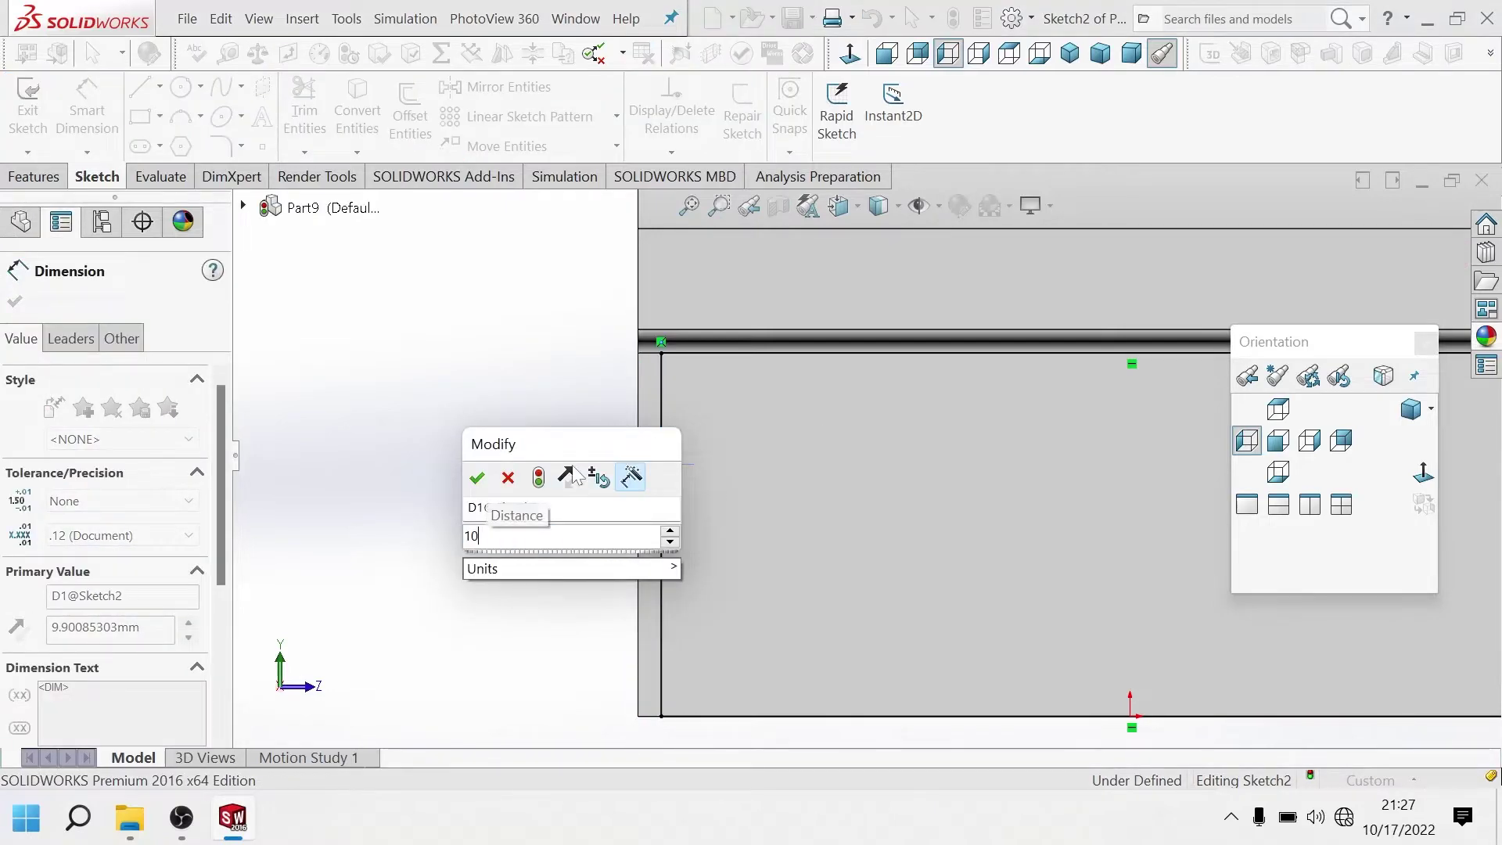
key(Return)
Dimension the rectangle's right side 10 mm from the part's right edge.
scroll(839, 536, up, 2)
scroll(1096, 497, up, 2)
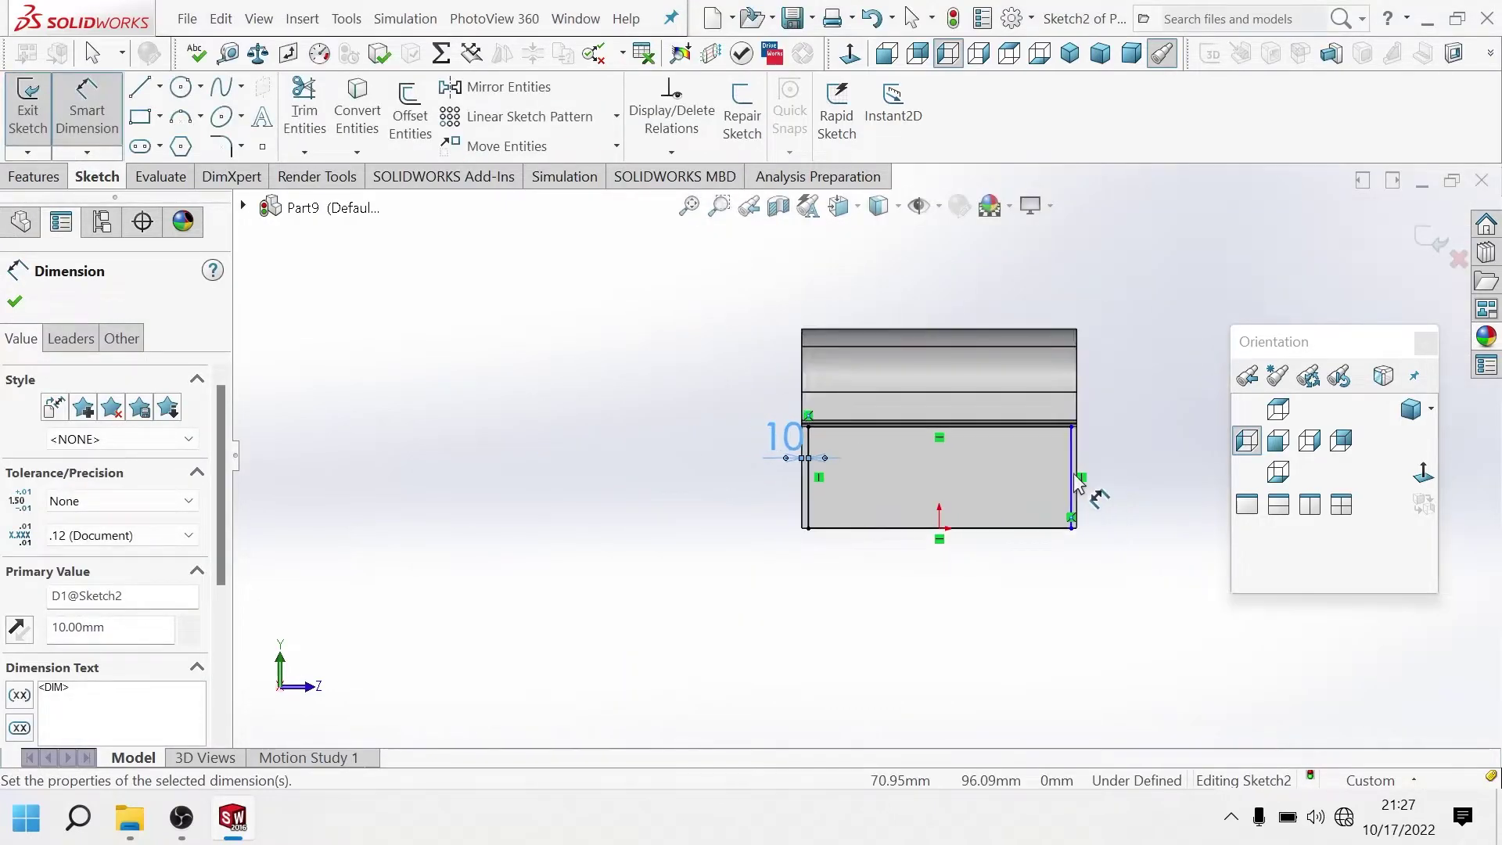
scroll(1055, 482, down, 5)
scroll(1055, 482, down, 1)
click(910, 414)
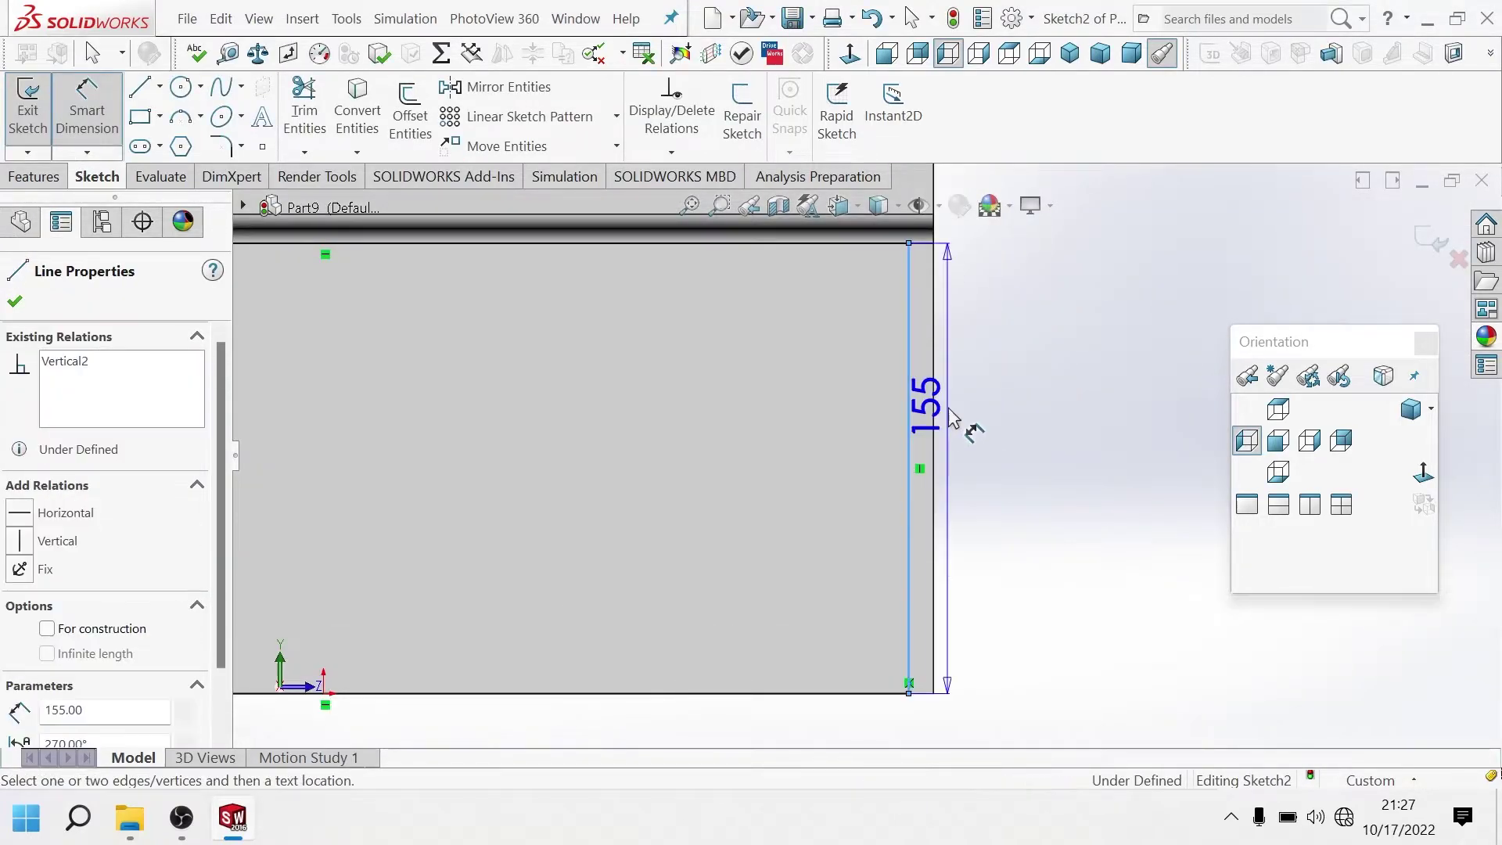
click(935, 425)
click(1072, 429)
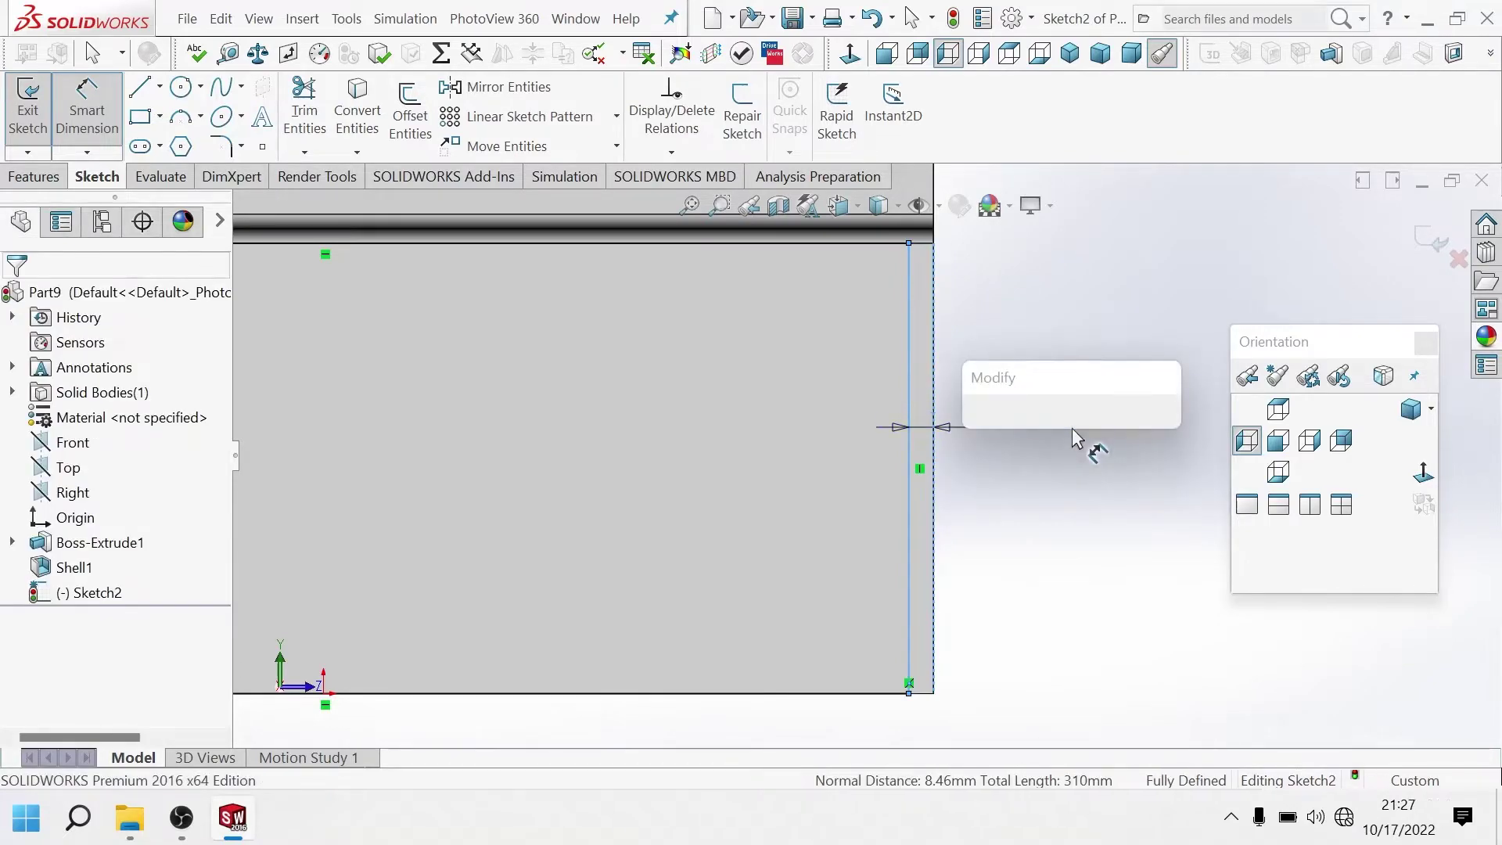
text(10)
key(Return)
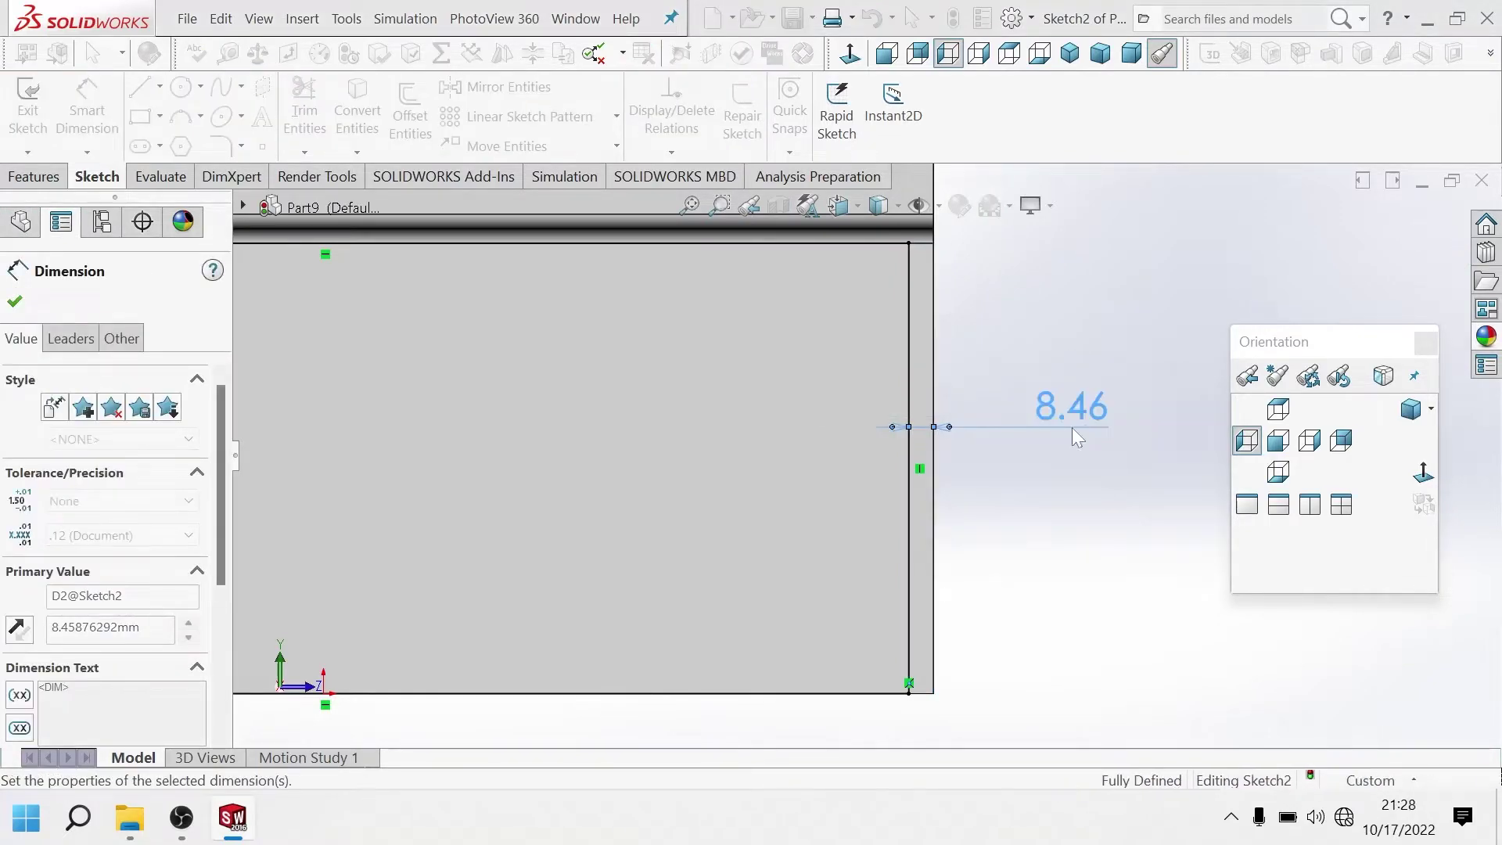
click(33, 176)
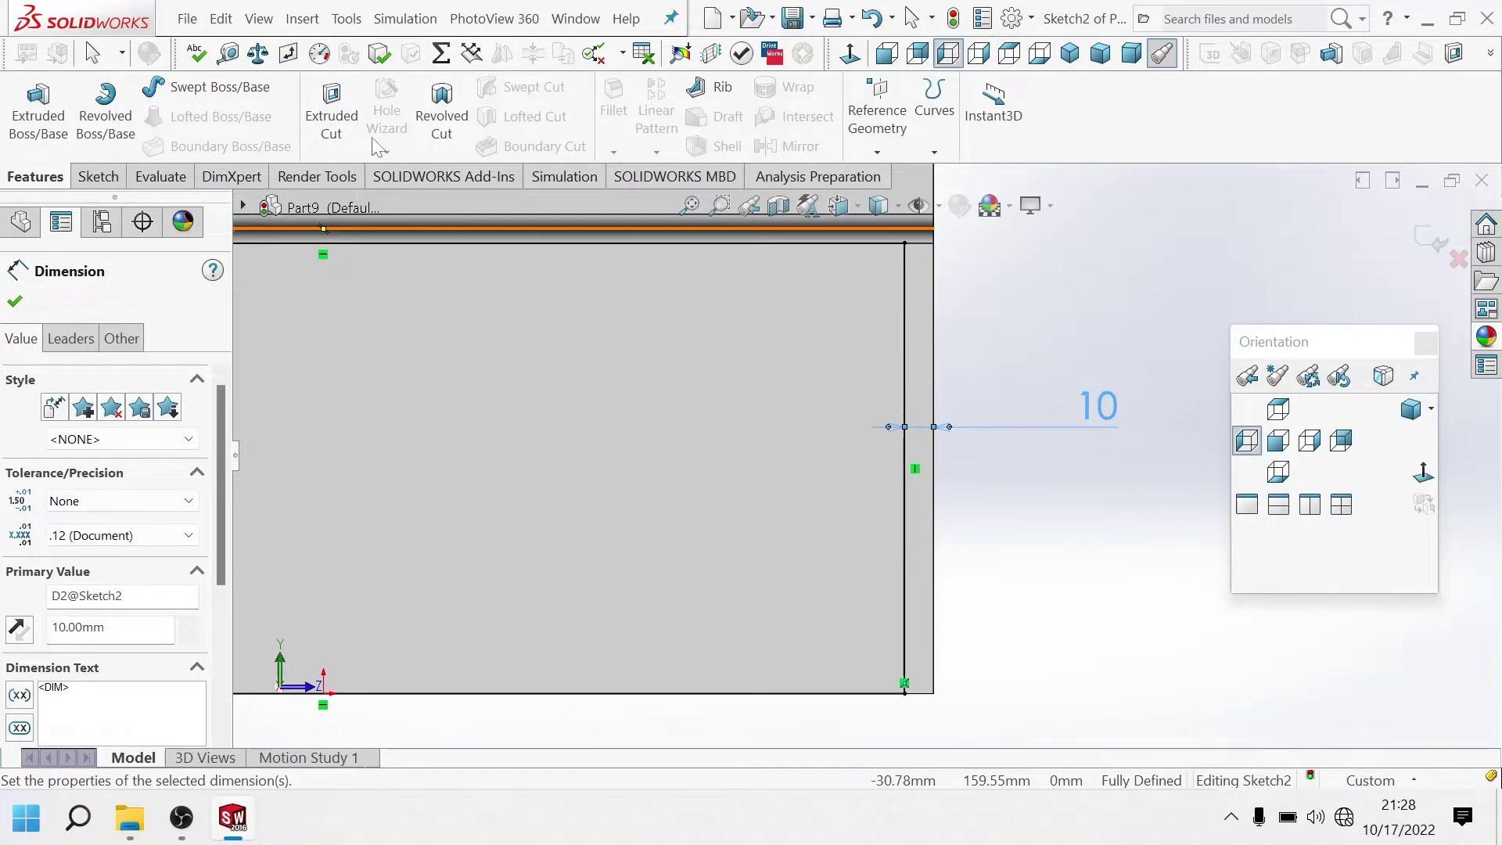
Cut the rectangle 10 mm Blind into the shelled body as Cut-Extrude1.
click(332, 113)
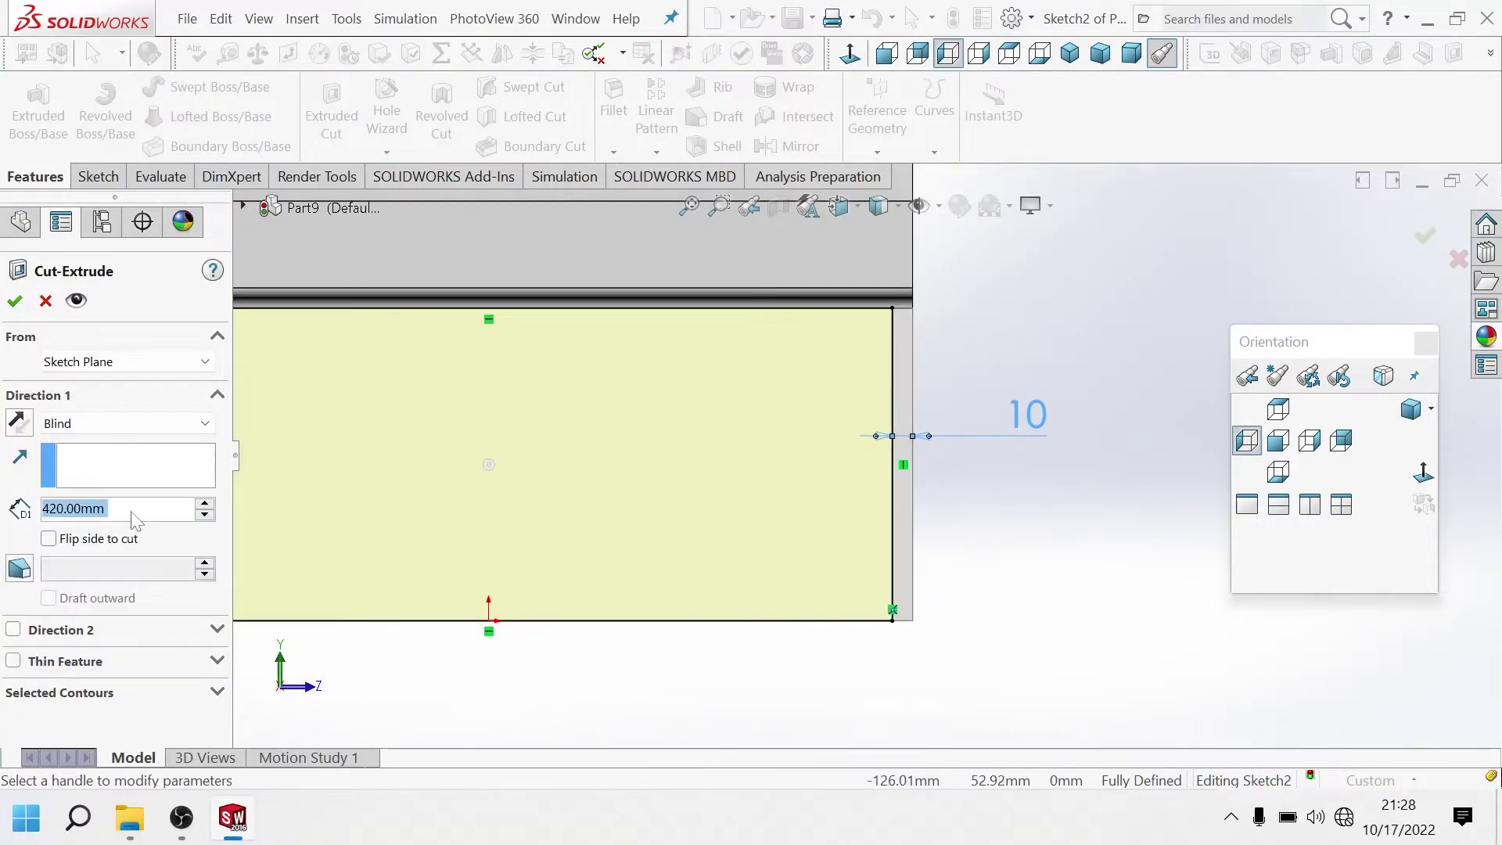
text(10)
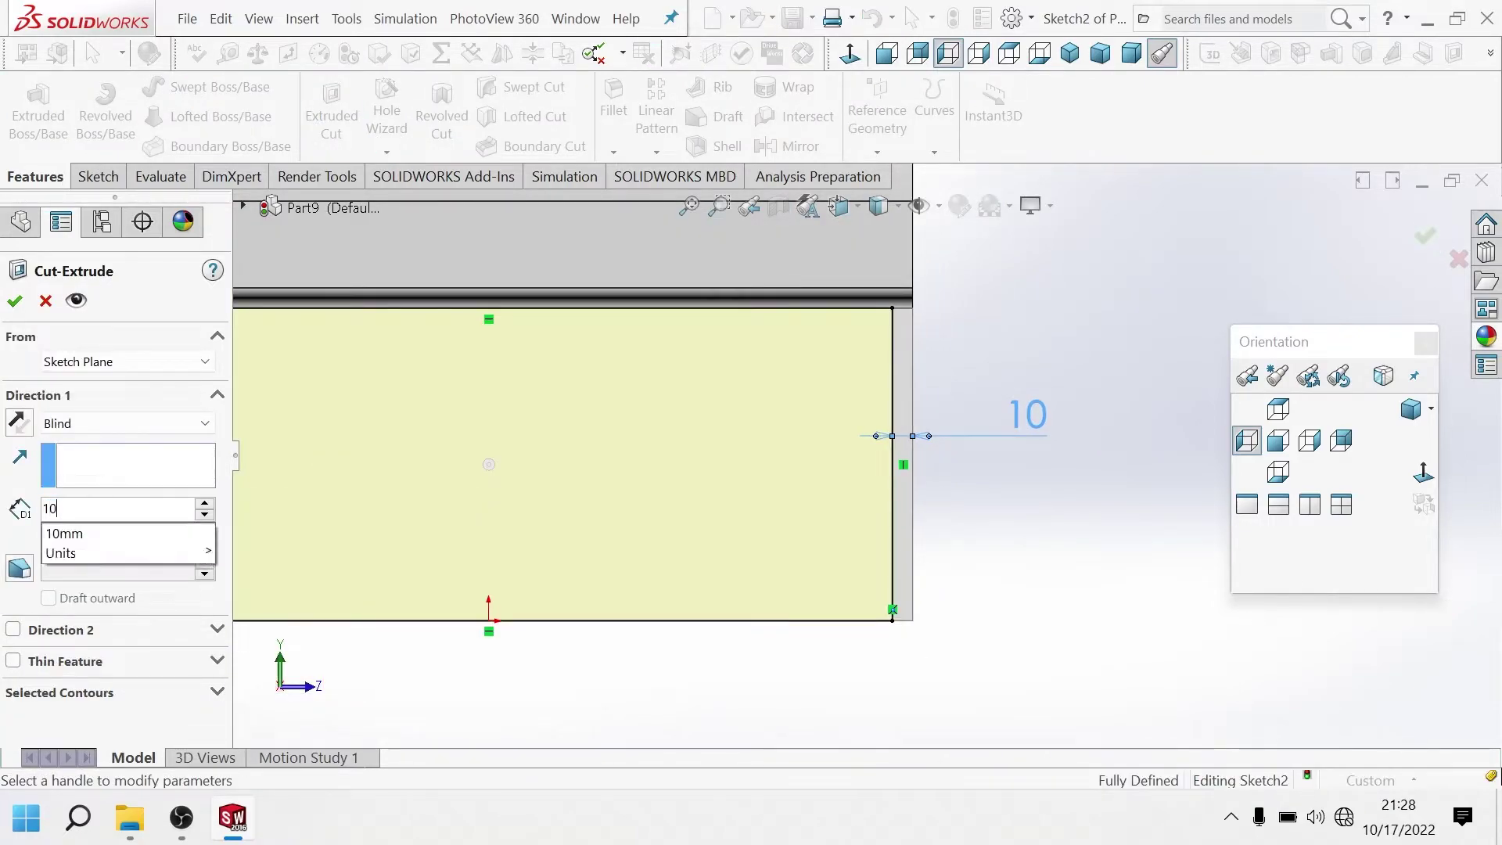
key(Return)
click(23, 307)
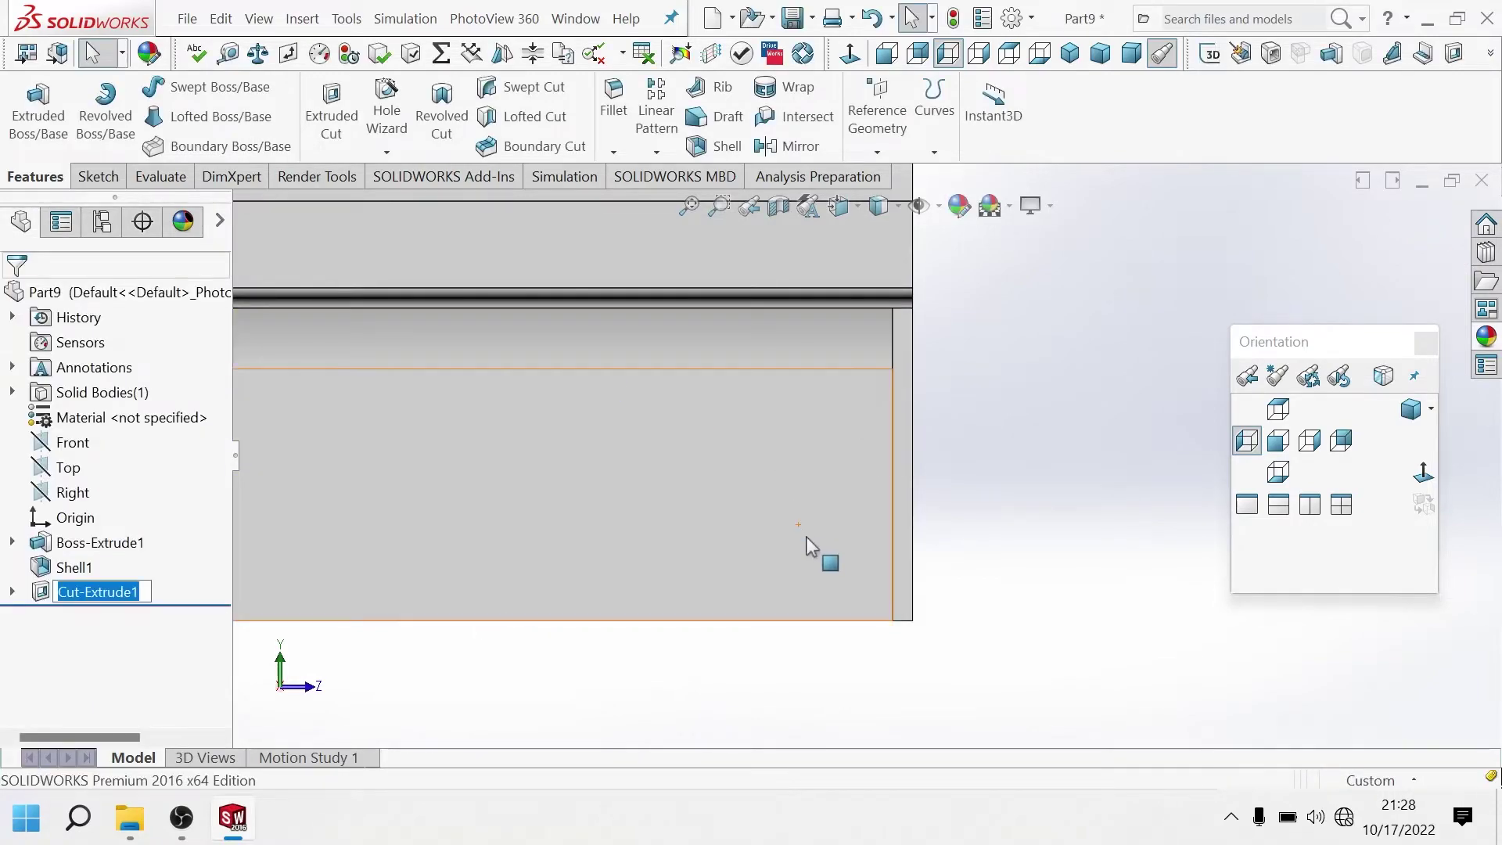
mouse_move(806, 536)
middle_down()
mouse_move(824, 356)
mouse_move(948, 436)
mouse_move(843, 431)
middle_up()
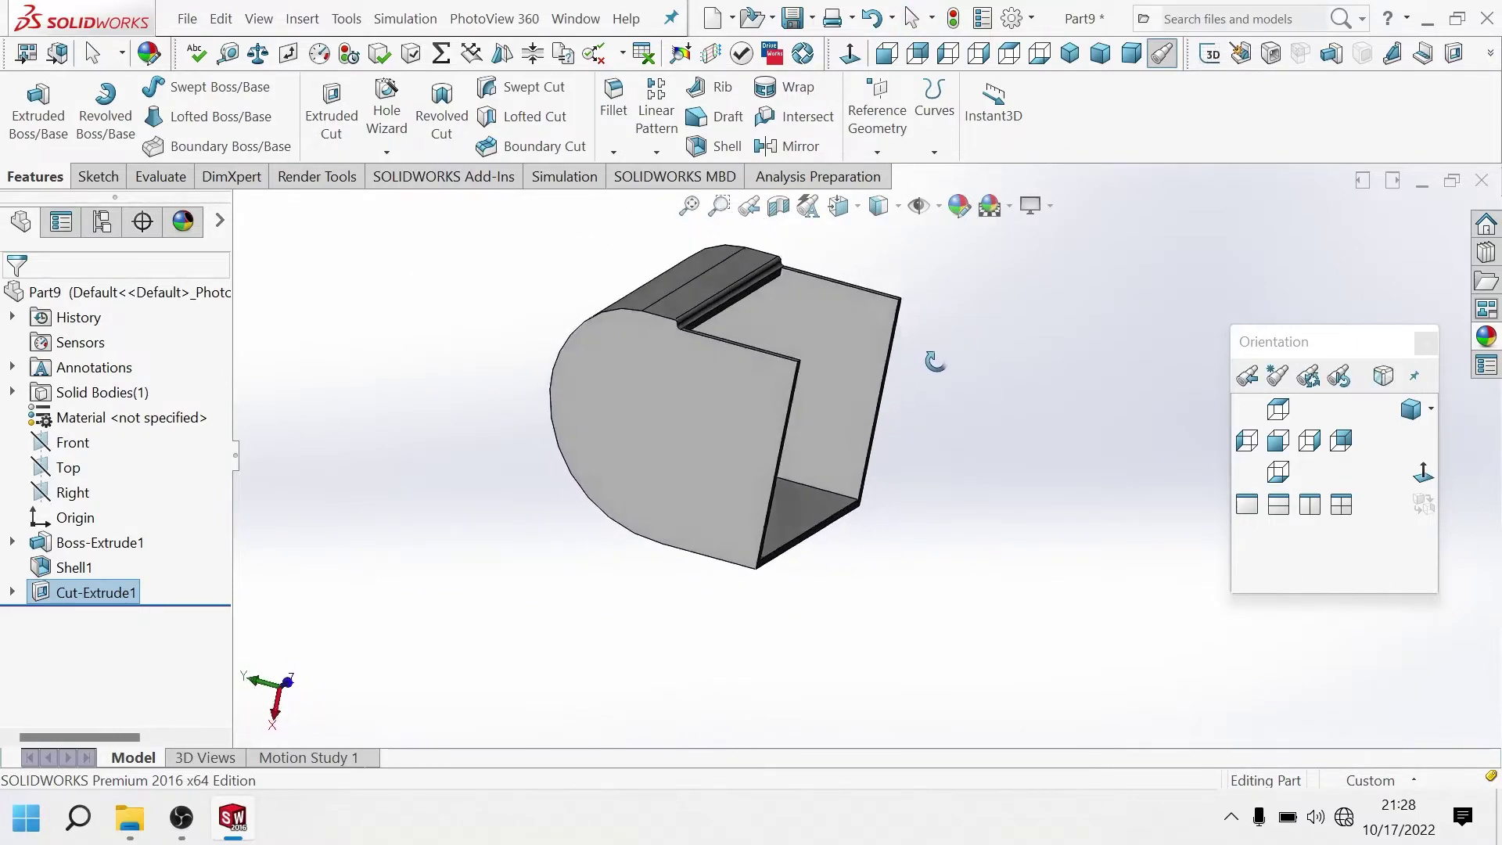
Select the body's flat end face, view it Normal To, and pick the Circle tool.
key(Escape)
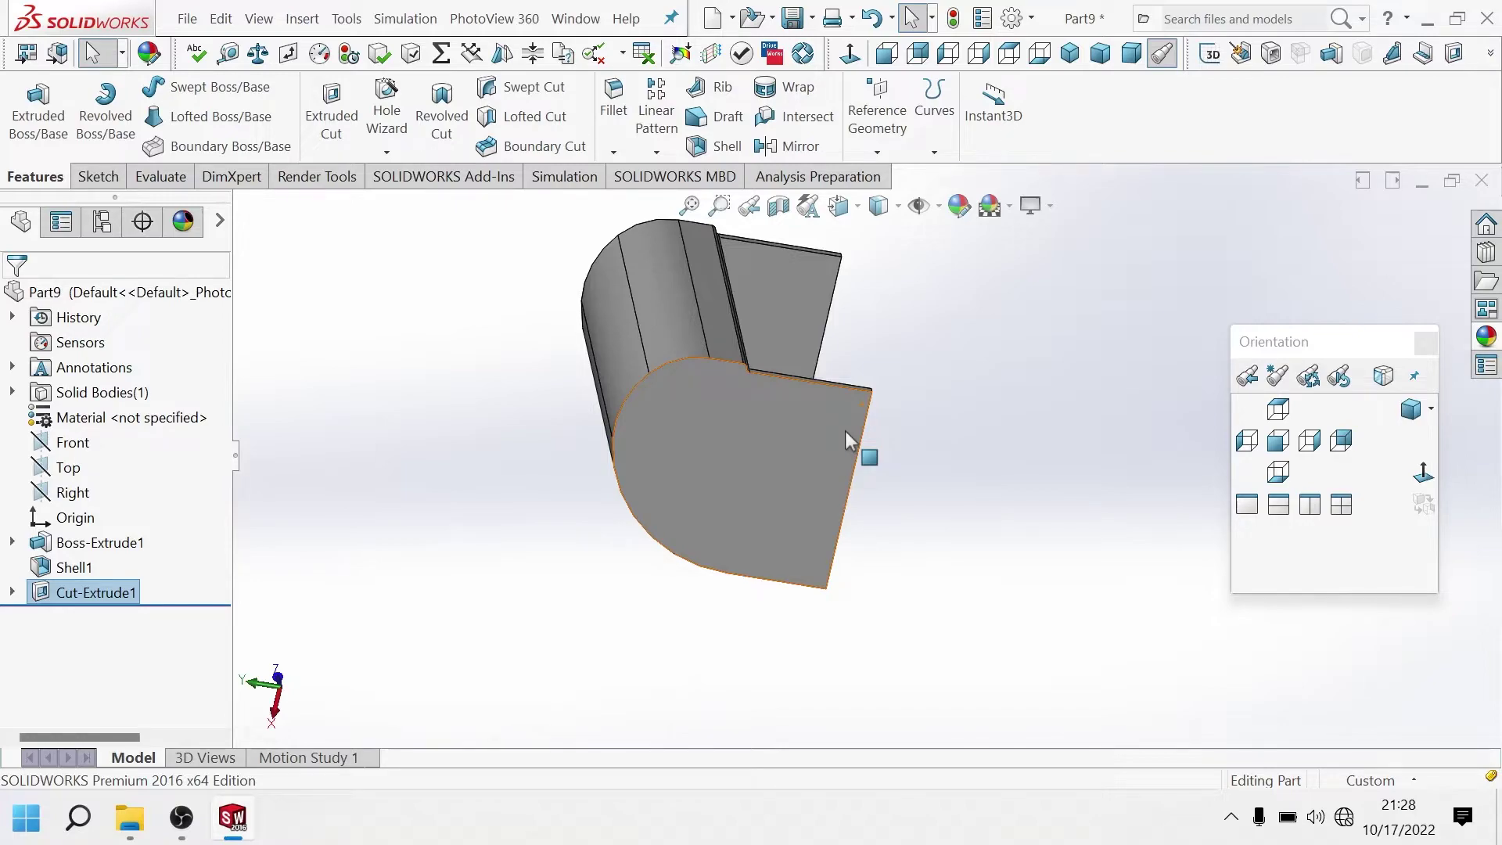
click(845, 432)
middle_drag(864, 404, 695, 368)
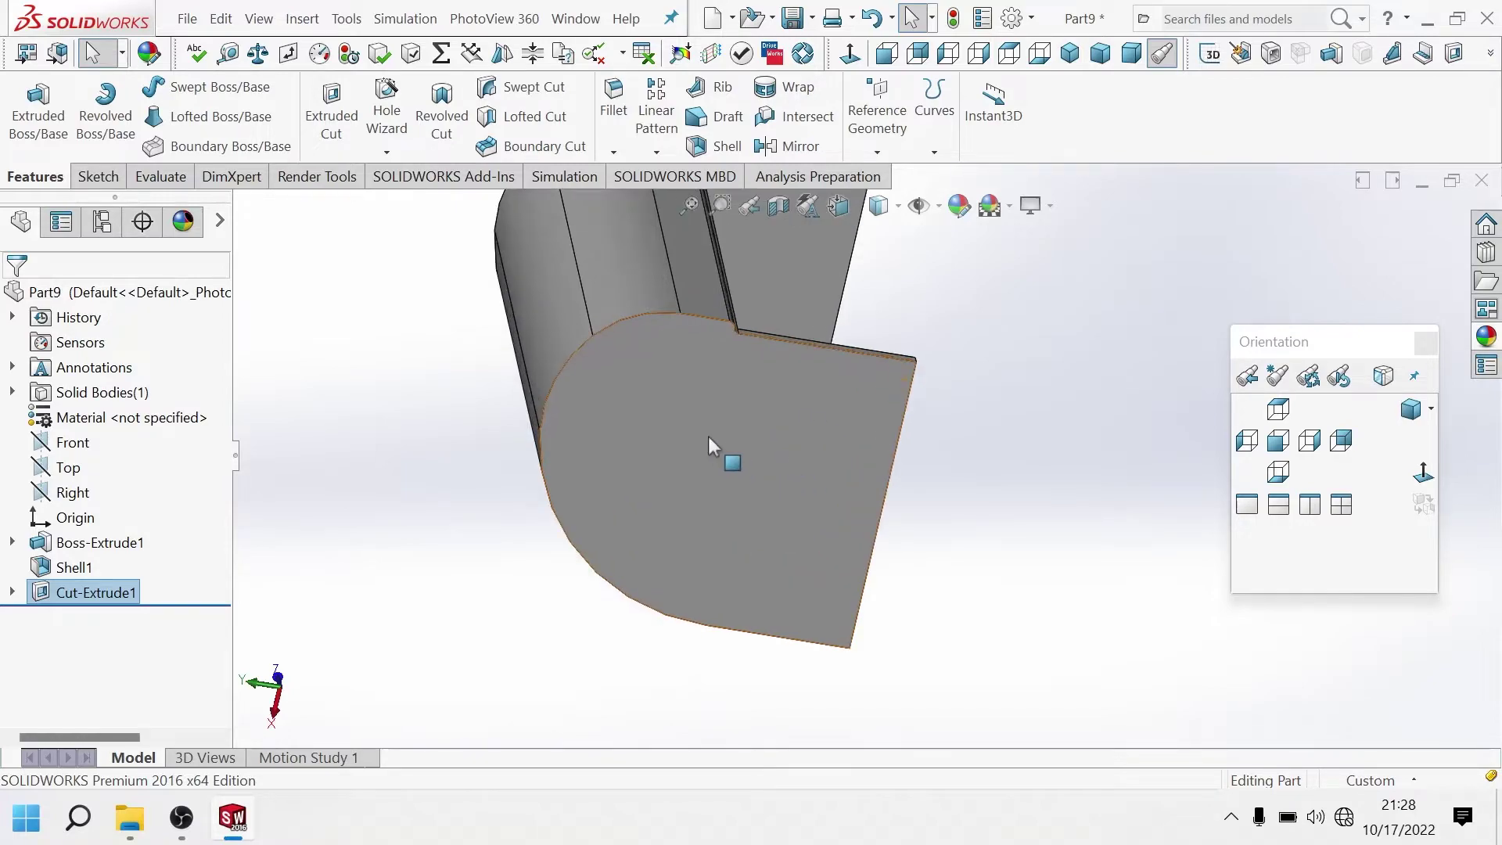
click(664, 363)
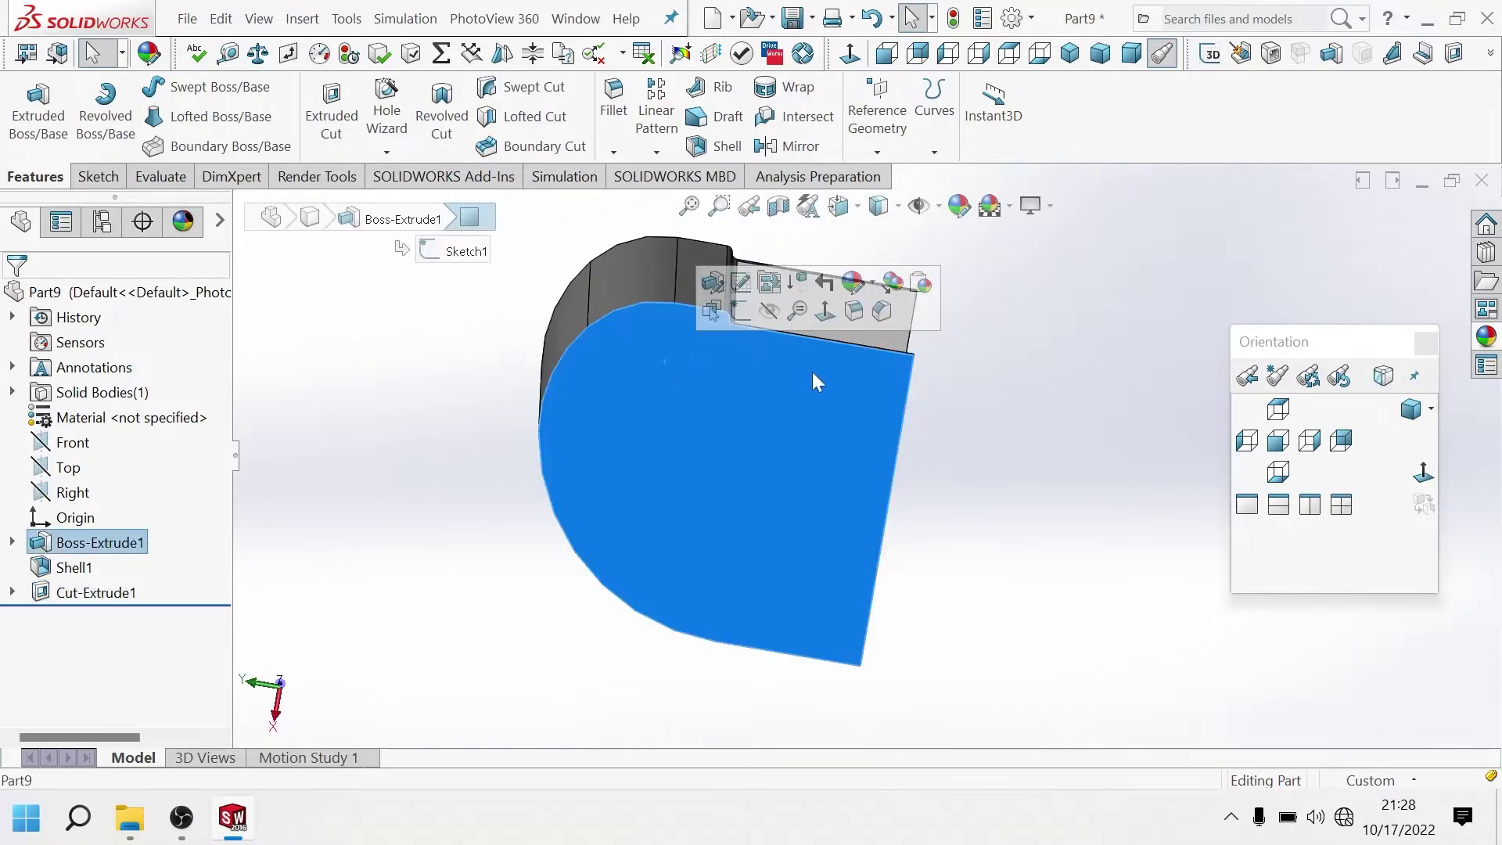
click(835, 326)
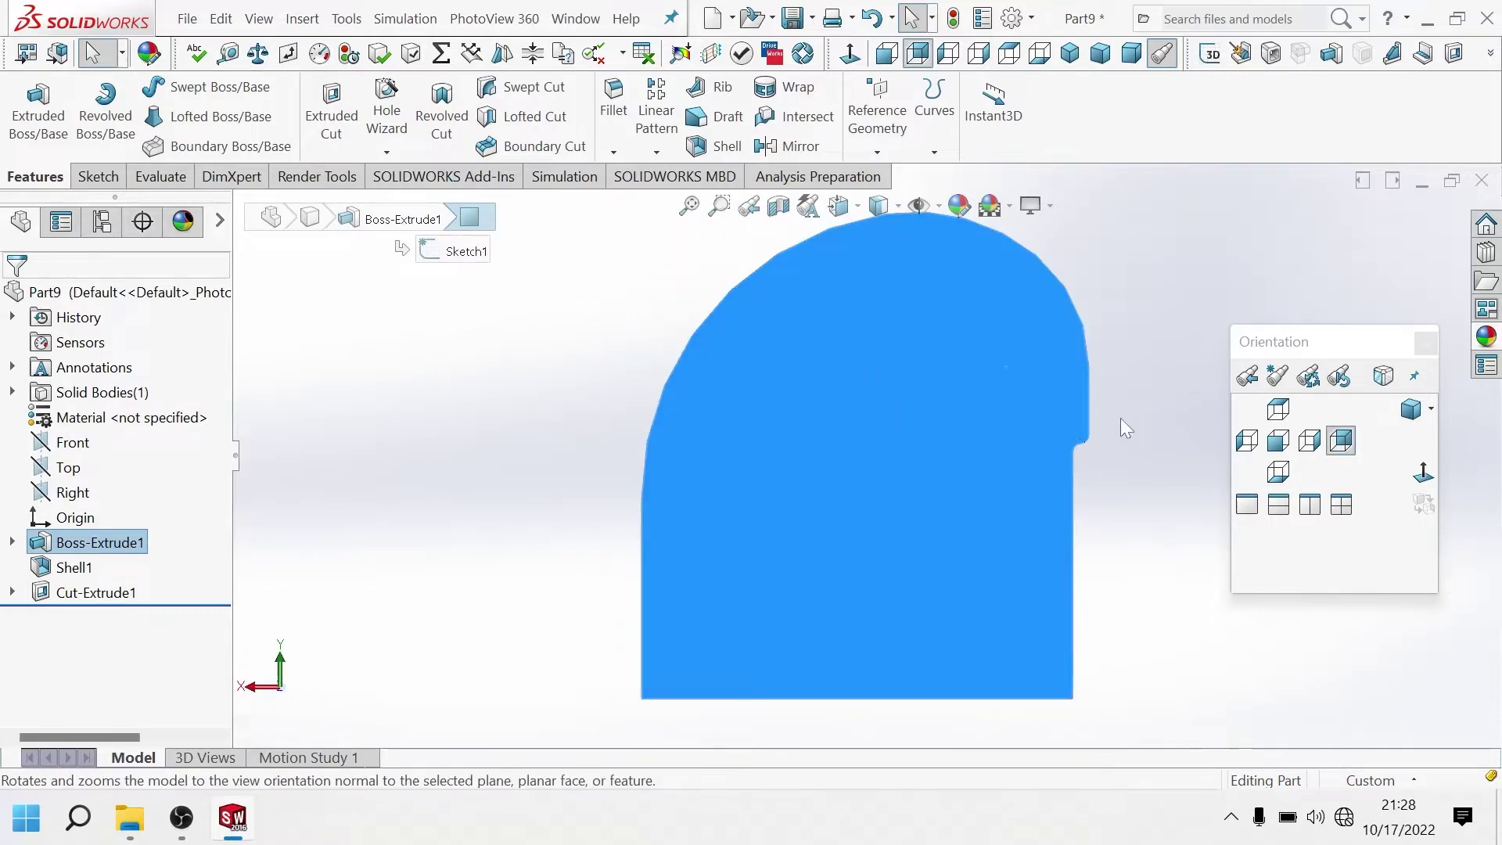
scroll(1090, 335, down, 1)
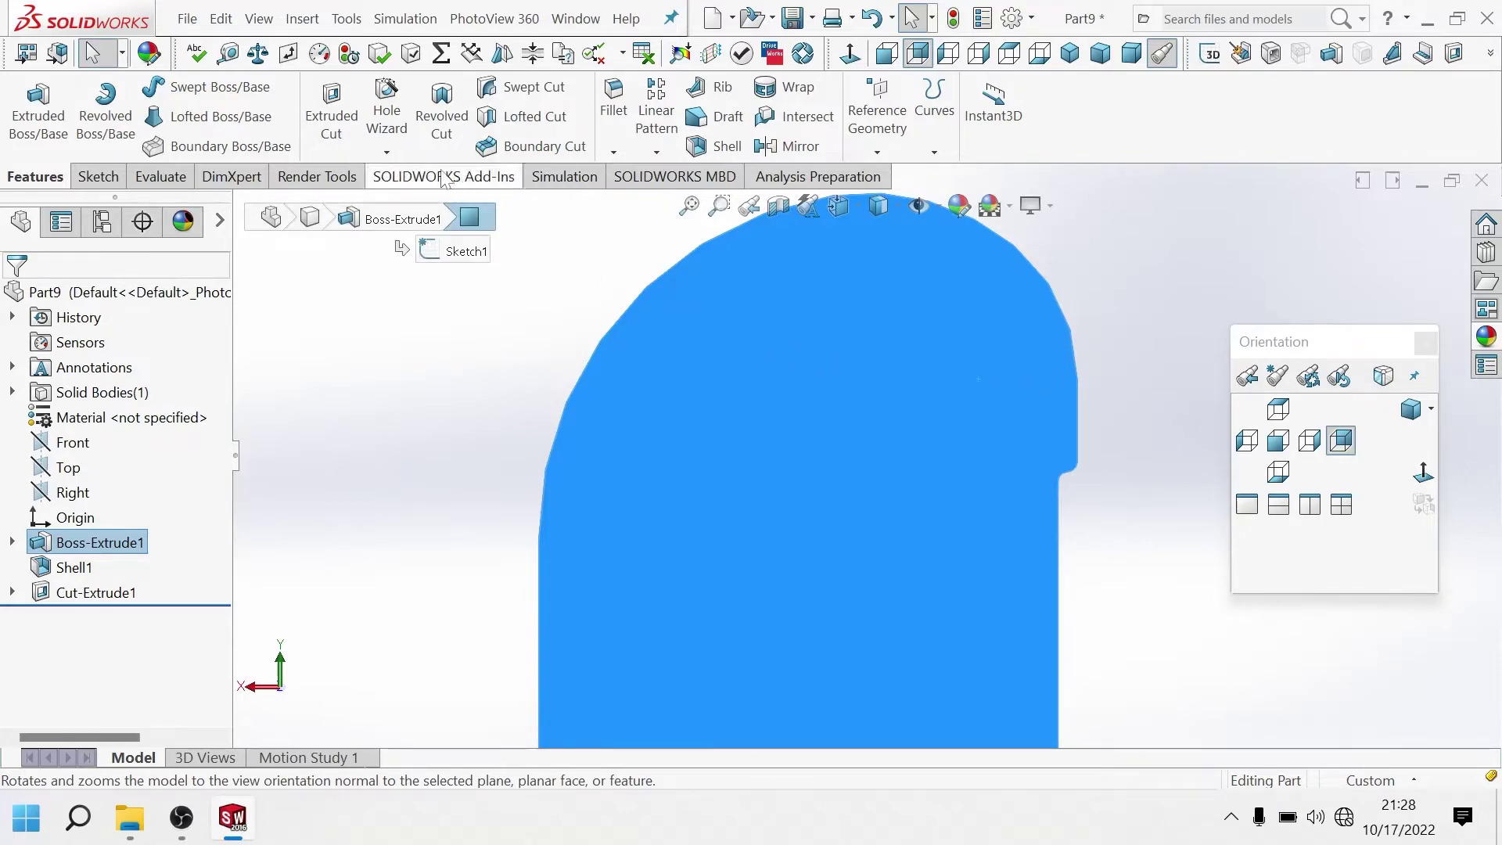
click(98, 176)
click(181, 86)
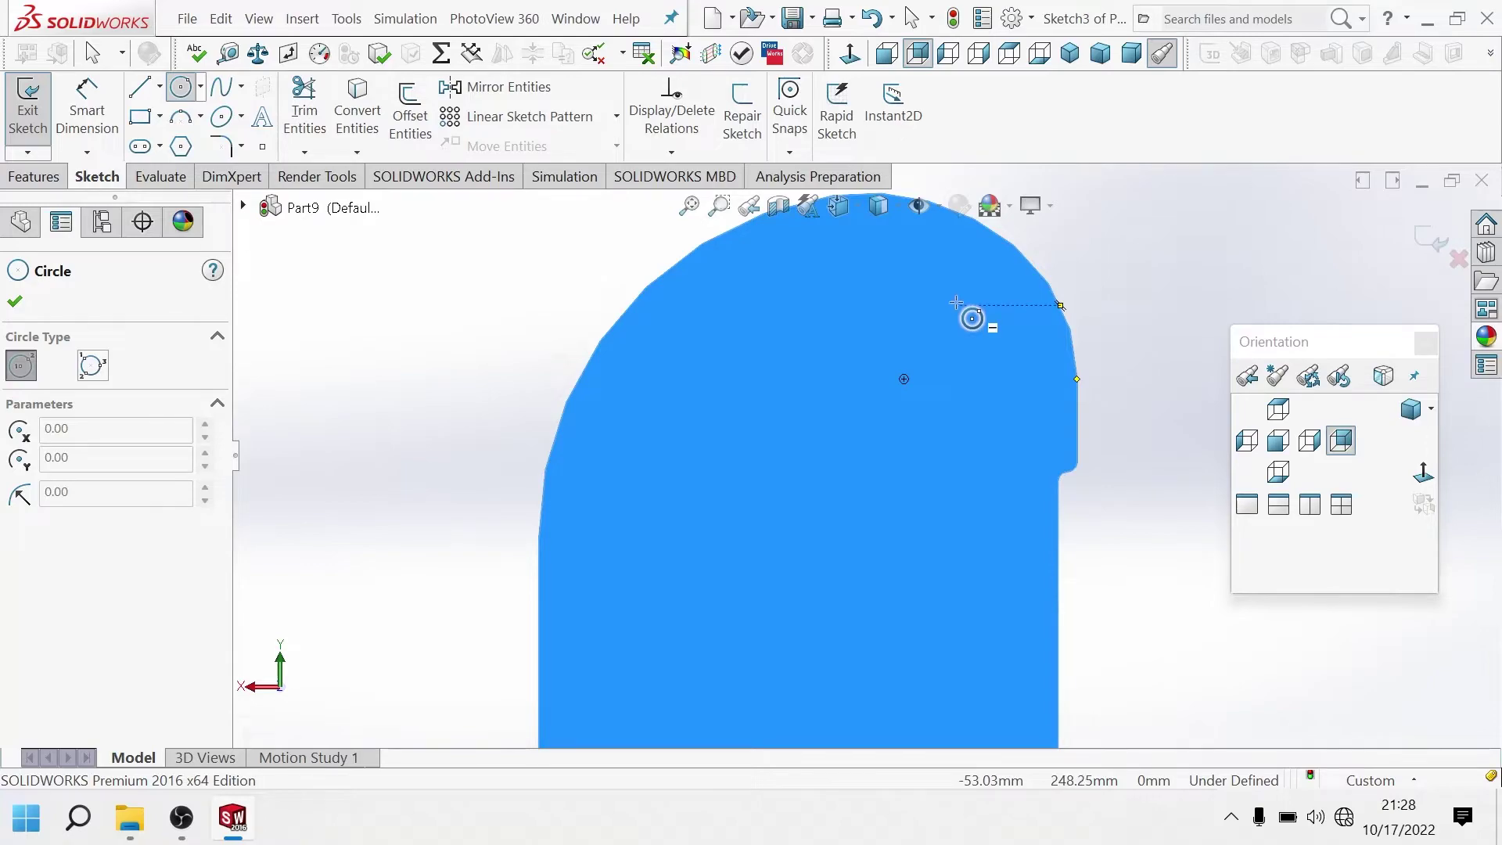
Draw a circle on the end face, its centre 40 mm horizontally from the corner point.
click(956, 303)
click(984, 334)
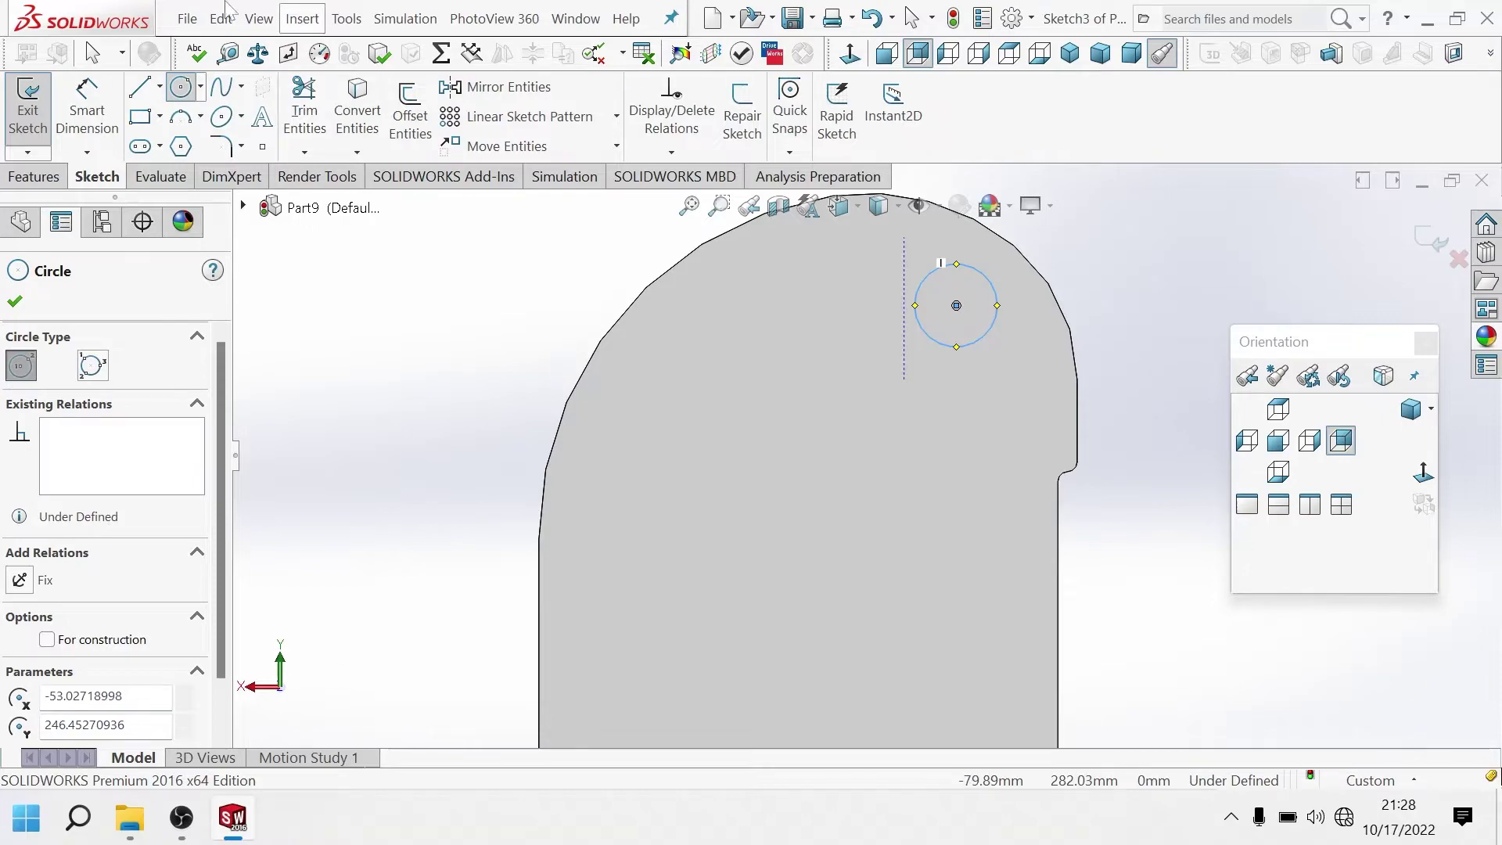
click(86, 122)
scroll(917, 395, down, 3)
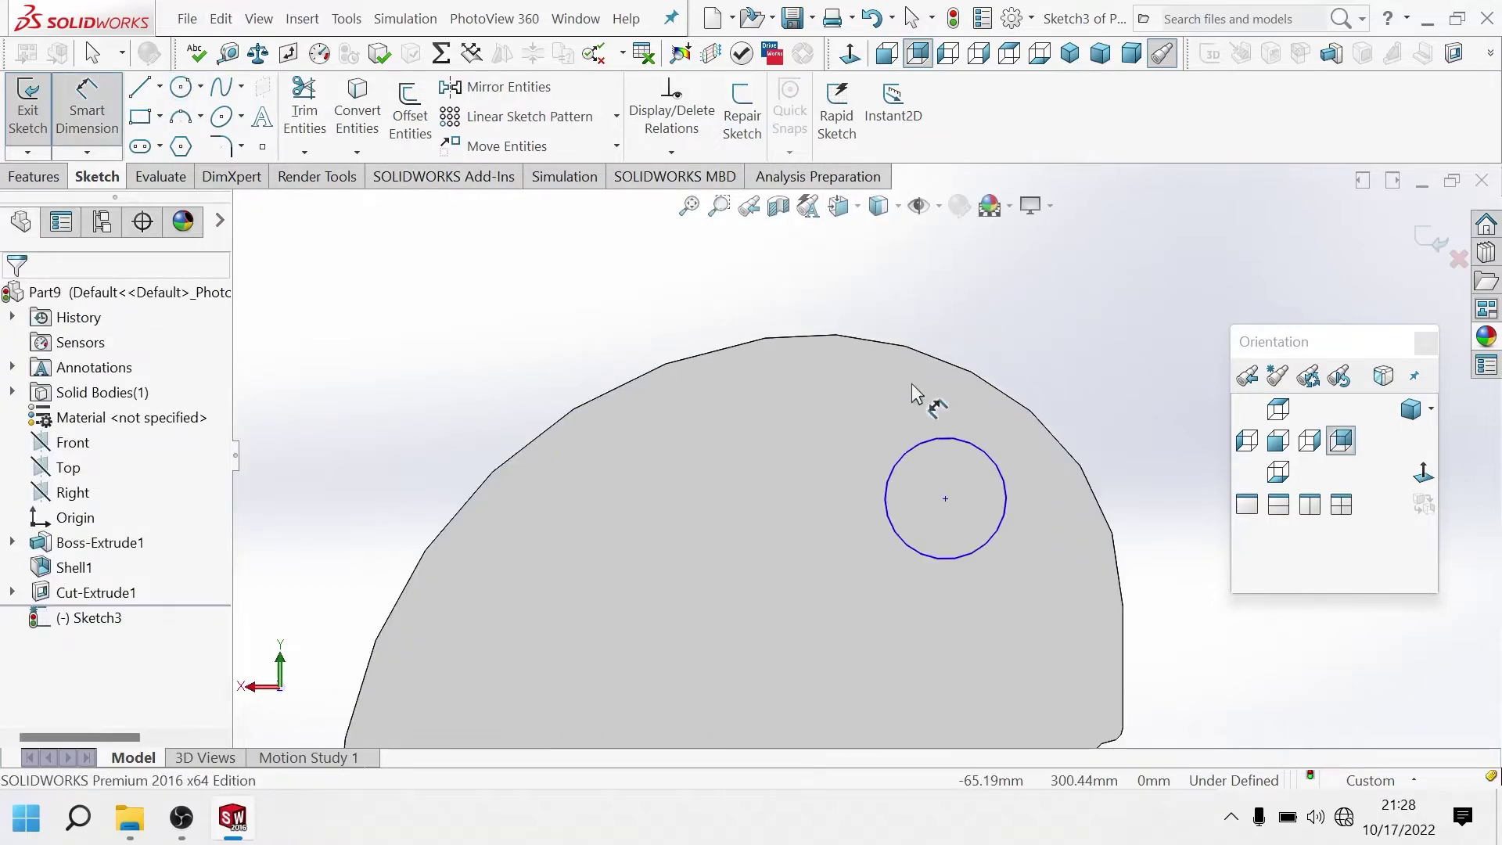
click(945, 499)
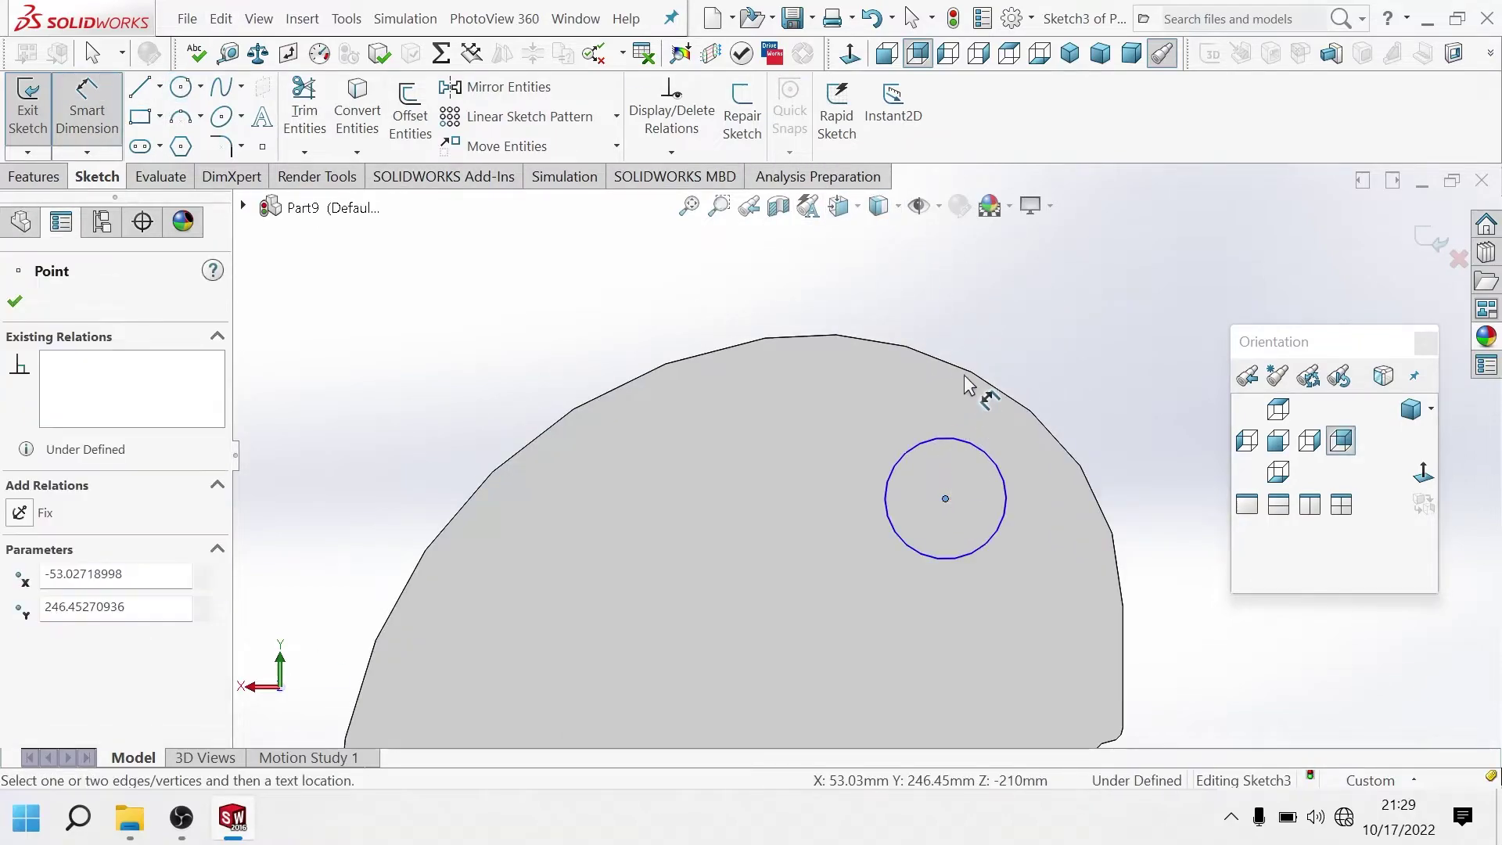
click(1030, 412)
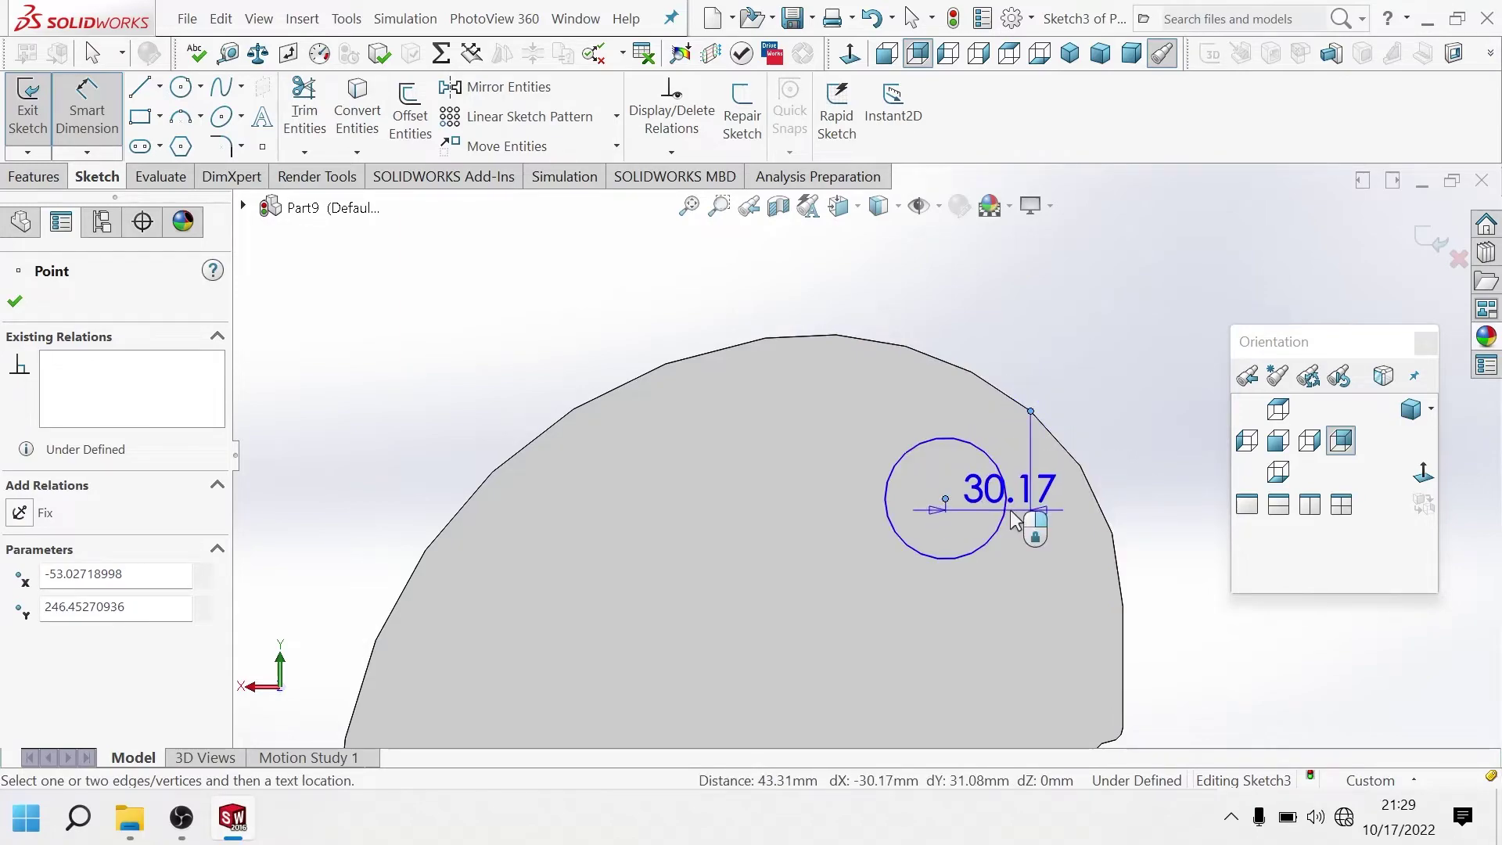
click(1011, 641)
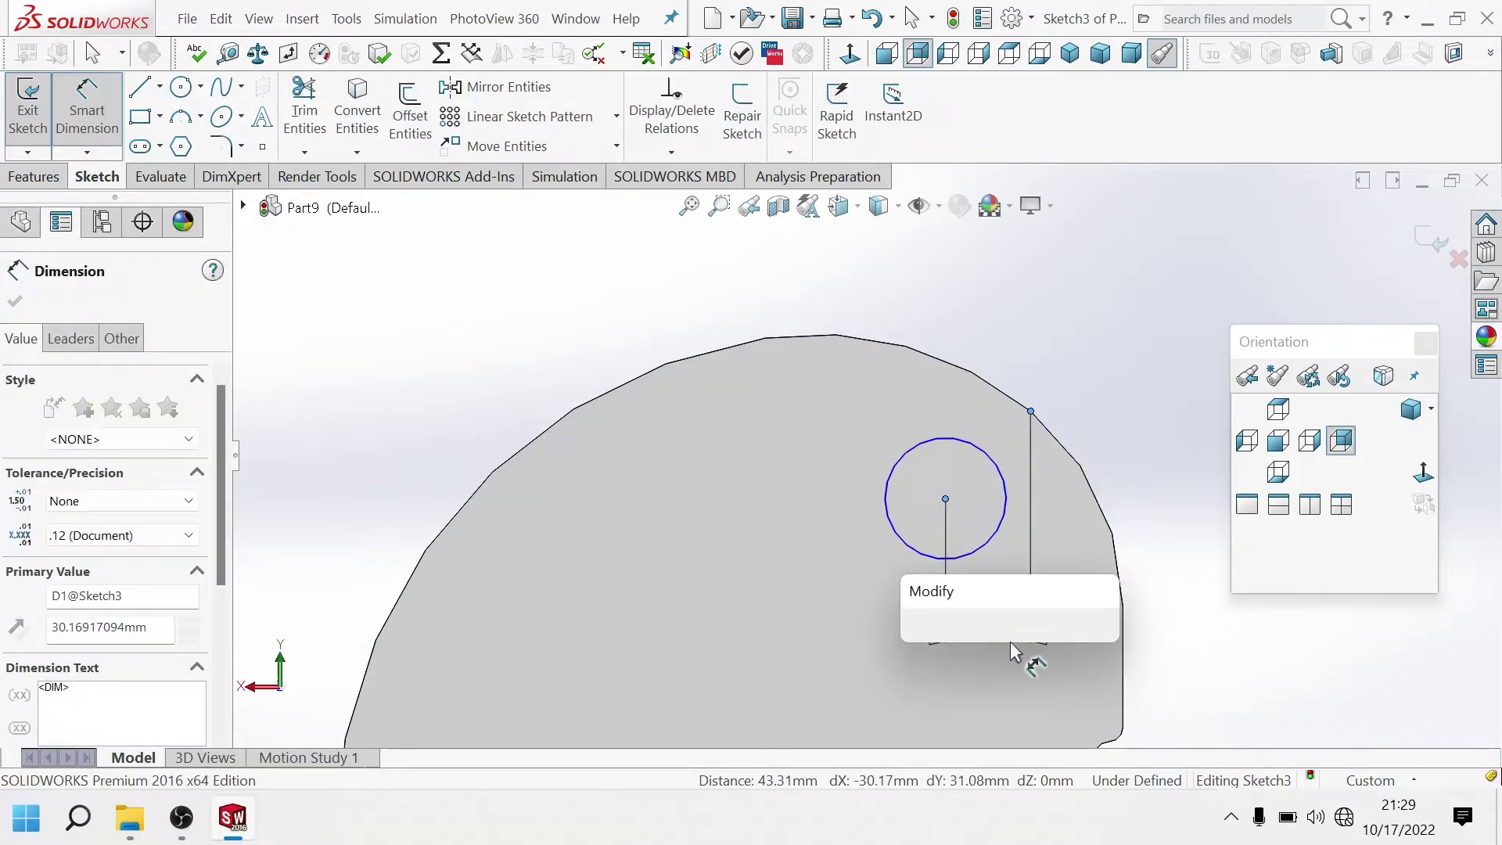
text(4)
key(Return)
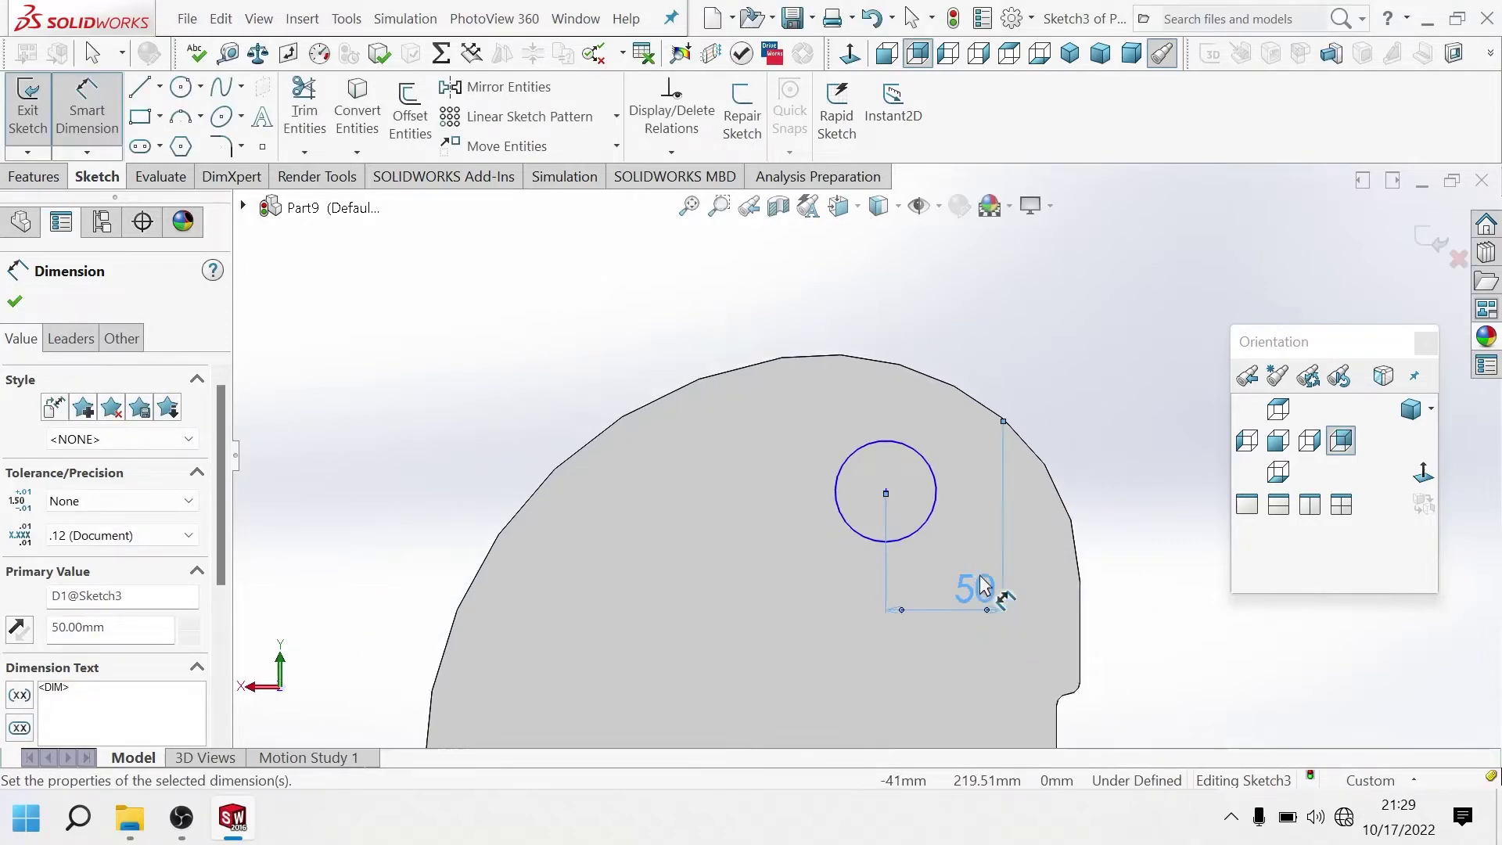
scroll(981, 587, down, 1)
ctrl+middle_drag(983, 591, 900, 493)
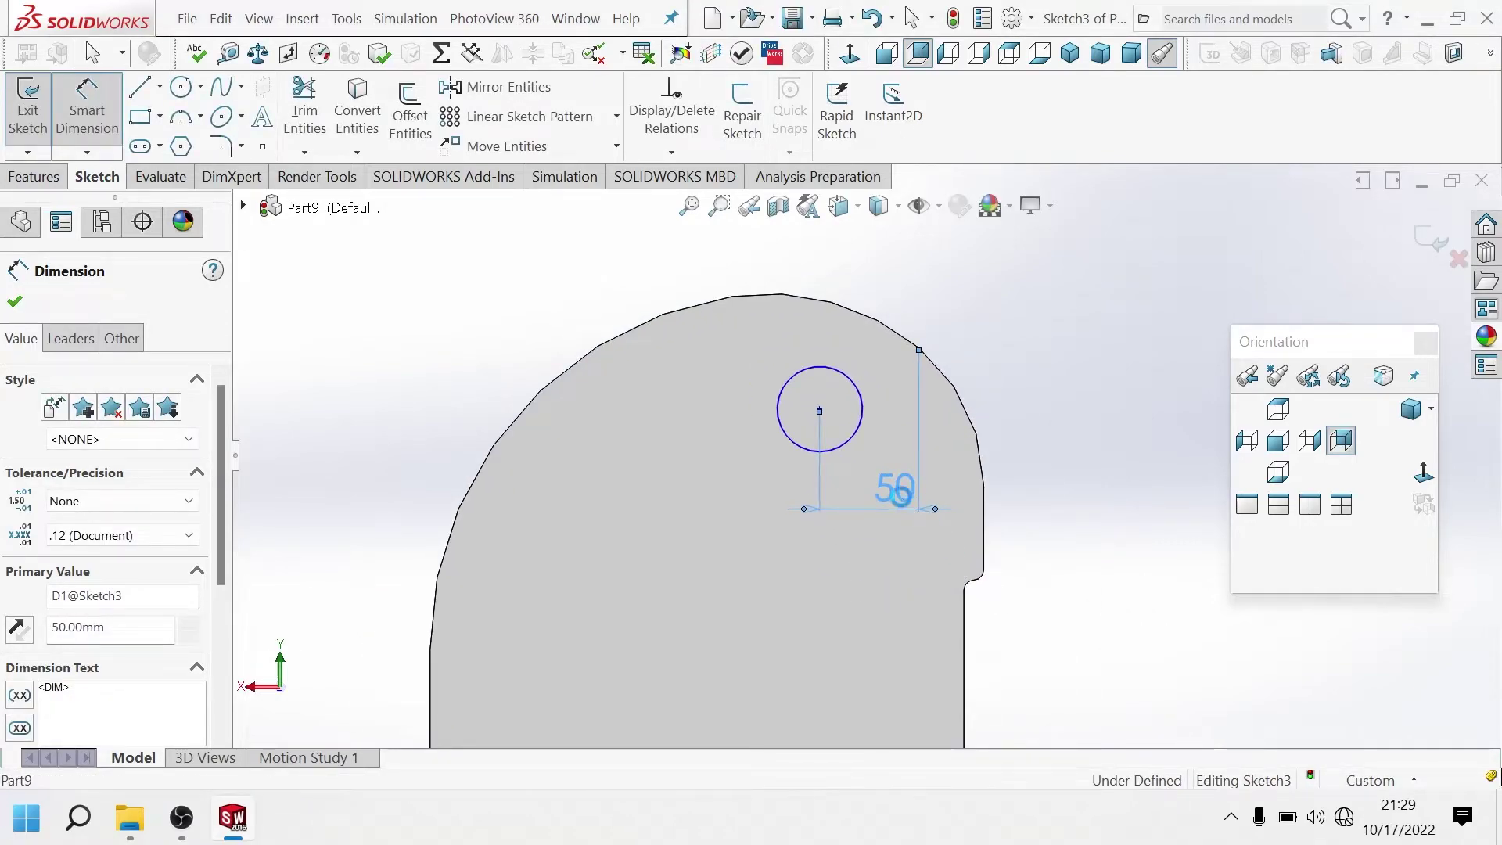
double_click(899, 491)
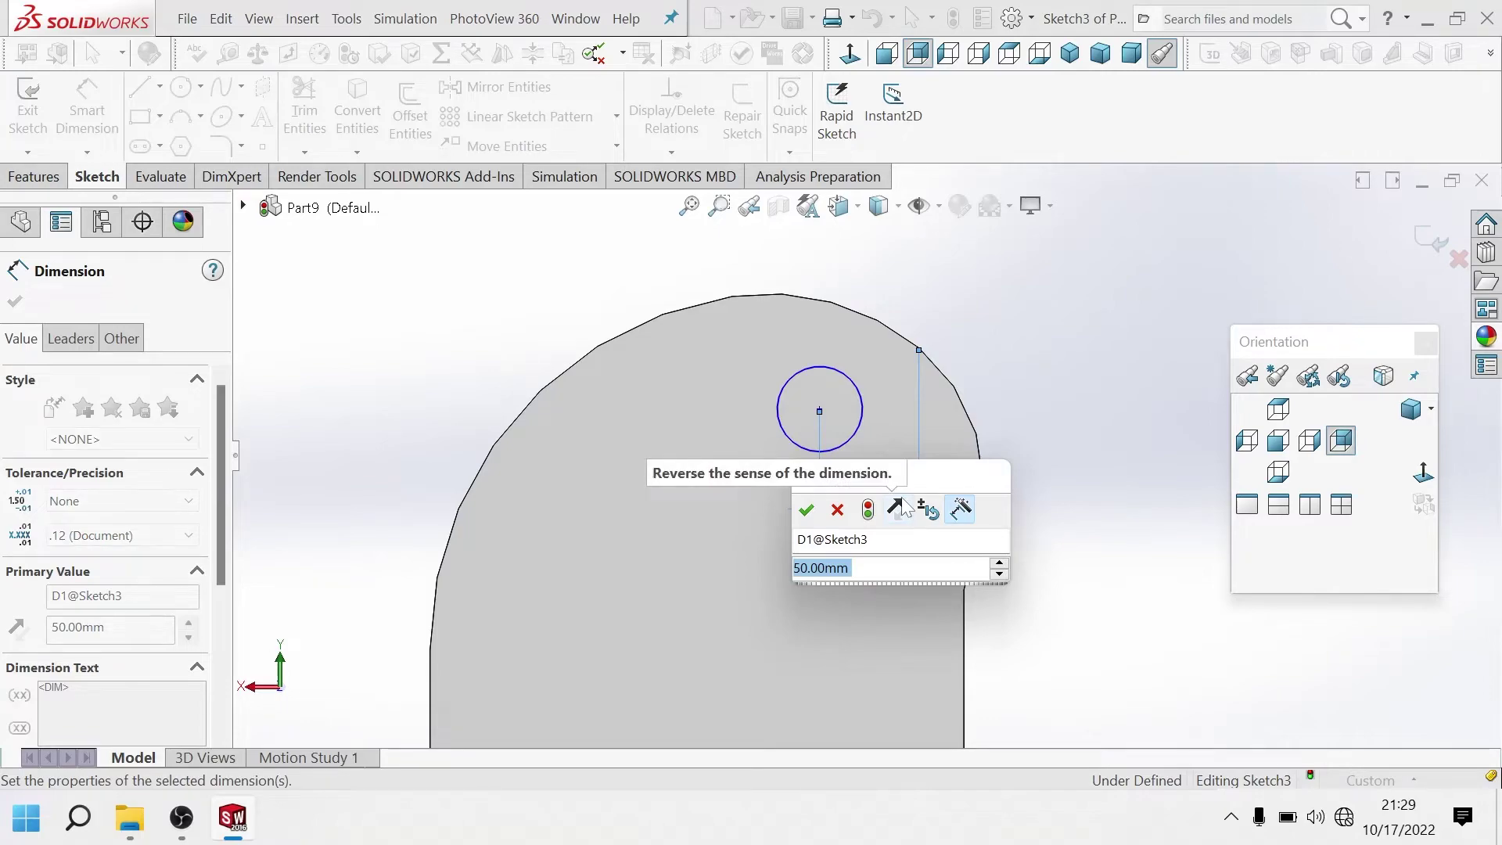
text(40)
key(Return)
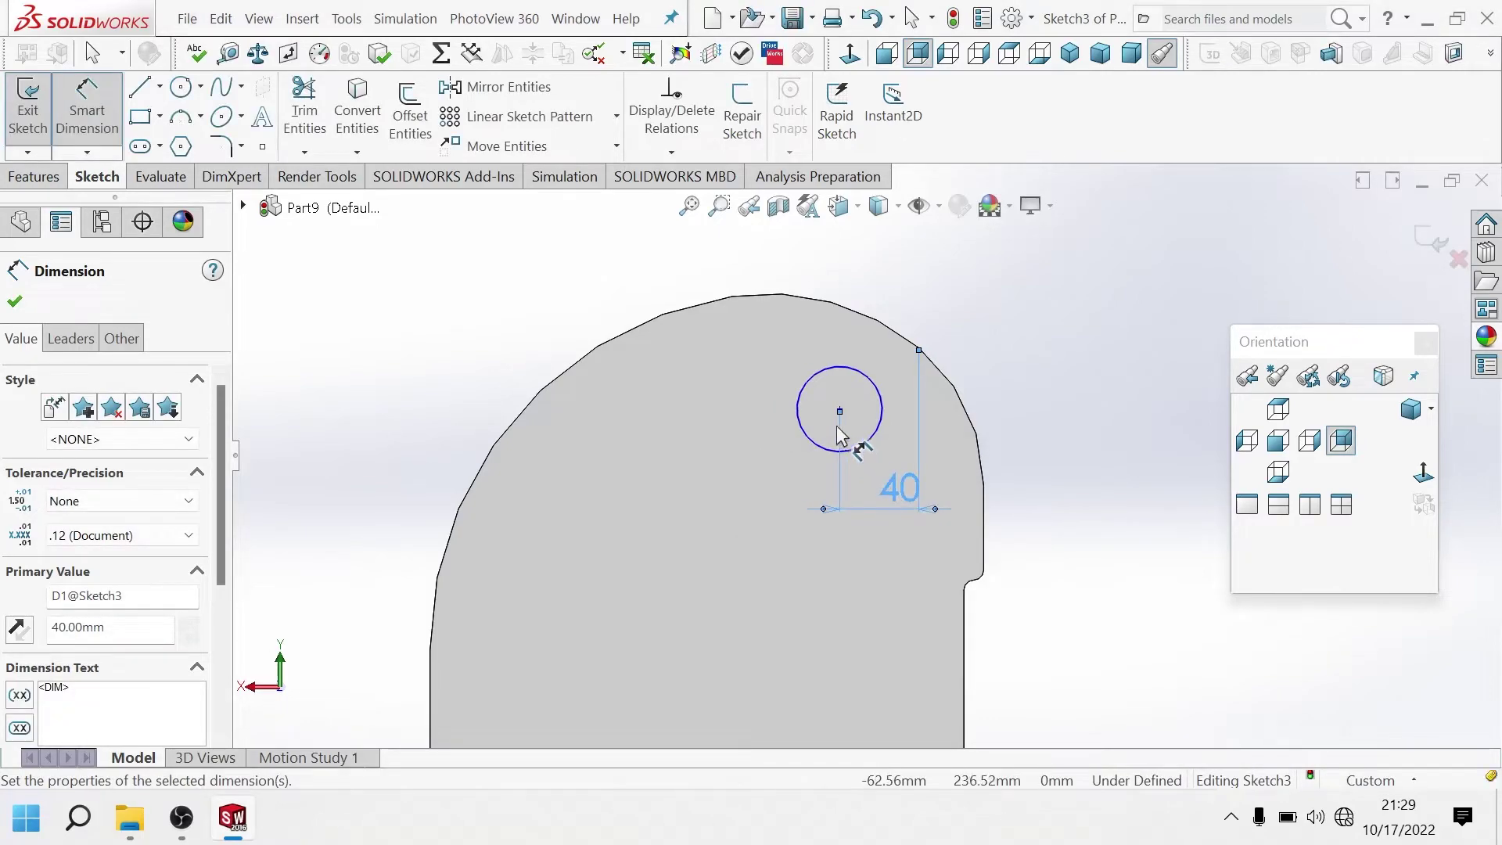
Add a 40 mm vertical distance from the corner and a Ø55 diameter to the circle.
click(839, 409)
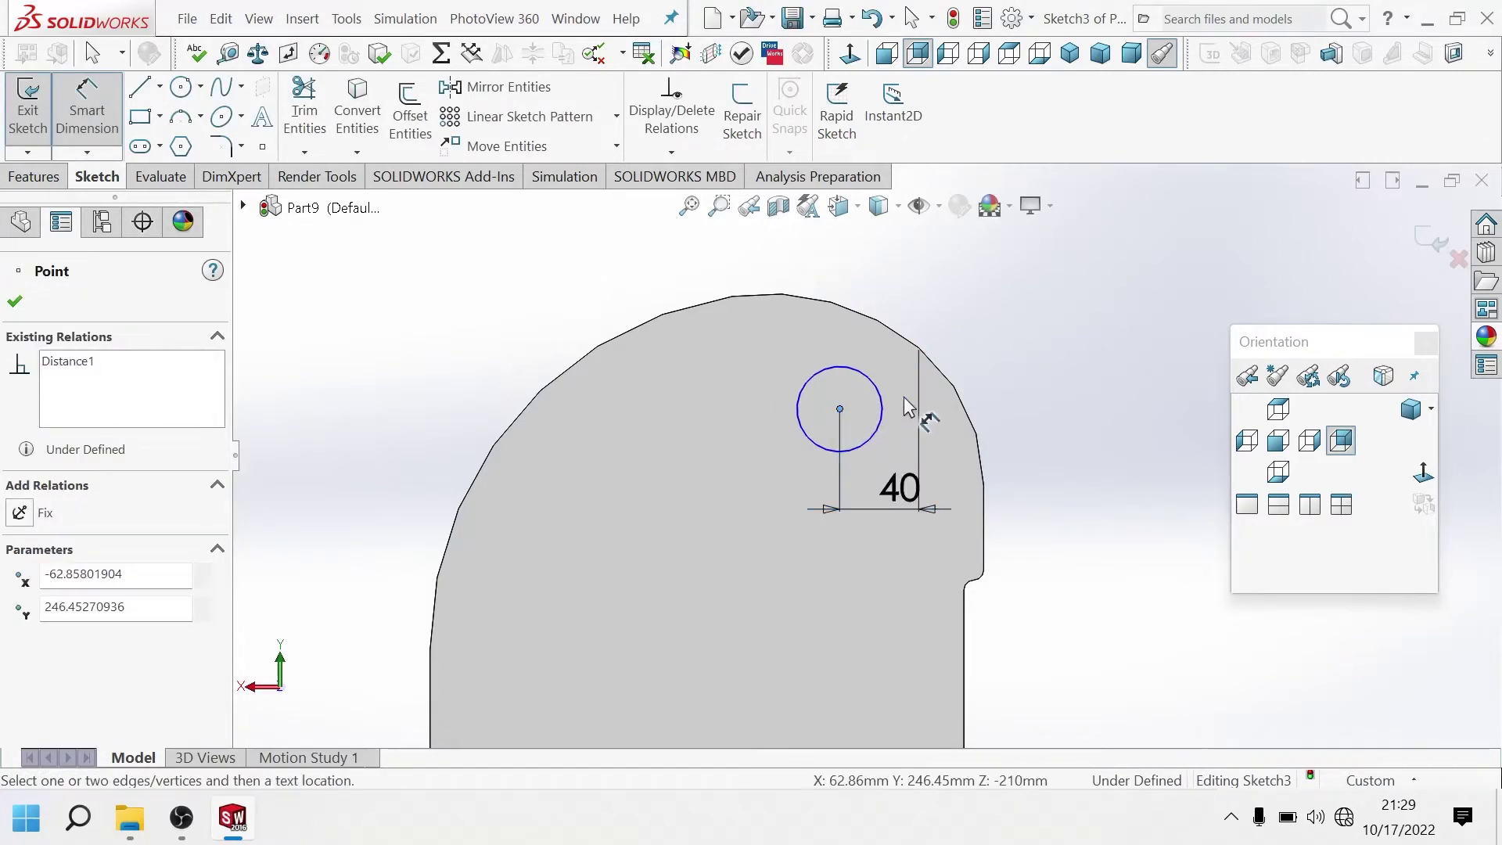
click(919, 348)
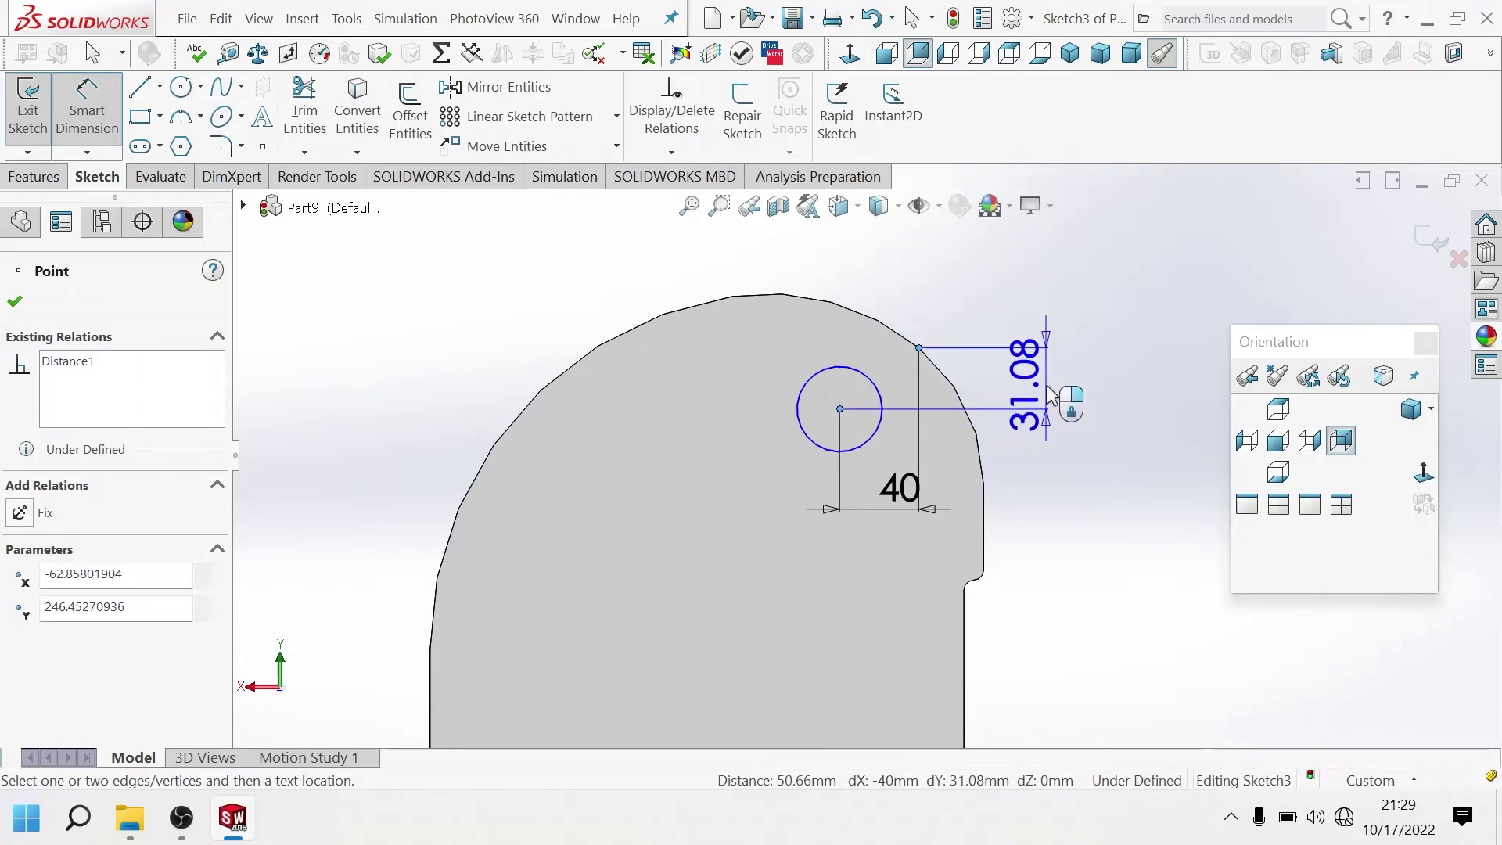
click(1048, 391)
text(40)
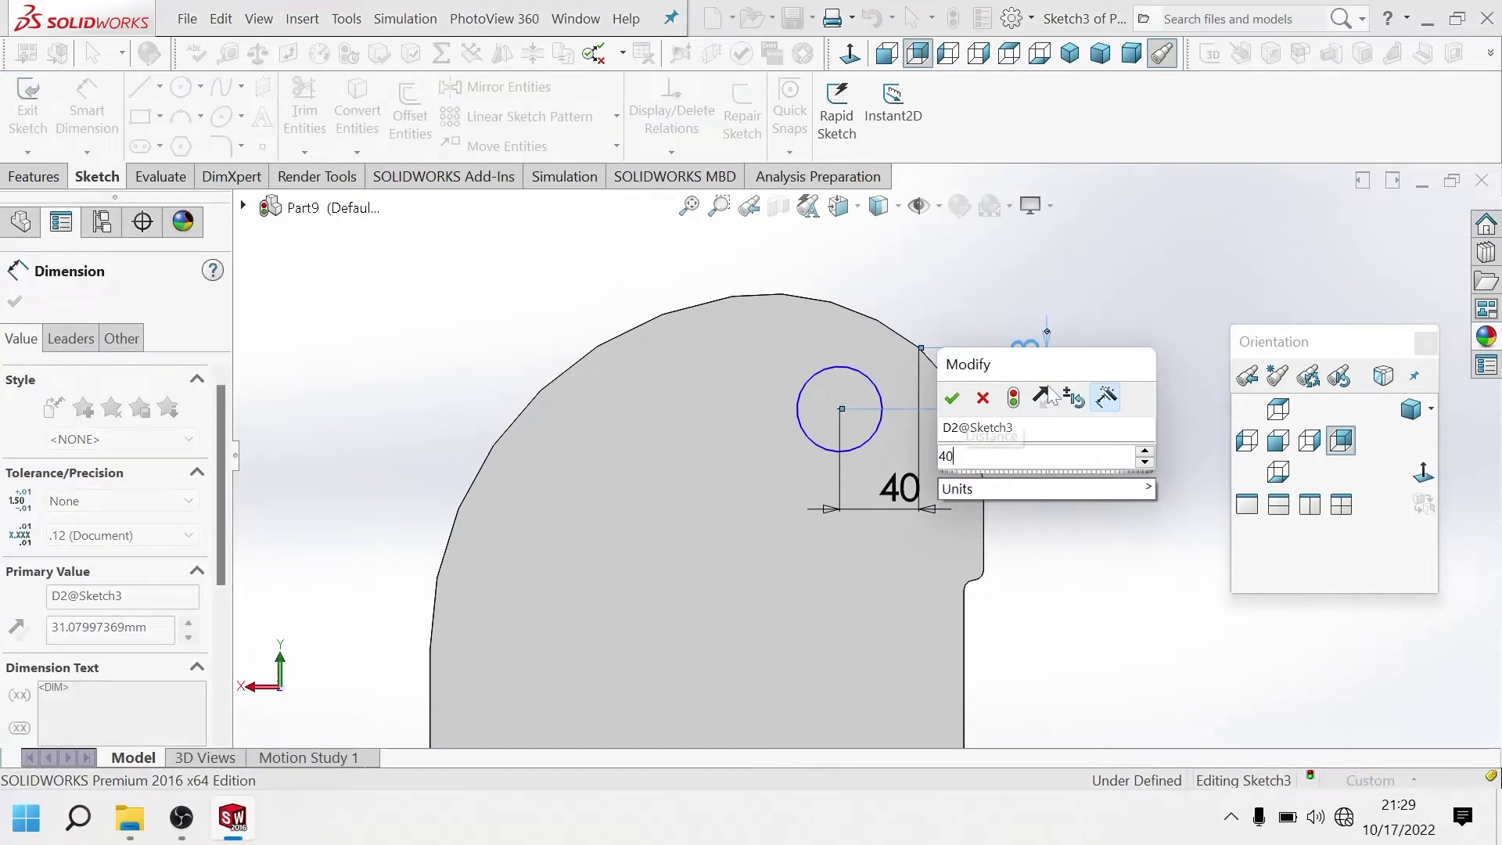
key(Return)
ctrl+middle_drag(1019, 491, 964, 471)
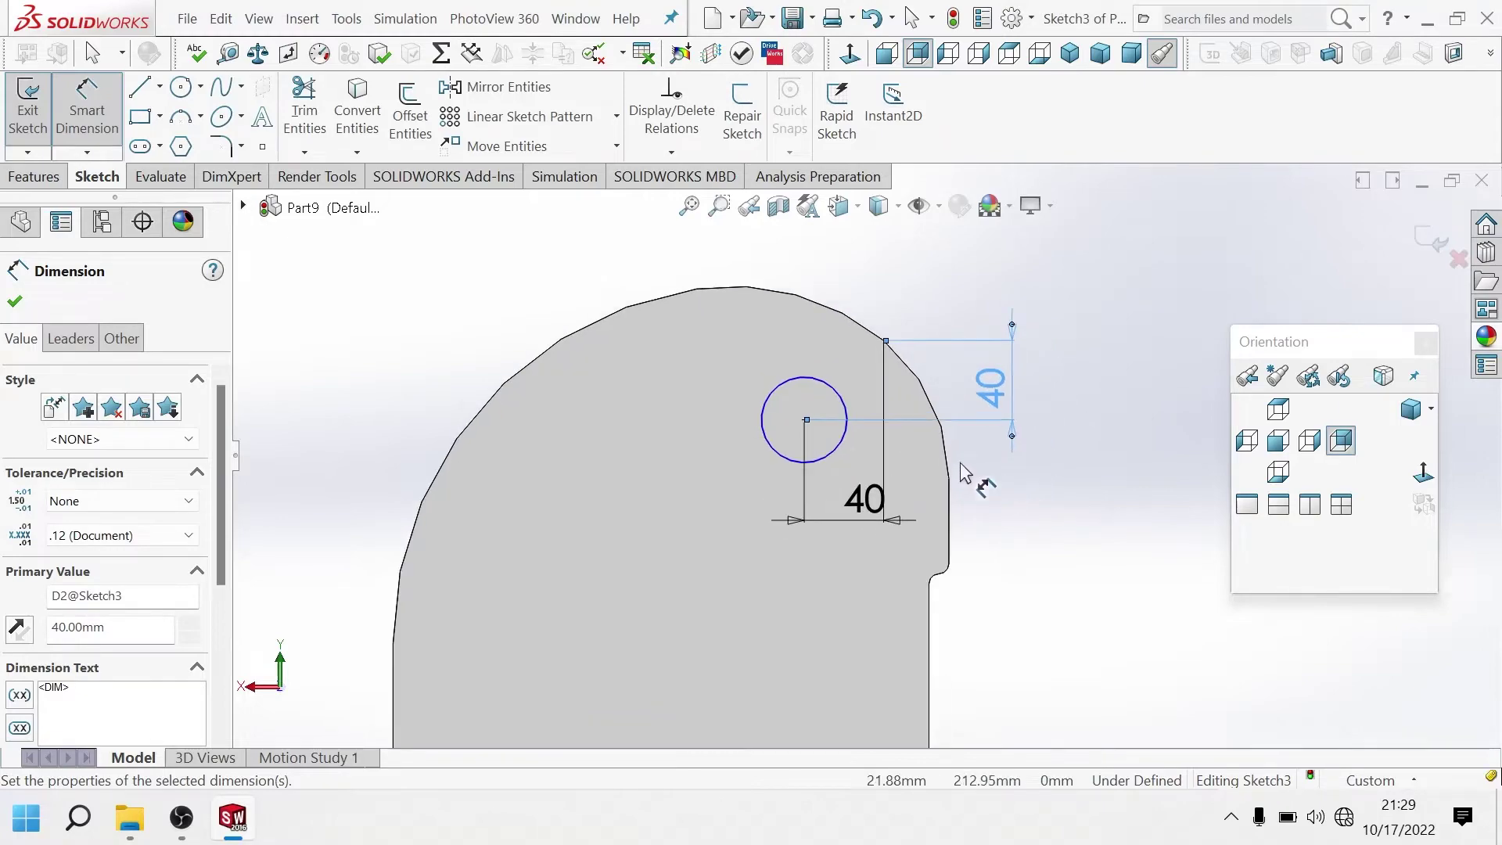
click(791, 456)
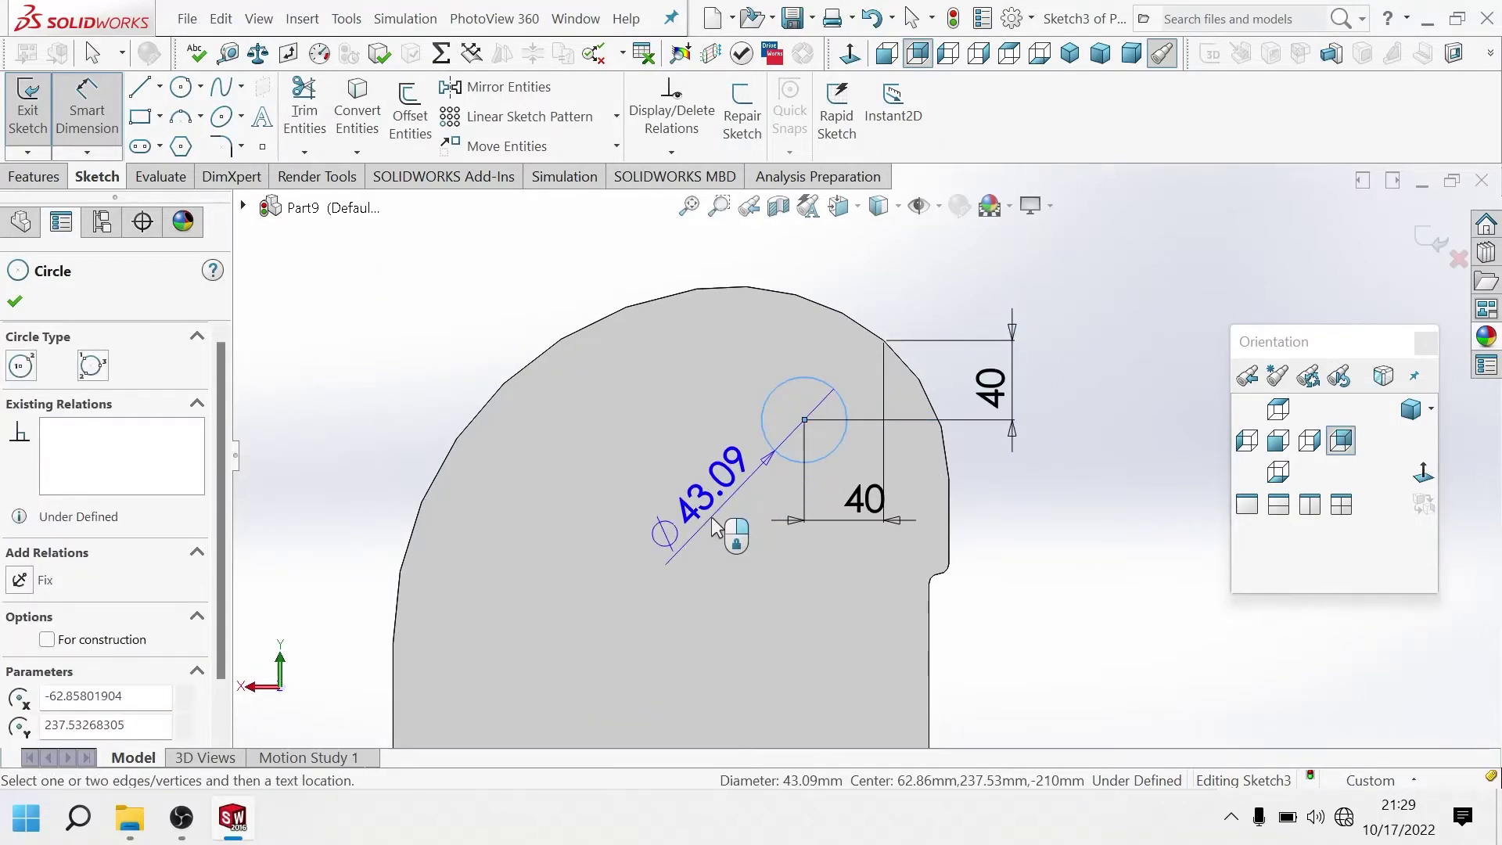
click(710, 518)
text(55)
key(Return)
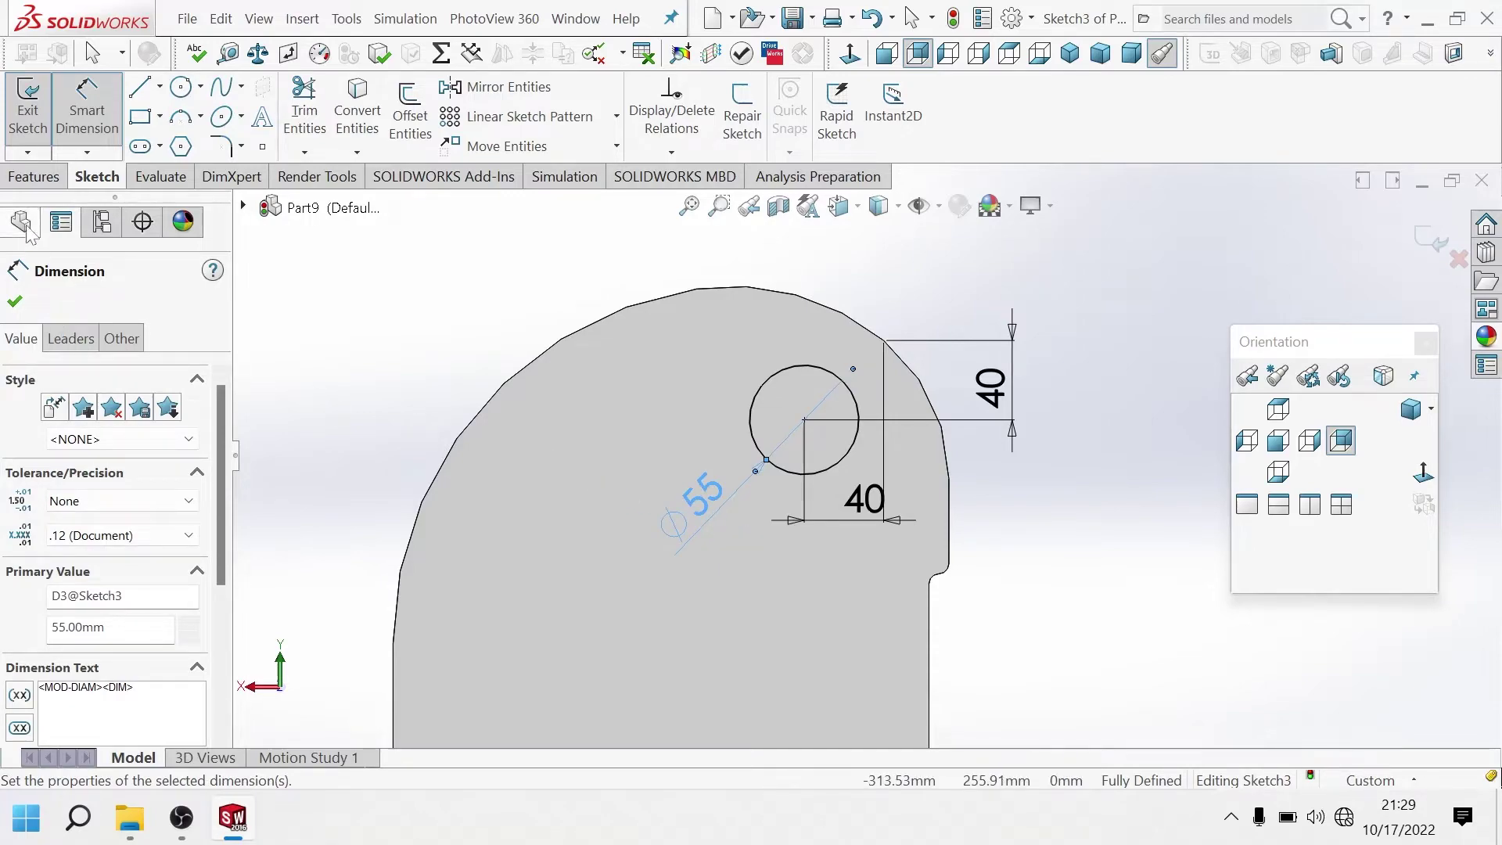
click(34, 185)
Cut the Ø55 circle Through All to punch a hole in the end wall.
click(335, 129)
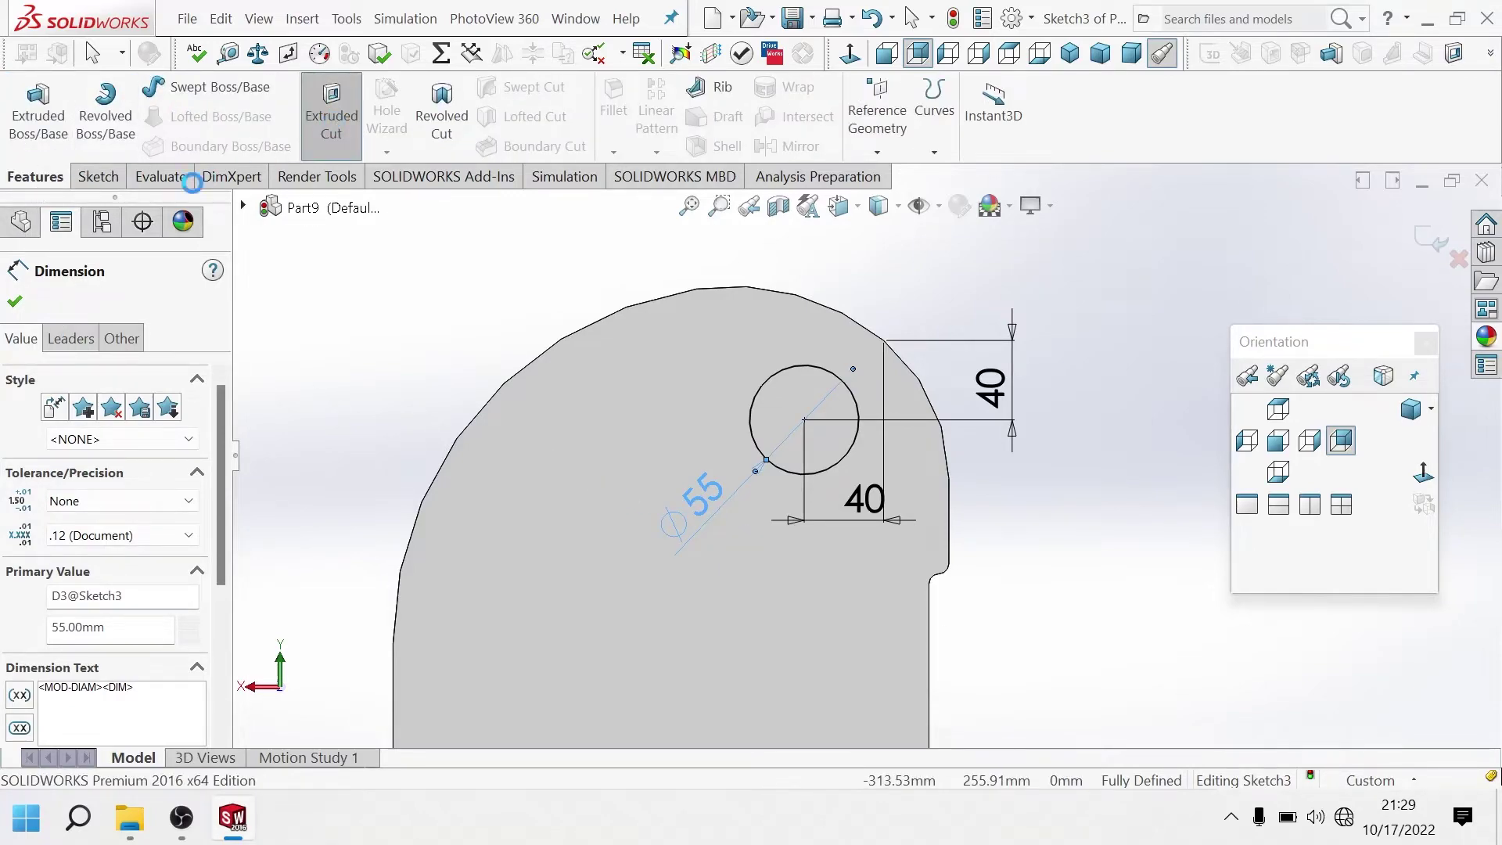
click(110, 423)
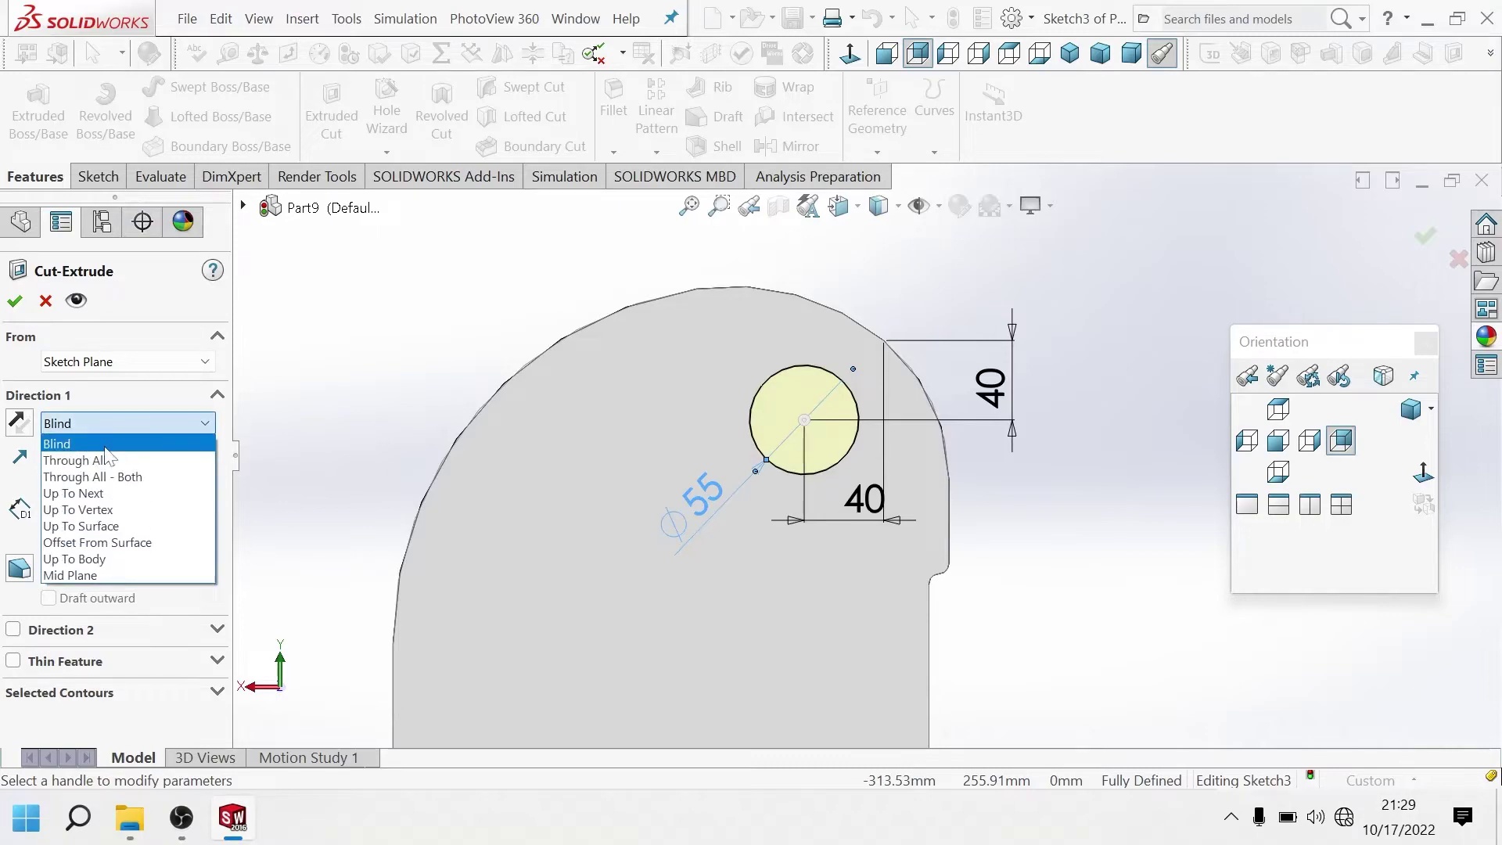
click(70, 460)
click(15, 300)
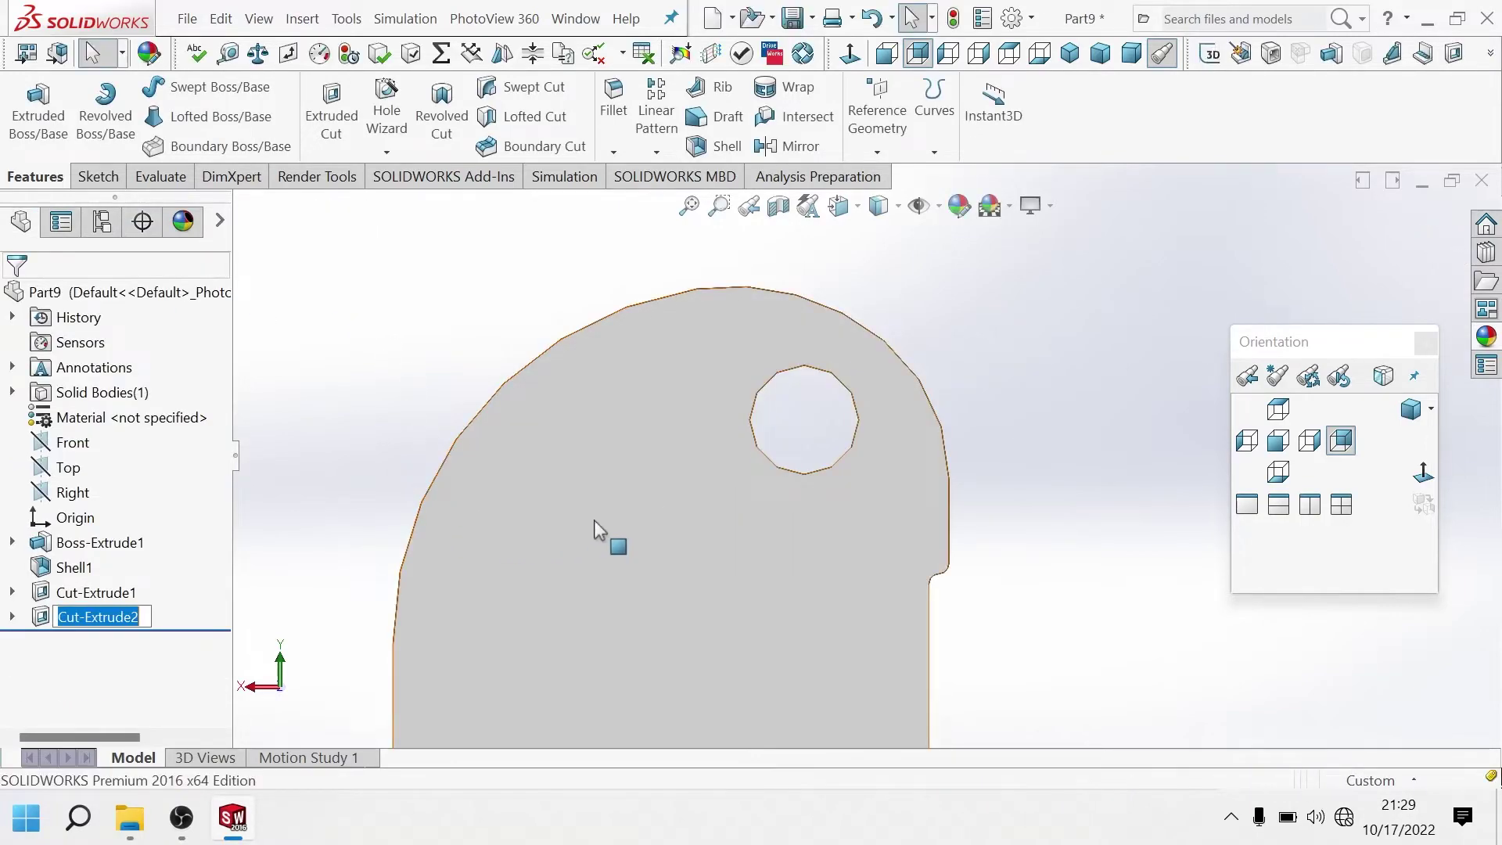
middle_click(701, 543)
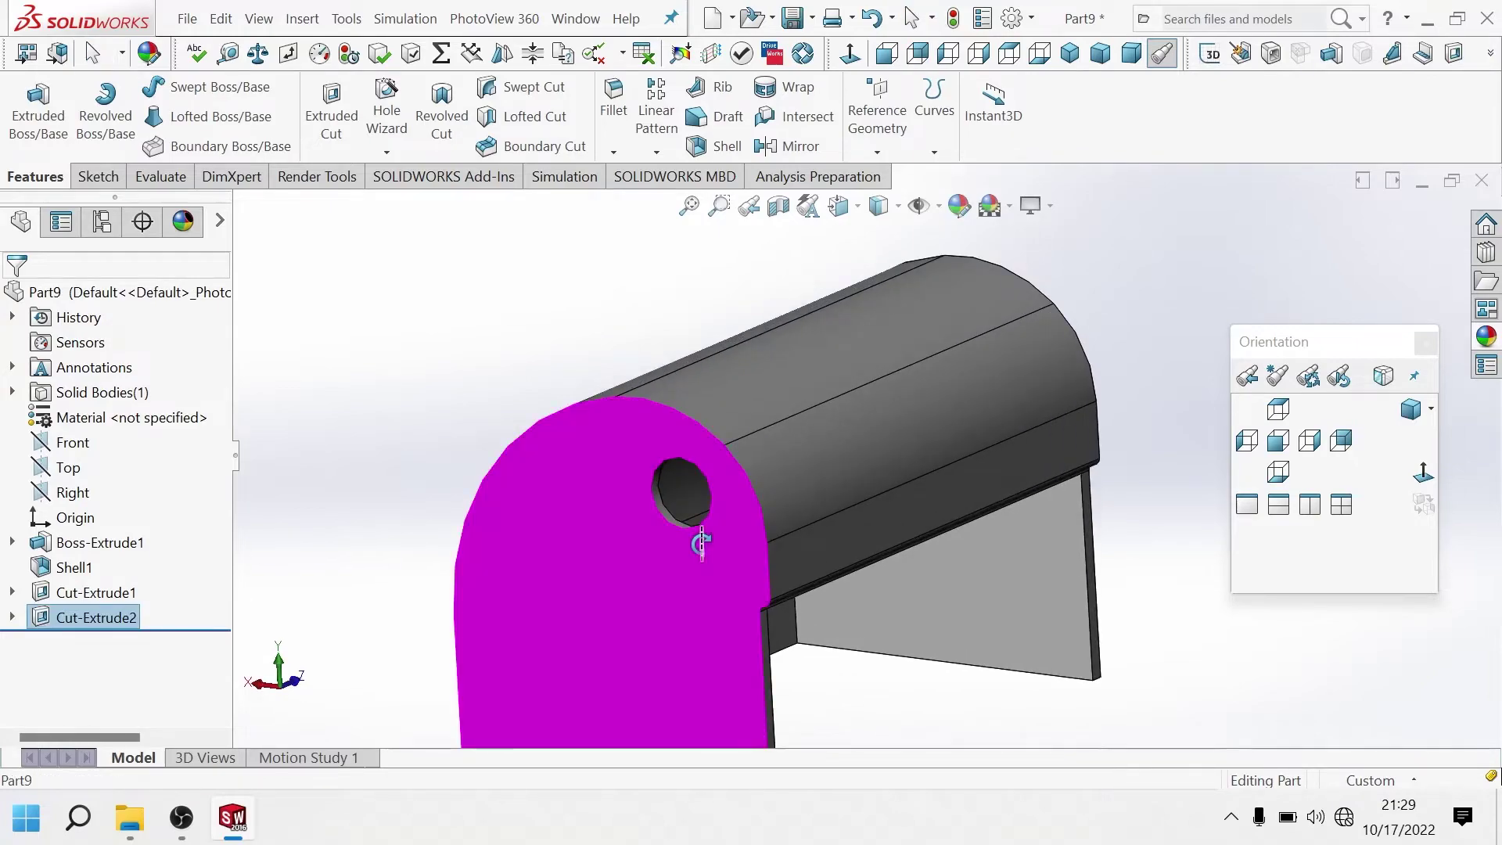
scroll(702, 532, down, 3)
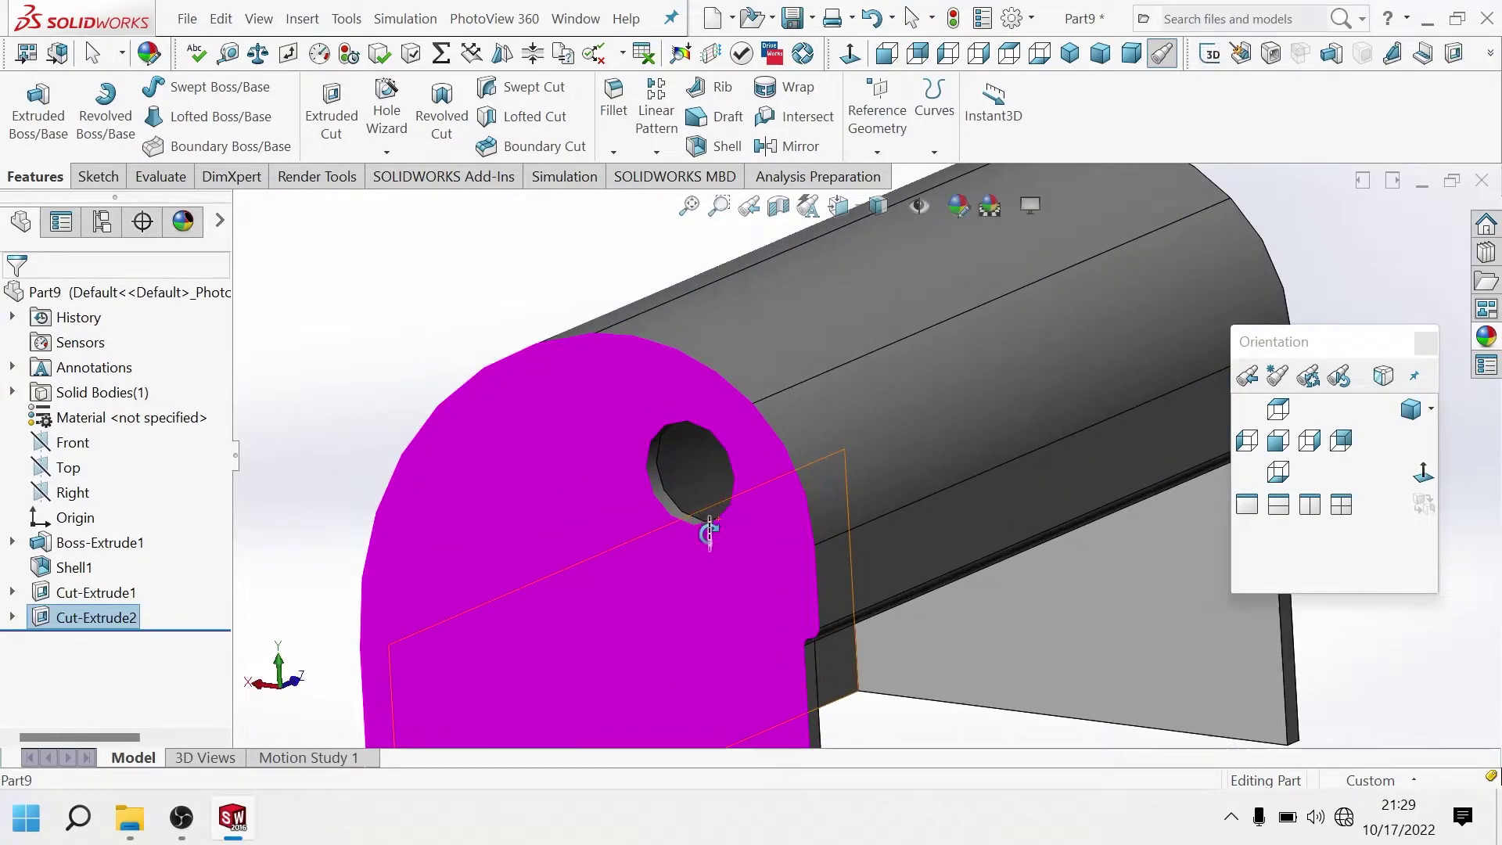
key(Escape)
scroll(748, 496, down, 3)
Sketch a Ø65 circle concentric with the hole on the end face.
click(772, 443)
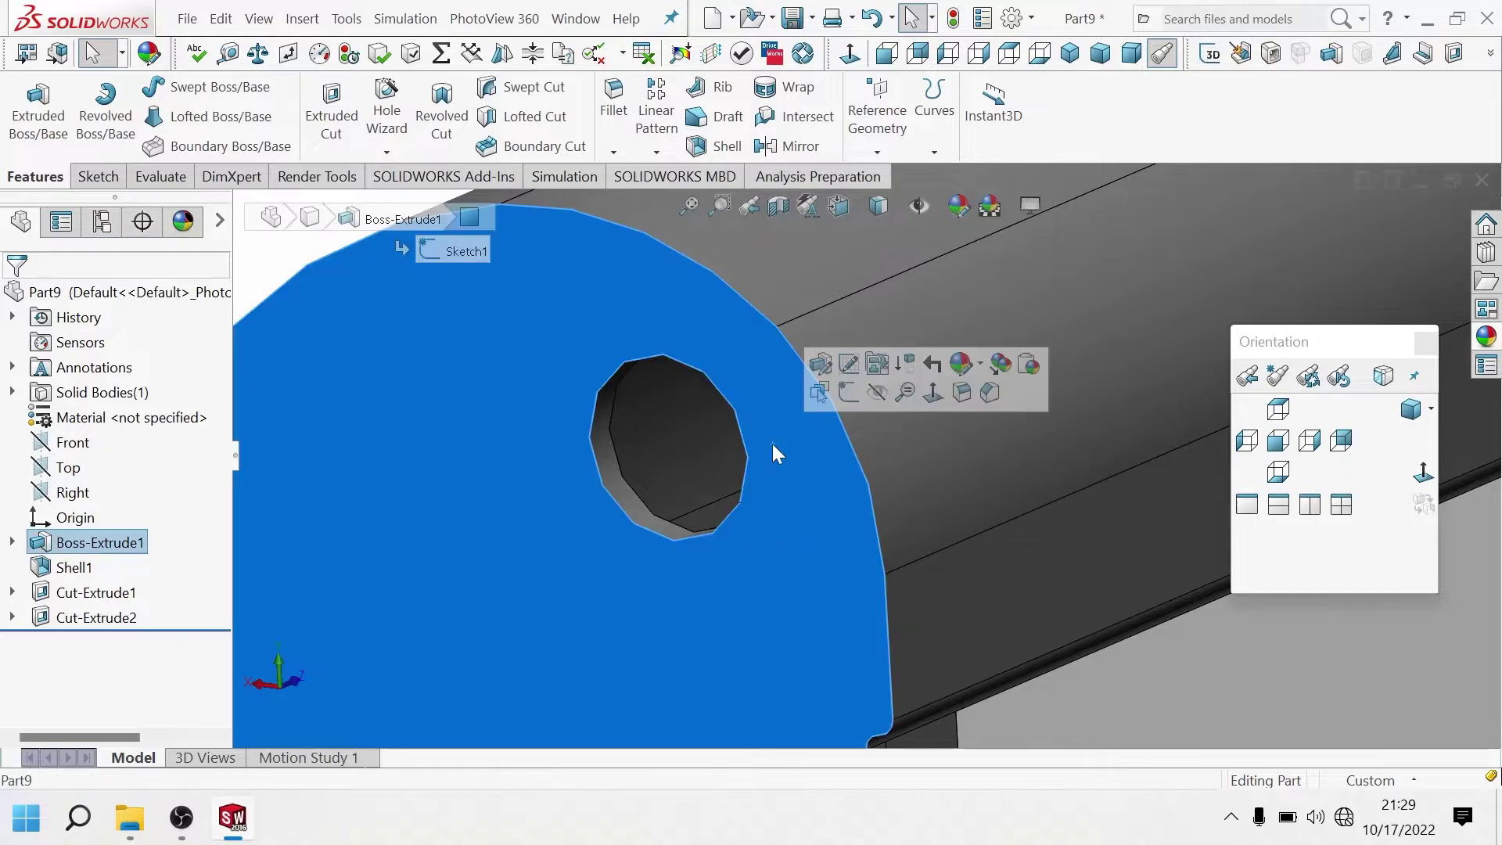
click(98, 177)
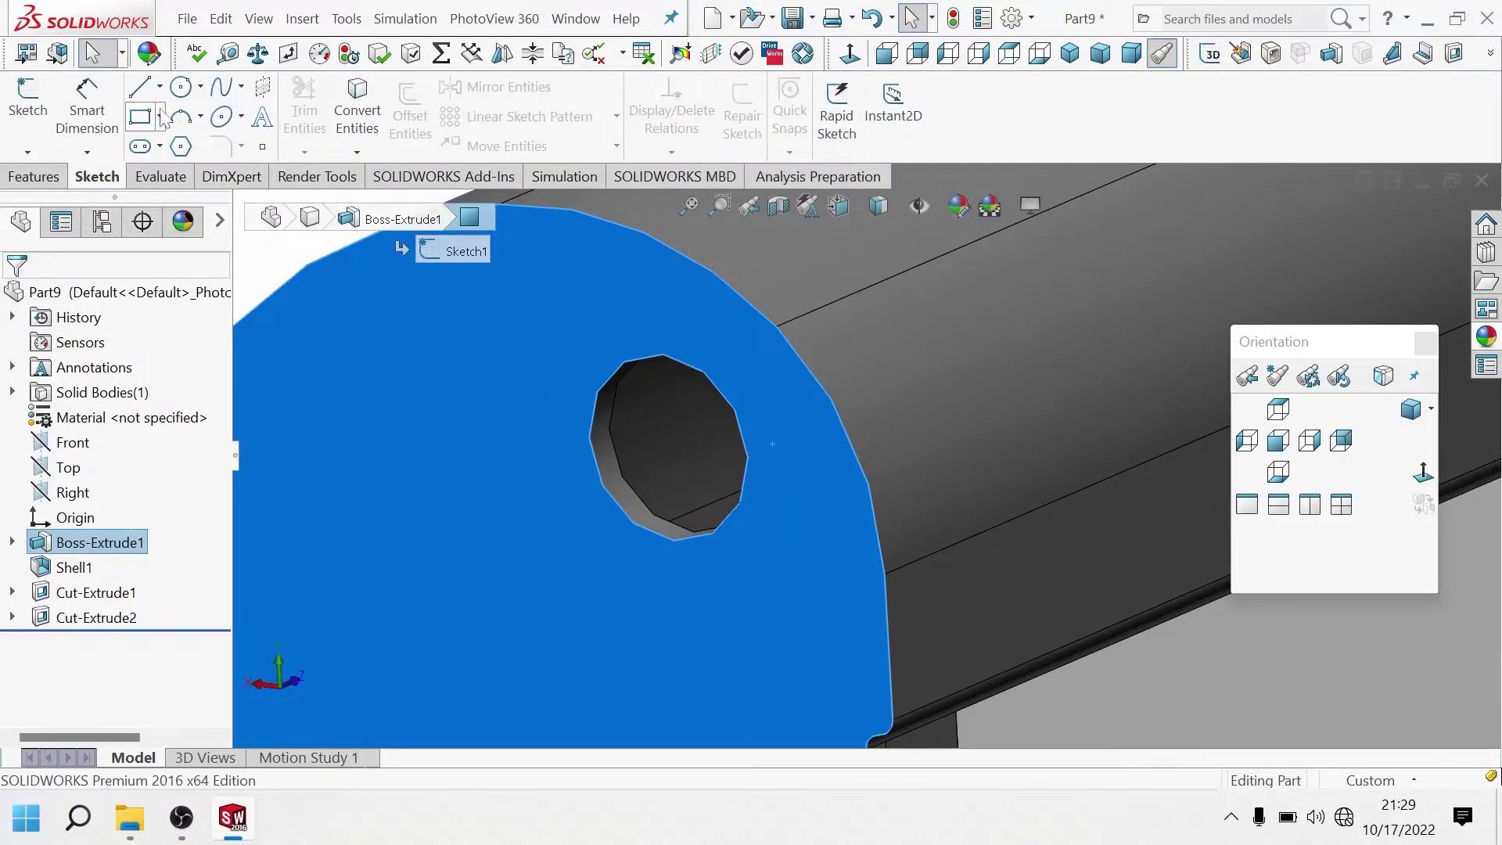
click(188, 90)
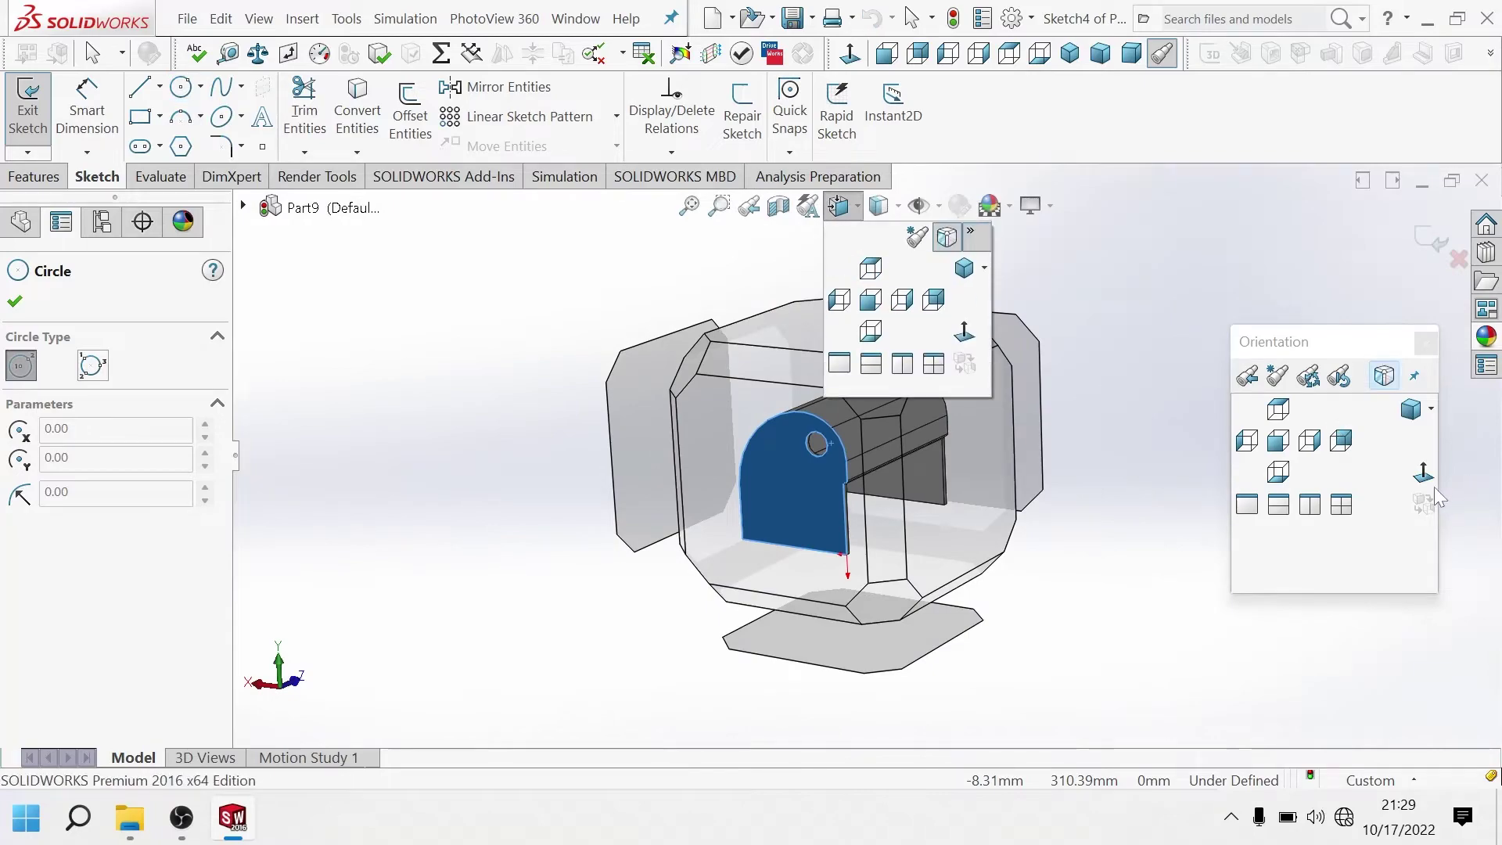
click(1424, 473)
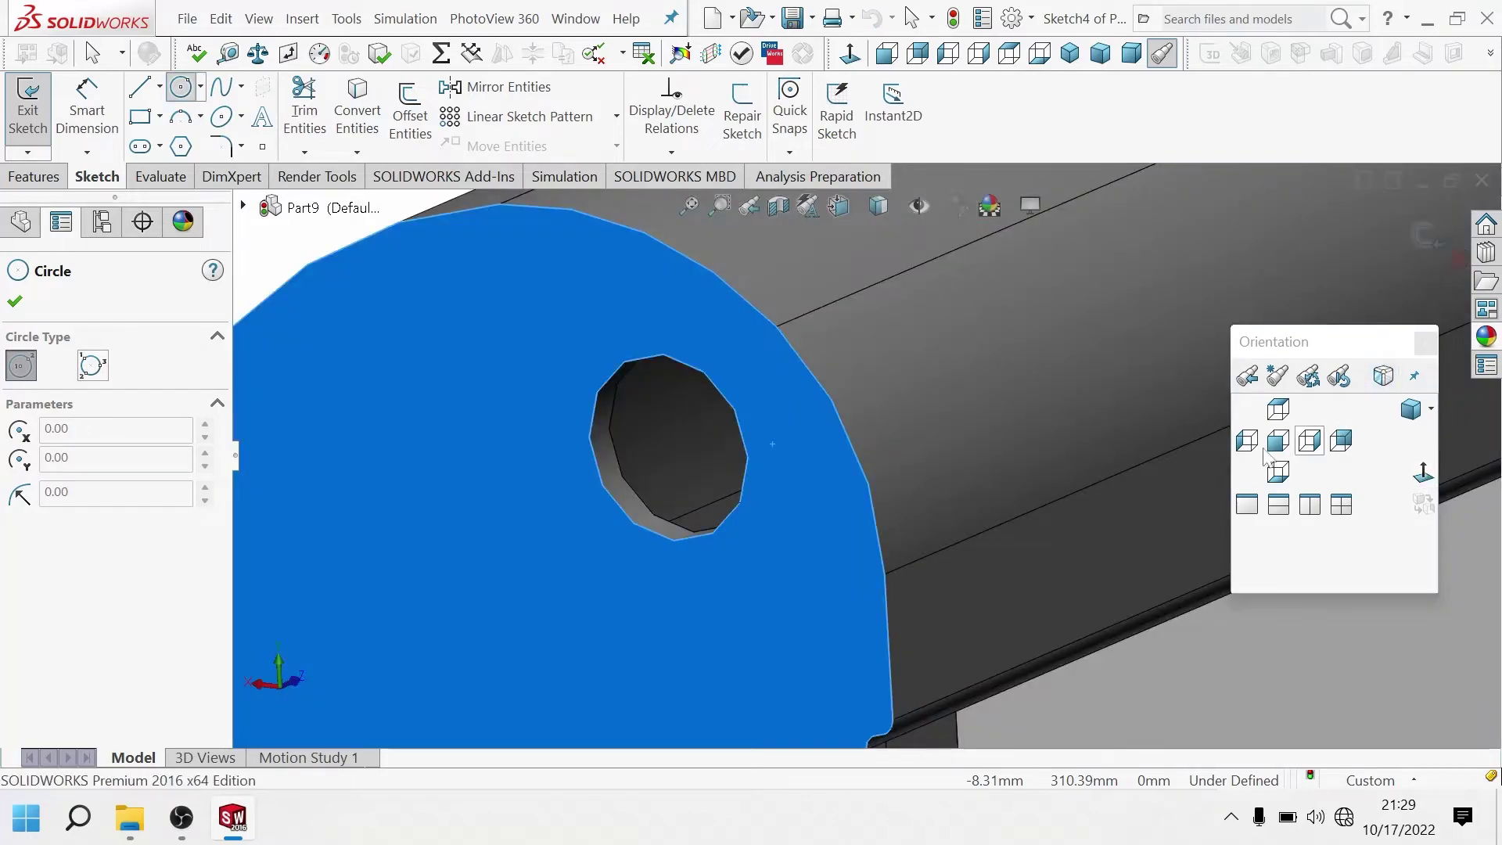
click(1424, 473)
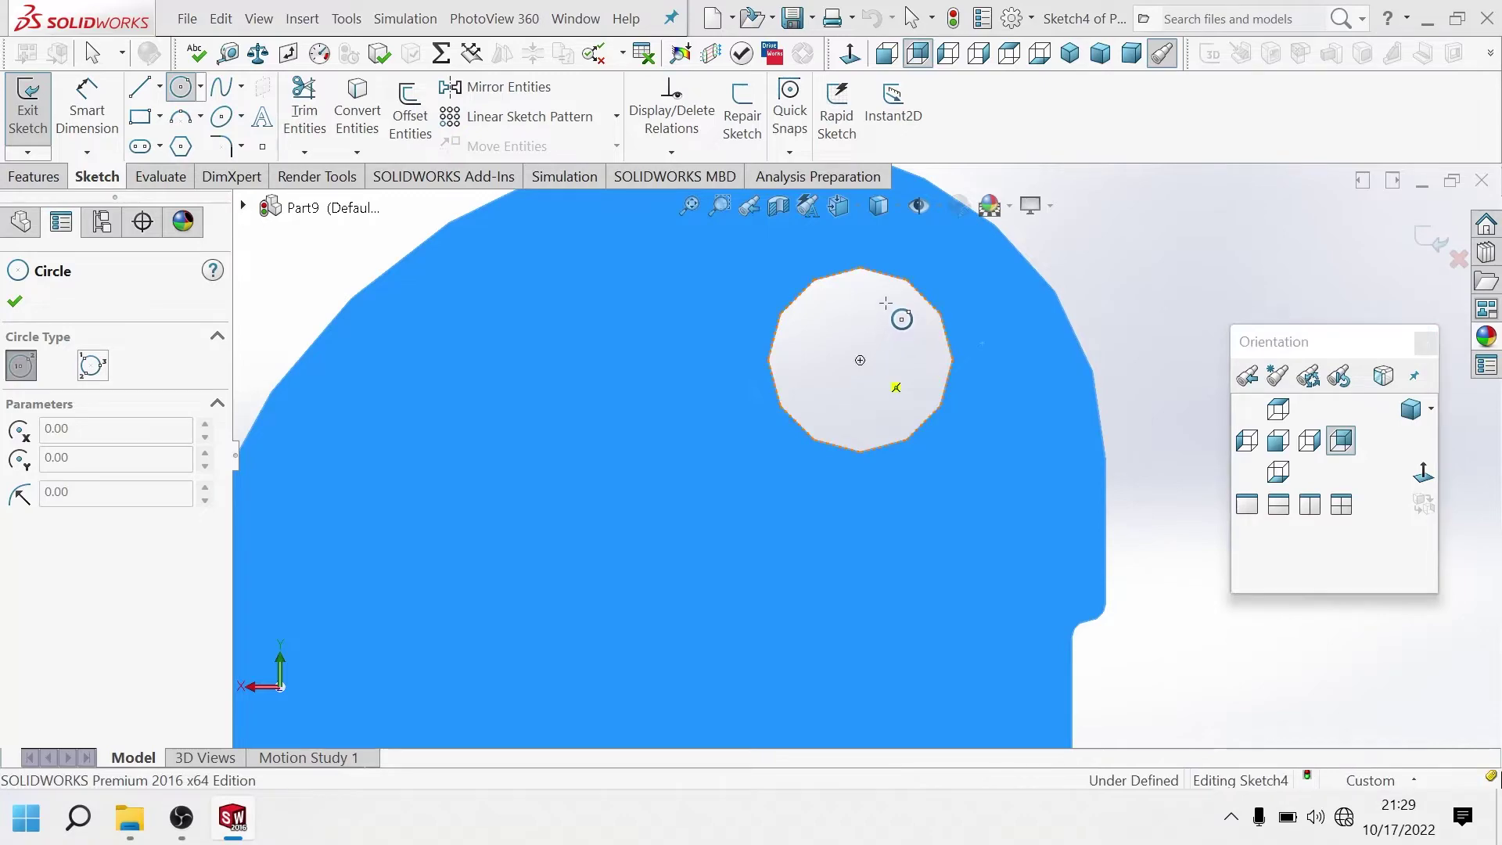
drag(859, 360, 895, 275)
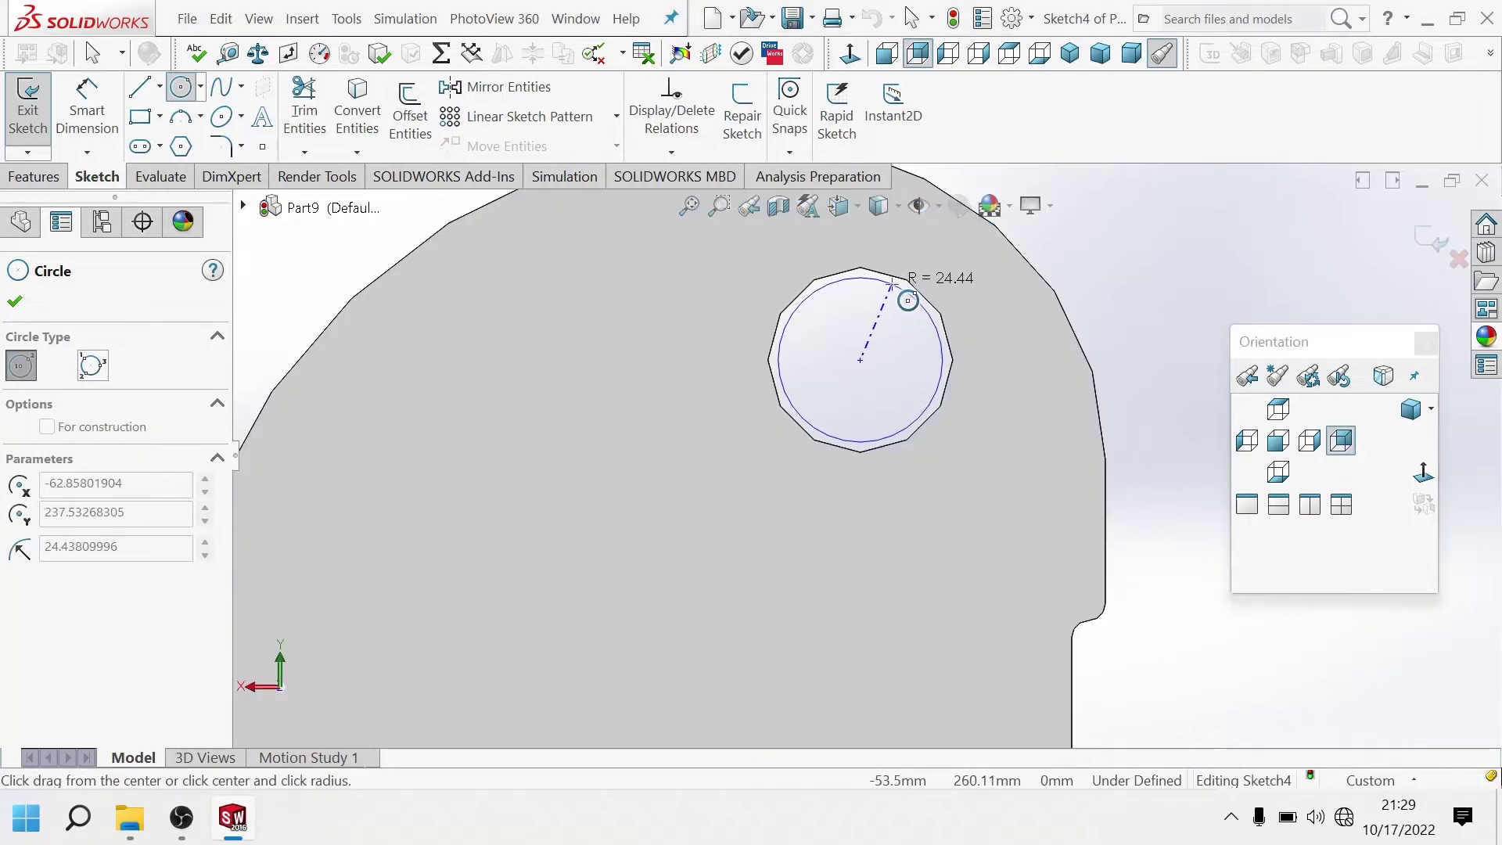
click(859, 361)
click(909, 277)
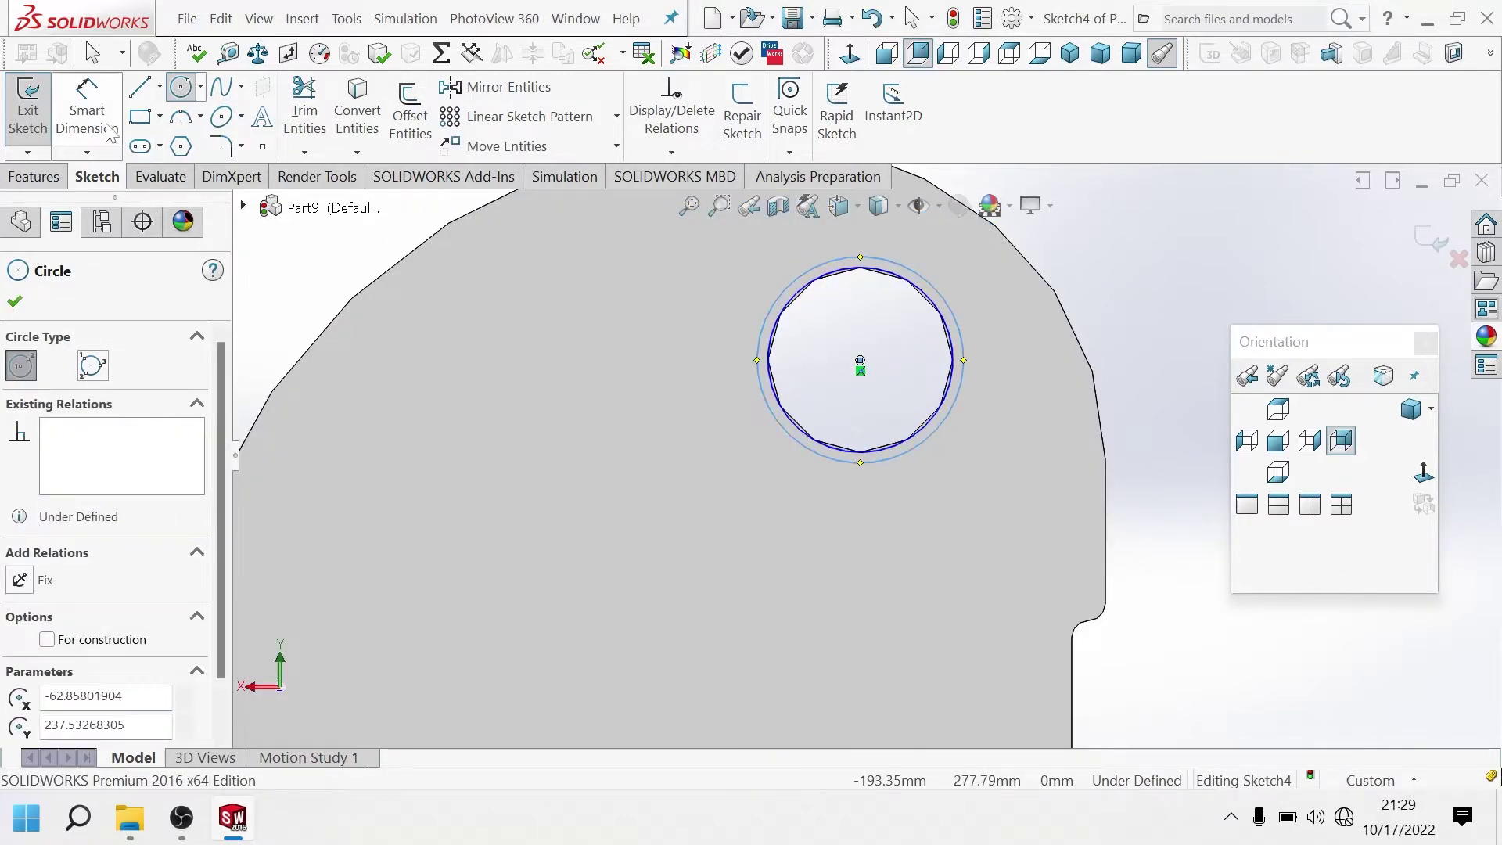
key(Escape)
click(786, 435)
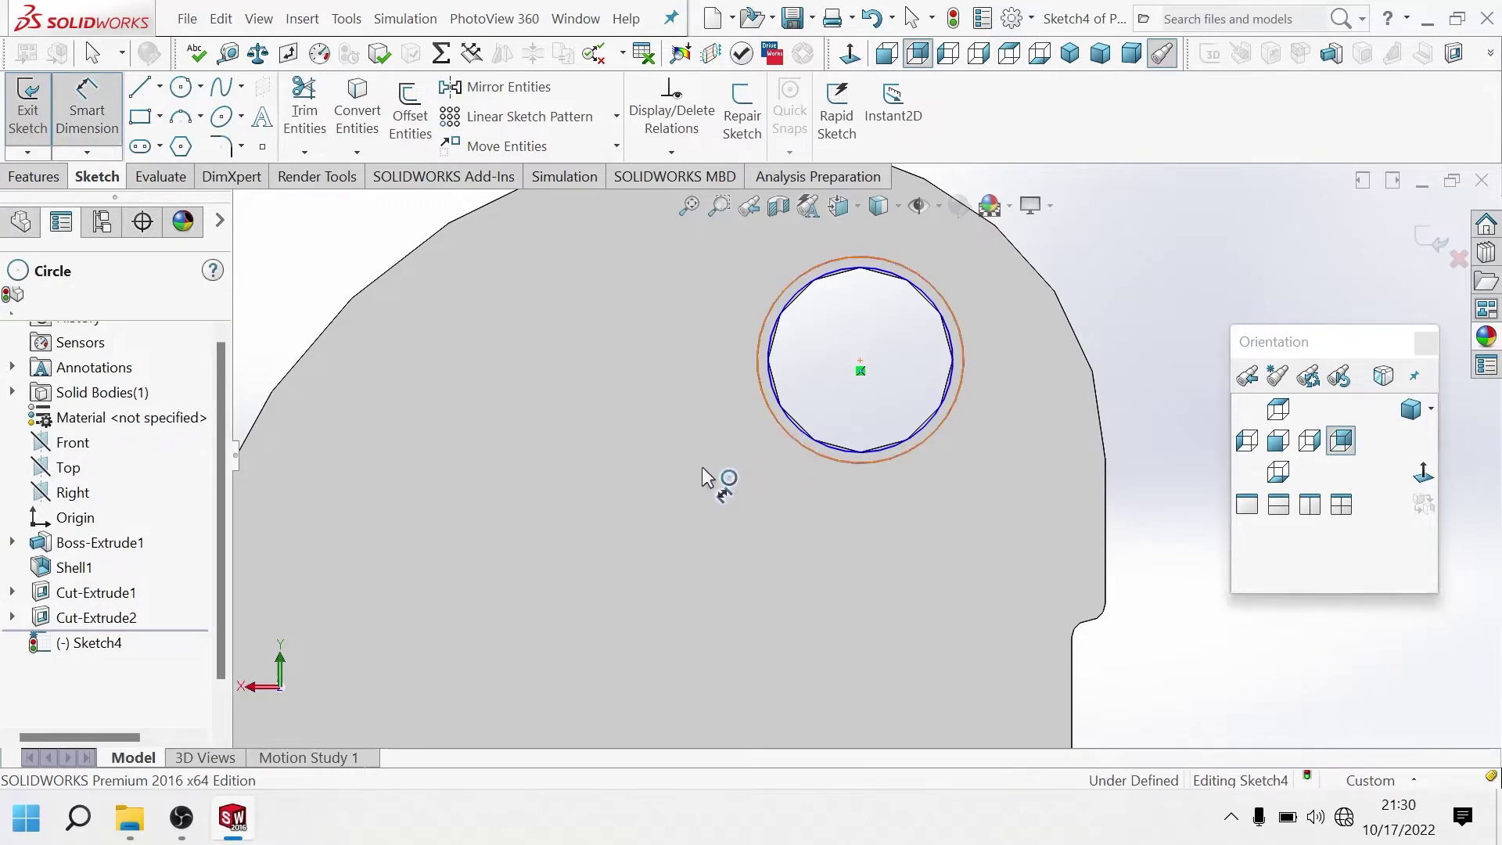
click(708, 473)
text(65)
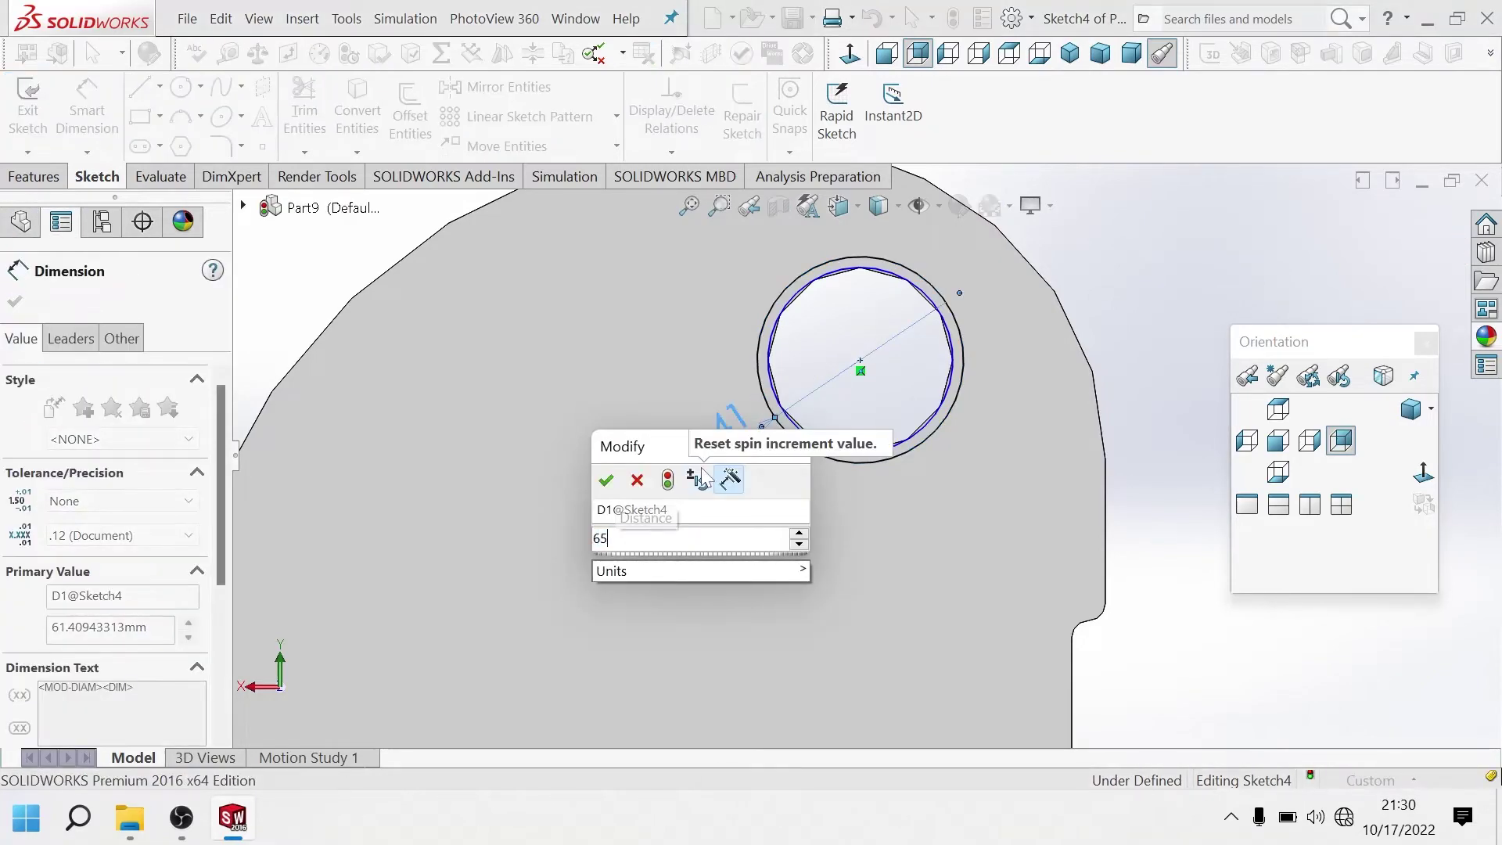
key(Return)
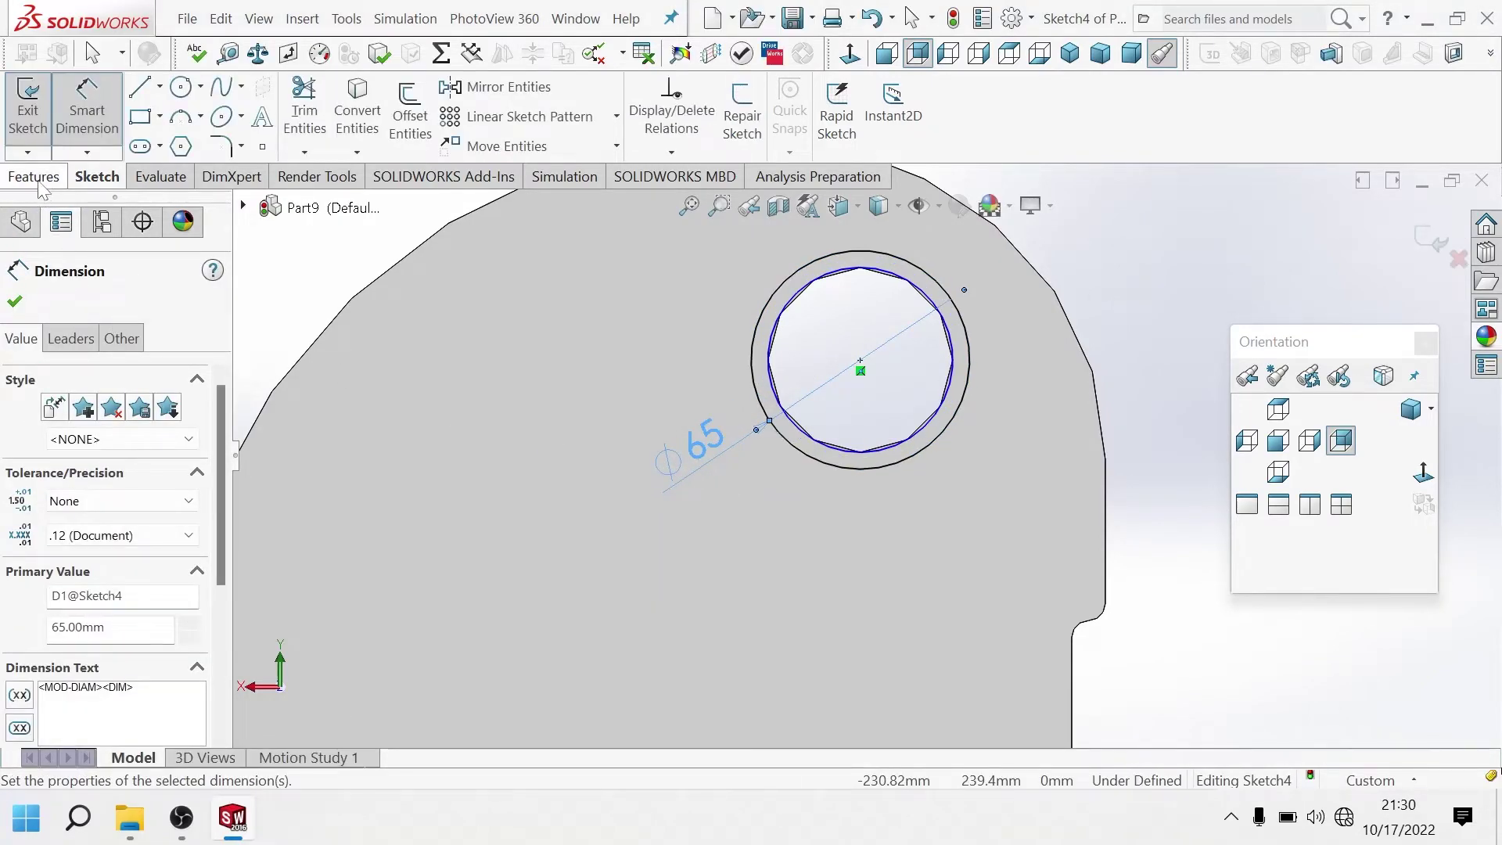
Extrude the Ø65 circle 5 mm into a raised ring, Boss-Extrude2.
click(33, 176)
click(38, 109)
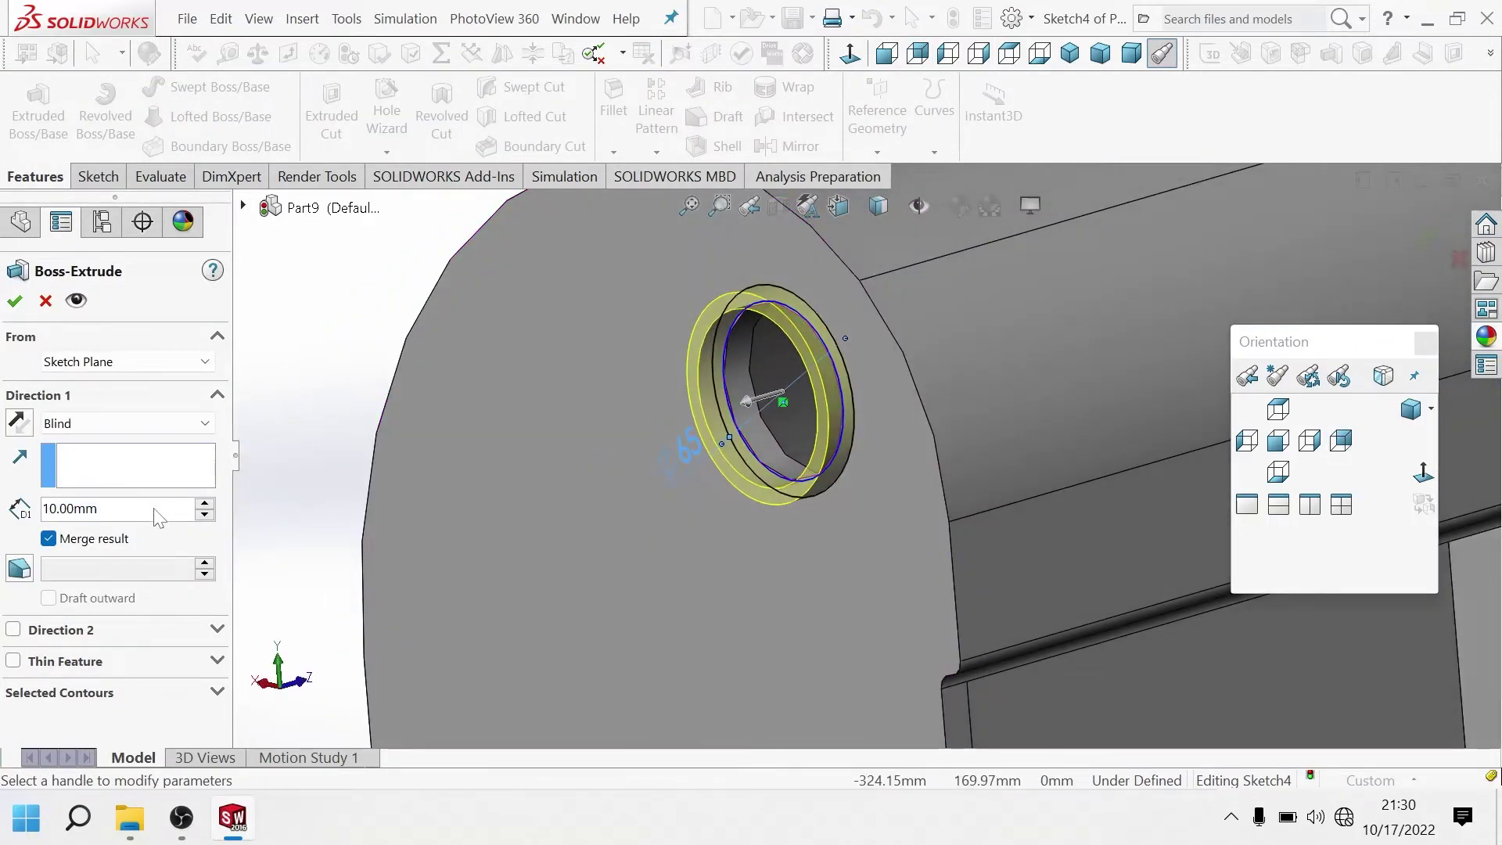
double_click(79, 512)
text(5)
key(Return)
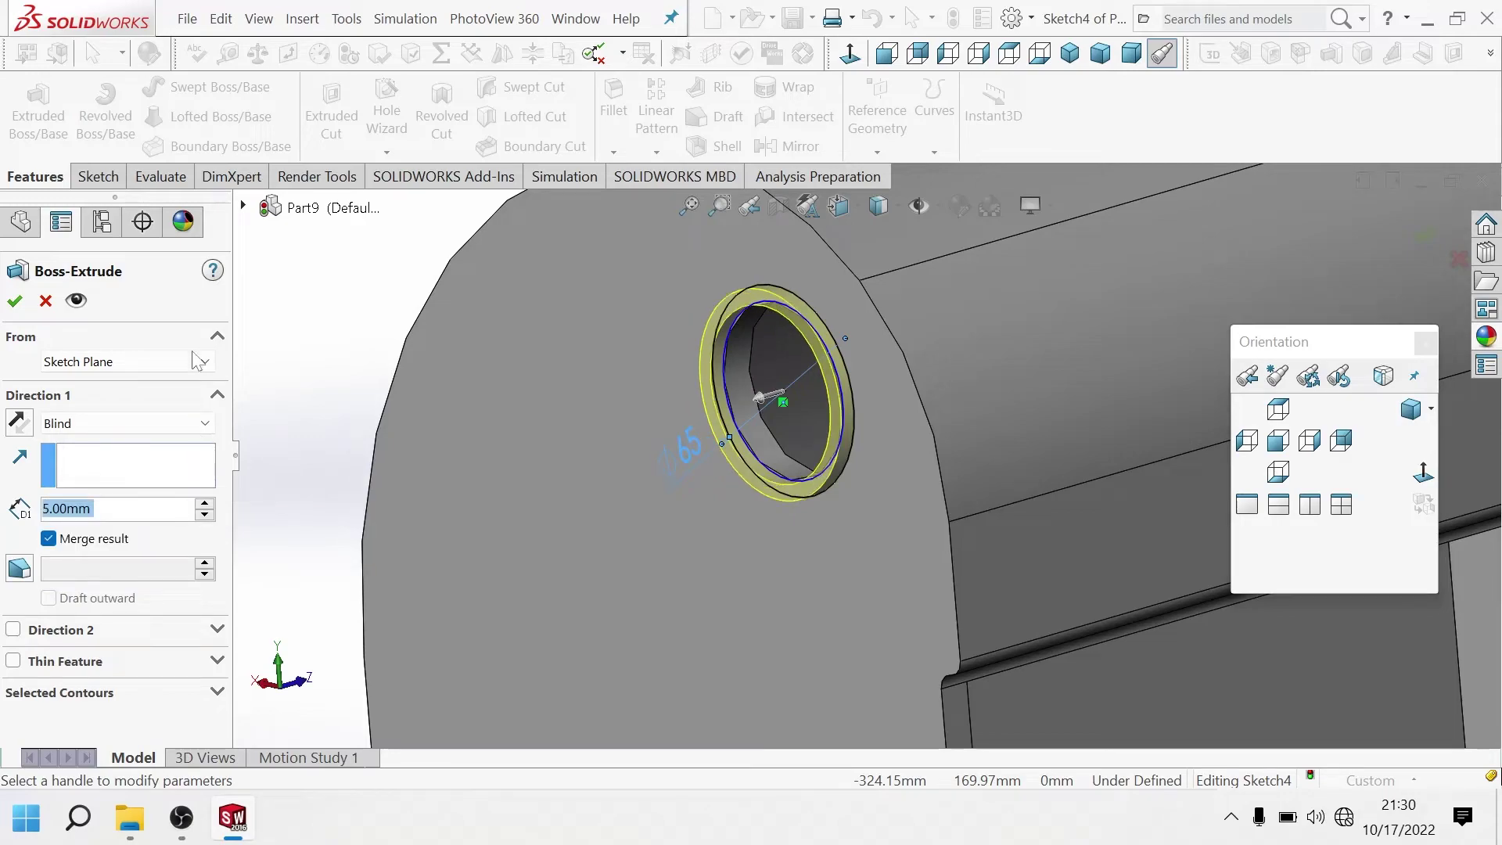
click(47, 302)
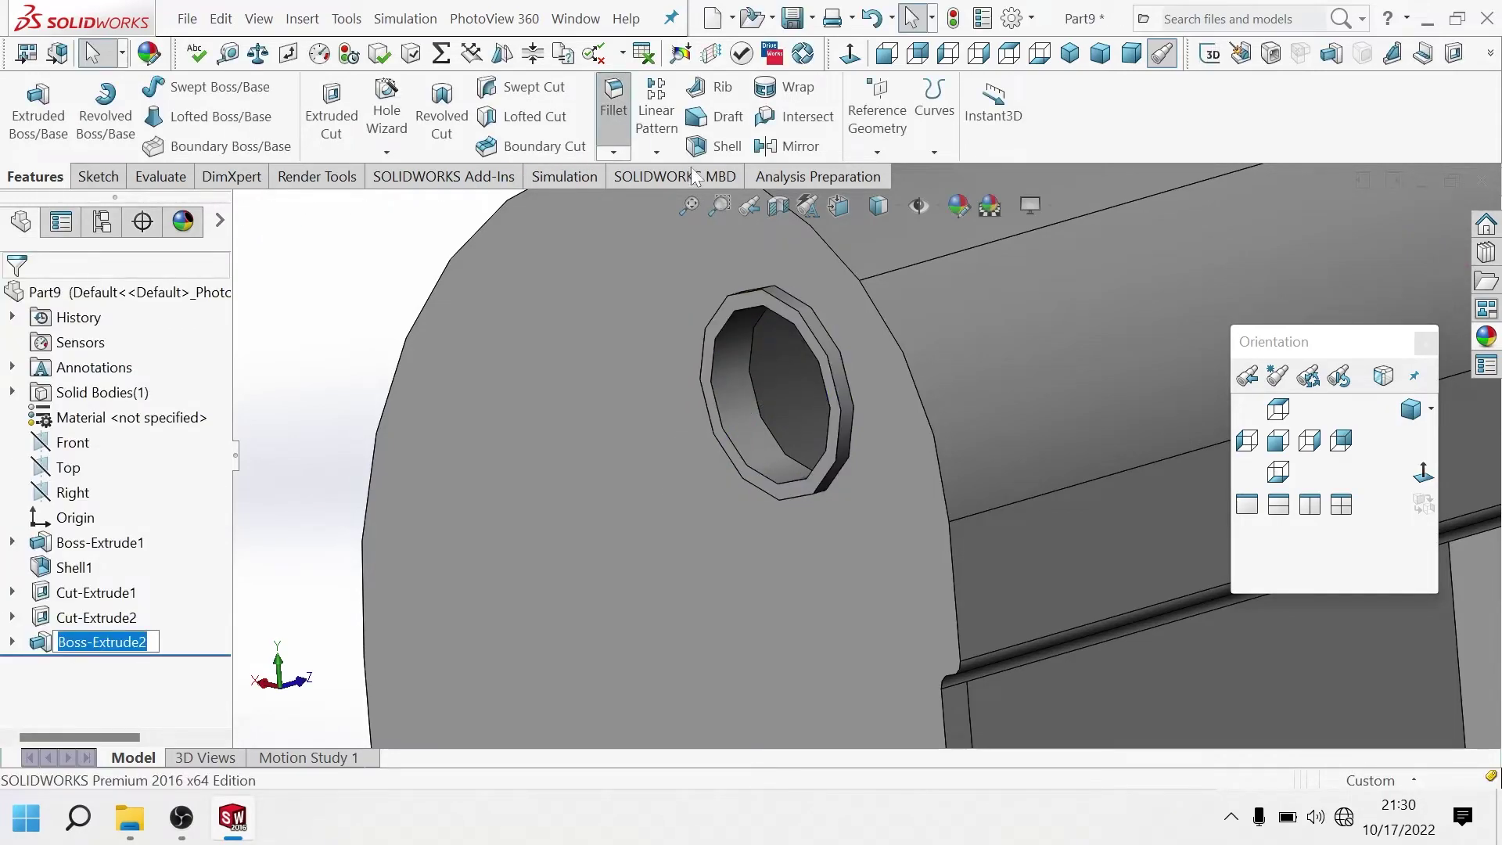
click(615, 117)
Select the raised ring's outer face for filleting, clearing the wrongly picked edges.
scroll(788, 288, down, 3)
scroll(790, 302, down, 1)
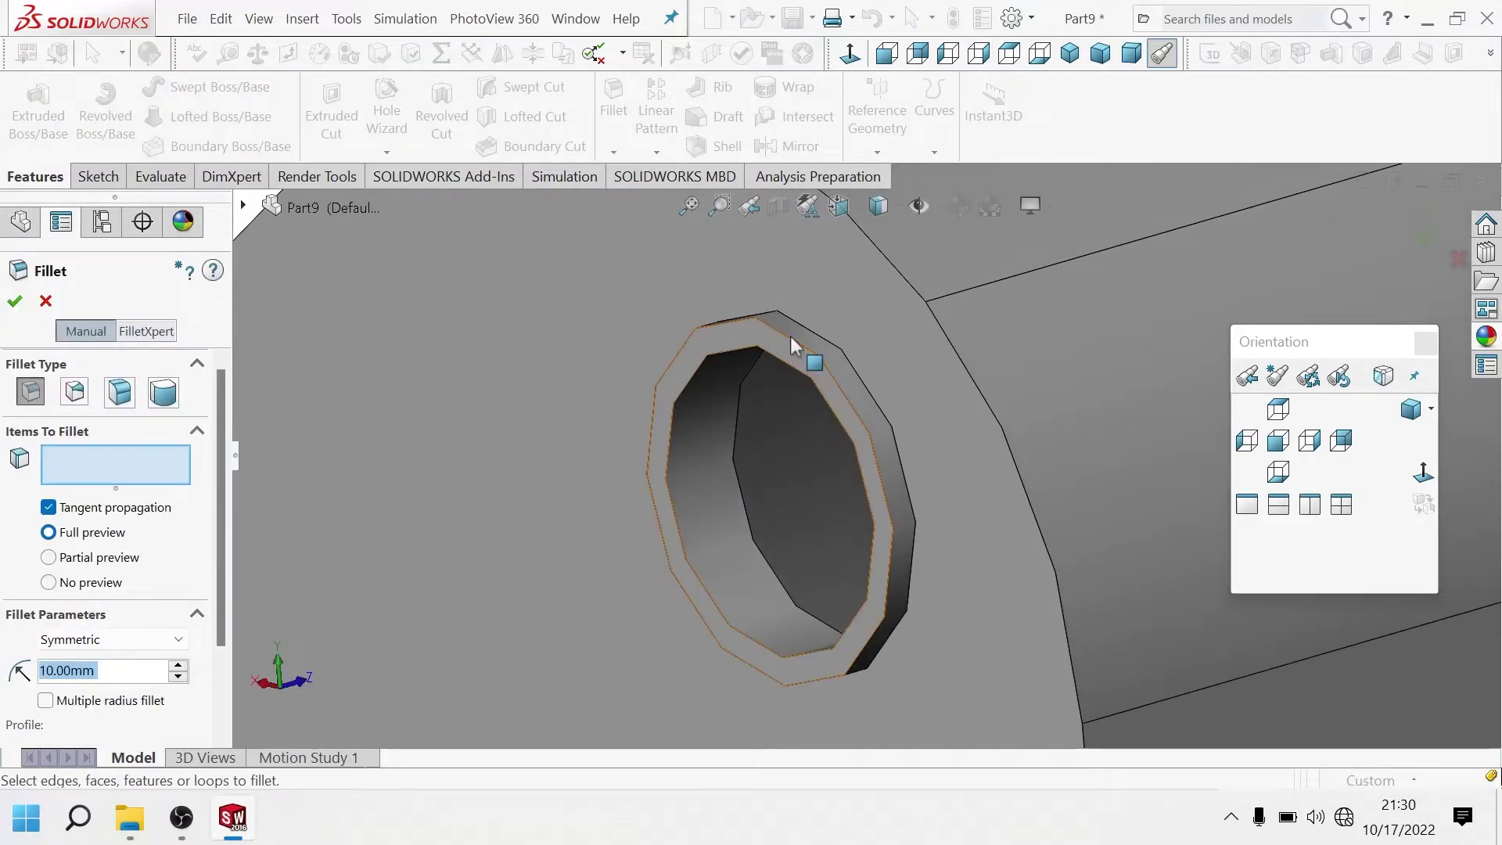
click(790, 335)
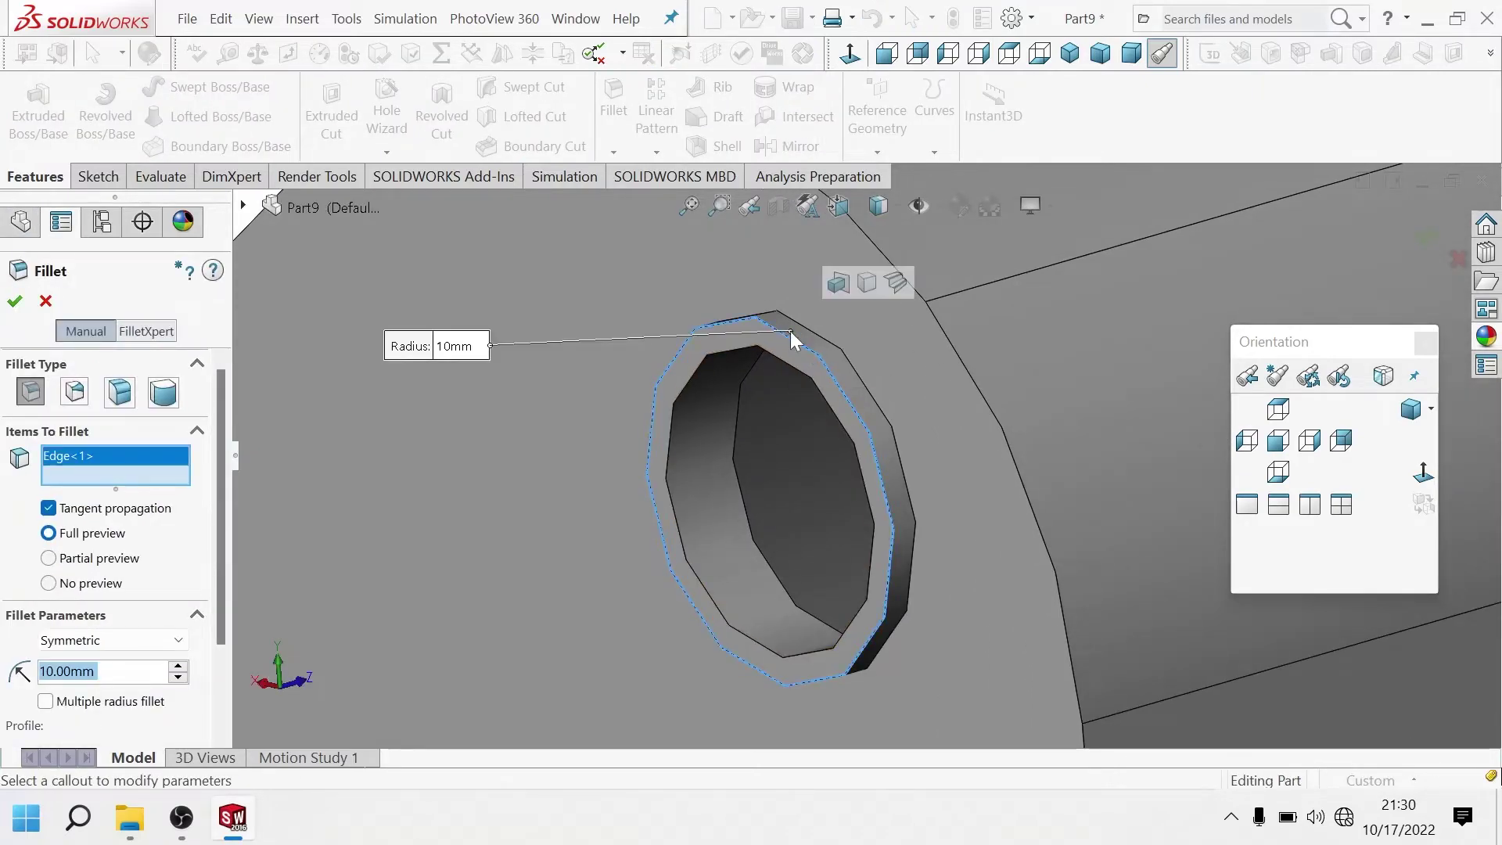
right_click(119, 465)
click(262, 472)
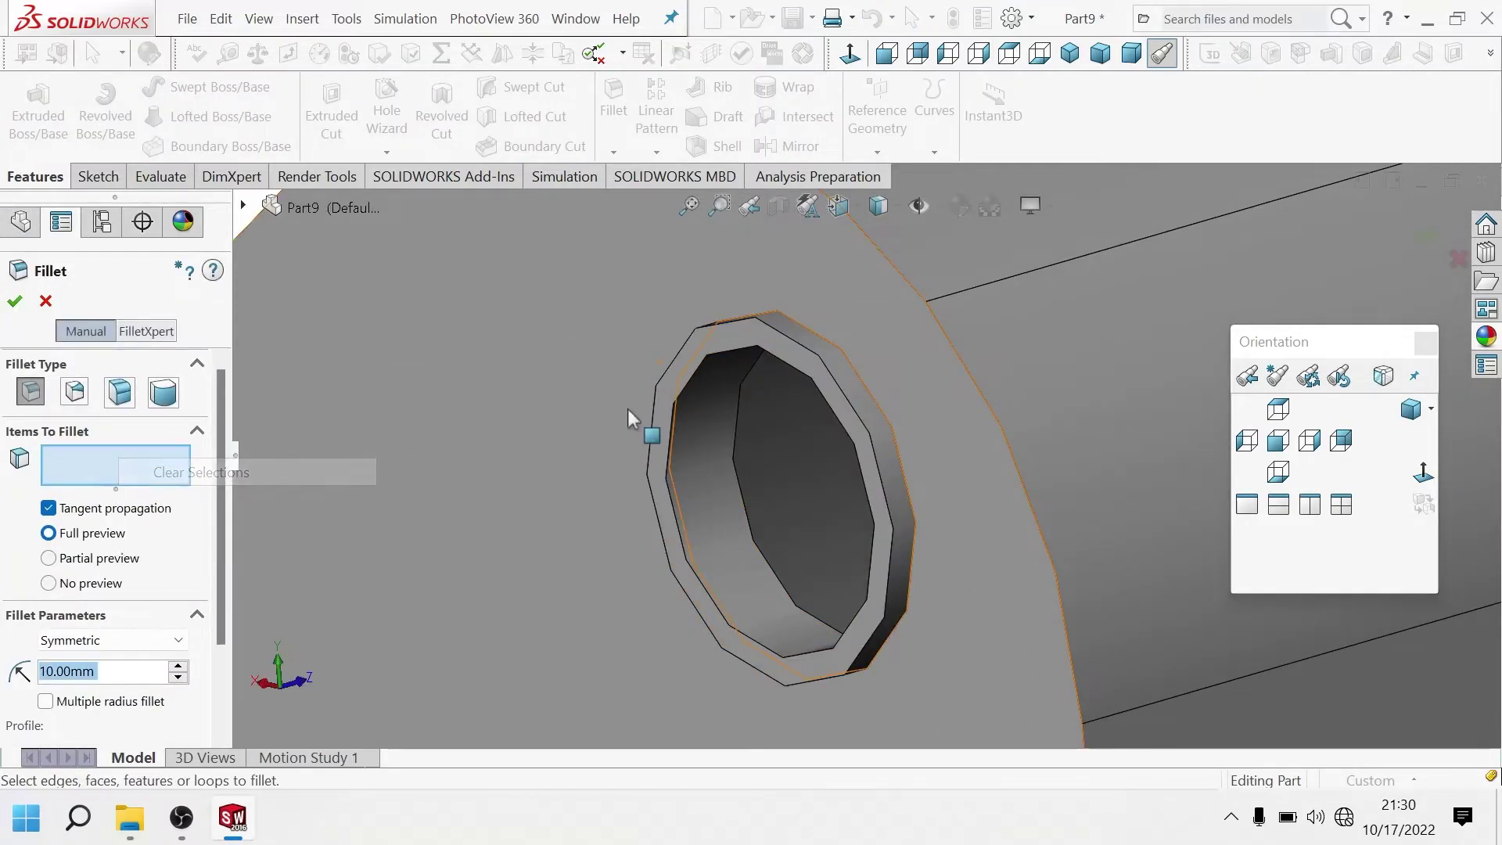
click(795, 338)
right_click(82, 470)
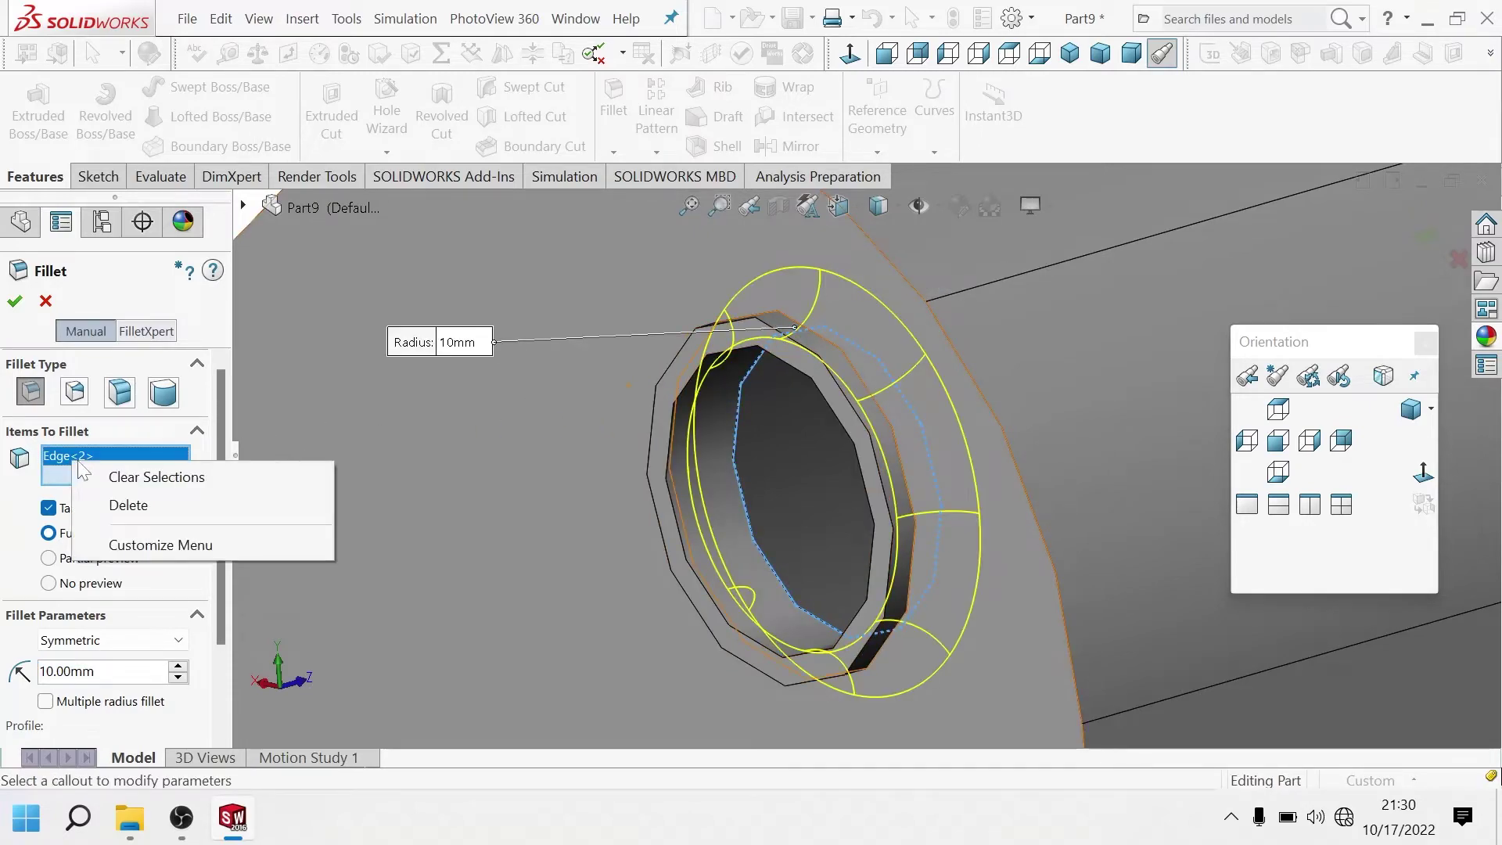
click(156, 476)
click(815, 338)
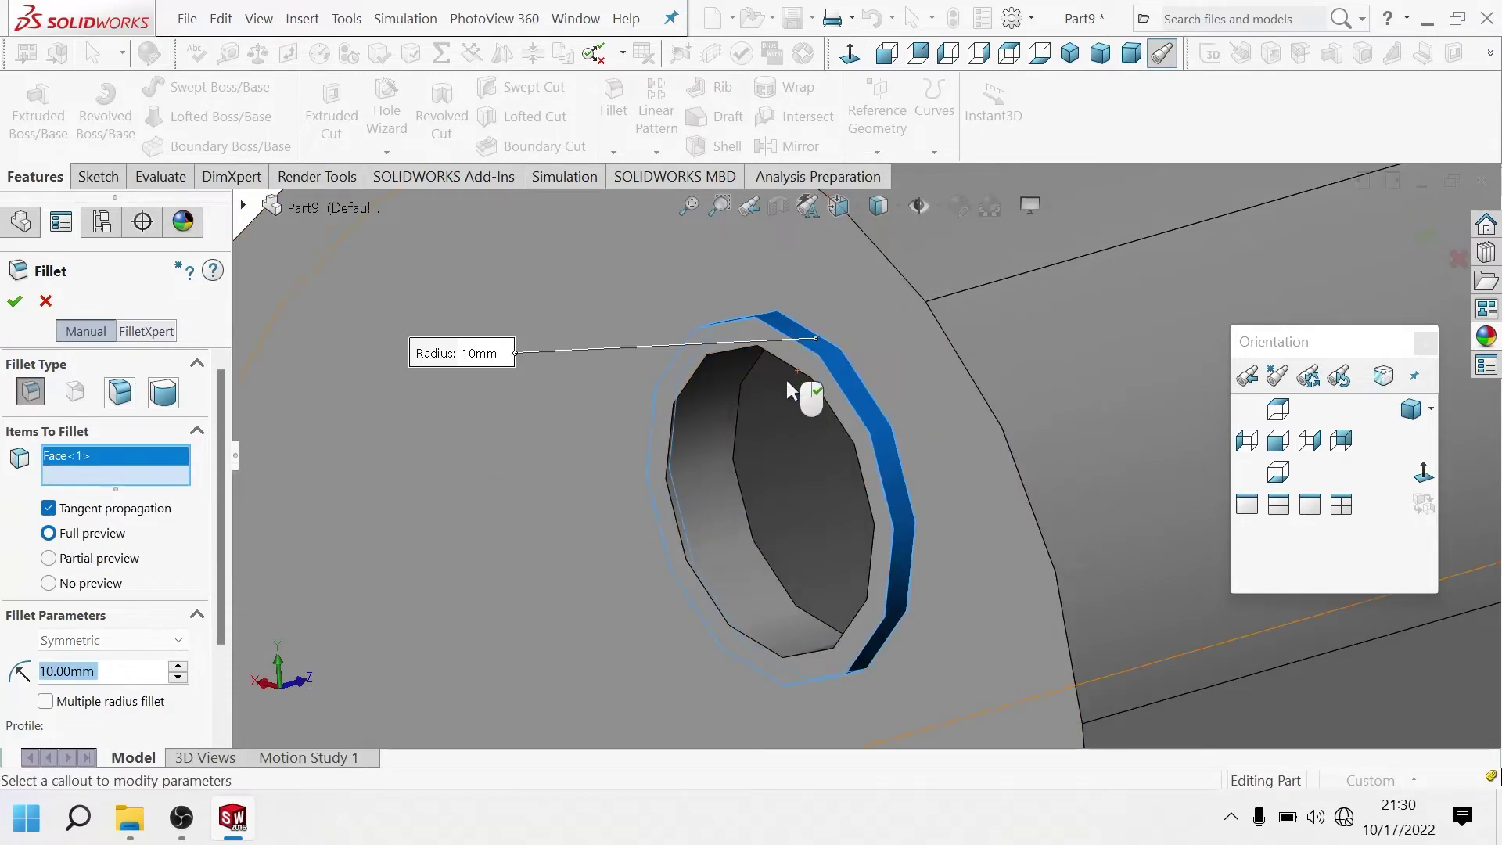
Apply a 2 mm radius to the ring and accept Fillet1.
text(2)
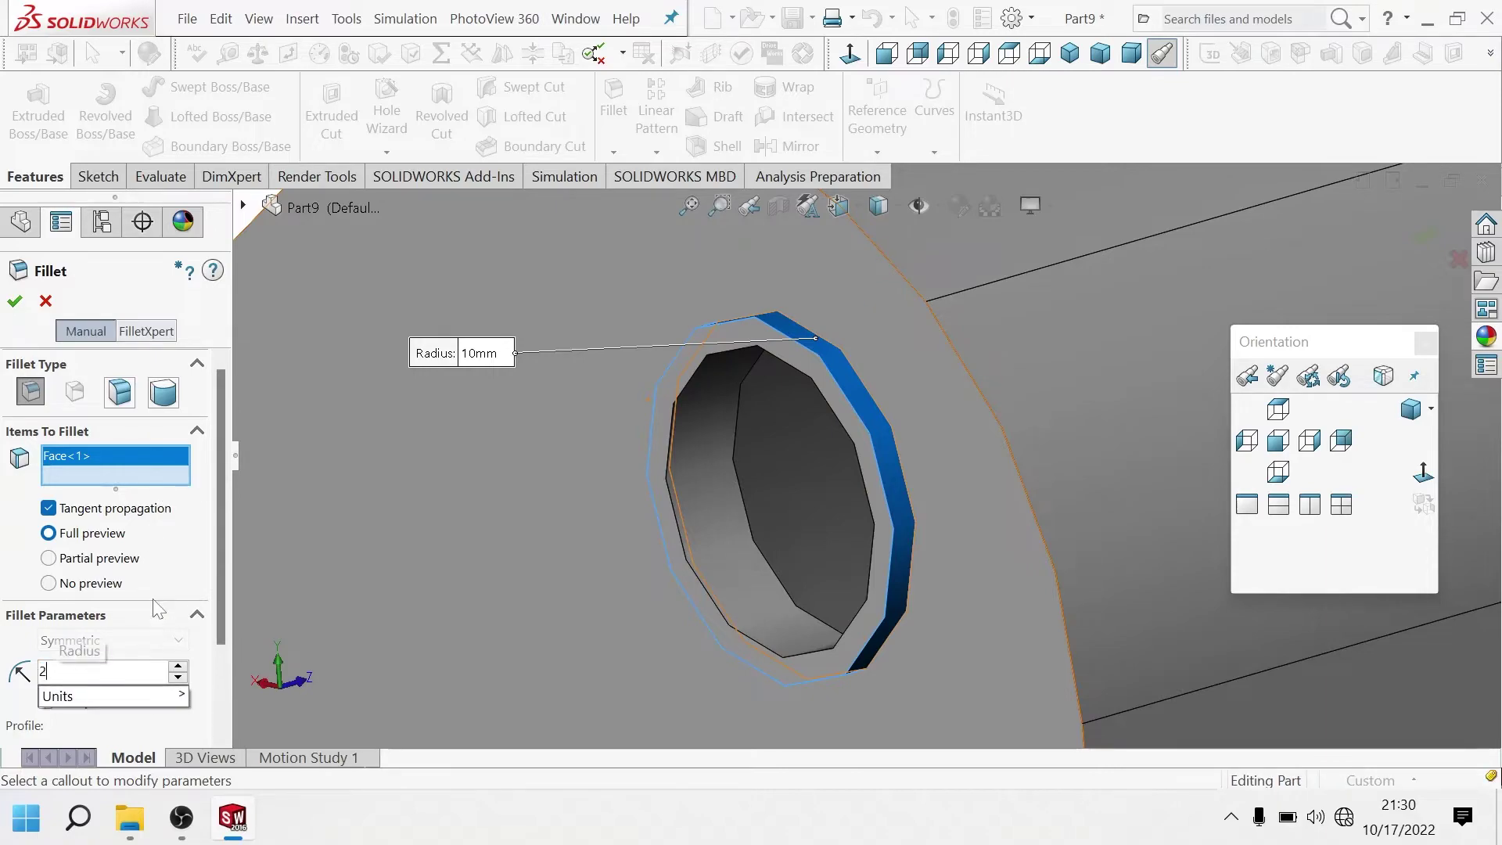
key(Return)
middle_drag(473, 626, 491, 555)
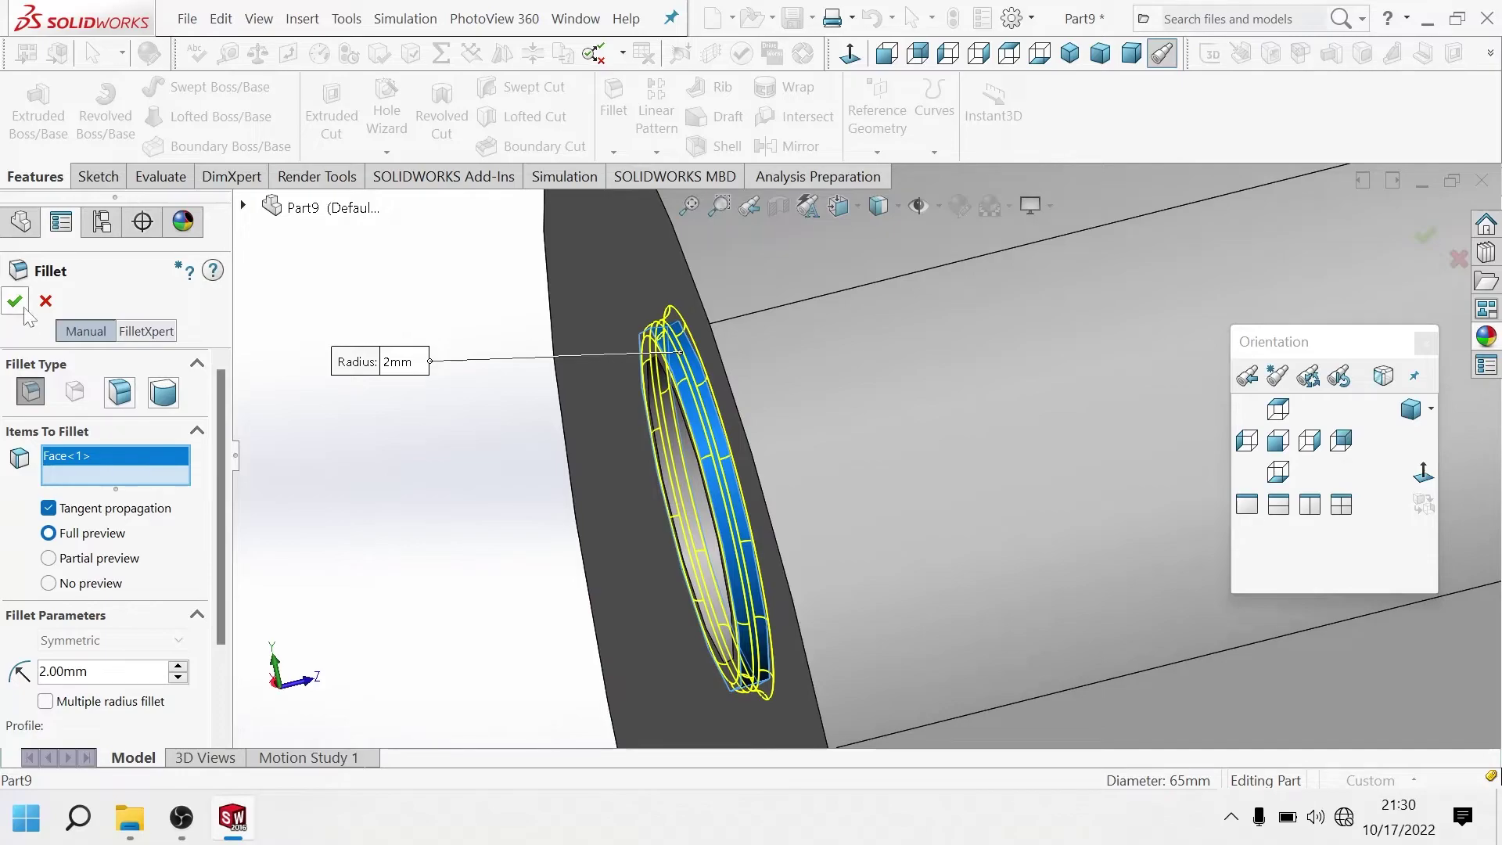
key(Return)
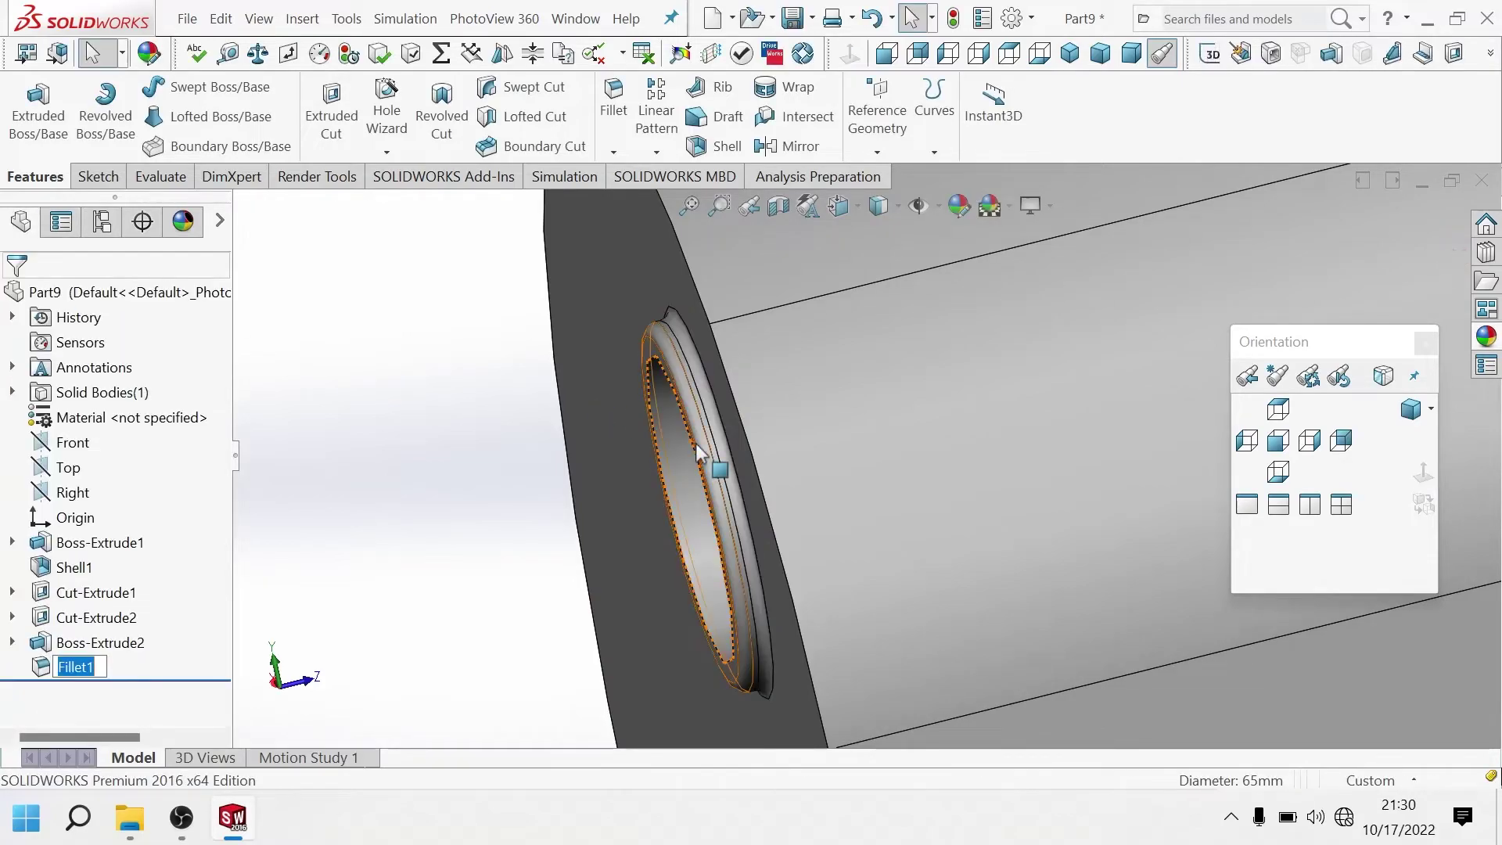
mouse_move(678, 439)
middle_down()
mouse_move(923, 435)
mouse_move(874, 454)
mouse_move(1025, 501)
mouse_move(1045, 451)
middle_up()
scroll(922, 434, up, 5)
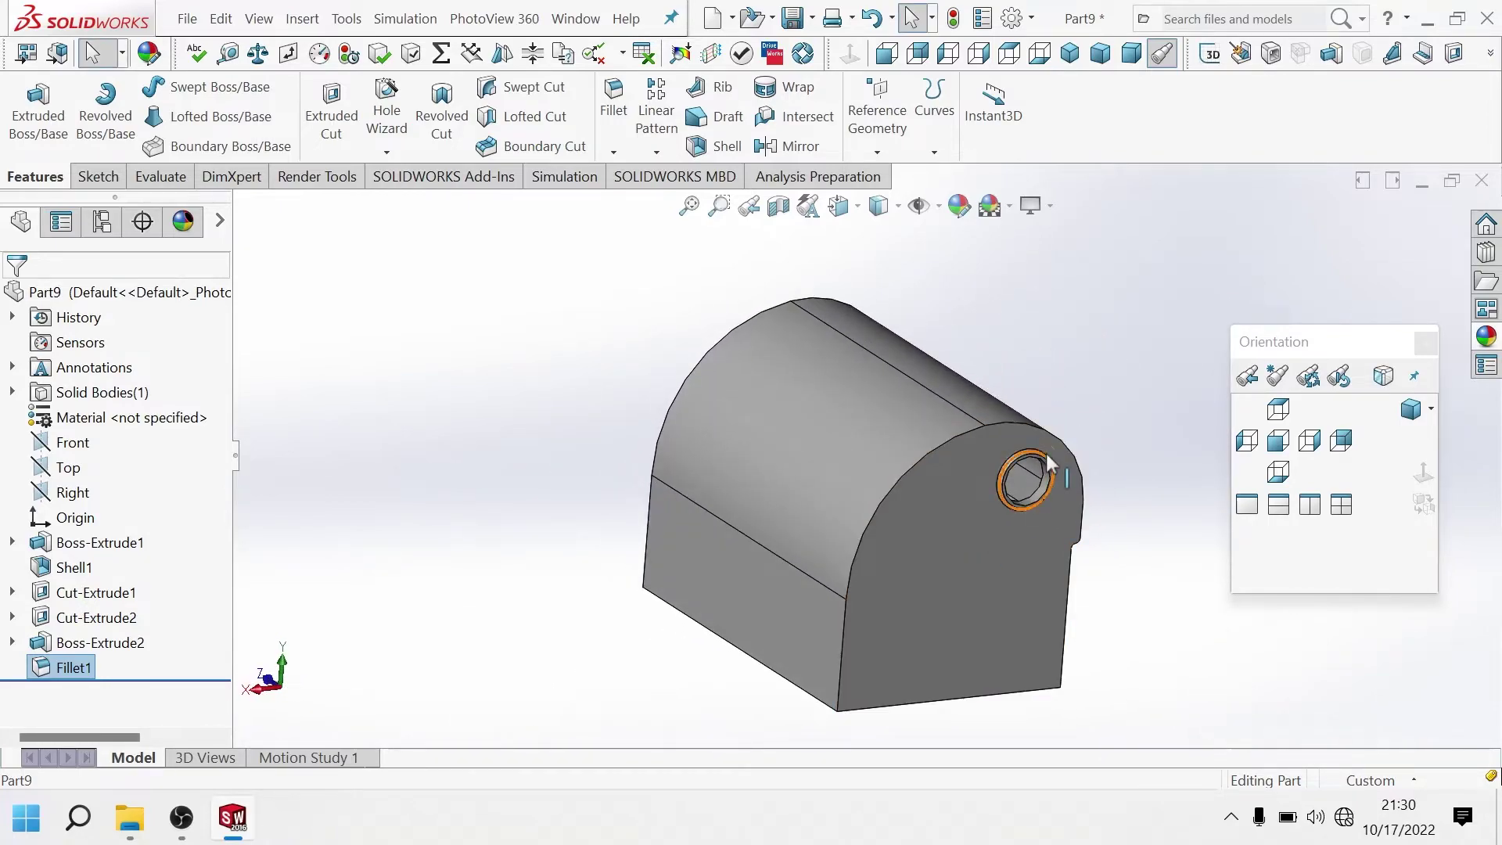
scroll(1045, 451, up, 3)
scroll(1010, 539, up, 3)
scroll(1010, 538, down, 5)
Mirror Boss-Extrude2 and Fillet1 across the Front plane to copy the filleted ring onto the opposite end.
mouse_move(1060, 503)
middle_down()
mouse_move(984, 485)
mouse_move(938, 501)
middle_up()
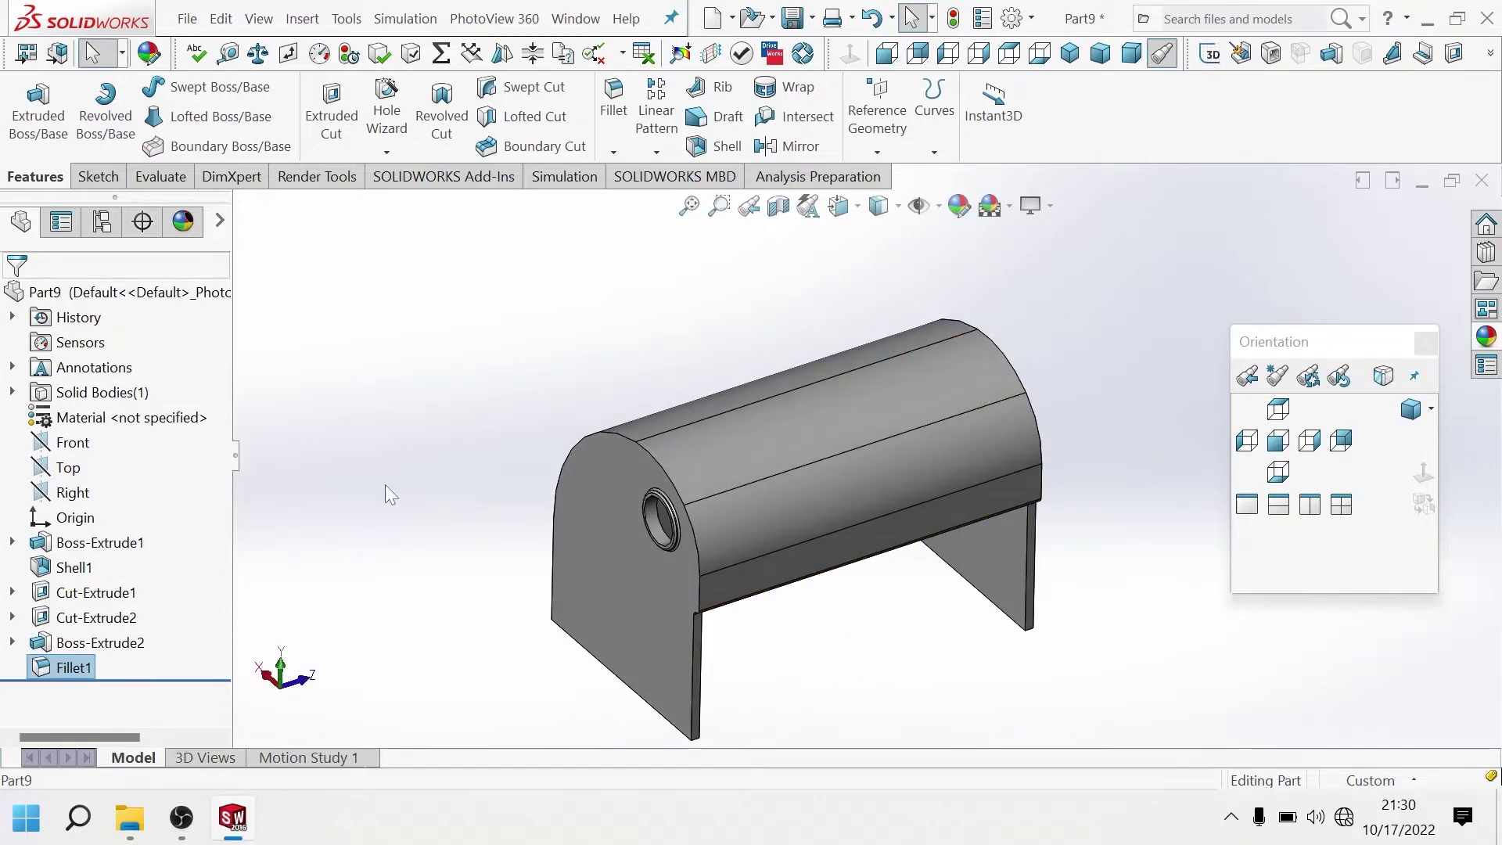
click(71, 443)
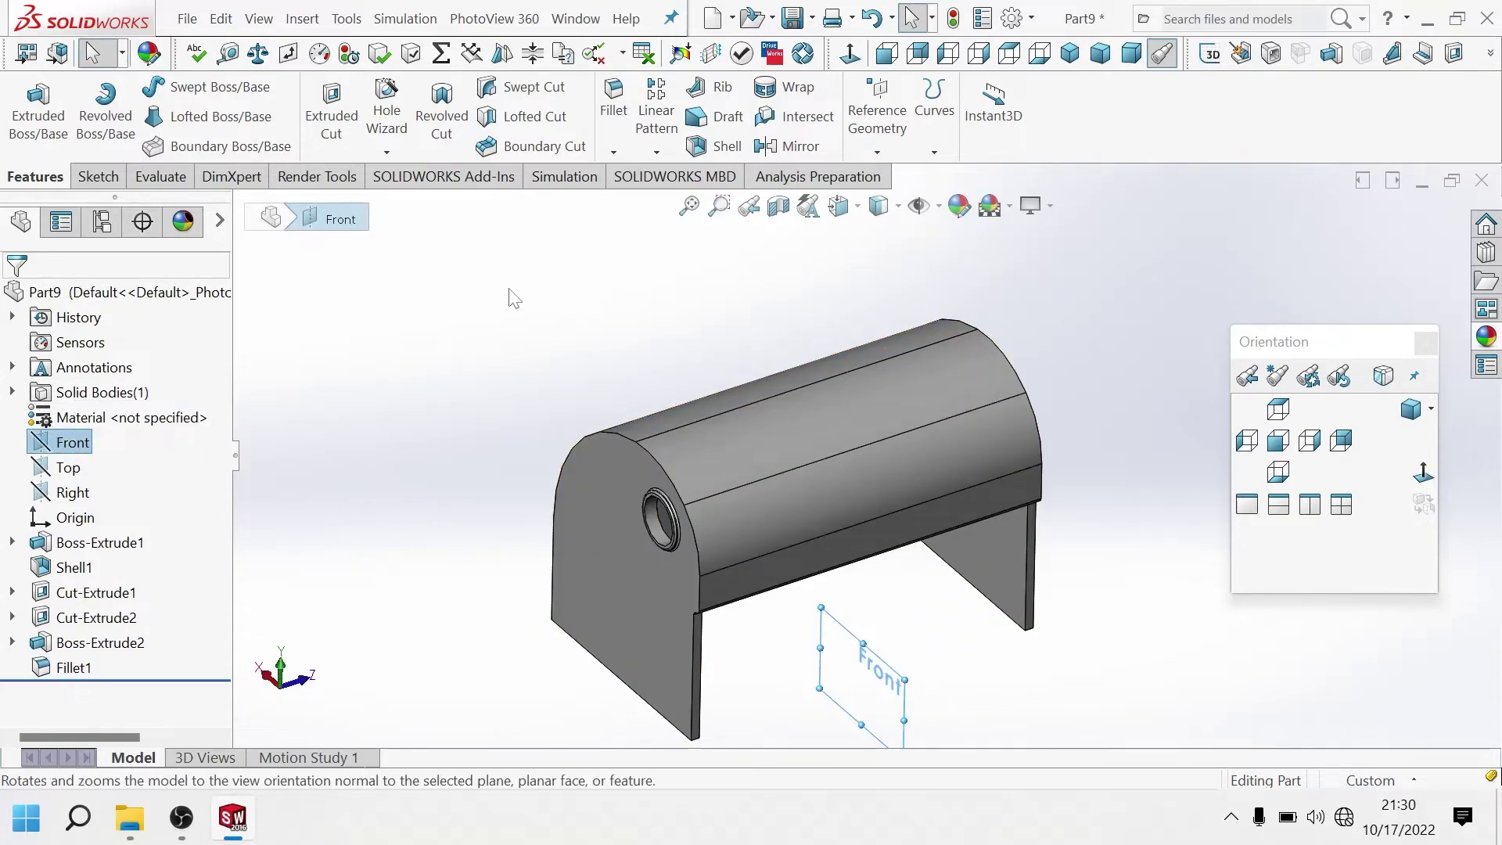
click(669, 154)
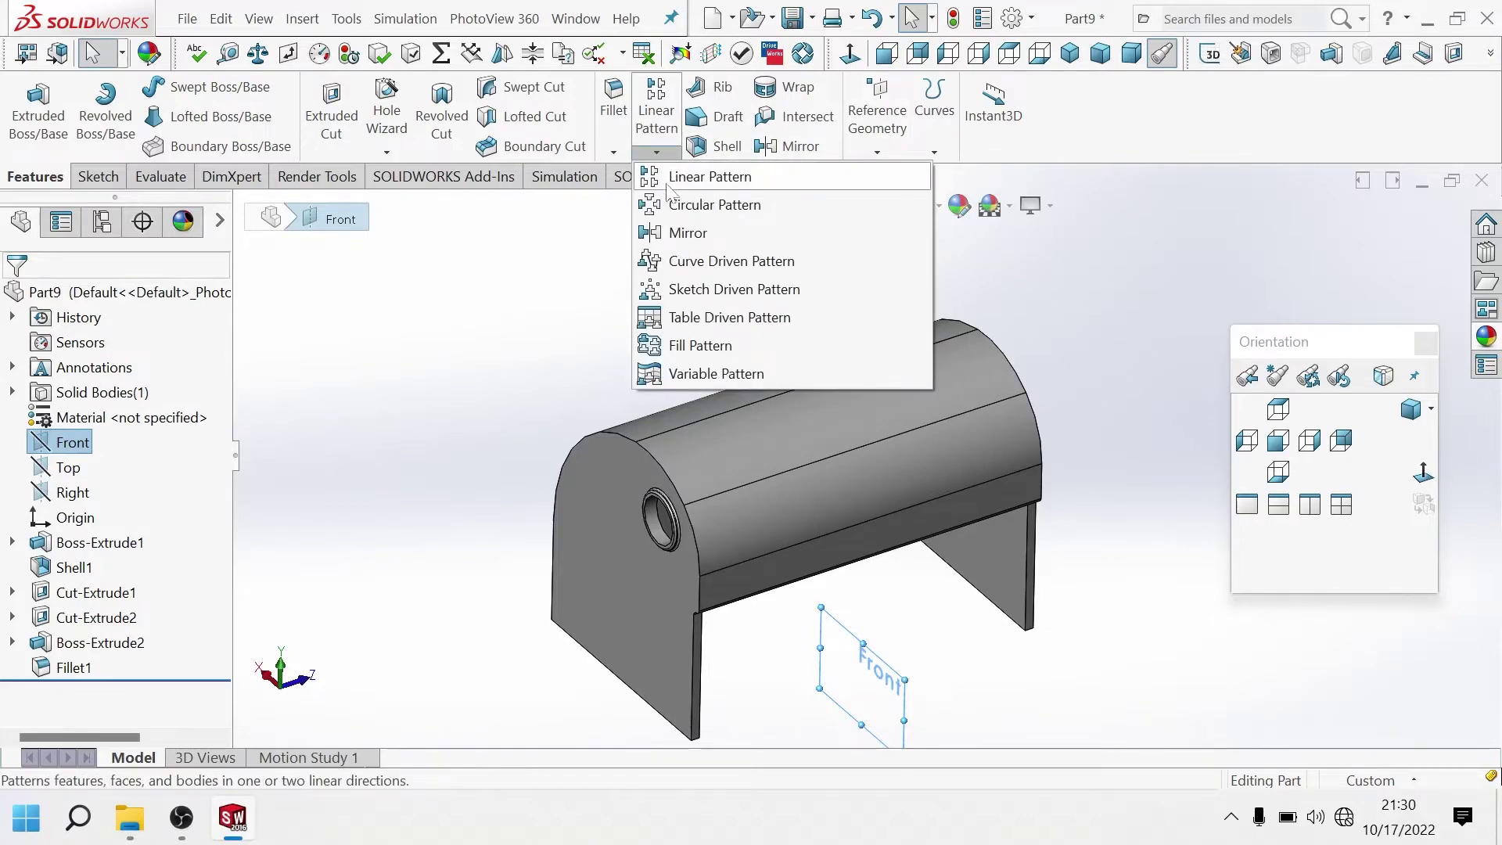
click(681, 164)
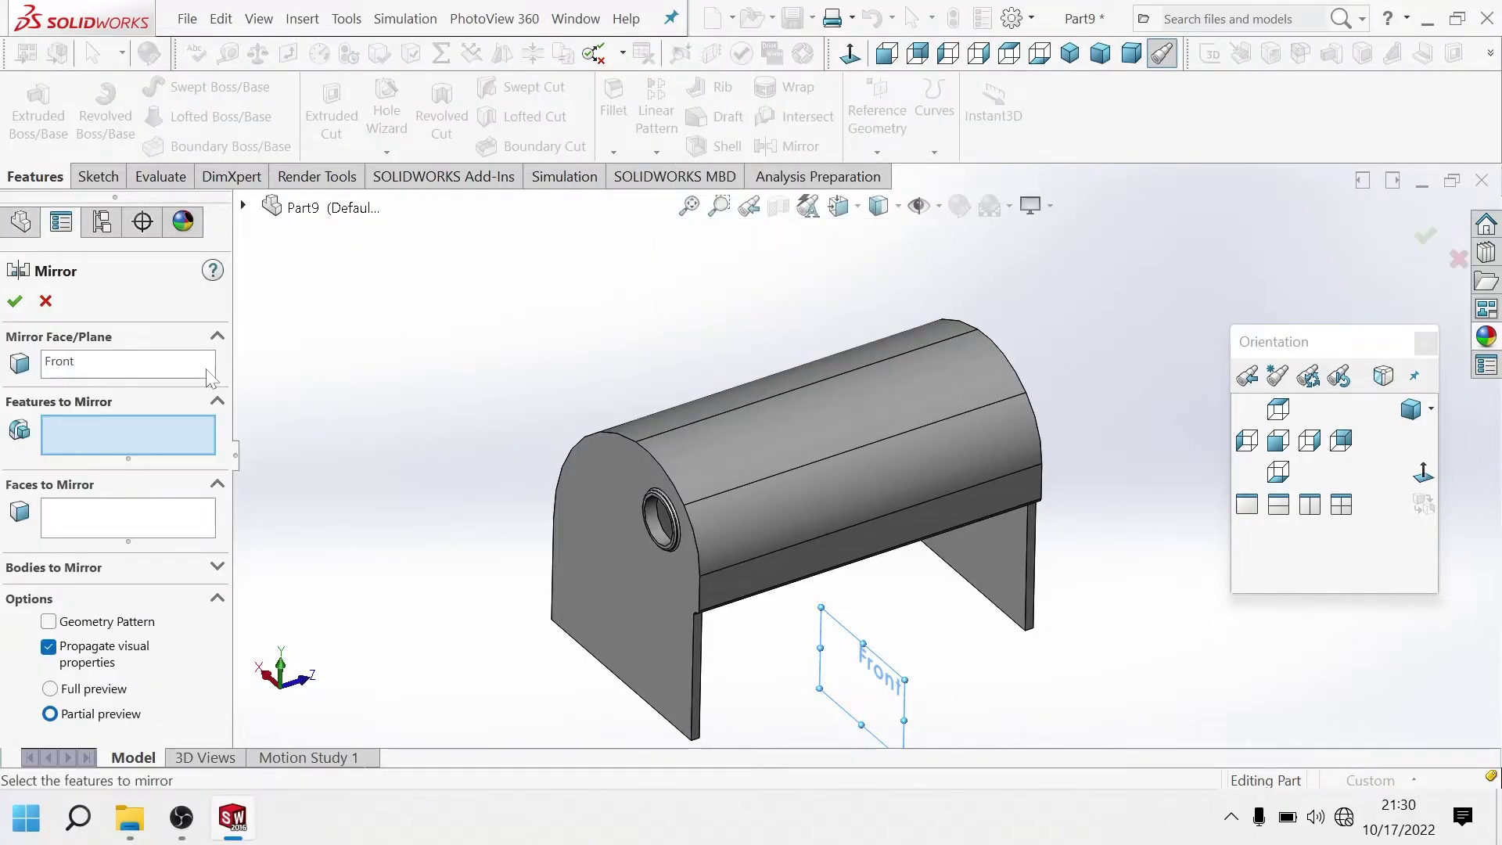
click(246, 206)
click(358, 558)
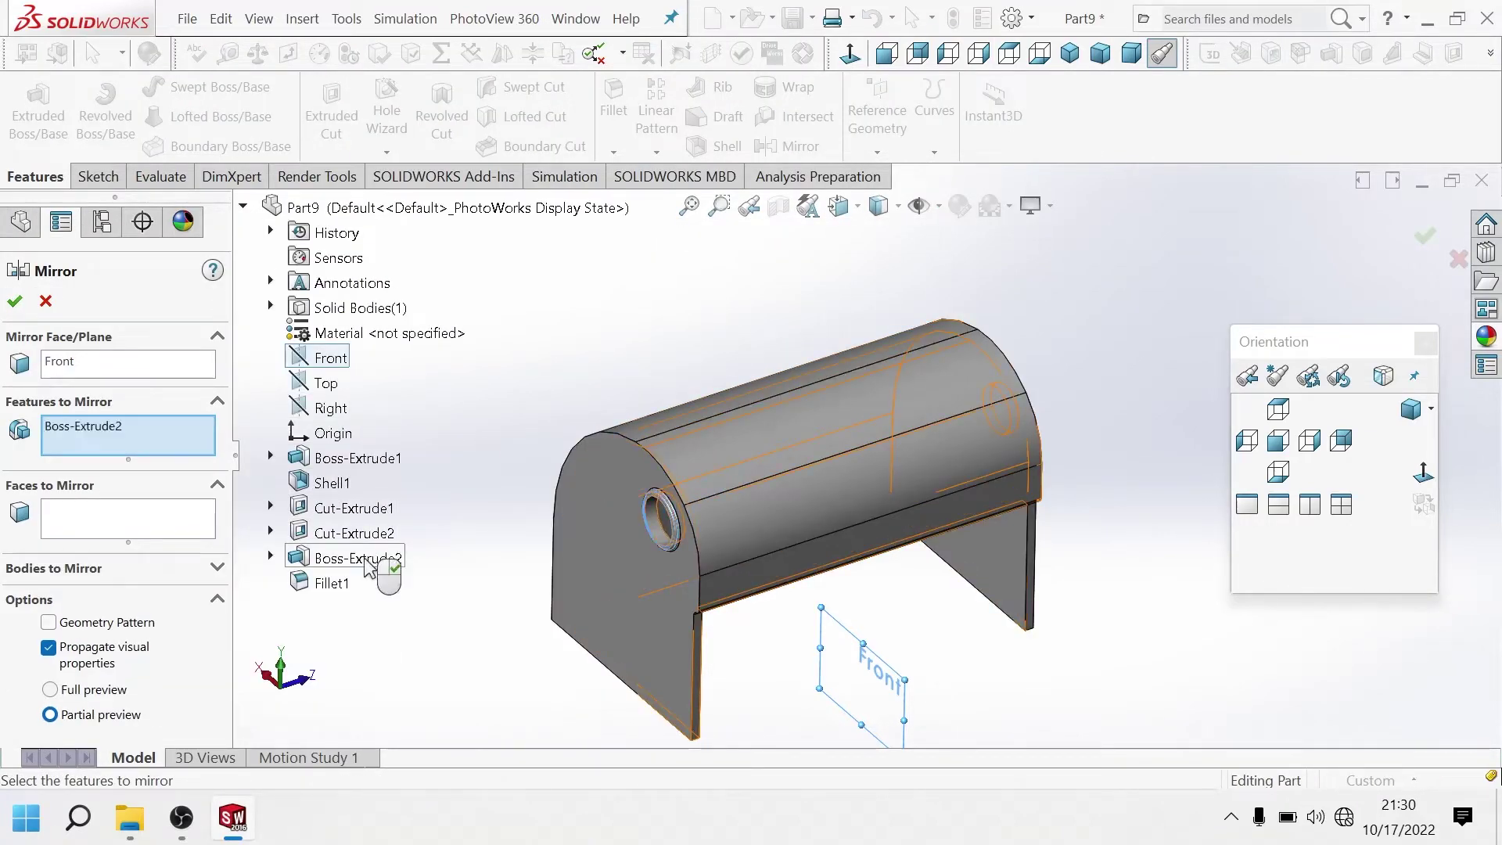
click(331, 584)
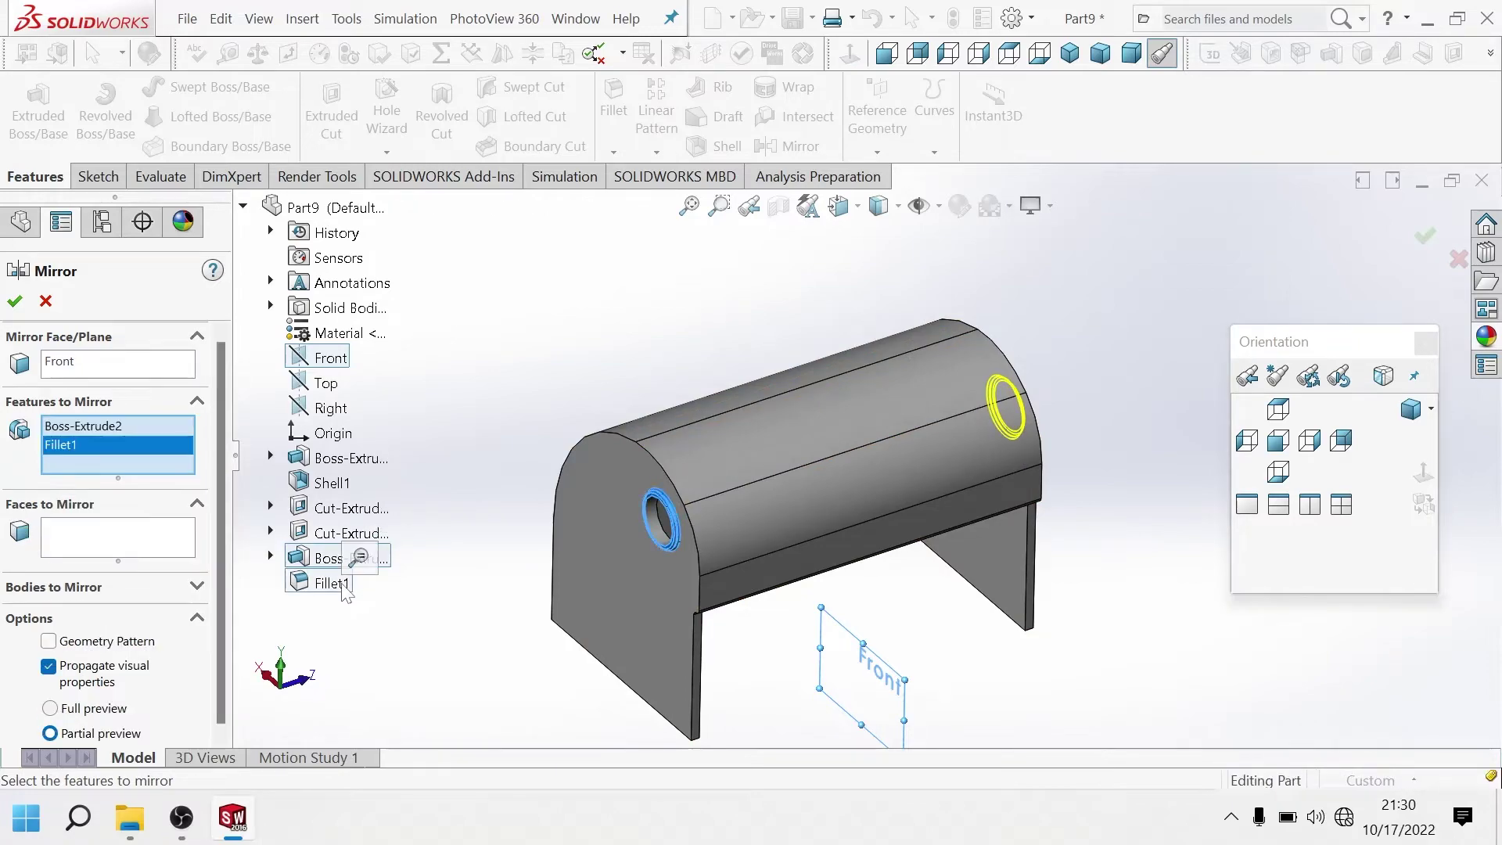
click(14, 309)
mouse_move(617, 308)
middle_down()
mouse_move(654, 459)
mouse_move(805, 376)
mouse_move(805, 503)
mouse_move(827, 570)
middle_up()
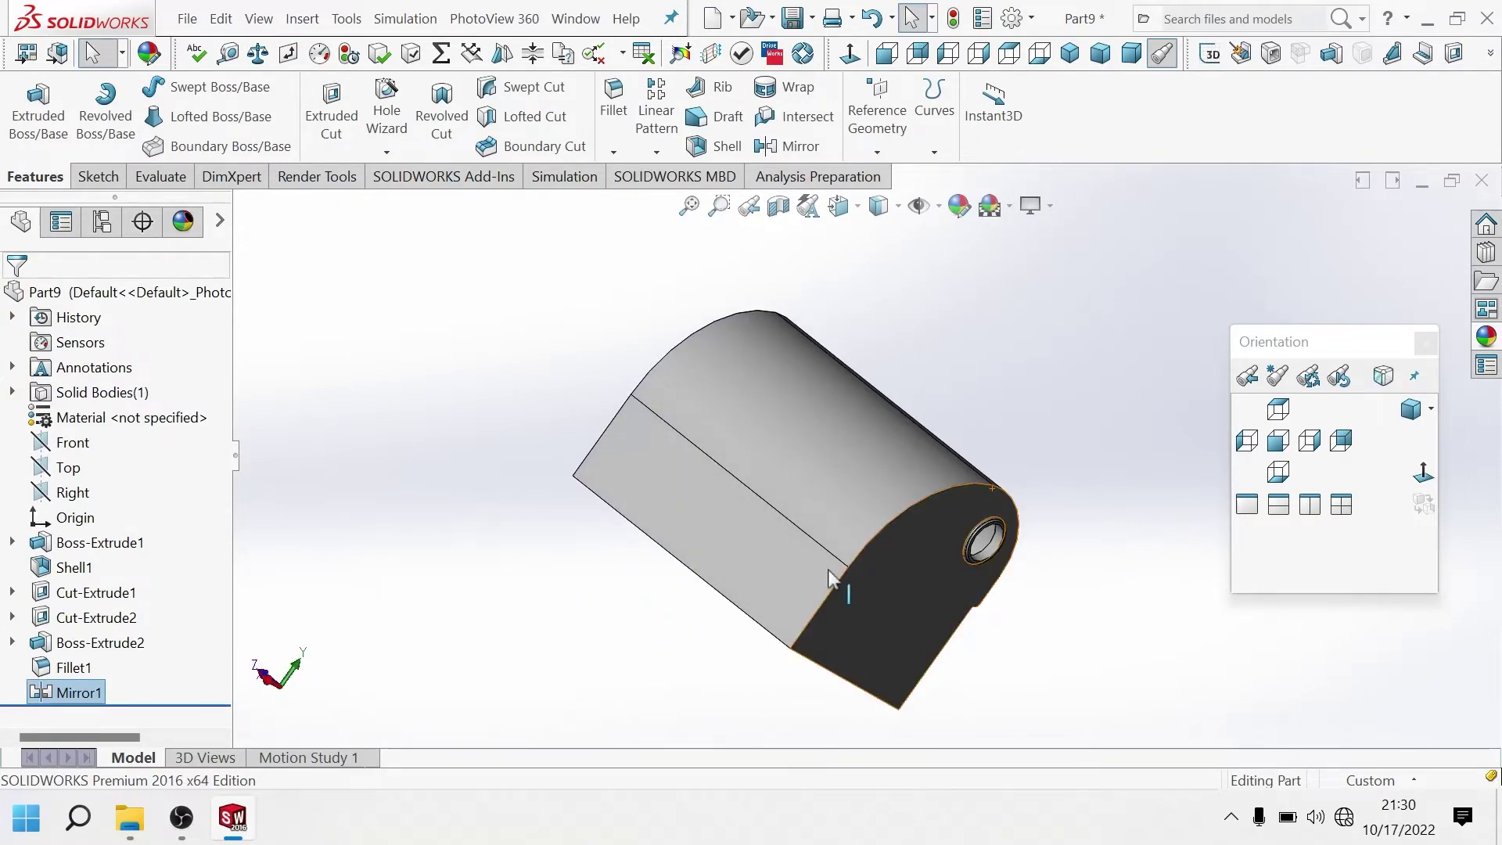
Start a sketch on the flat side face, view it Normal To, and draw a circle near the bottom edge.
click(717, 552)
click(818, 498)
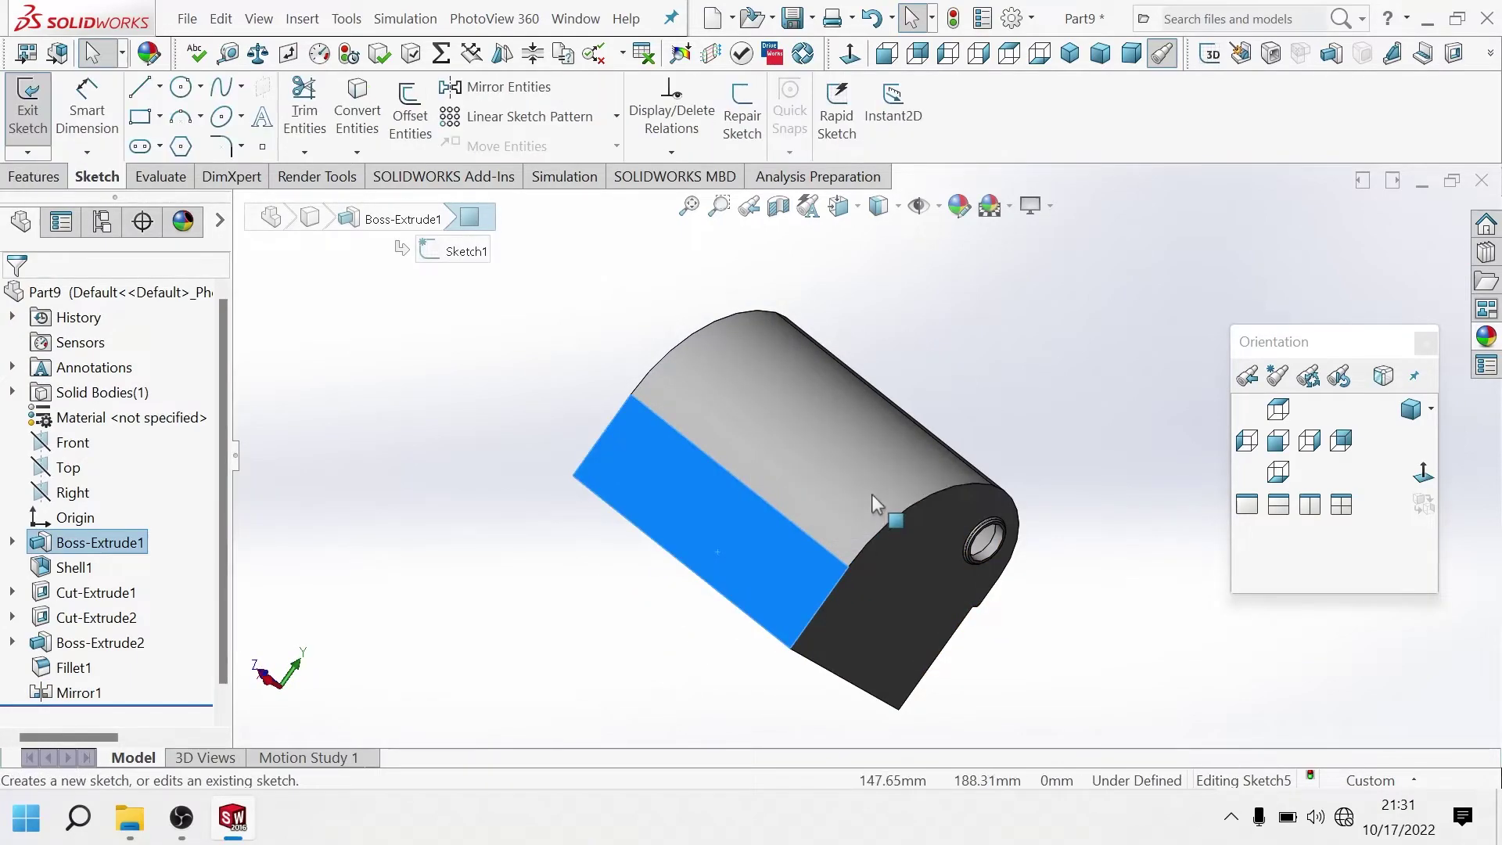
click(840, 206)
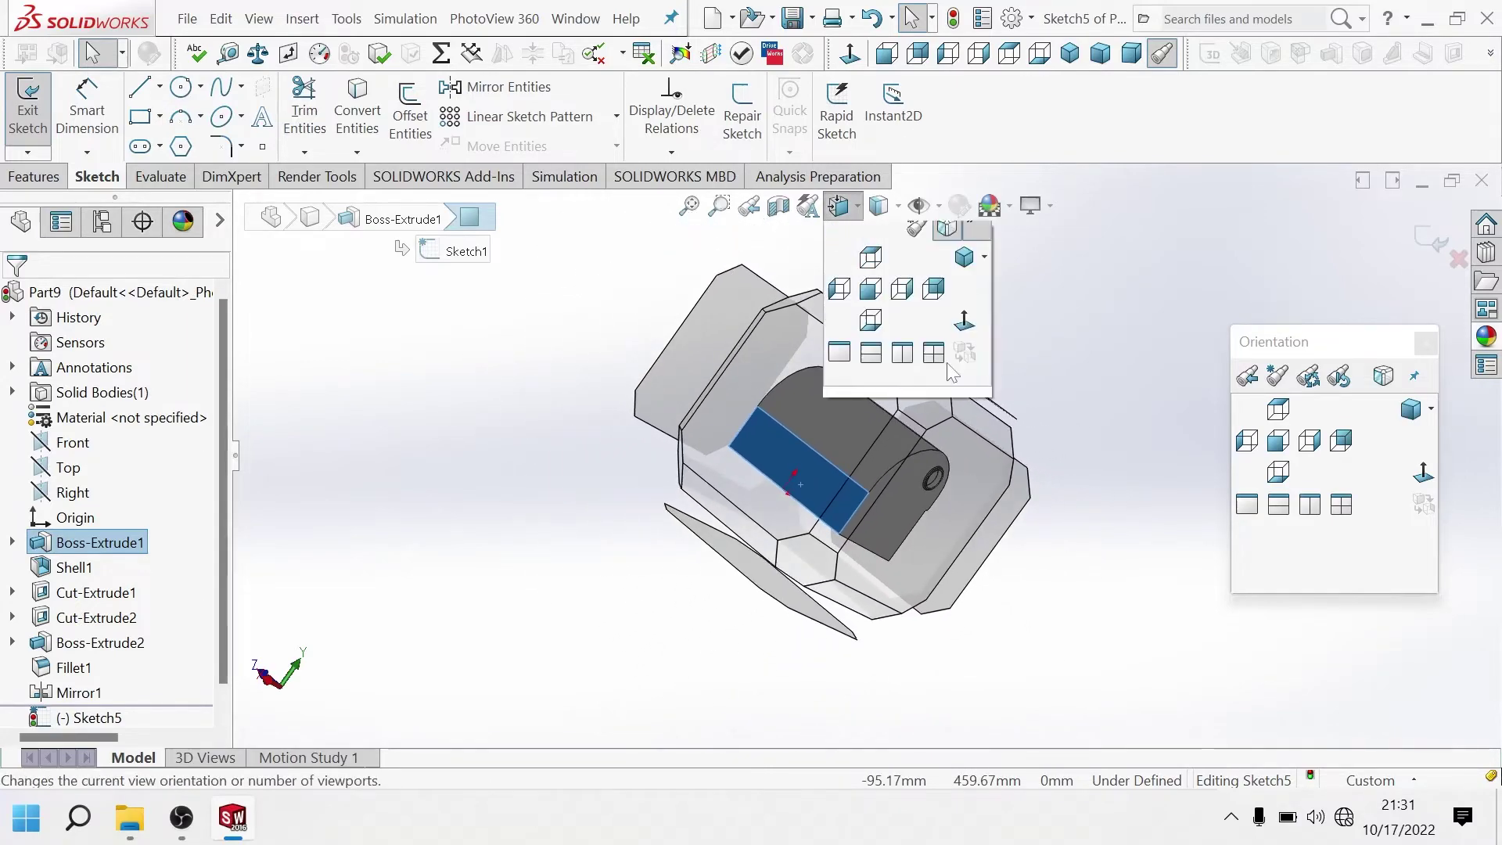
click(965, 321)
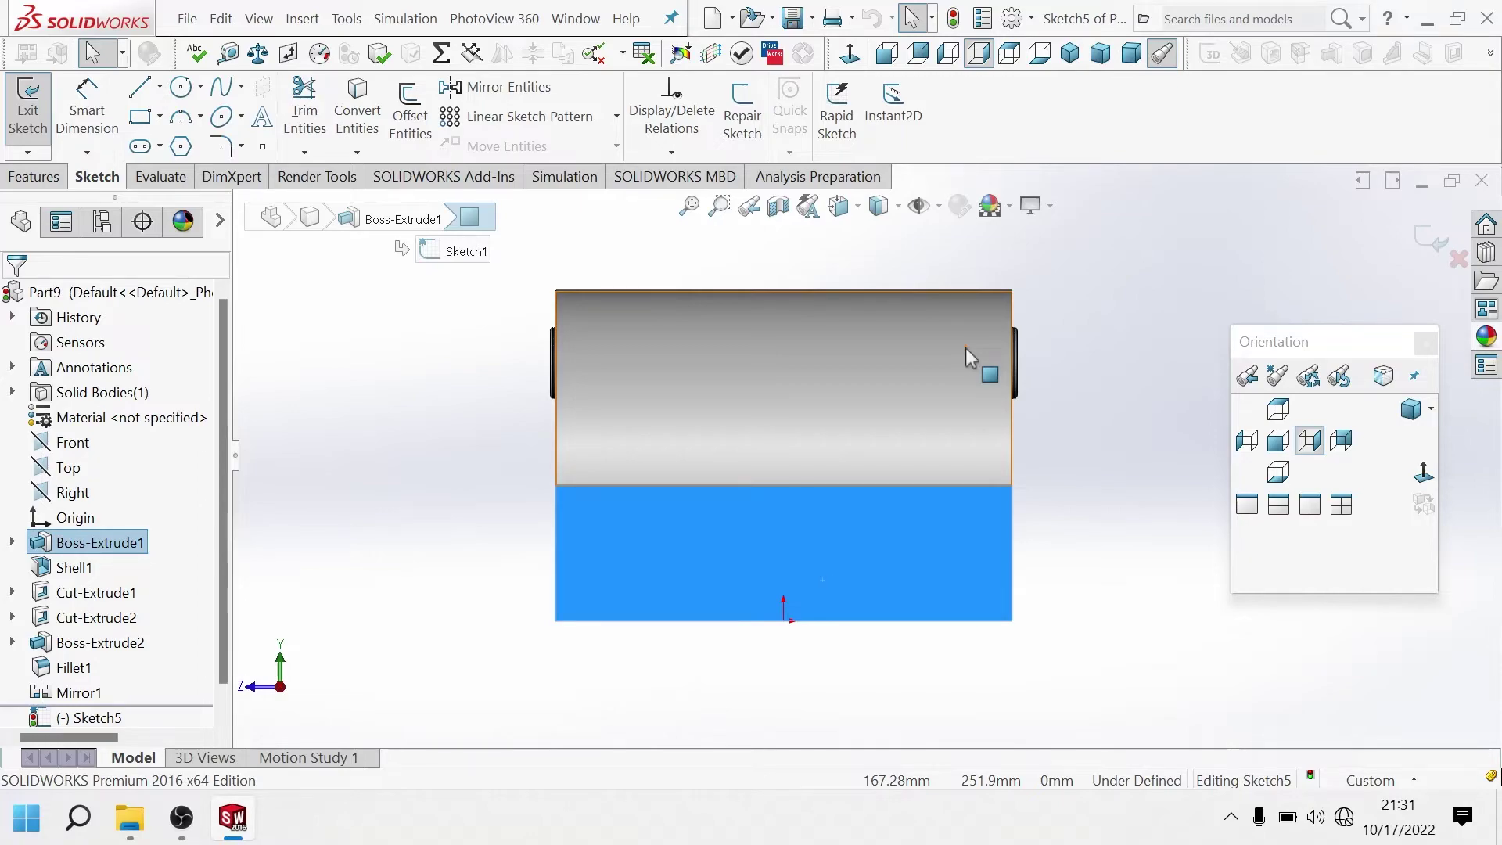
click(192, 91)
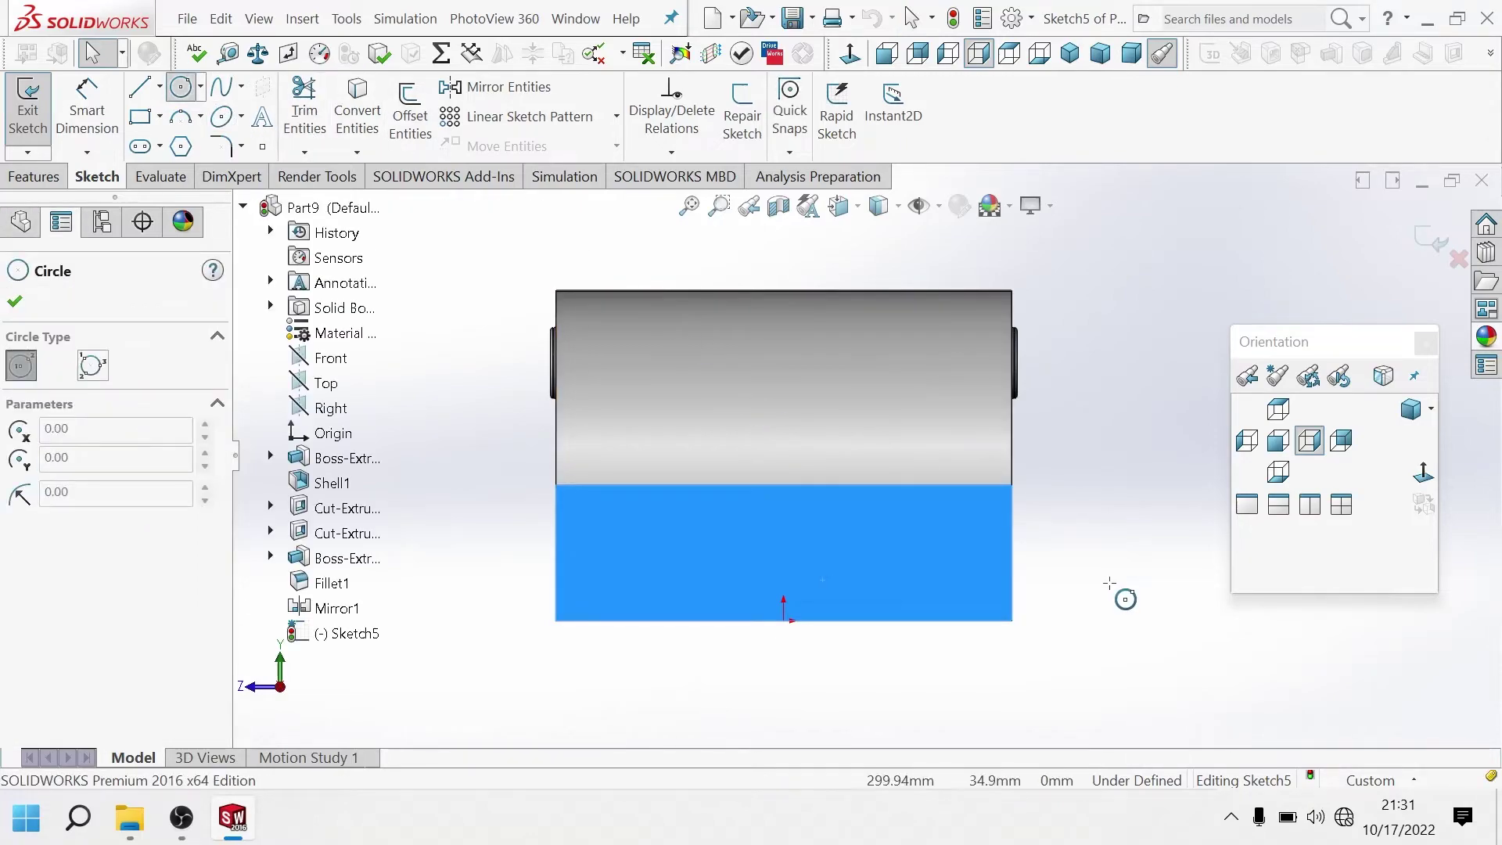
scroll(1071, 598, down, 3)
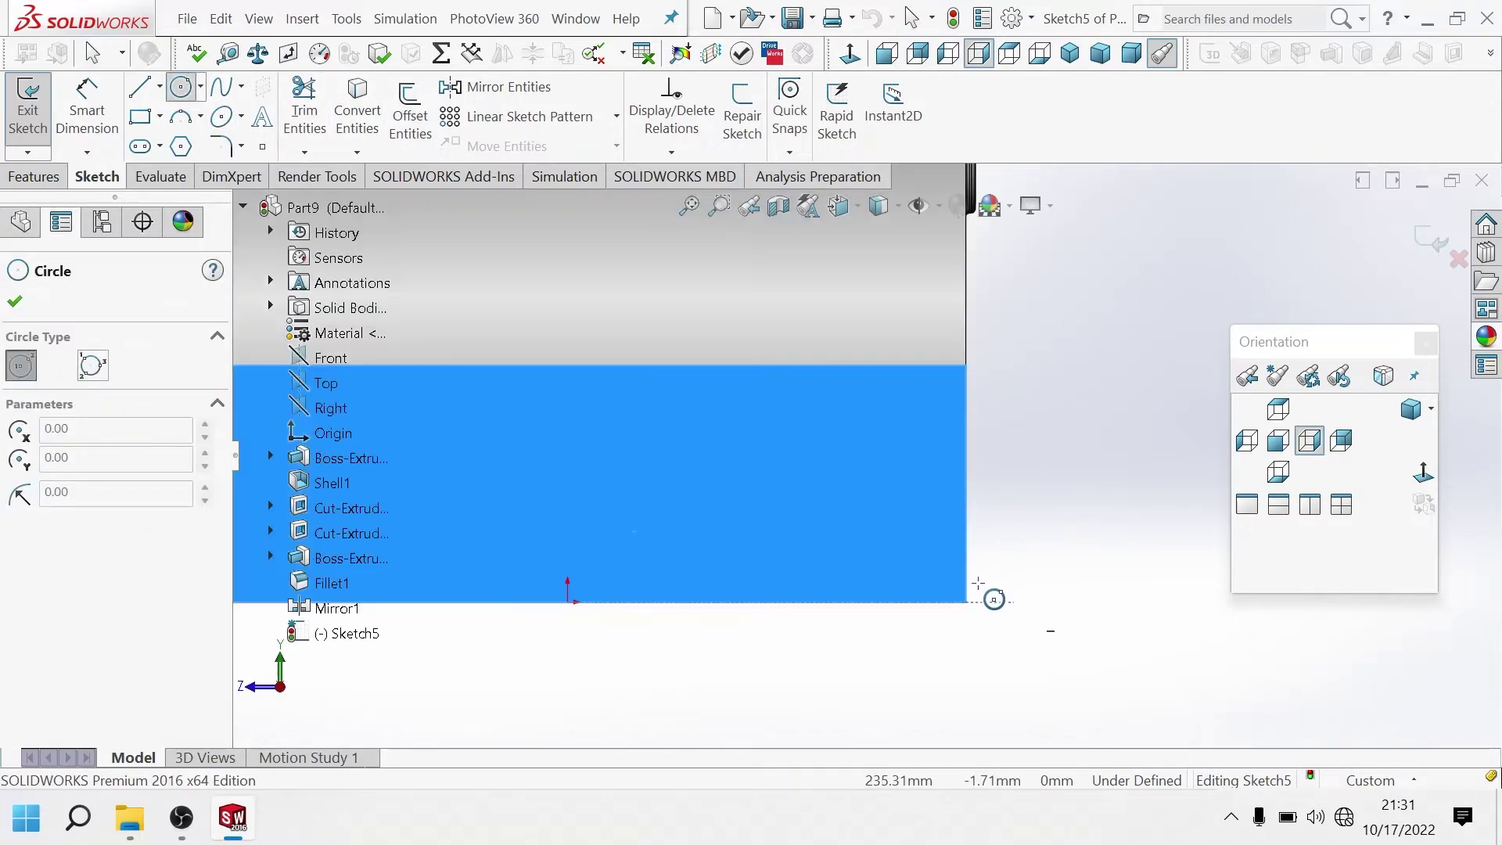
click(878, 552)
click(896, 569)
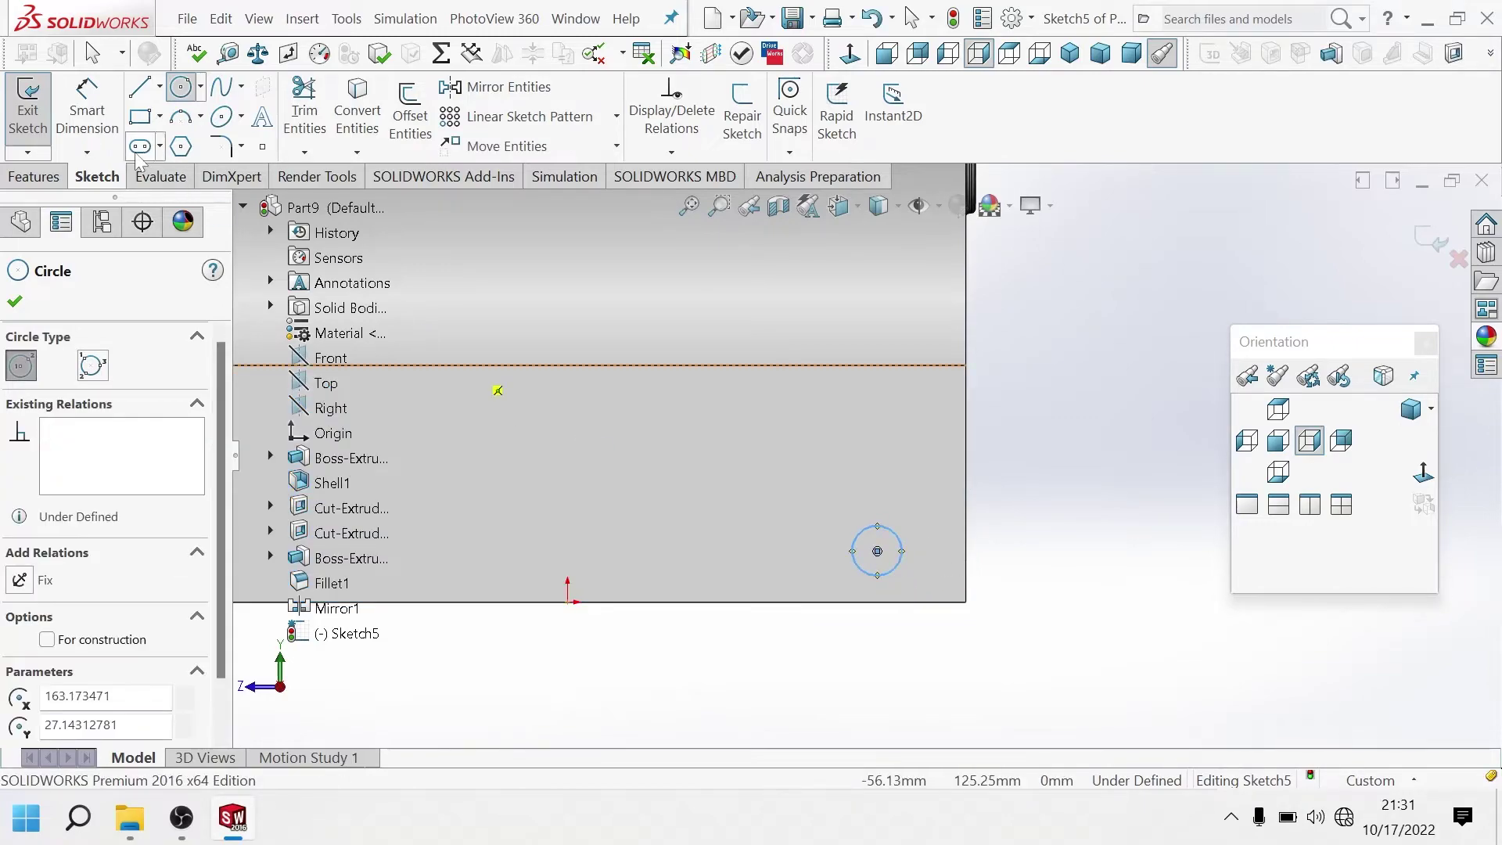
Dimension the circle's diameter to 40 mm.
click(86, 134)
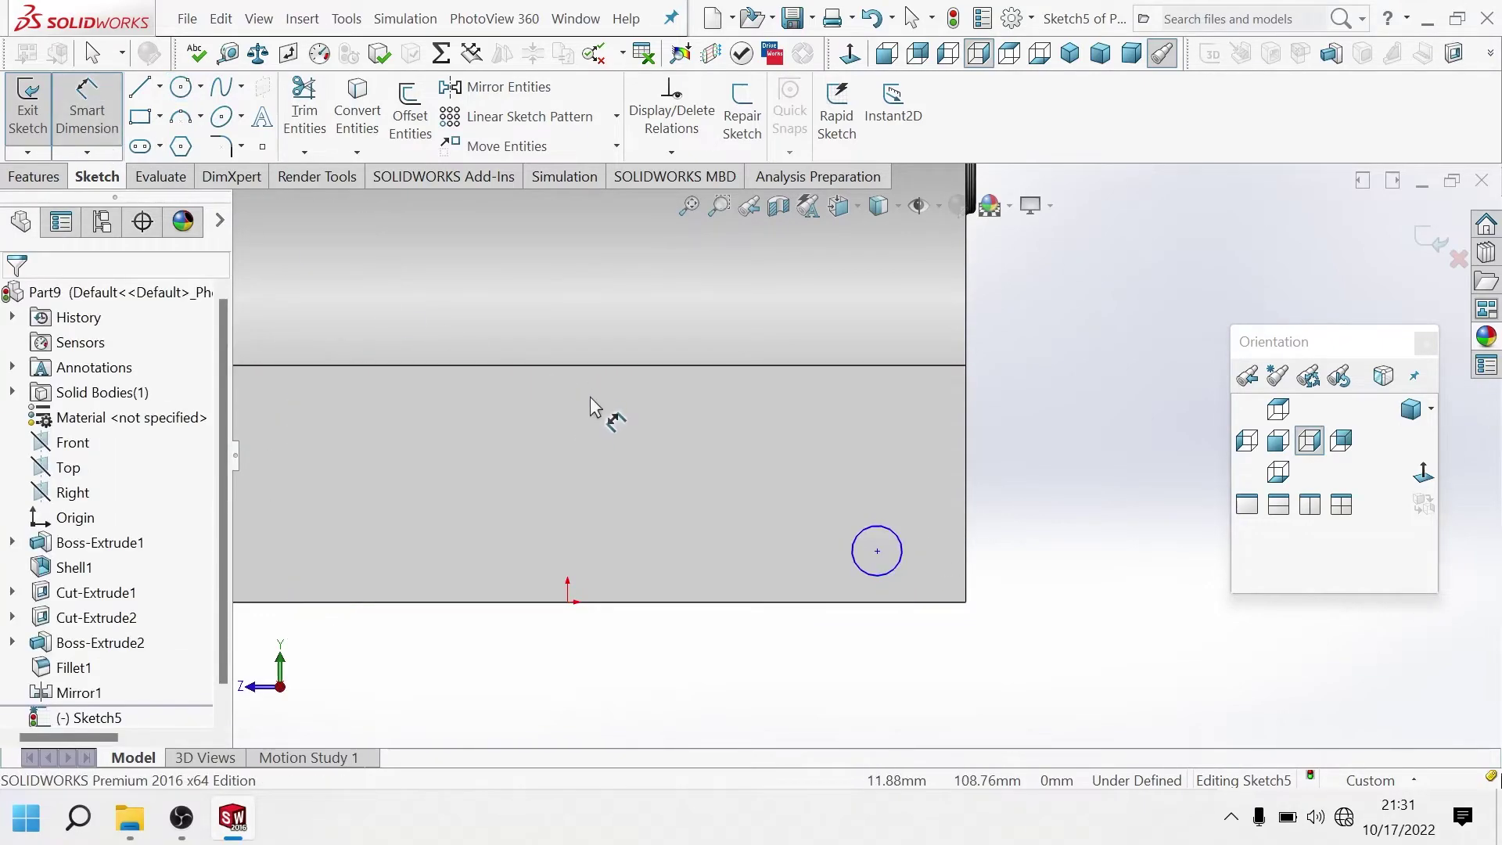
click(859, 574)
click(856, 679)
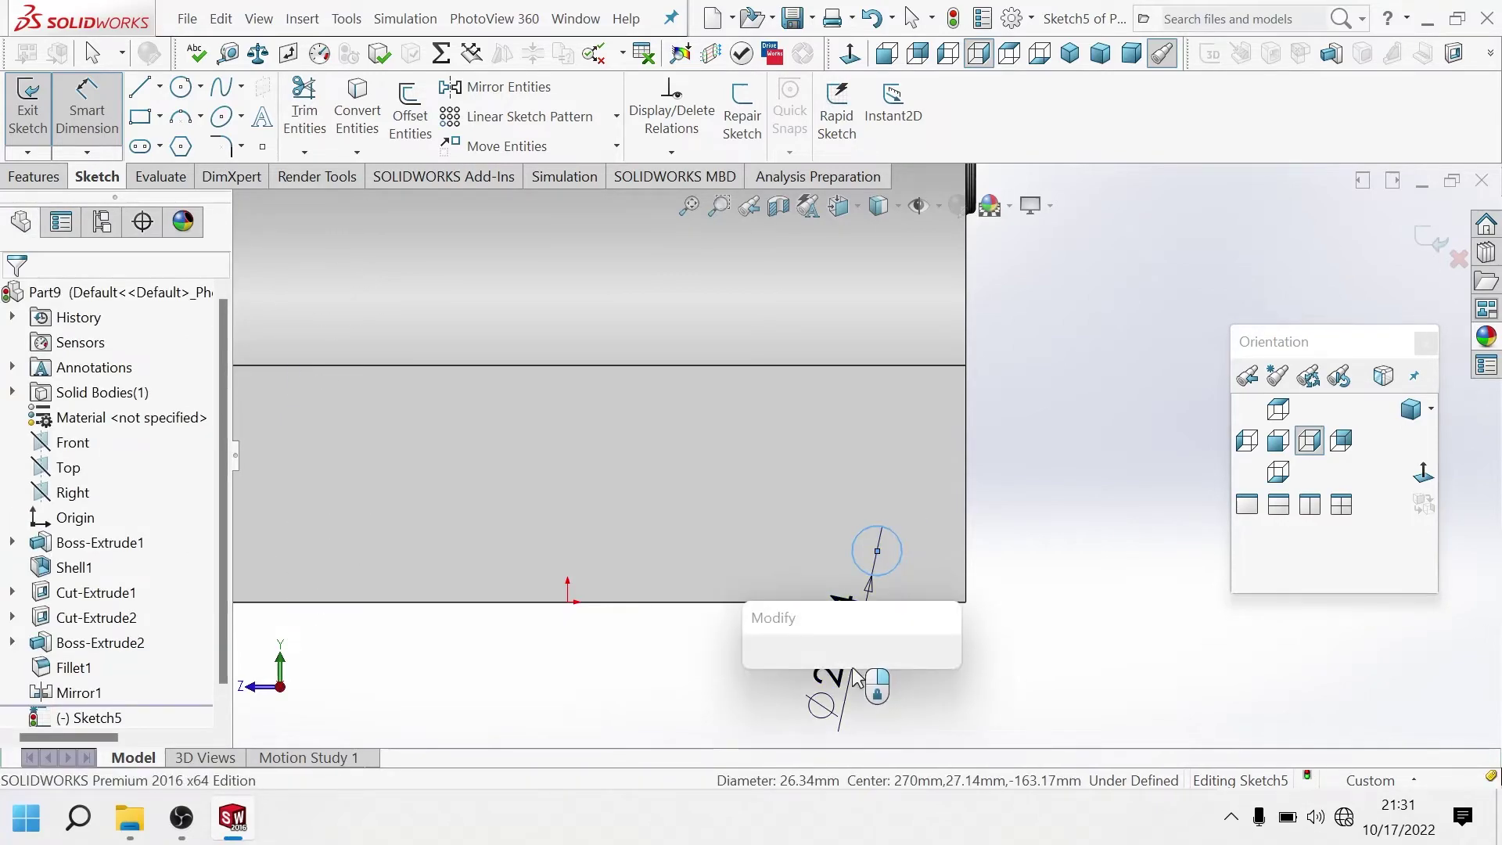
text(40)
key(Return)
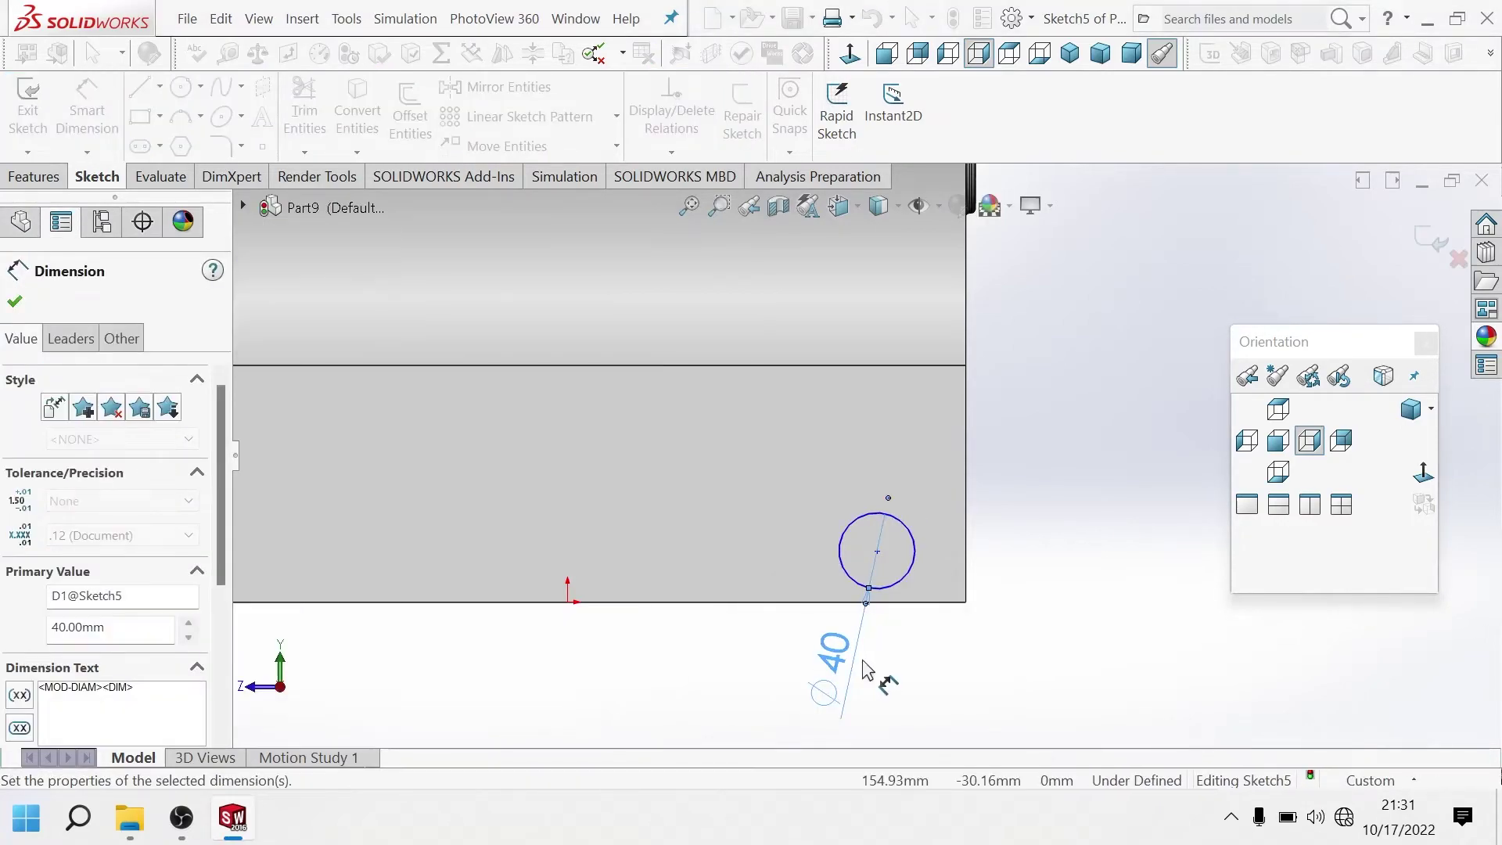
Locate the circle centre 25 mm above the bottom edge and 35 mm from the end edge.
scroll(900, 641, down, 2)
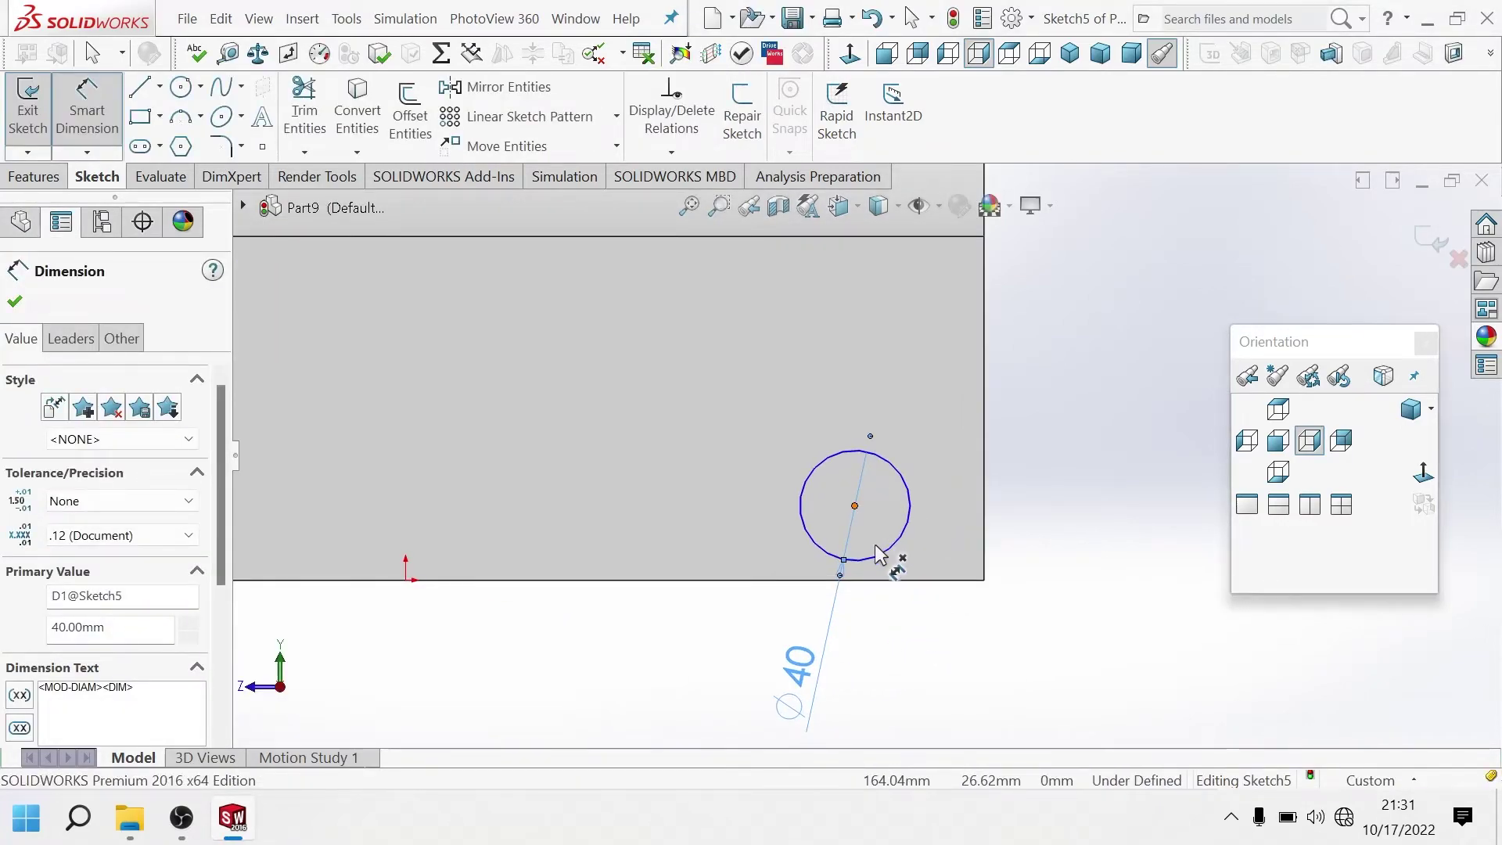
click(857, 507)
click(902, 580)
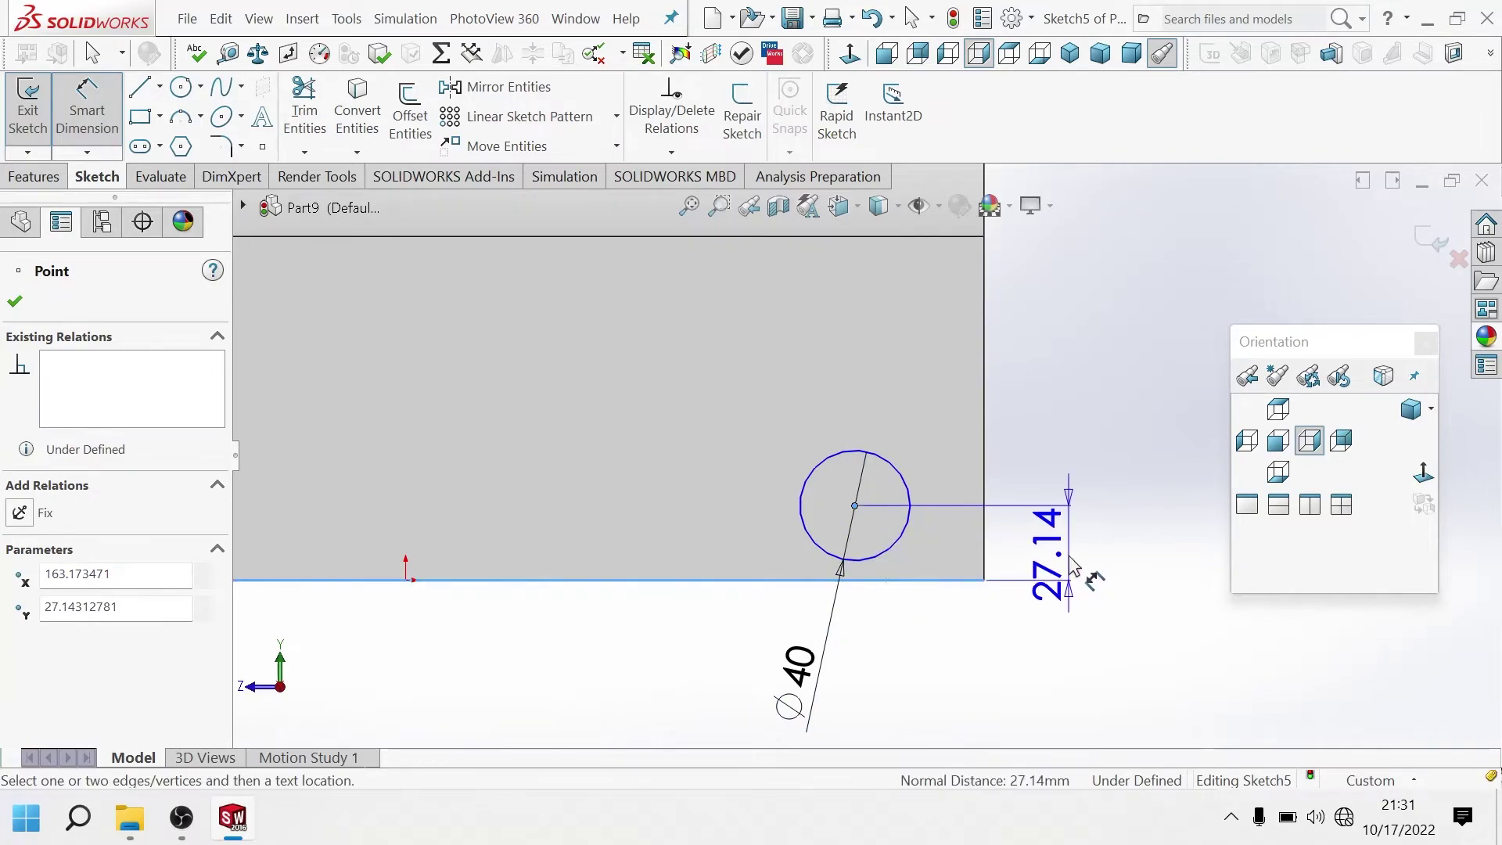
click(1083, 575)
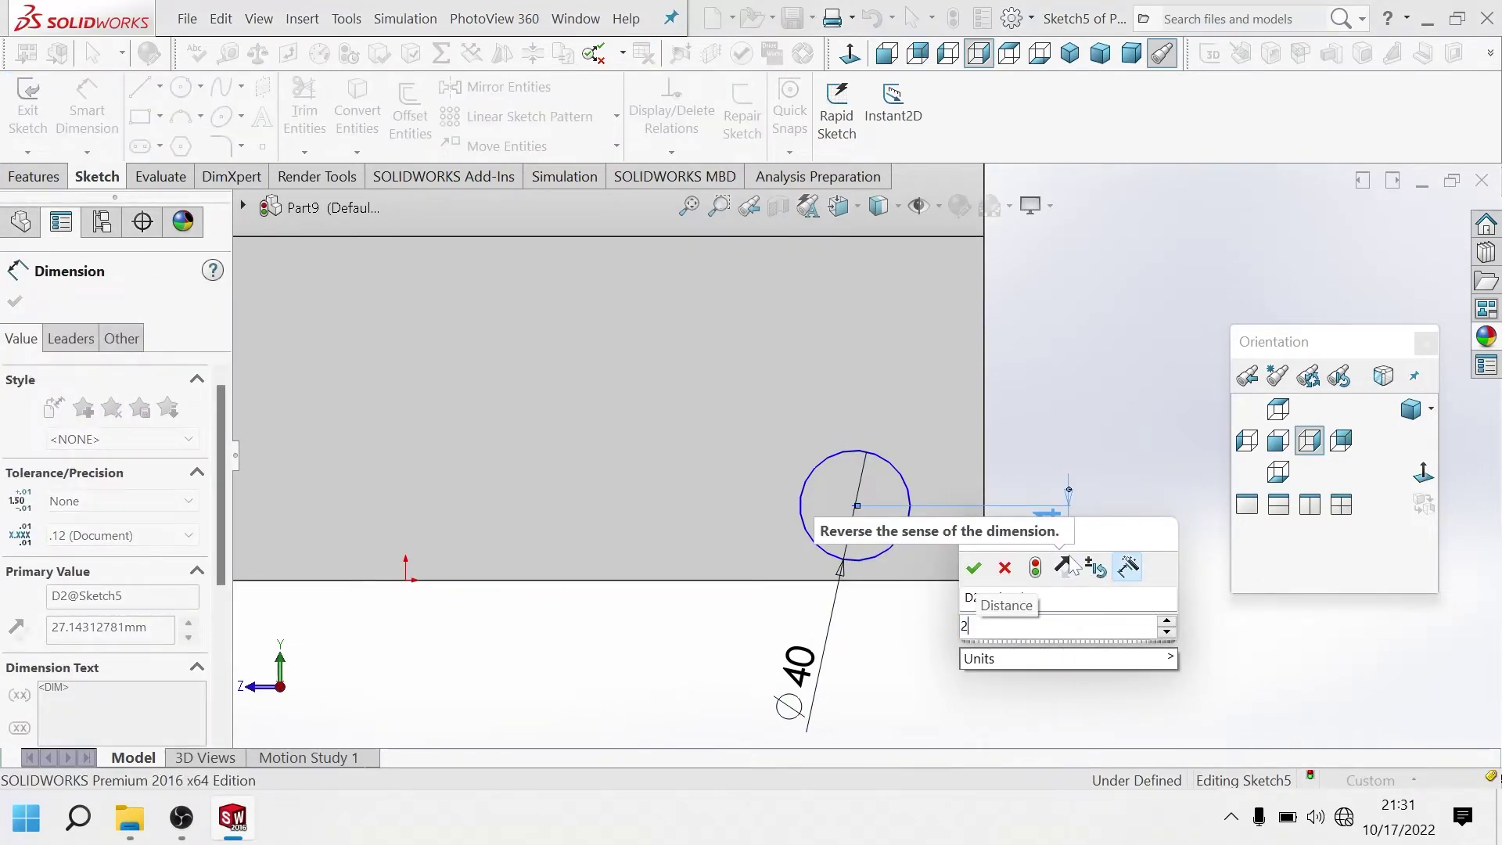
text(25)
key(Return)
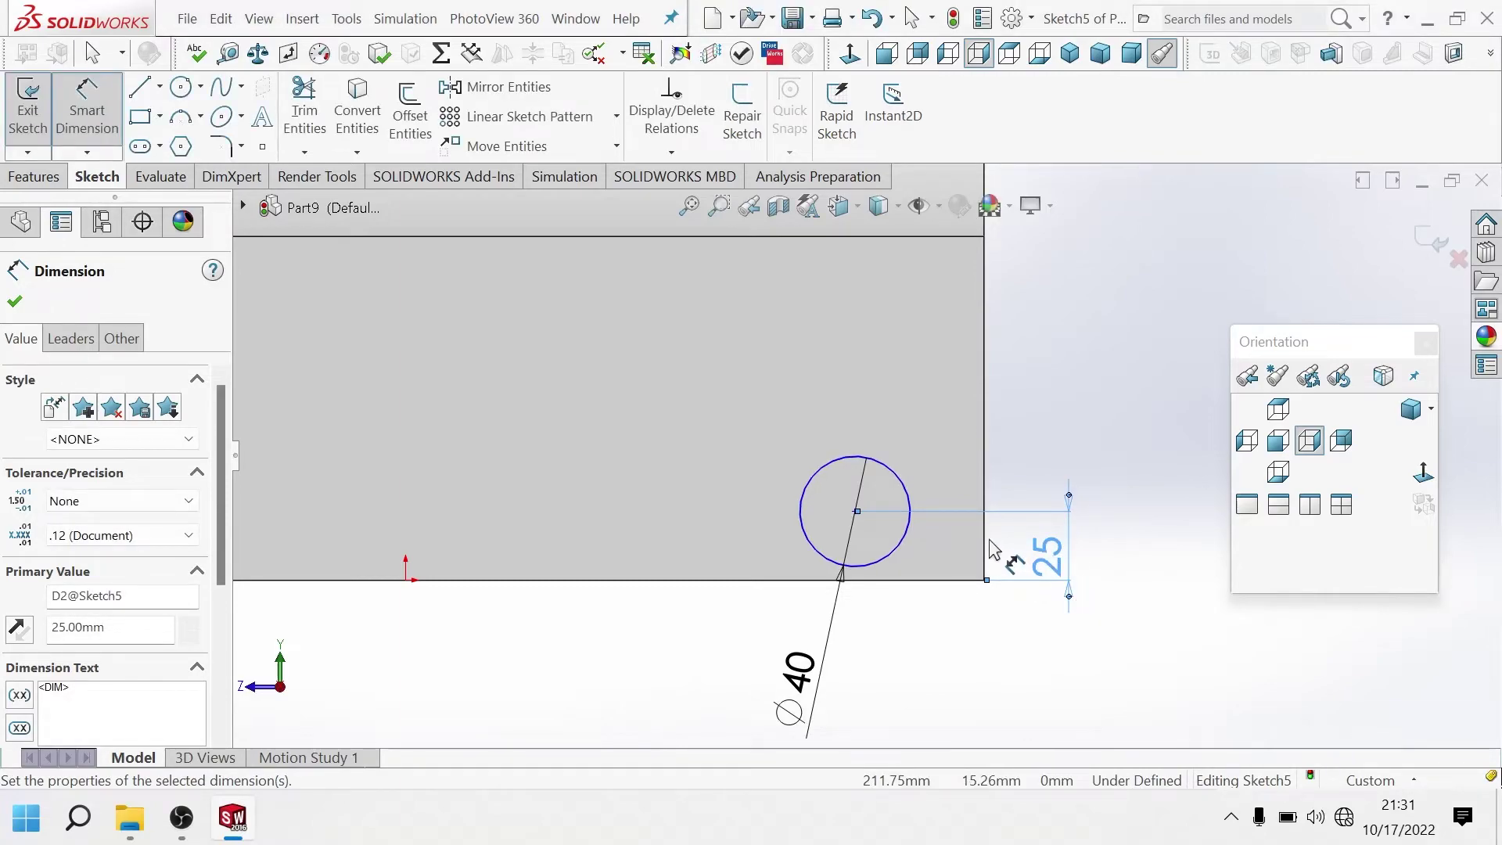
click(855, 512)
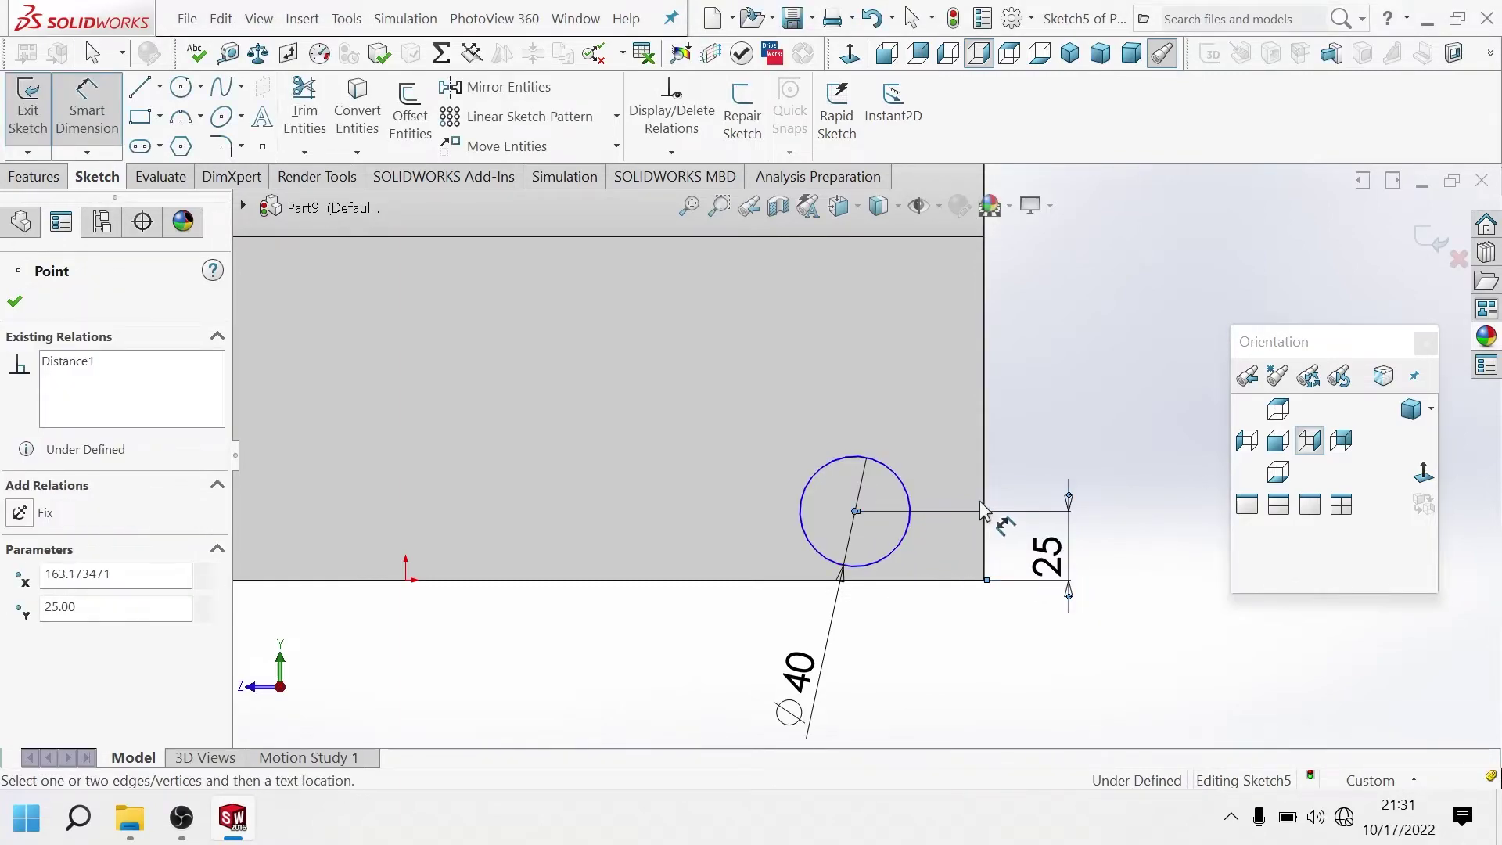
click(984, 515)
click(935, 384)
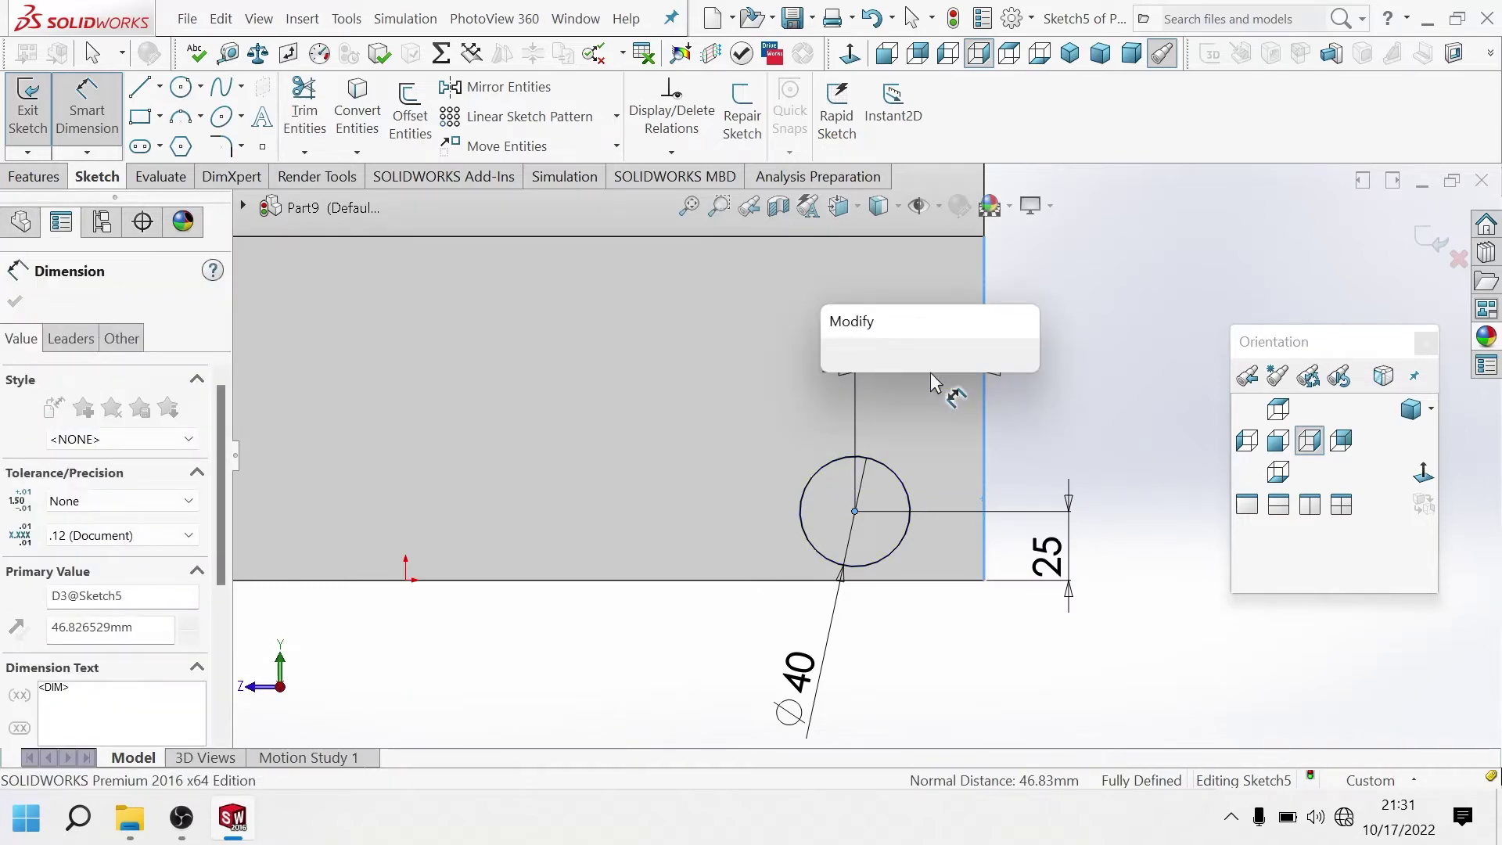
text(35)
key(Return)
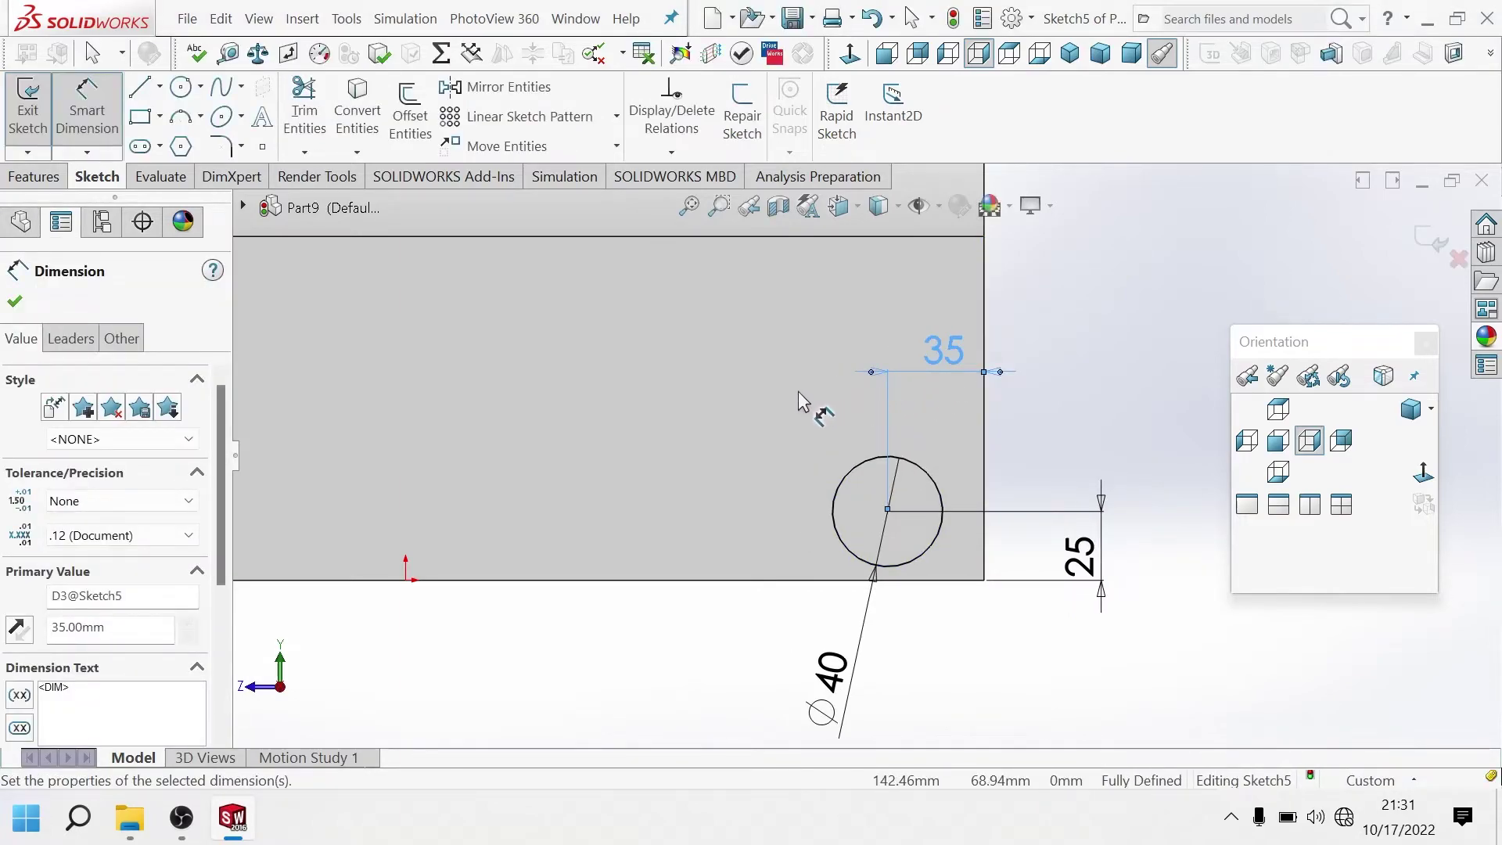
scroll(798, 391, up, 2)
scroll(804, 414, up, 2)
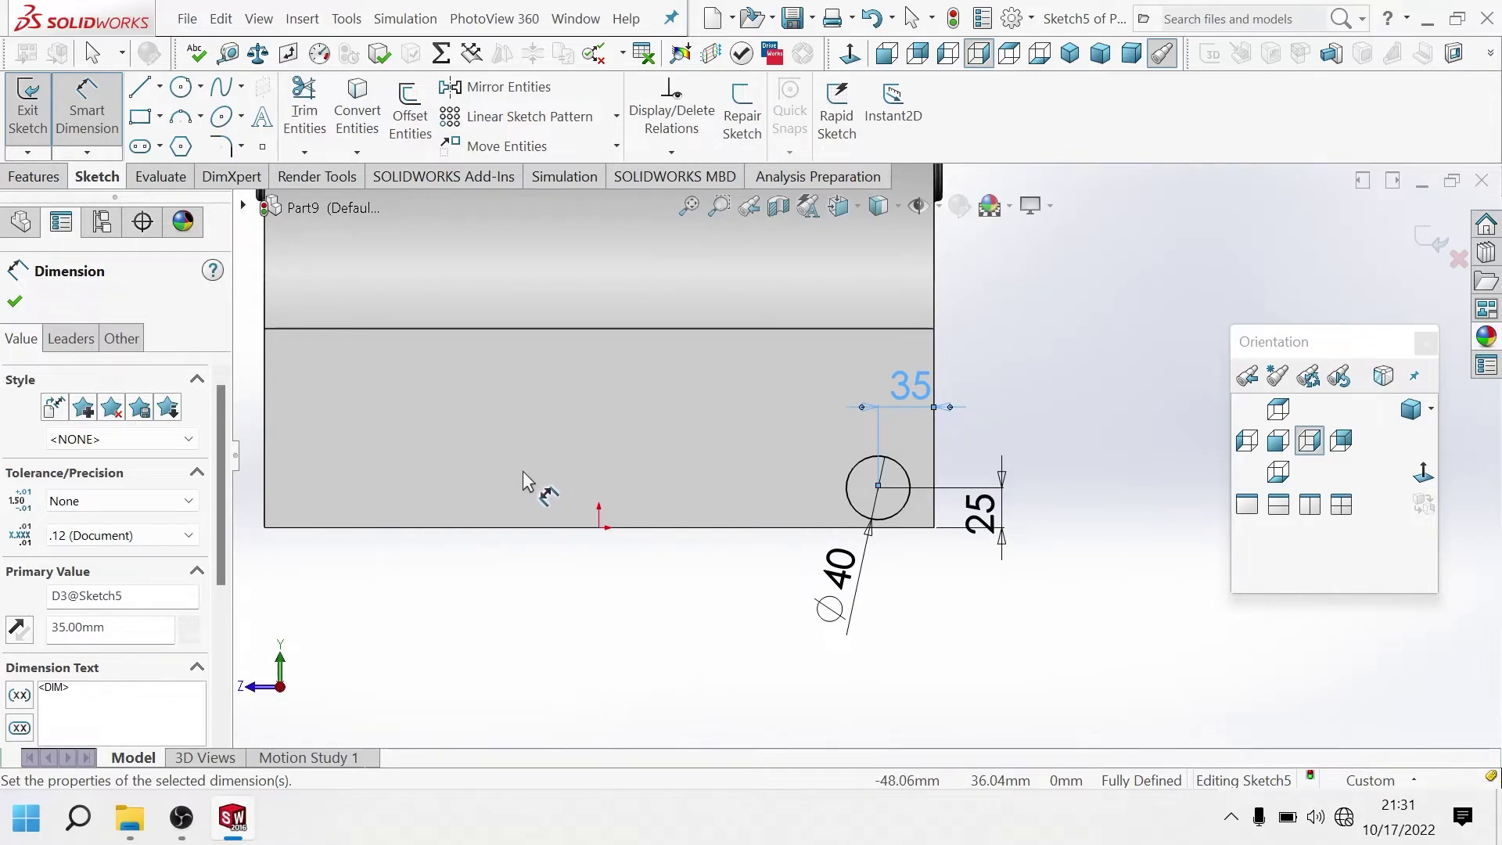
Try setting the linear pattern directions along the bottom edge, then cancel the pattern.
ctrl+middle_drag(523, 471, 708, 458)
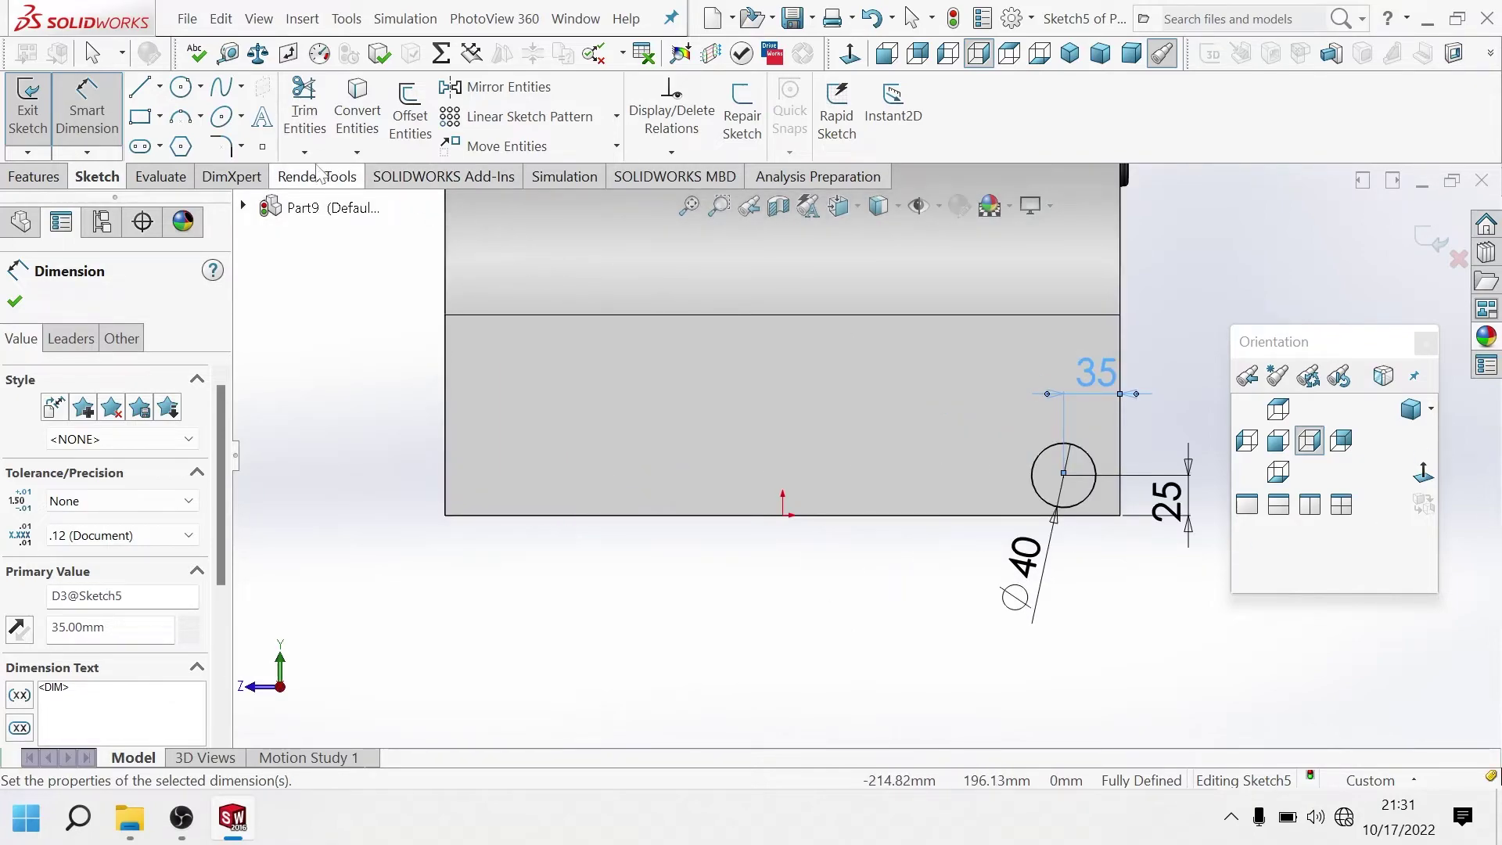
click(814, 514)
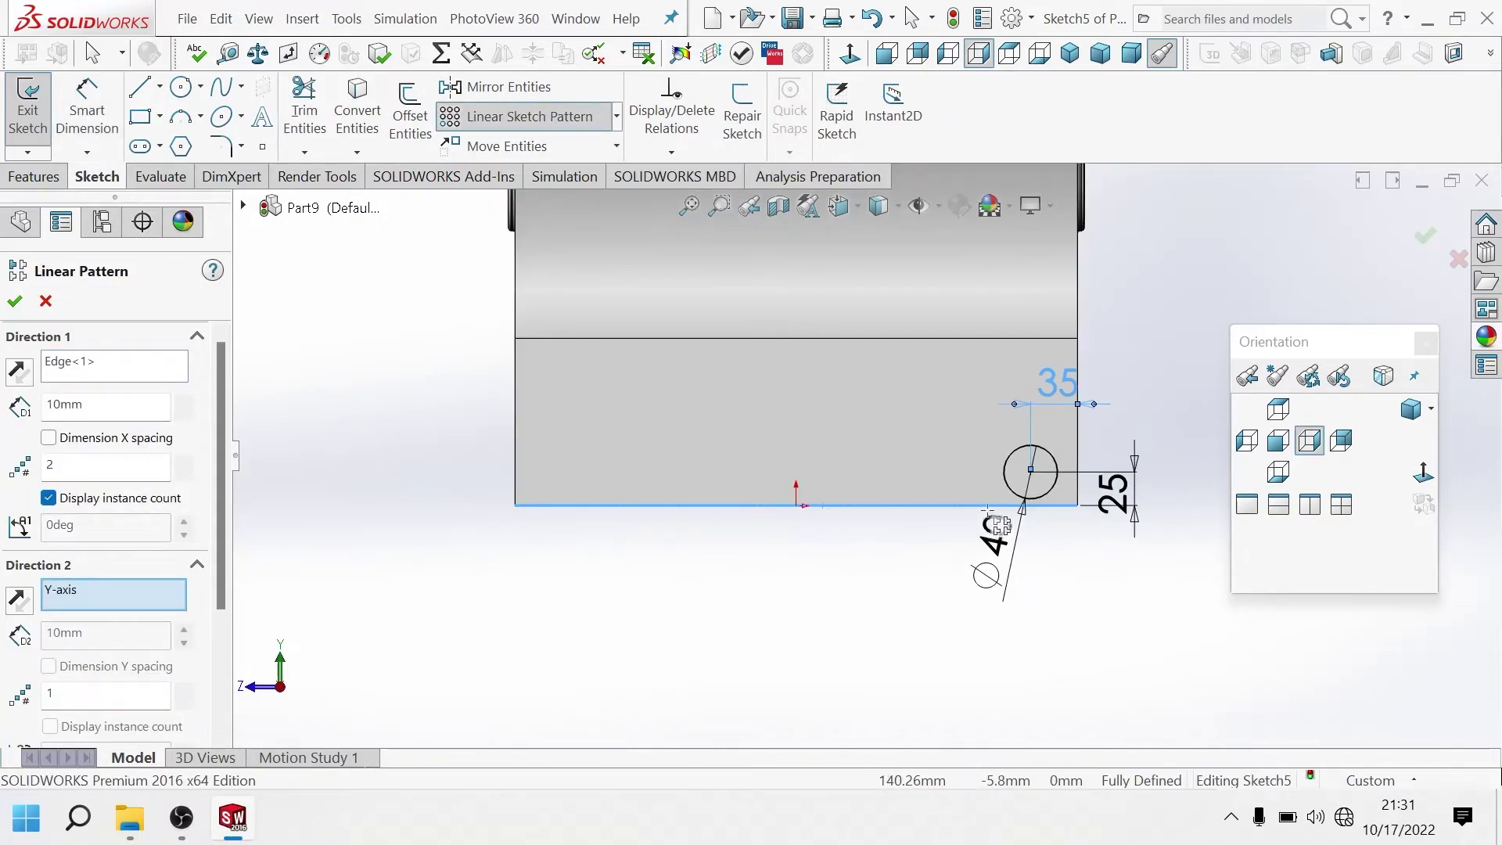
mouse_move(997, 518)
middle_down()
mouse_move(905, 564)
mouse_move(908, 597)
middle_up()
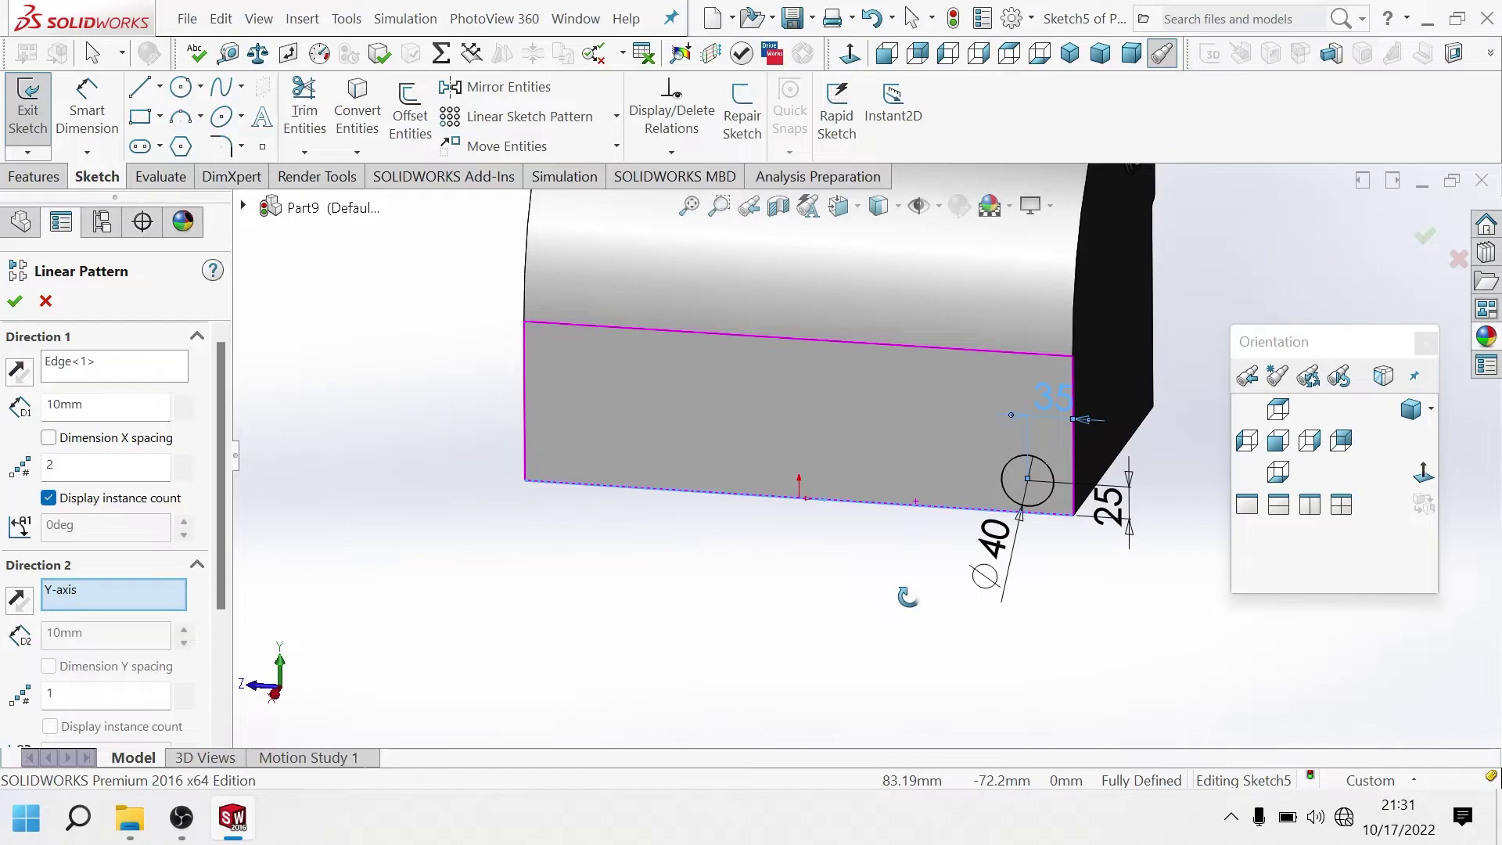
click(134, 372)
right_click(134, 373)
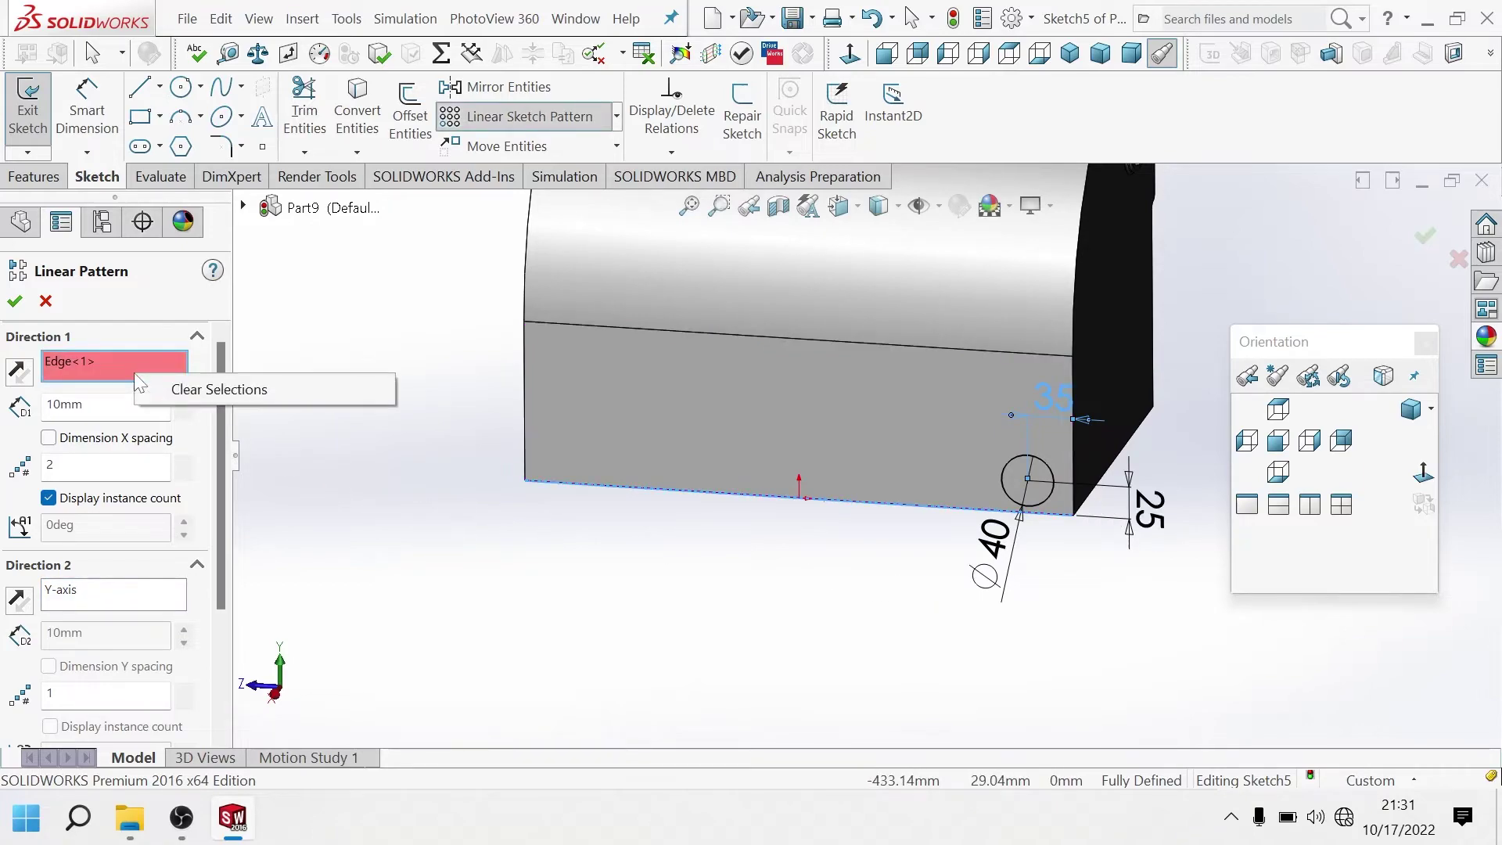
click(743, 541)
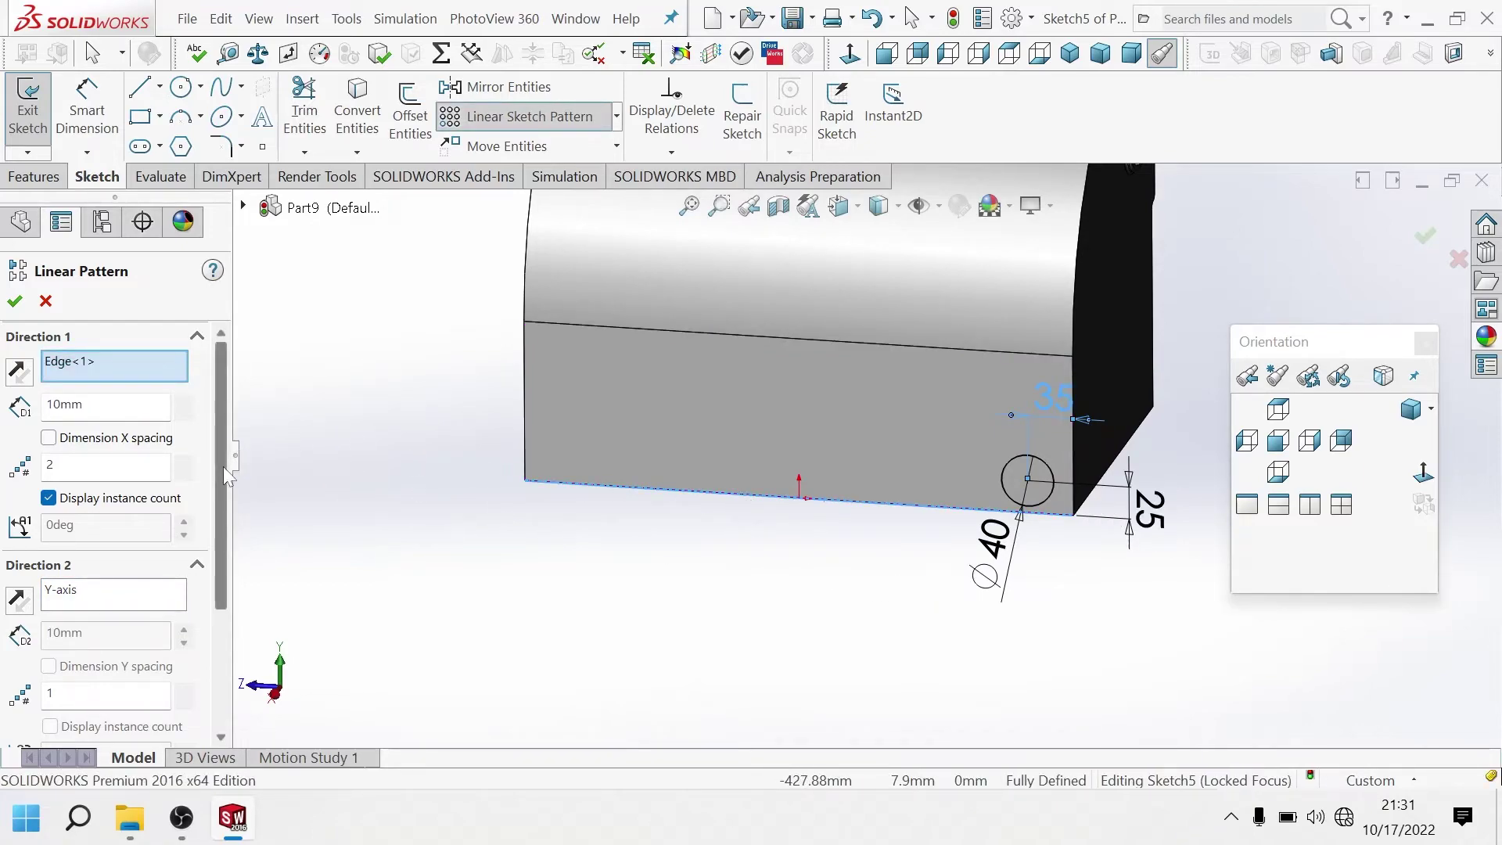
right_click(130, 377)
click(161, 396)
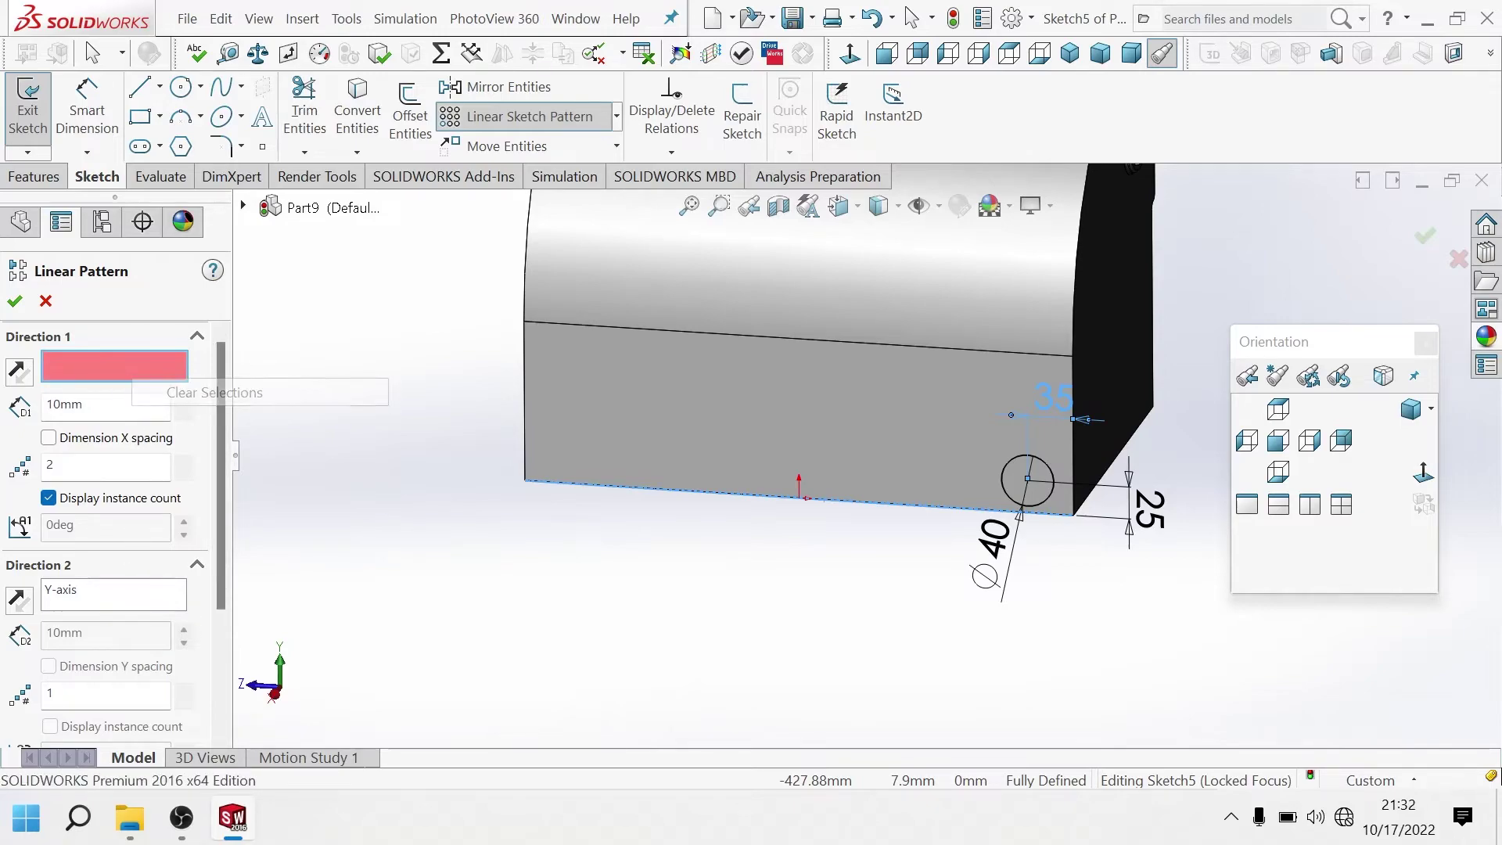
click(120, 603)
click(134, 374)
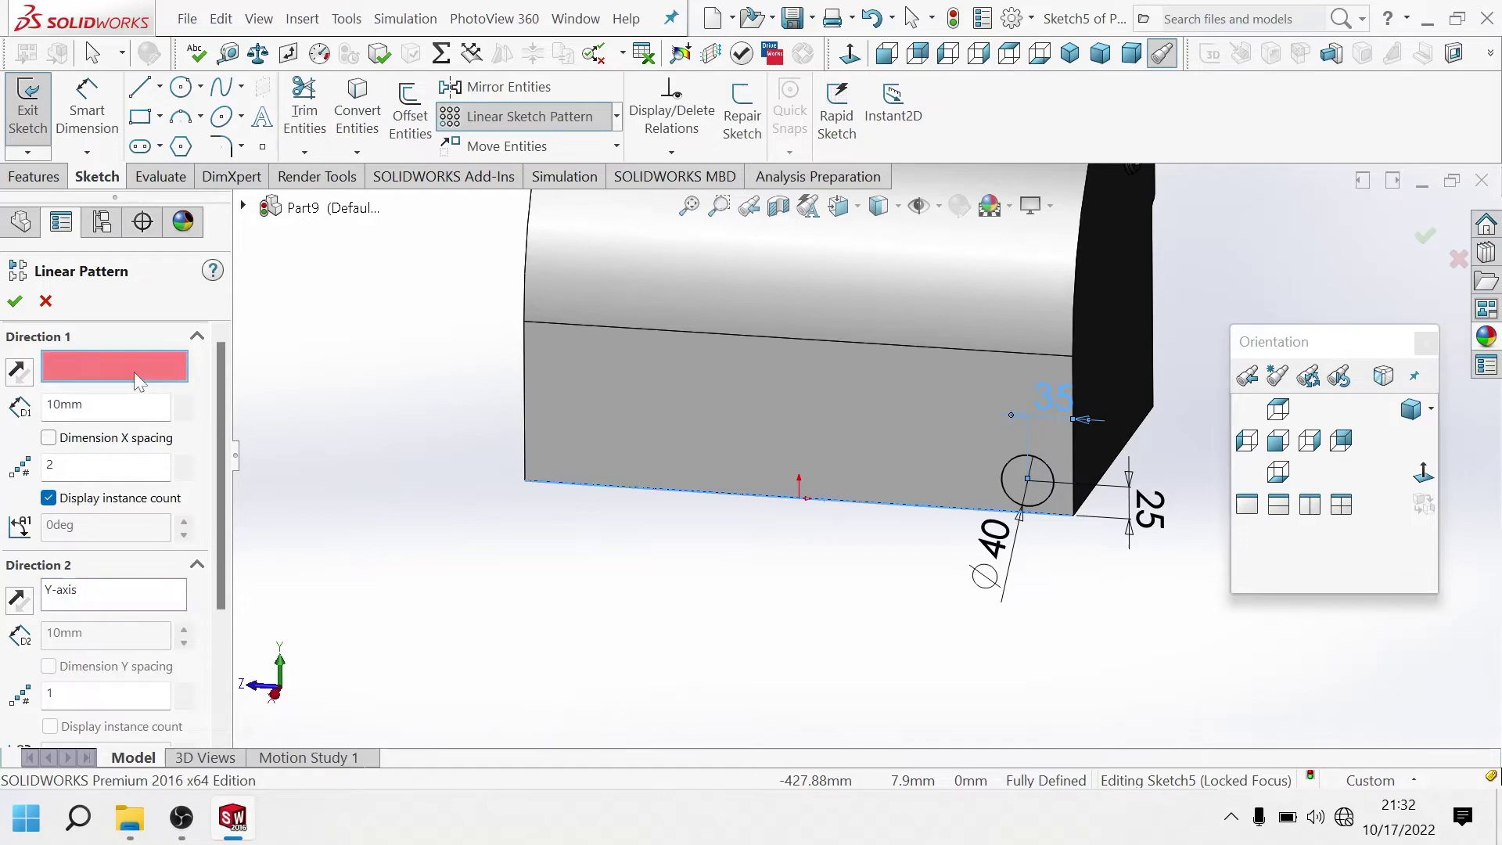
click(763, 503)
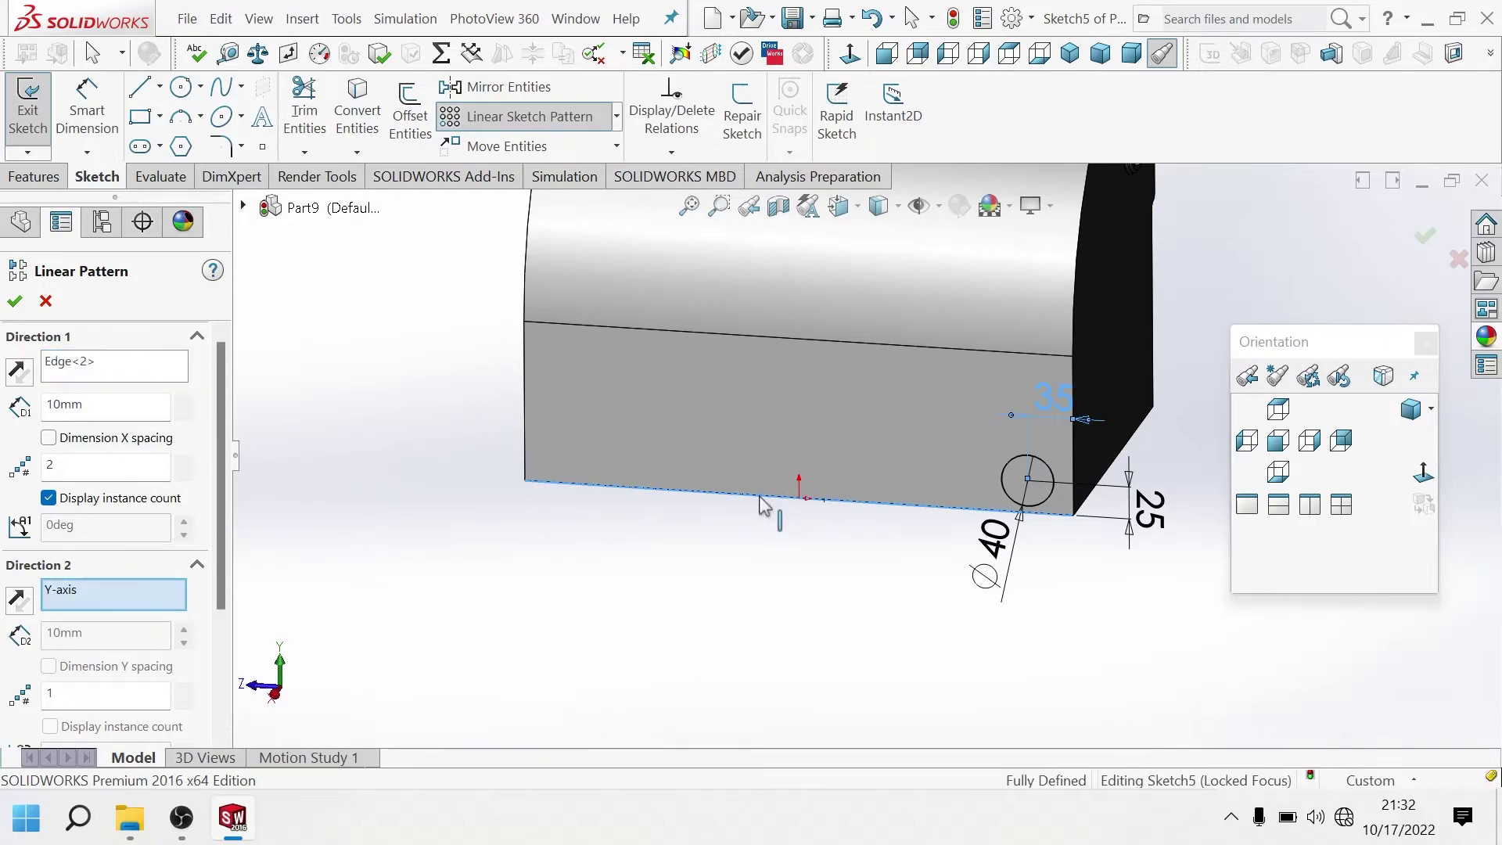
right_click(111, 599)
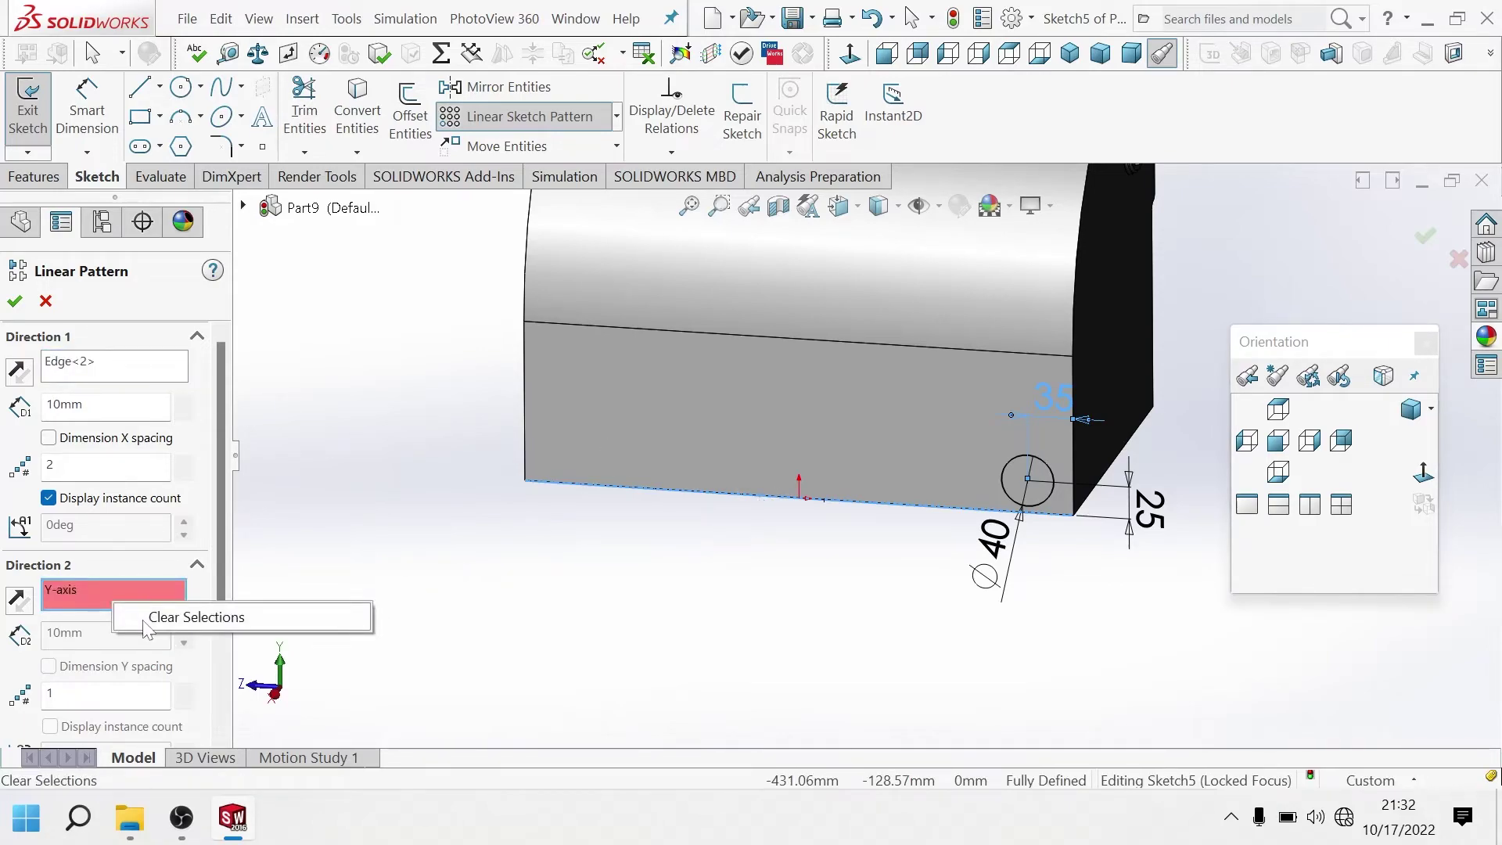
click(149, 614)
click(123, 368)
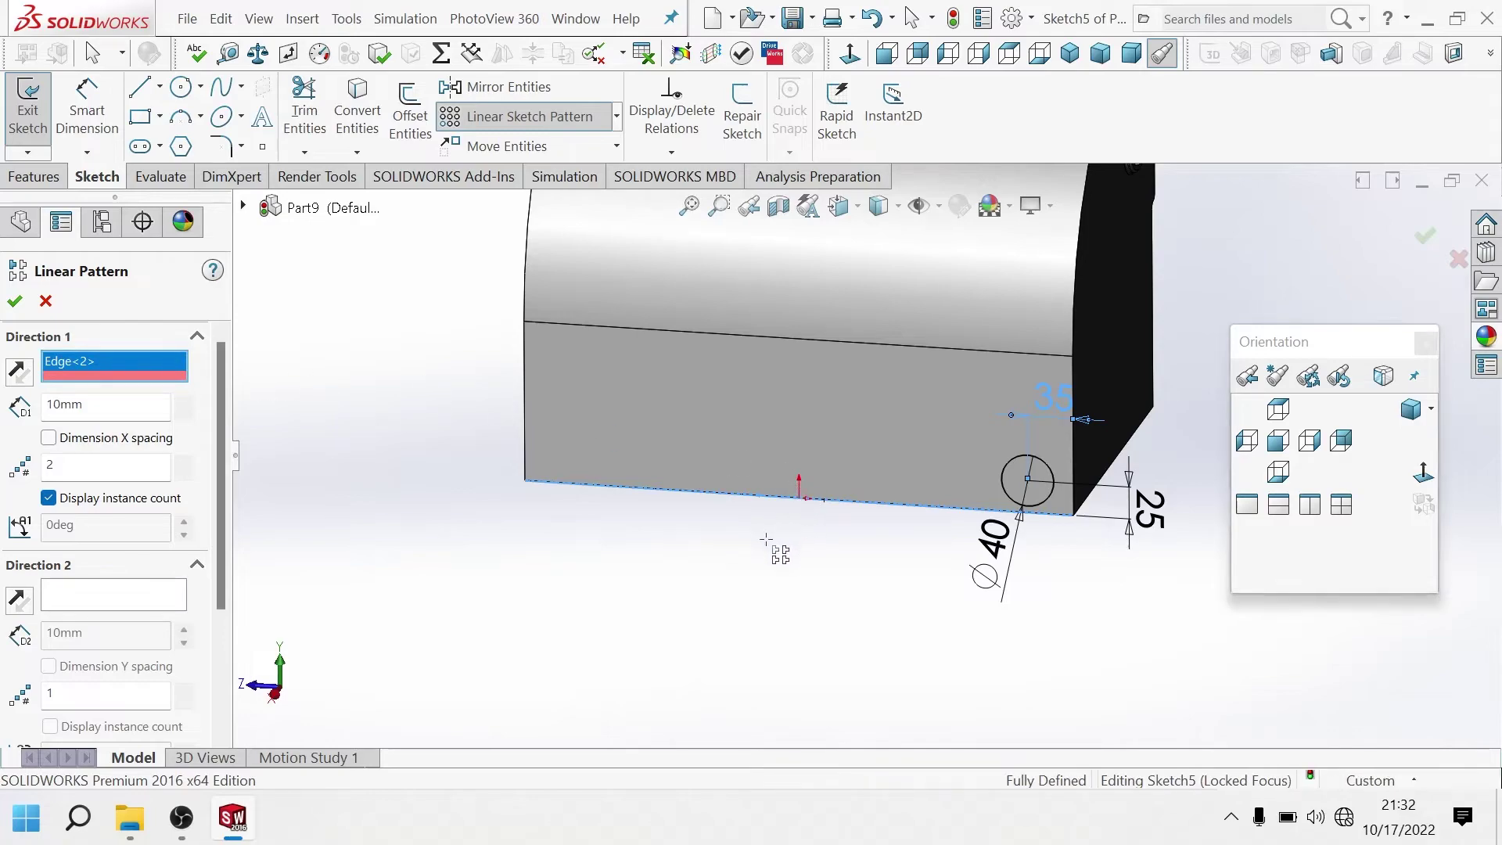
click(45, 301)
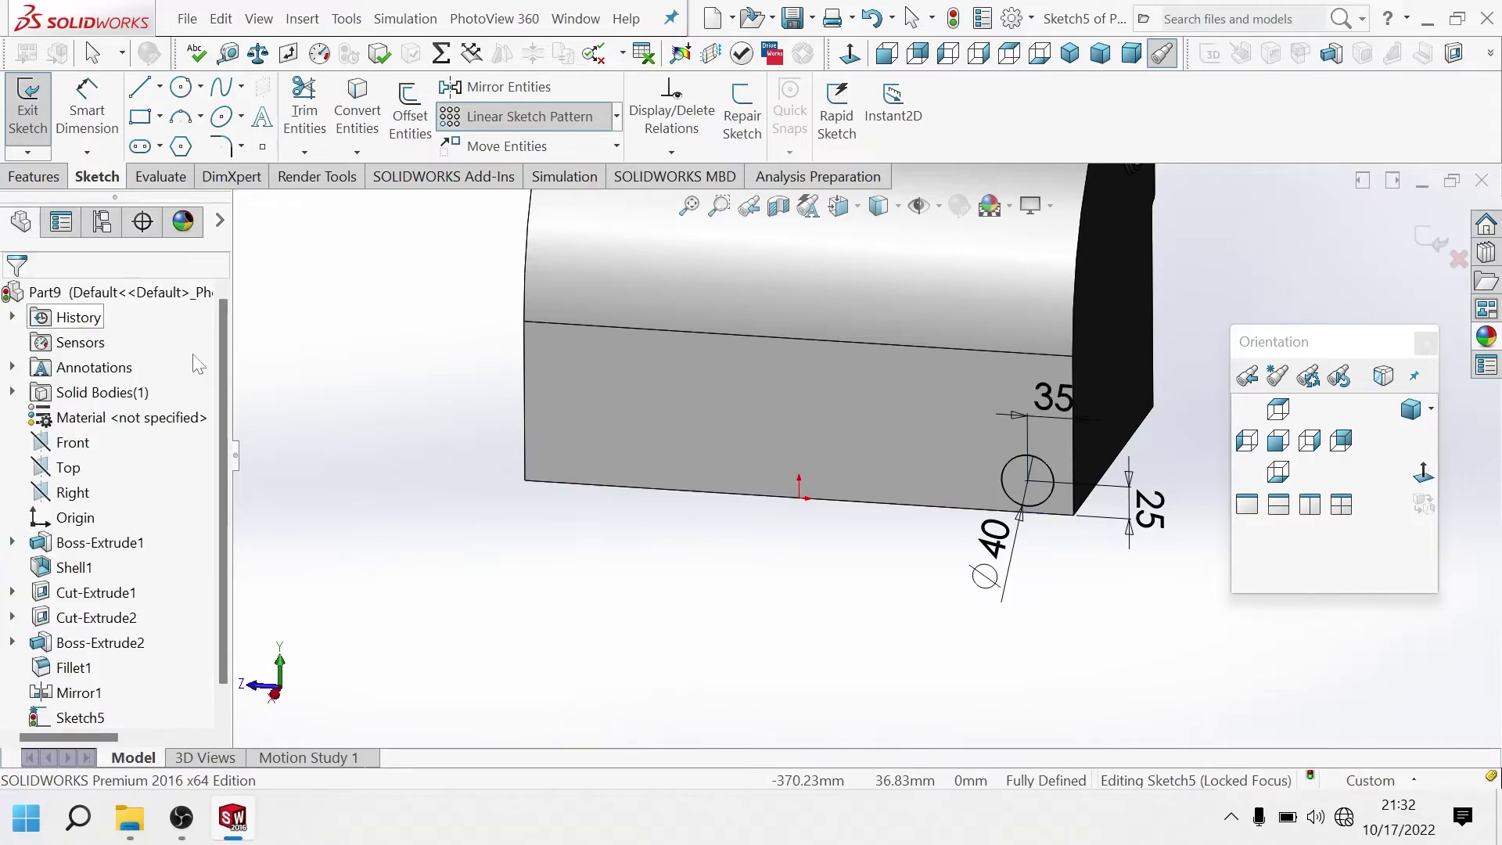
Pattern the Ø40 circle into 3 instances 140 mm apart along the 420 mm bottom edge, direction reversed.
click(675, 490)
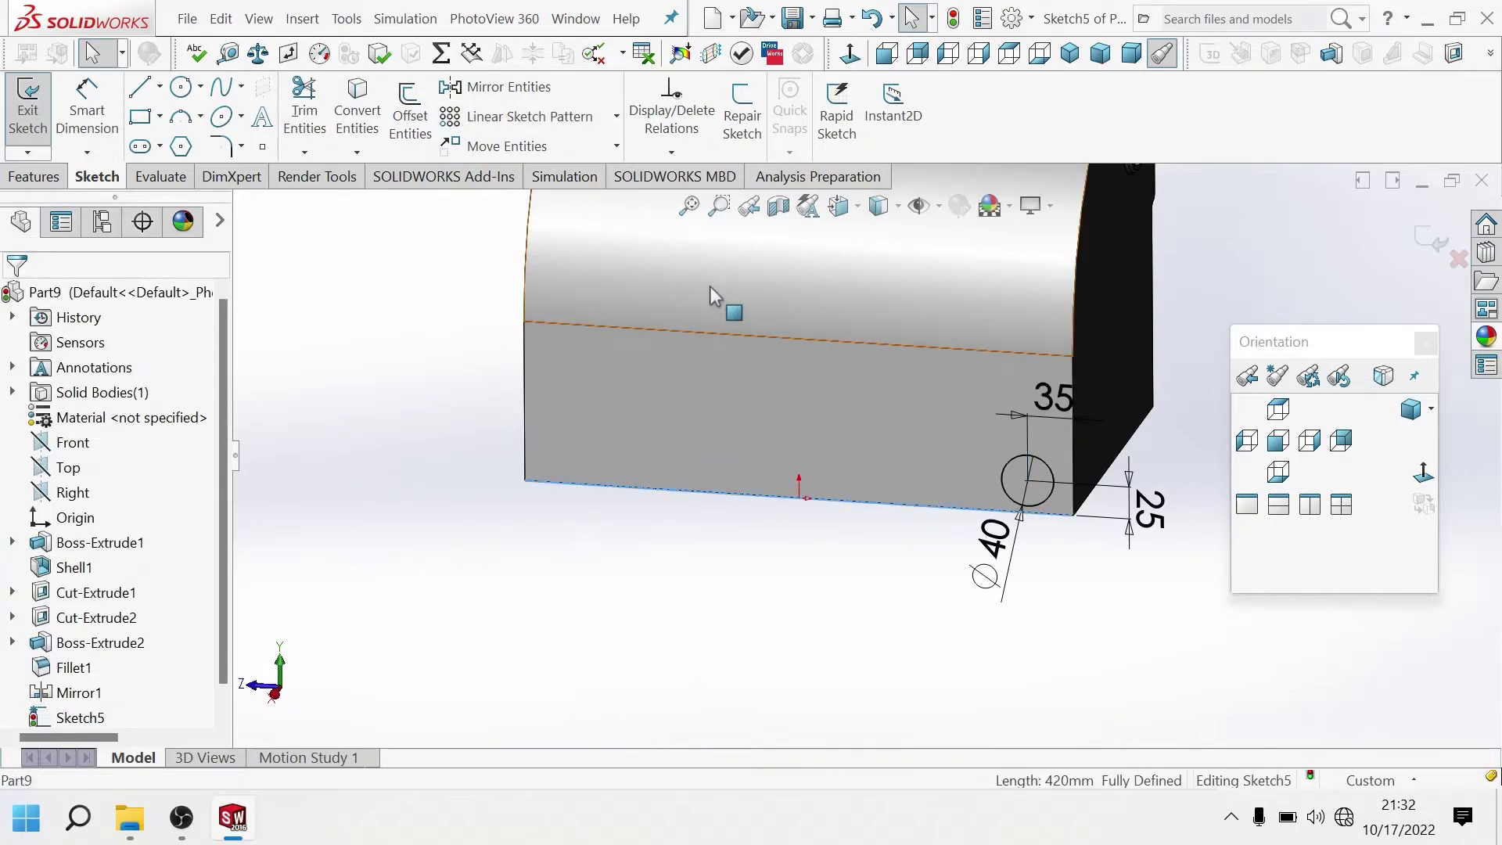
click(501, 118)
middle_drag(739, 534, 710, 498)
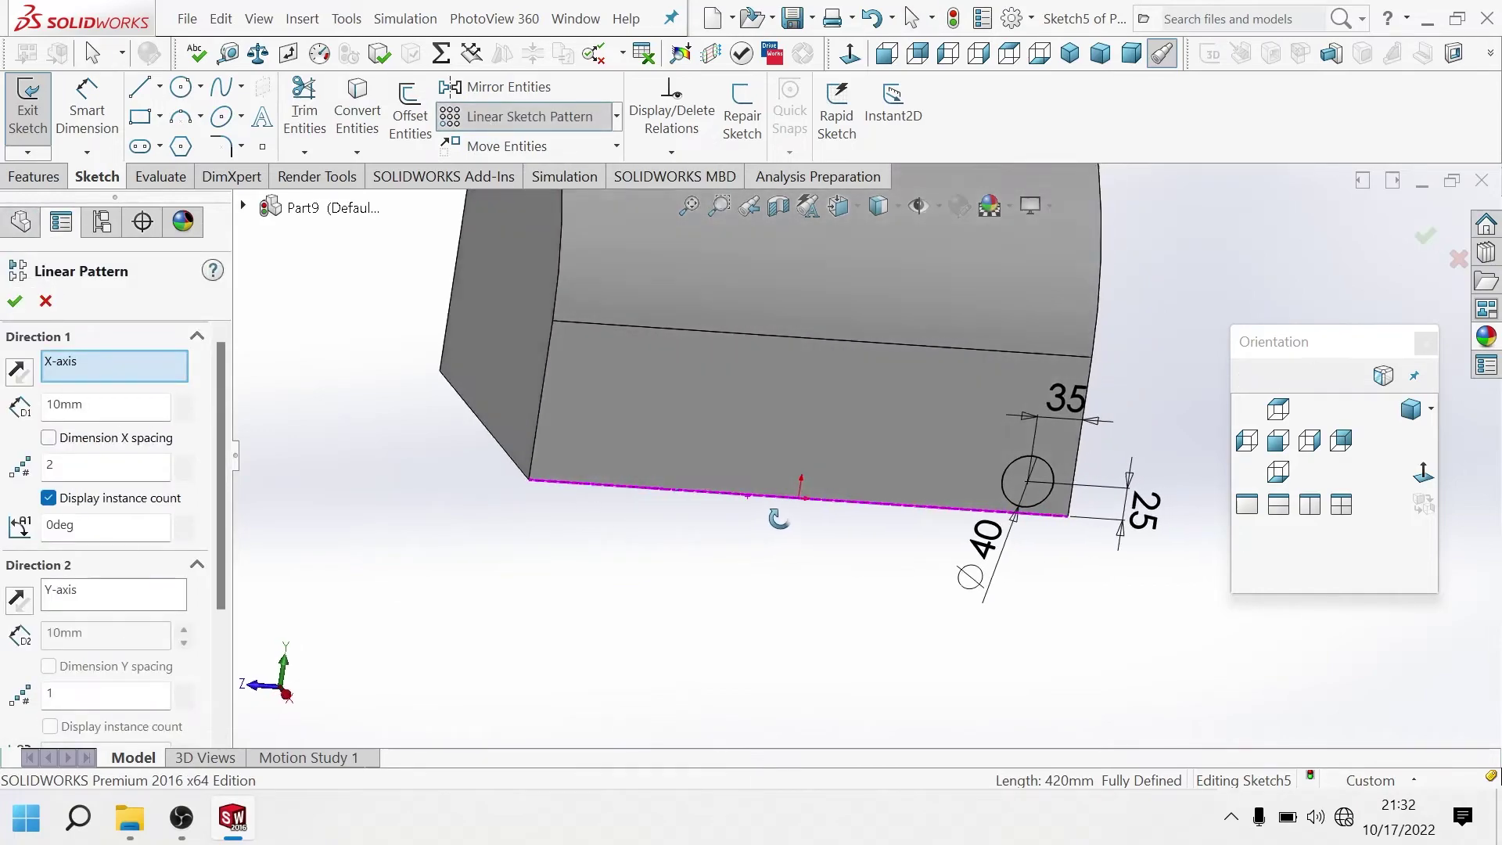
middle_drag(606, 536, 610, 585)
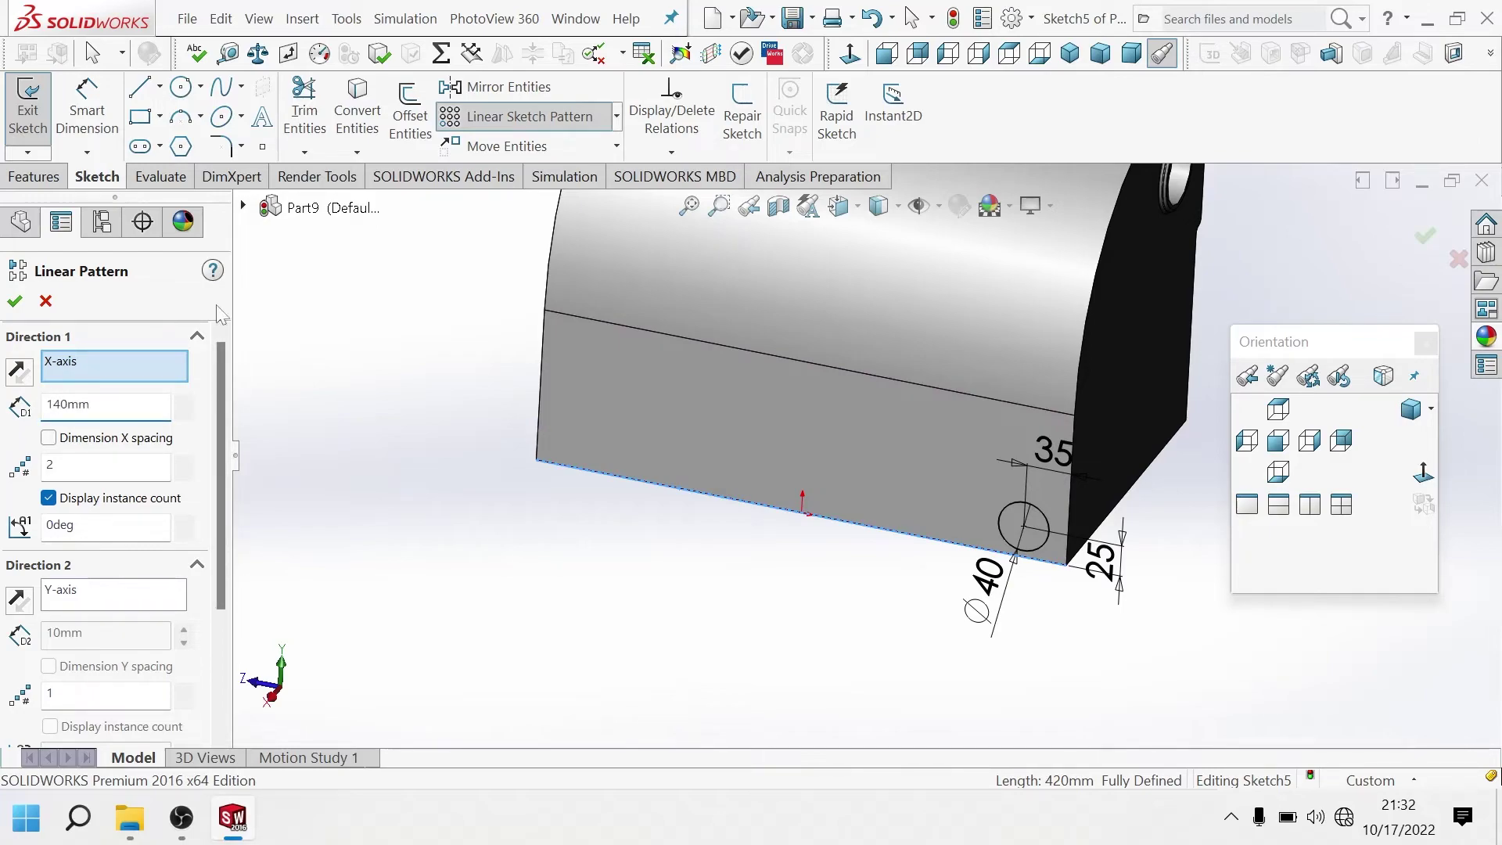
click(1000, 517)
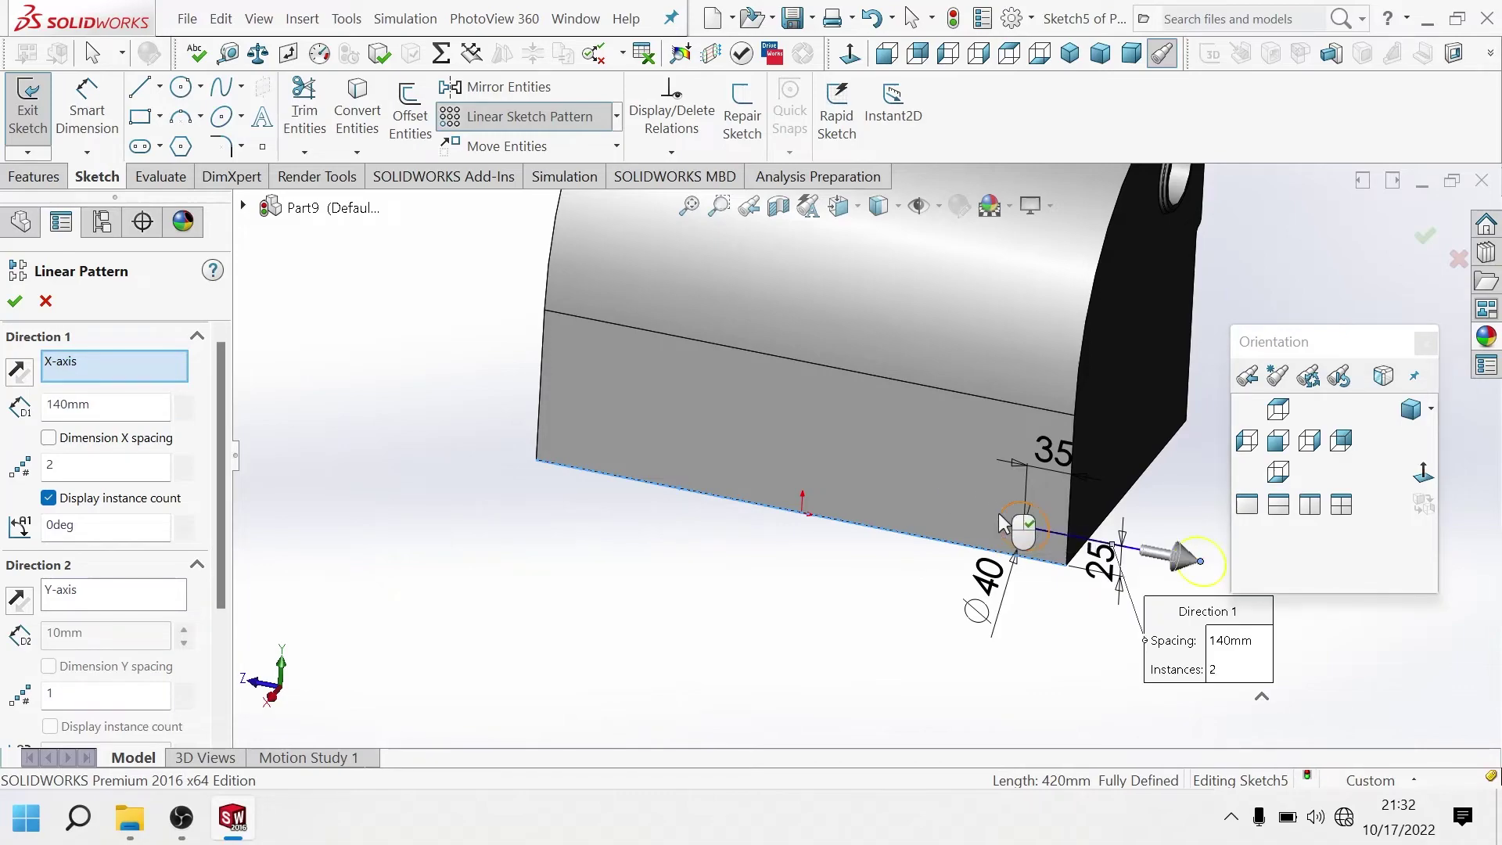
click(22, 371)
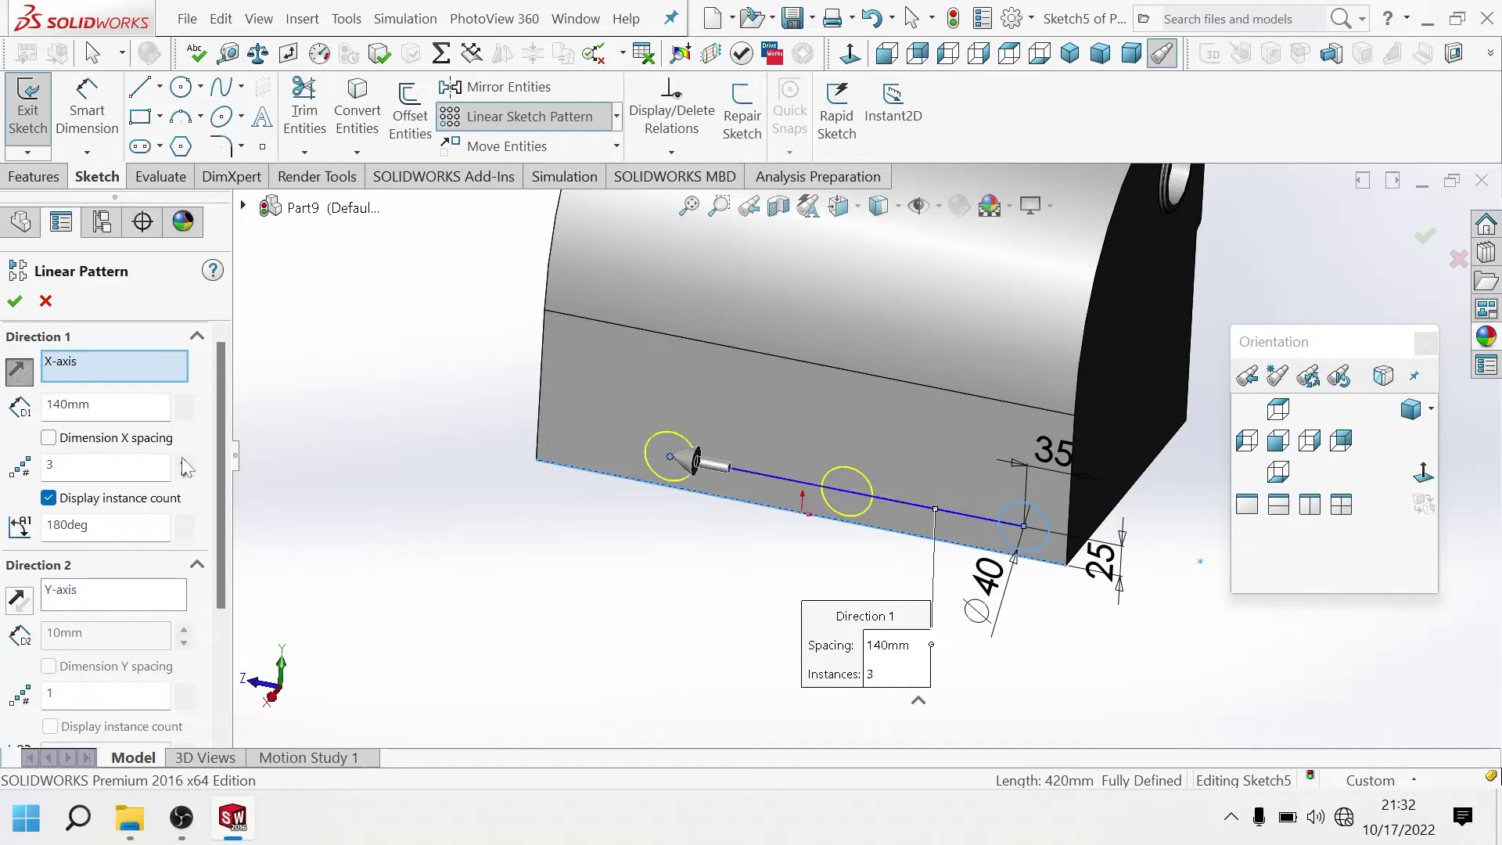
click(17, 303)
mouse_move(609, 406)
middle_down()
mouse_move(876, 490)
mouse_move(893, 415)
middle_up()
key(Escape)
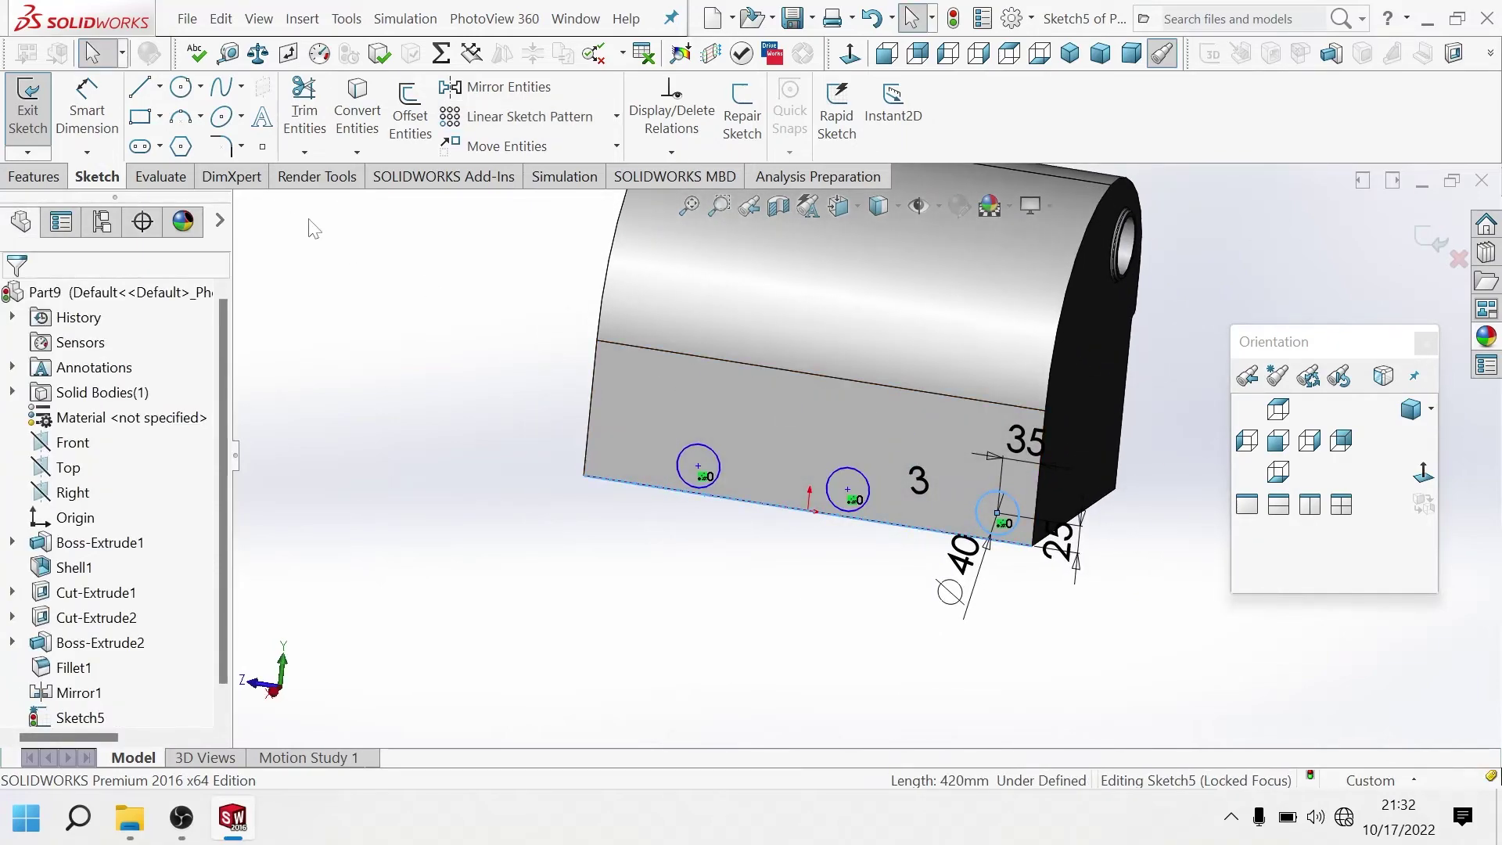
Extruded-cut the three circles with Up To Surface, ending at the selected face, forming three holes.
click(34, 176)
click(332, 129)
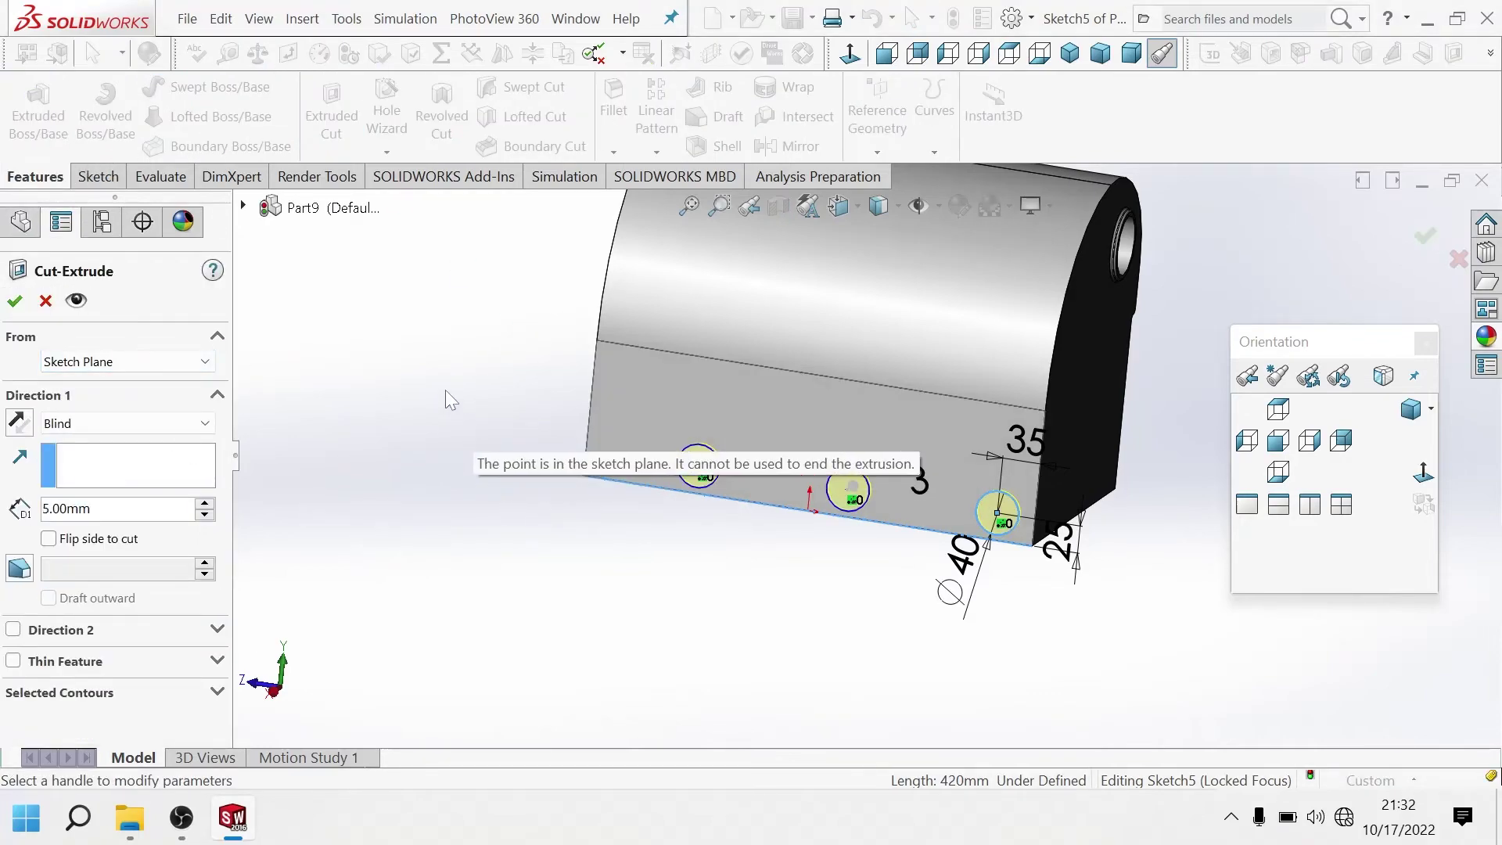
mouse_move(446, 391)
middle_down()
mouse_move(556, 396)
mouse_move(491, 377)
middle_up()
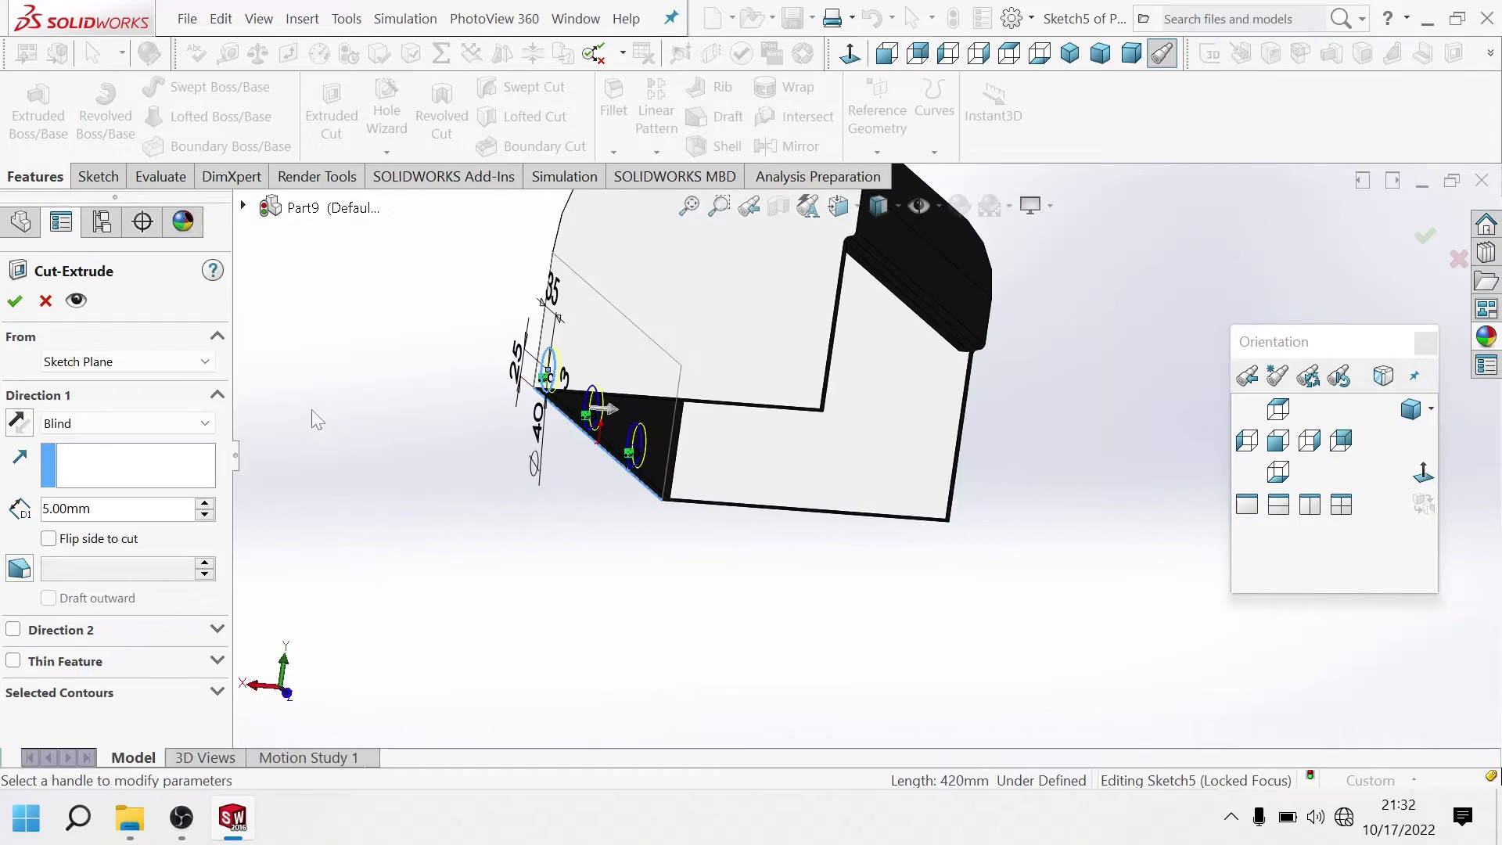
click(185, 426)
click(155, 526)
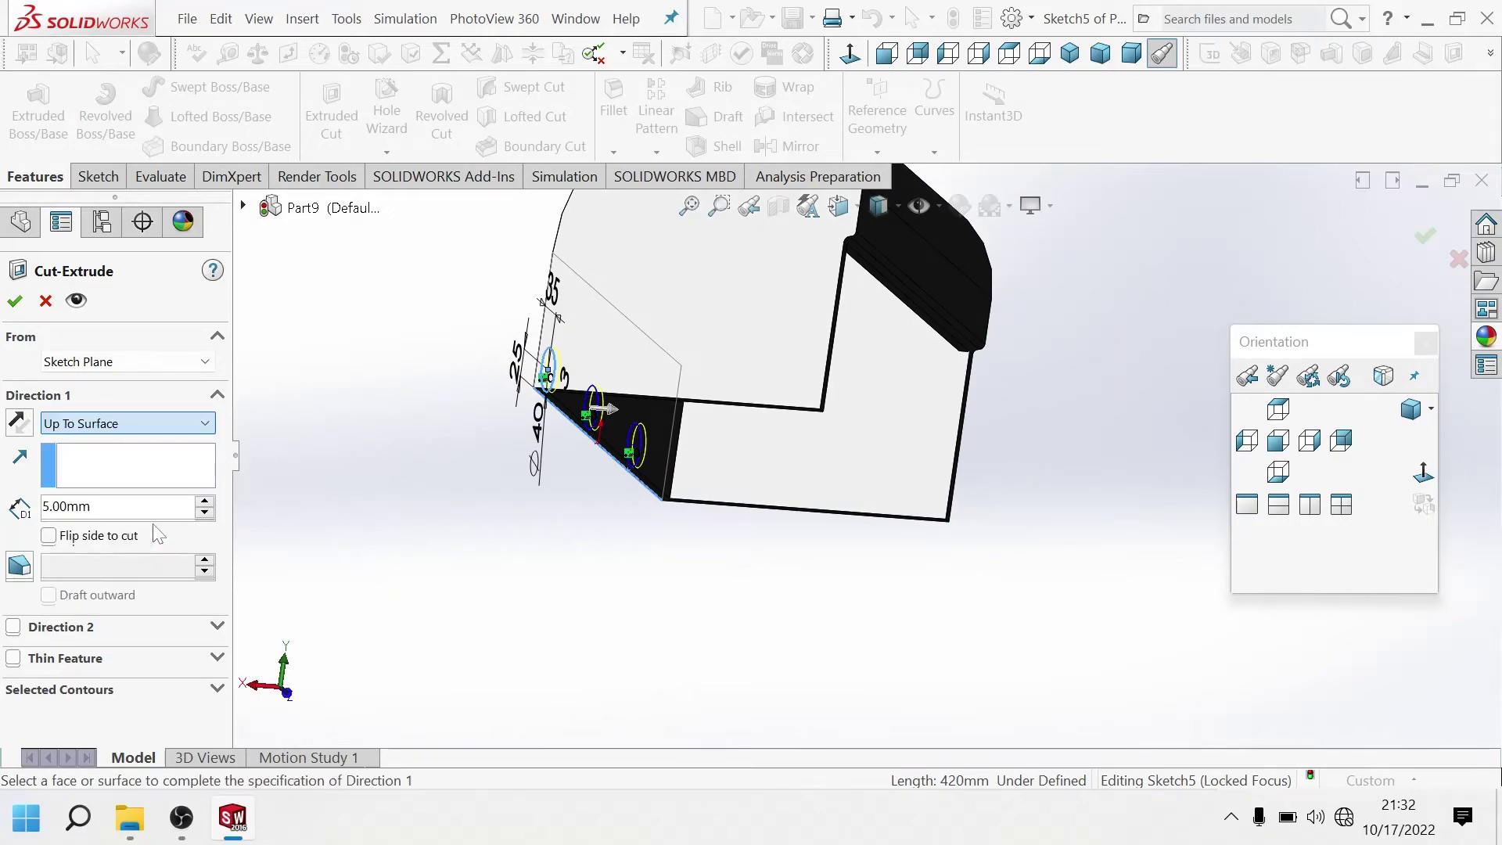
click(658, 428)
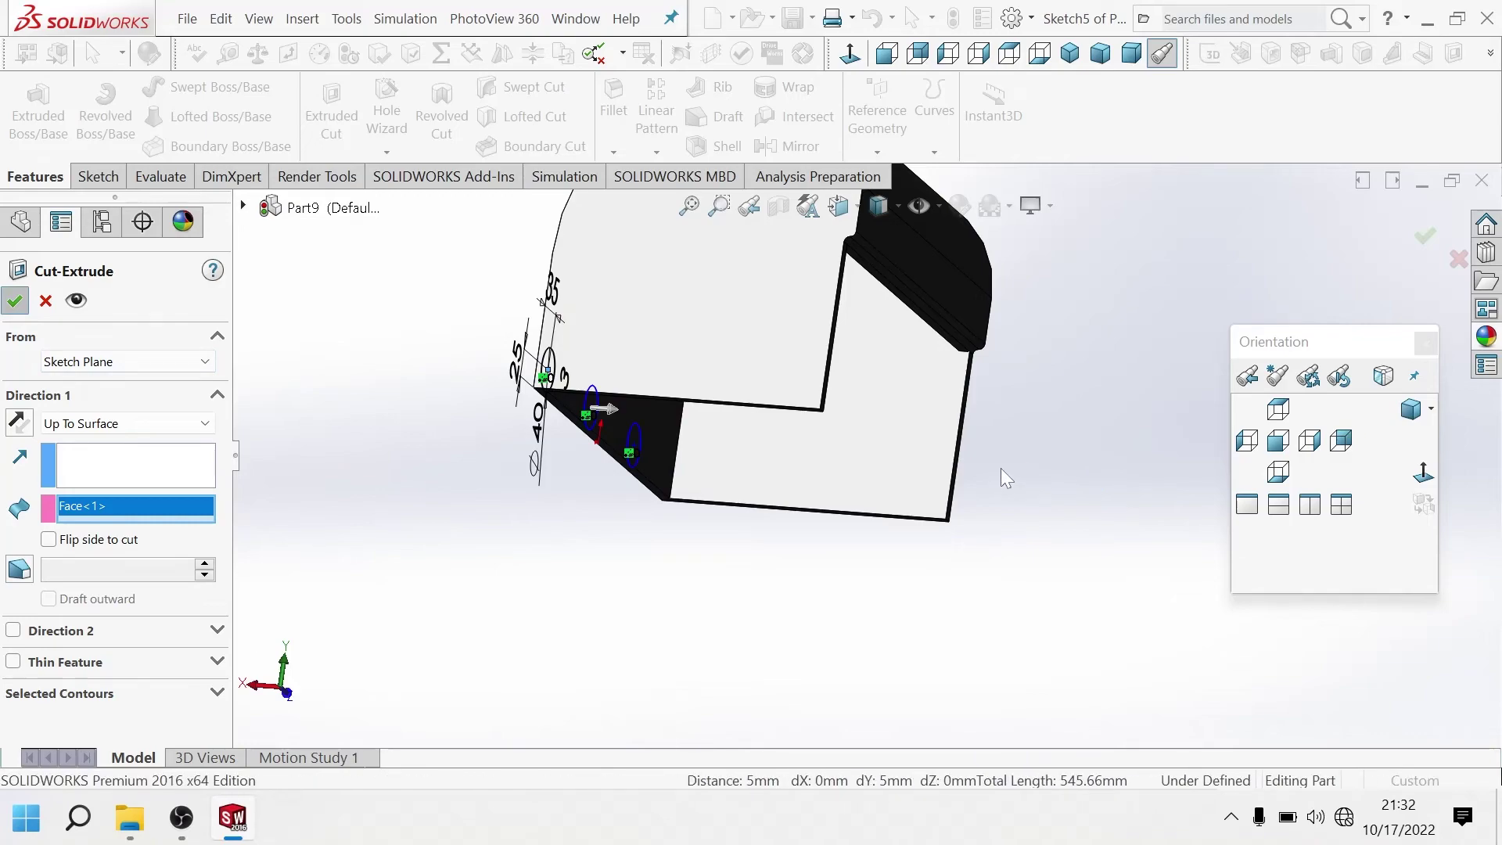
key(Return)
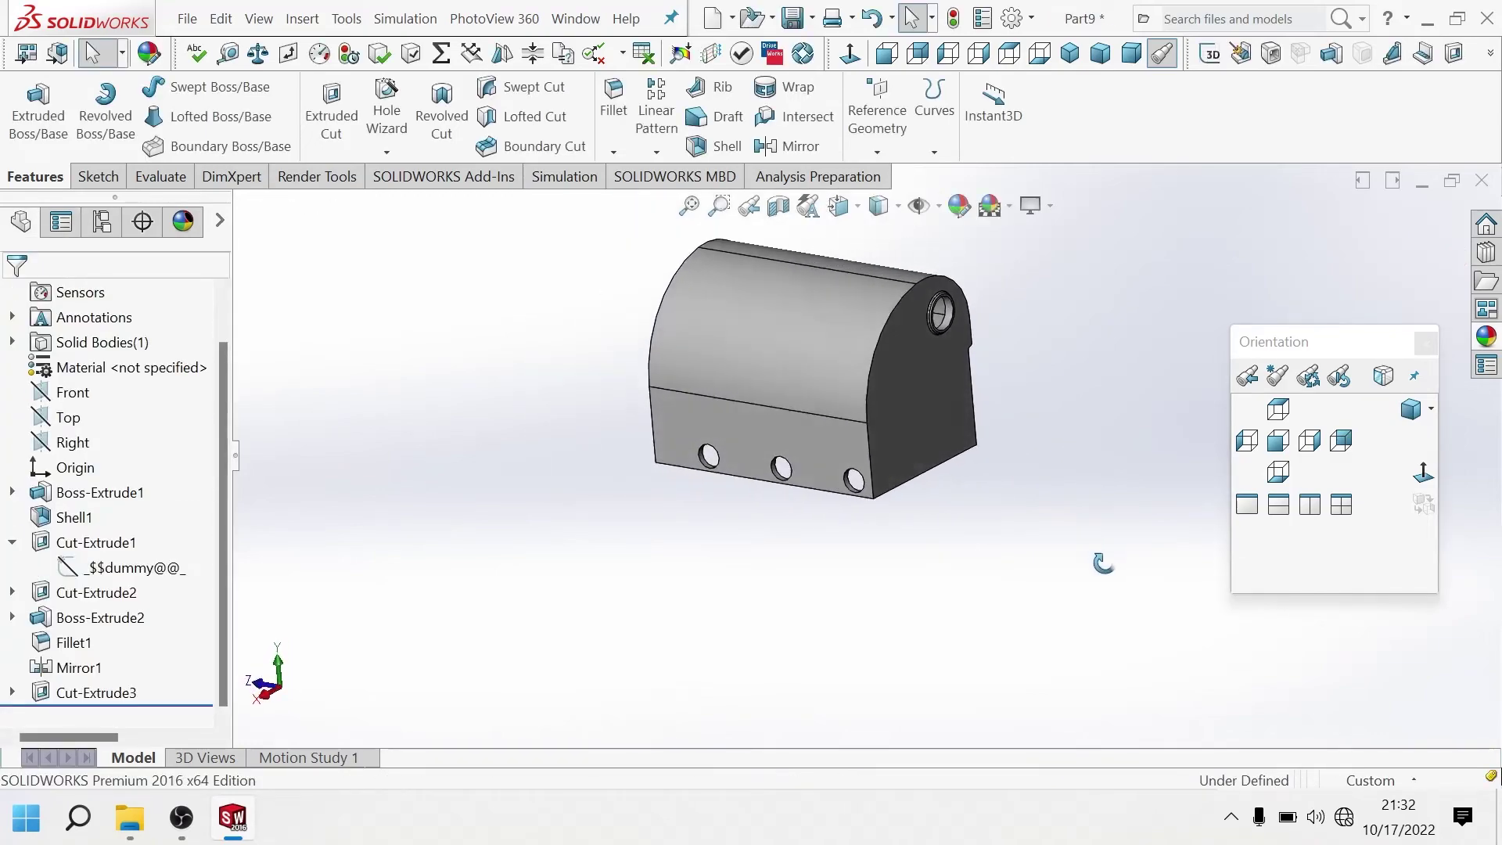
mouse_move(820, 373)
middle_down()
mouse_move(885, 282)
mouse_move(855, 335)
mouse_move(876, 284)
mouse_move(854, 424)
mouse_move(713, 500)
mouse_move(851, 345)
mouse_move(822, 436)
mouse_move(614, 389)
mouse_move(851, 455)
mouse_move(892, 403)
middle_up()
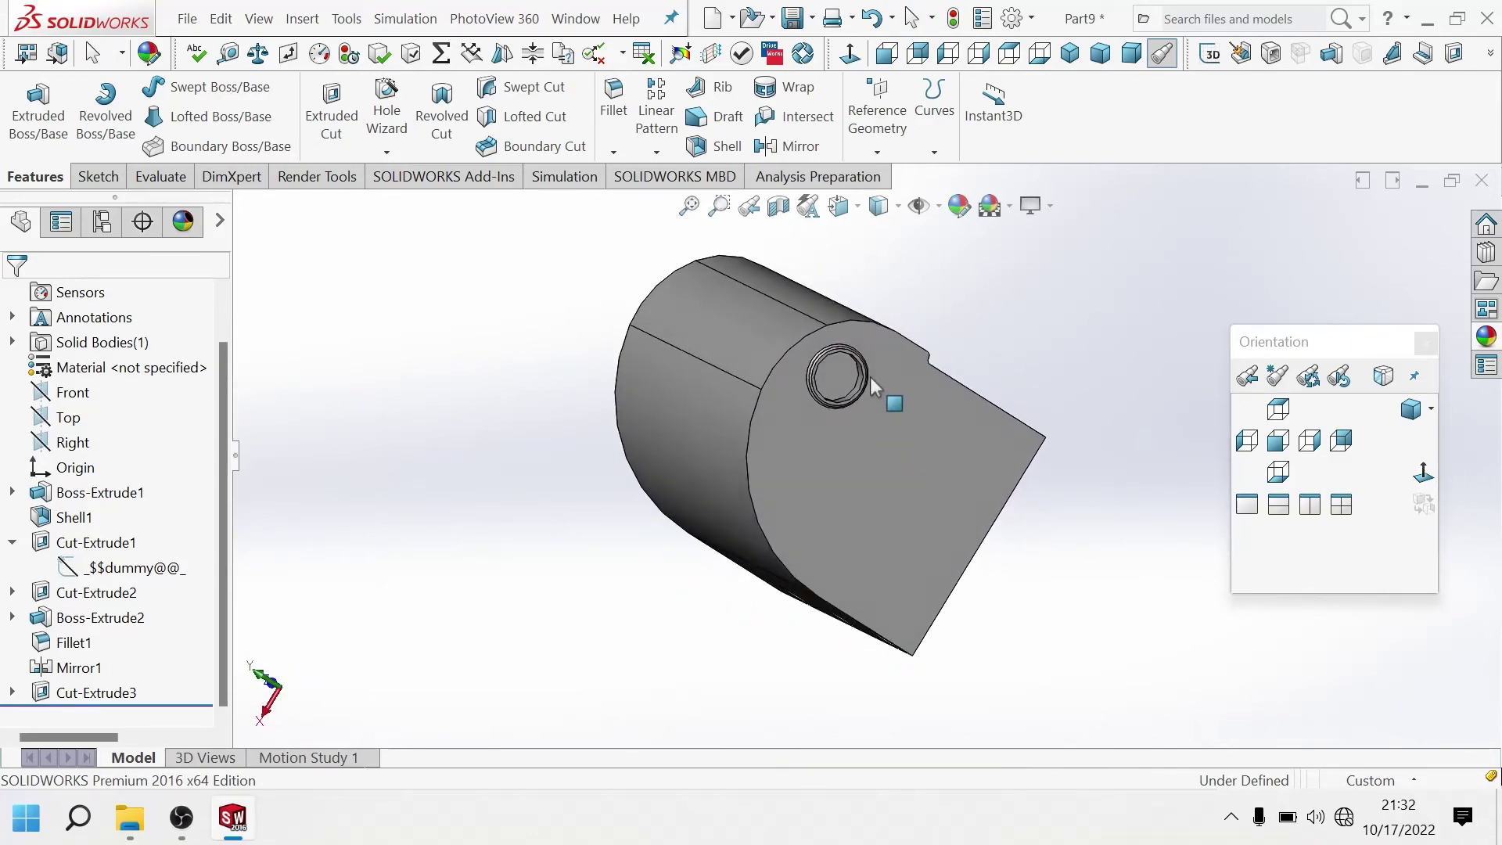
Save the part under the name 'Bucket' in the Part 6_Bucket project folder.
click(801, 25)
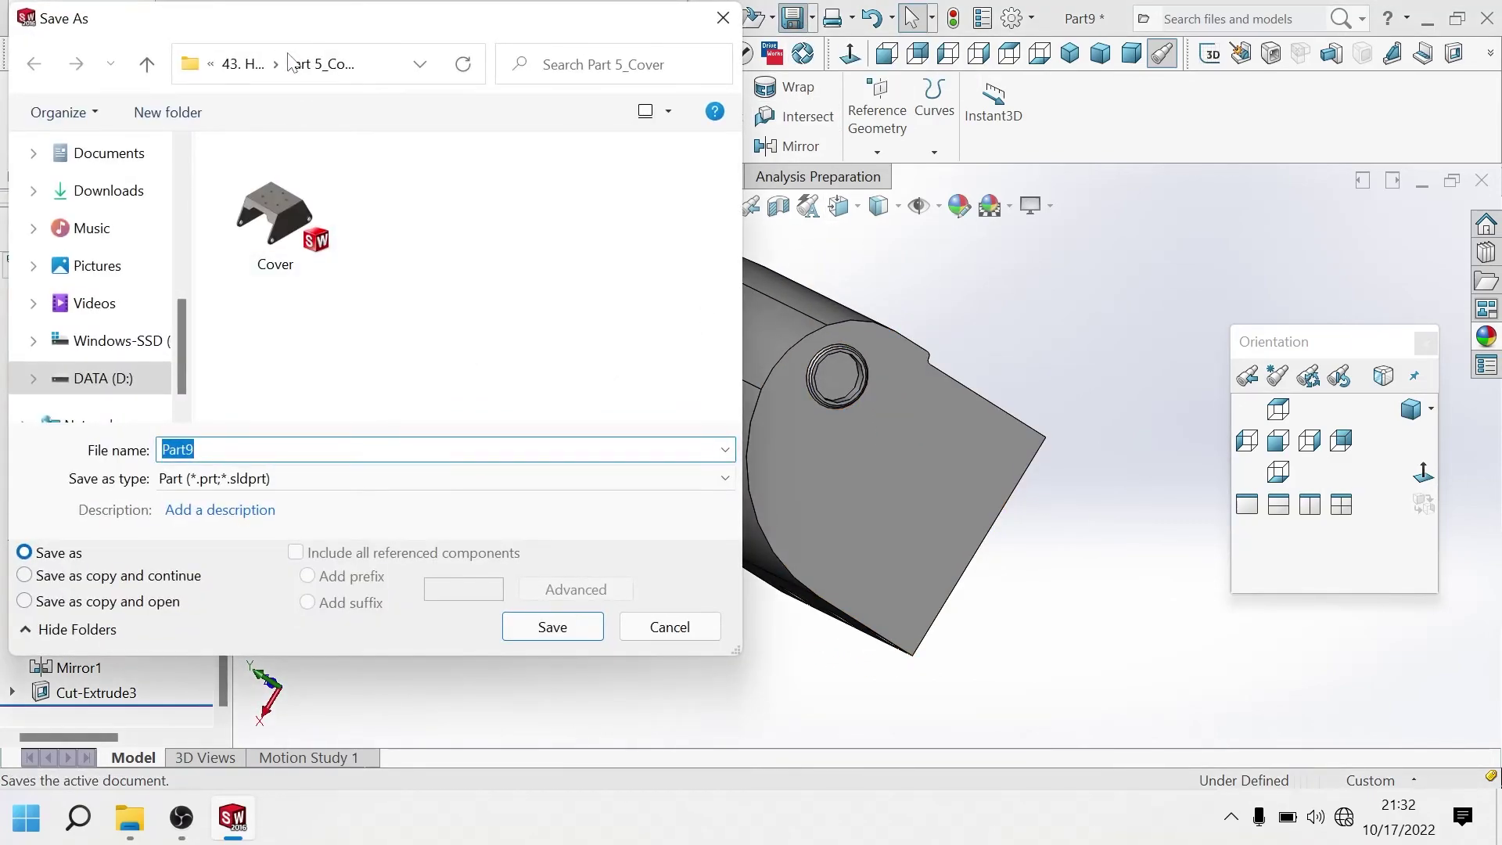
click(243, 64)
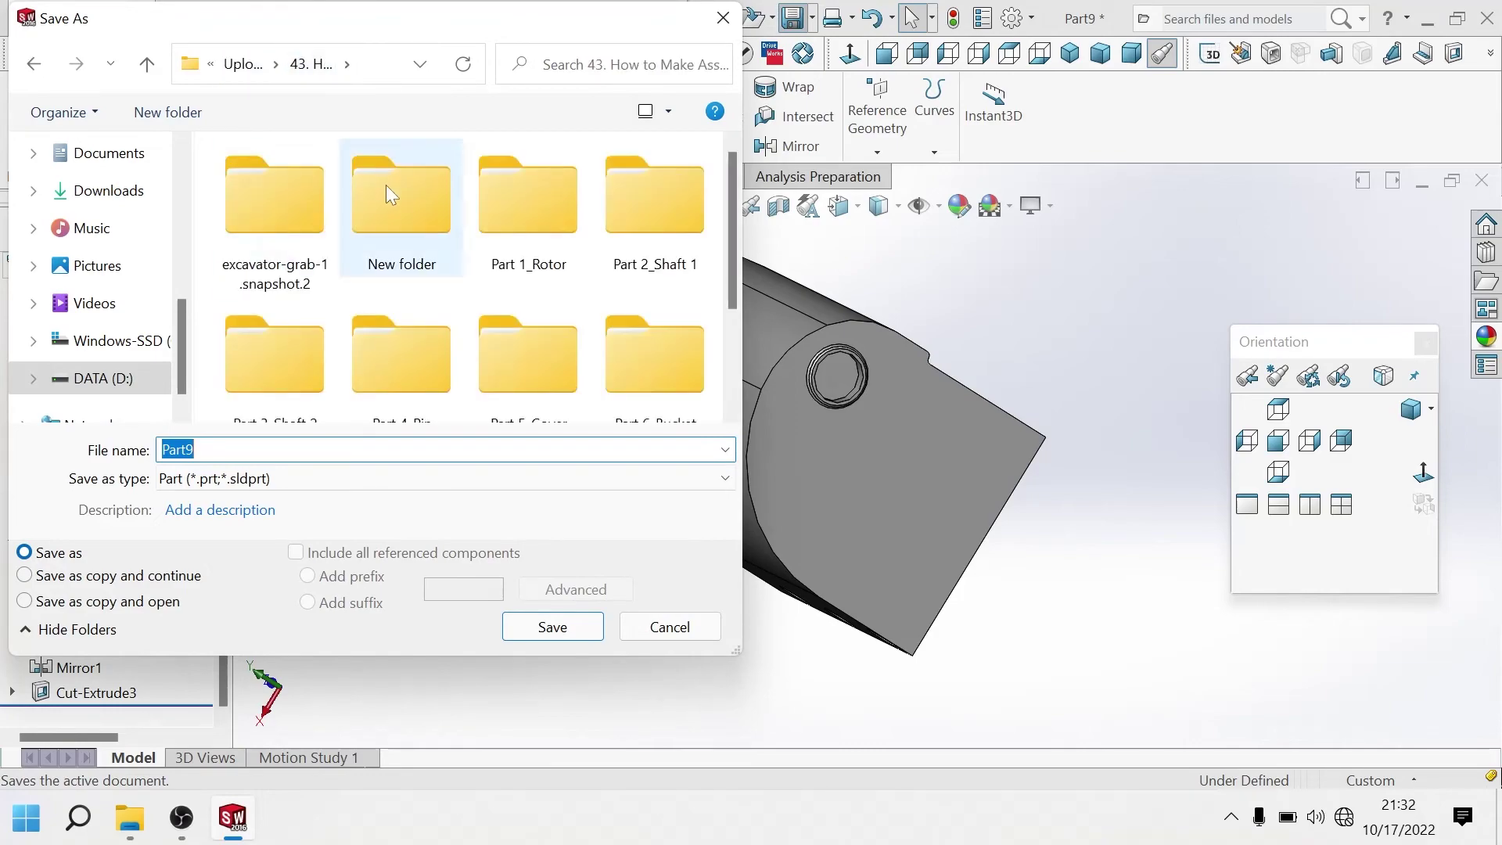
double_click(637, 350)
text(Bucket)
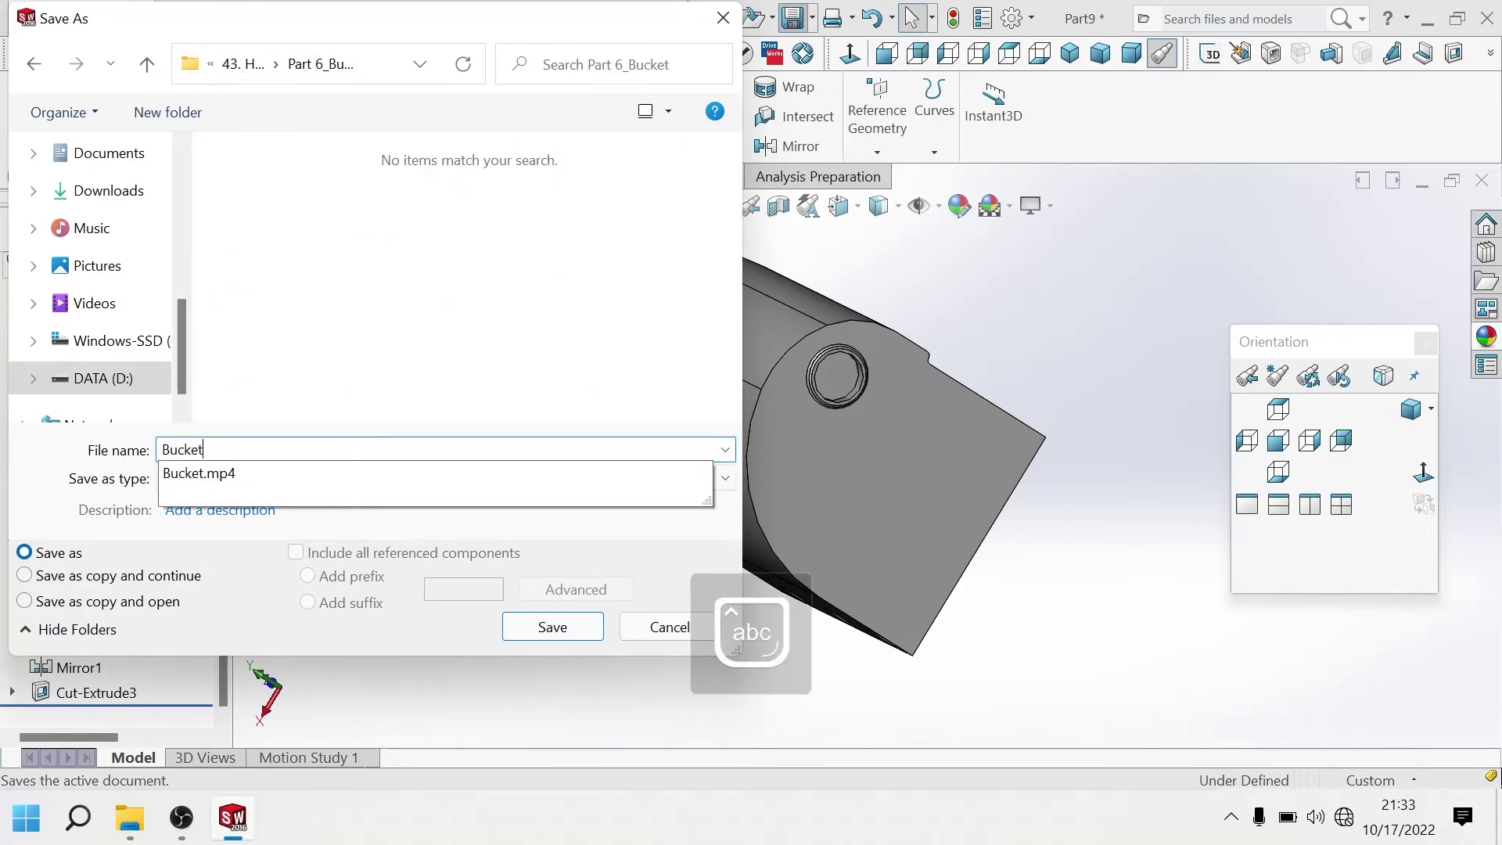
key(Return)
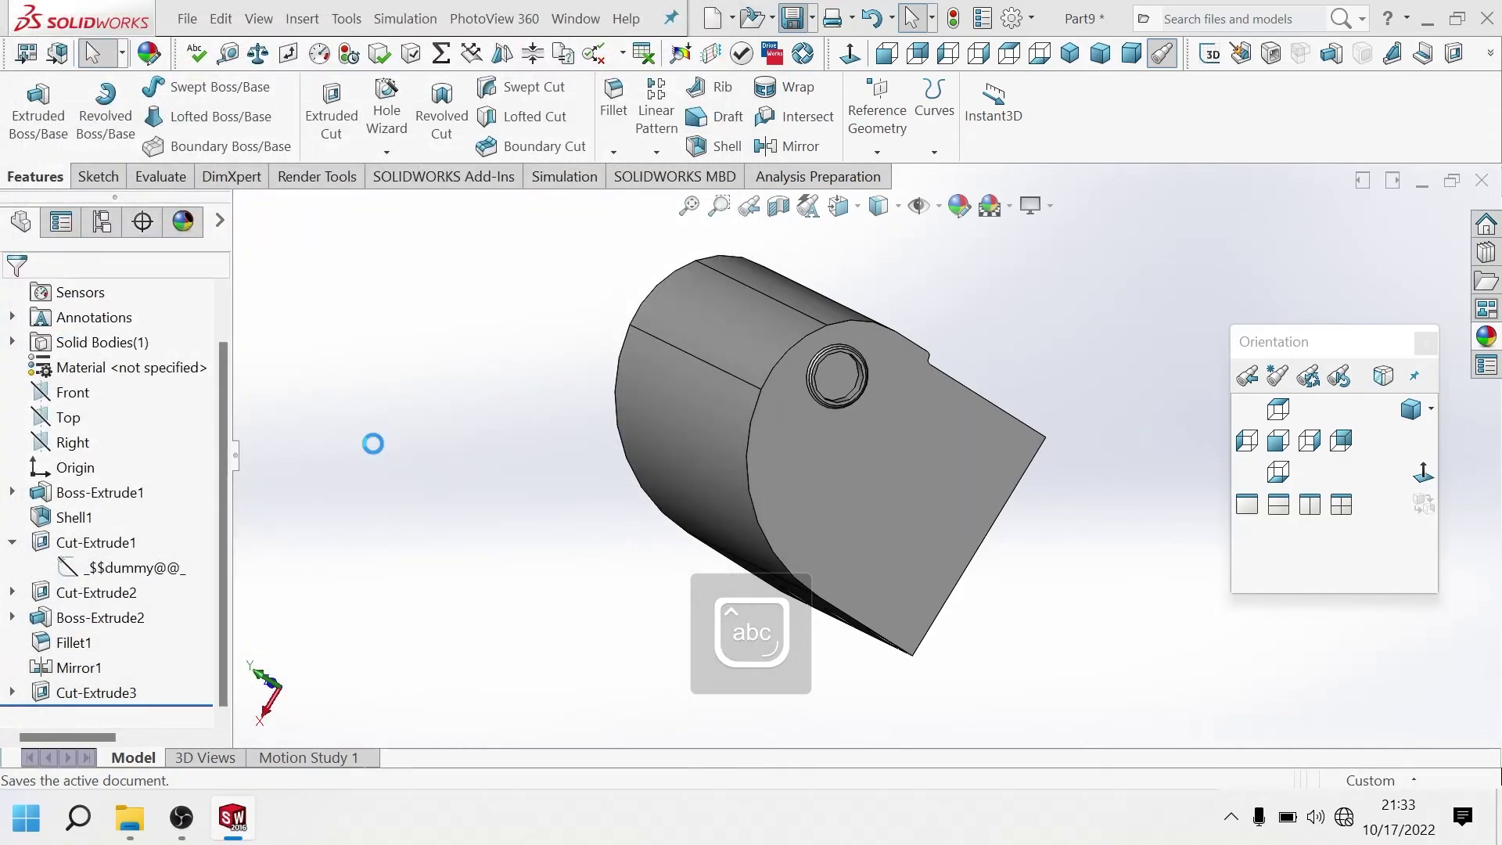
middle_drag(956, 431, 900, 443)
scroll(927, 435, down, 2)
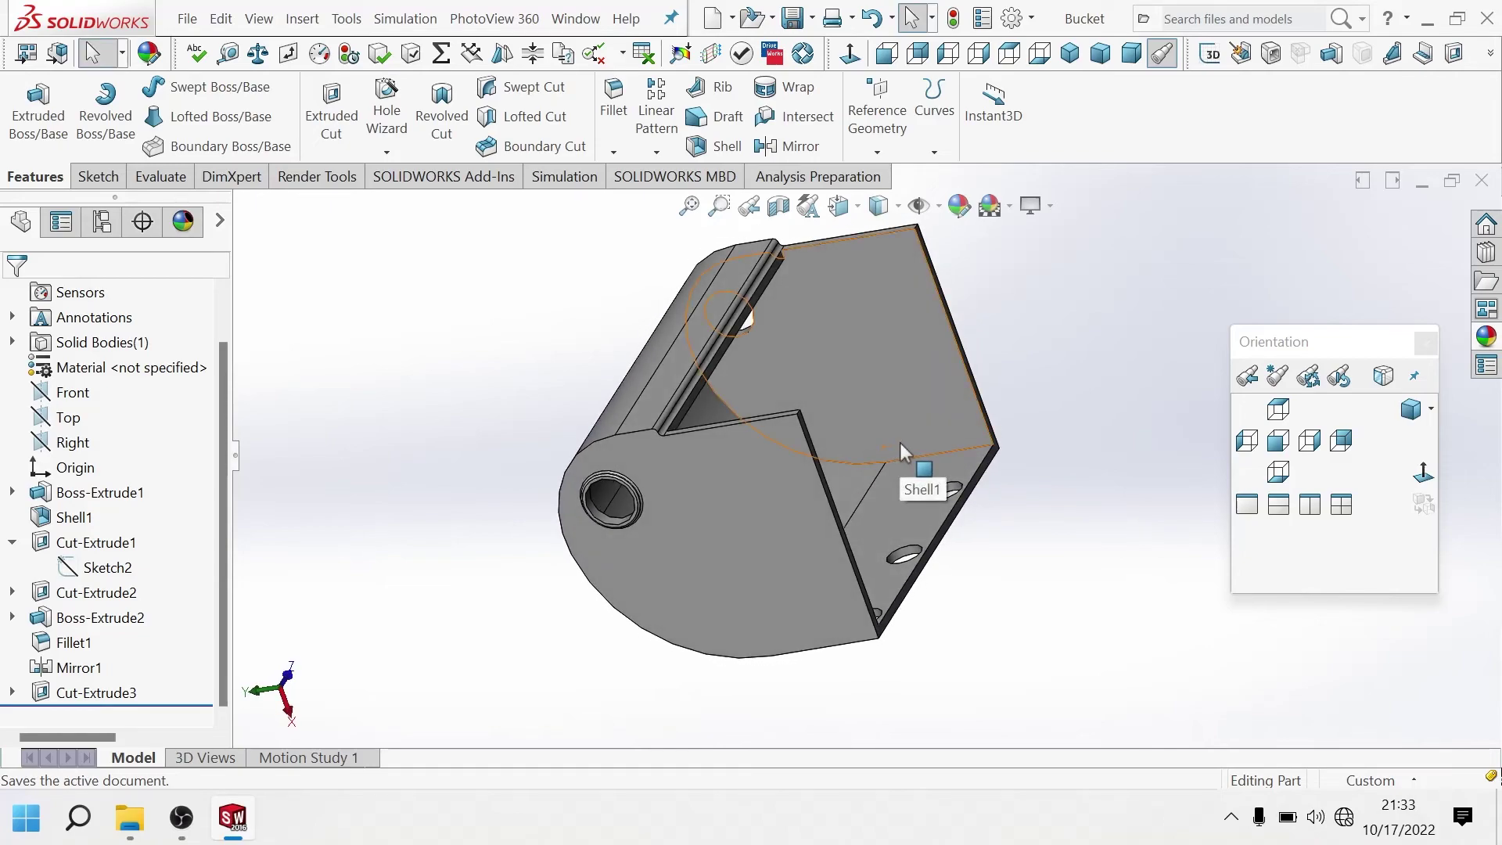
mouse_move(869, 426)
middle_down()
mouse_move(923, 407)
mouse_move(838, 496)
middle_up()
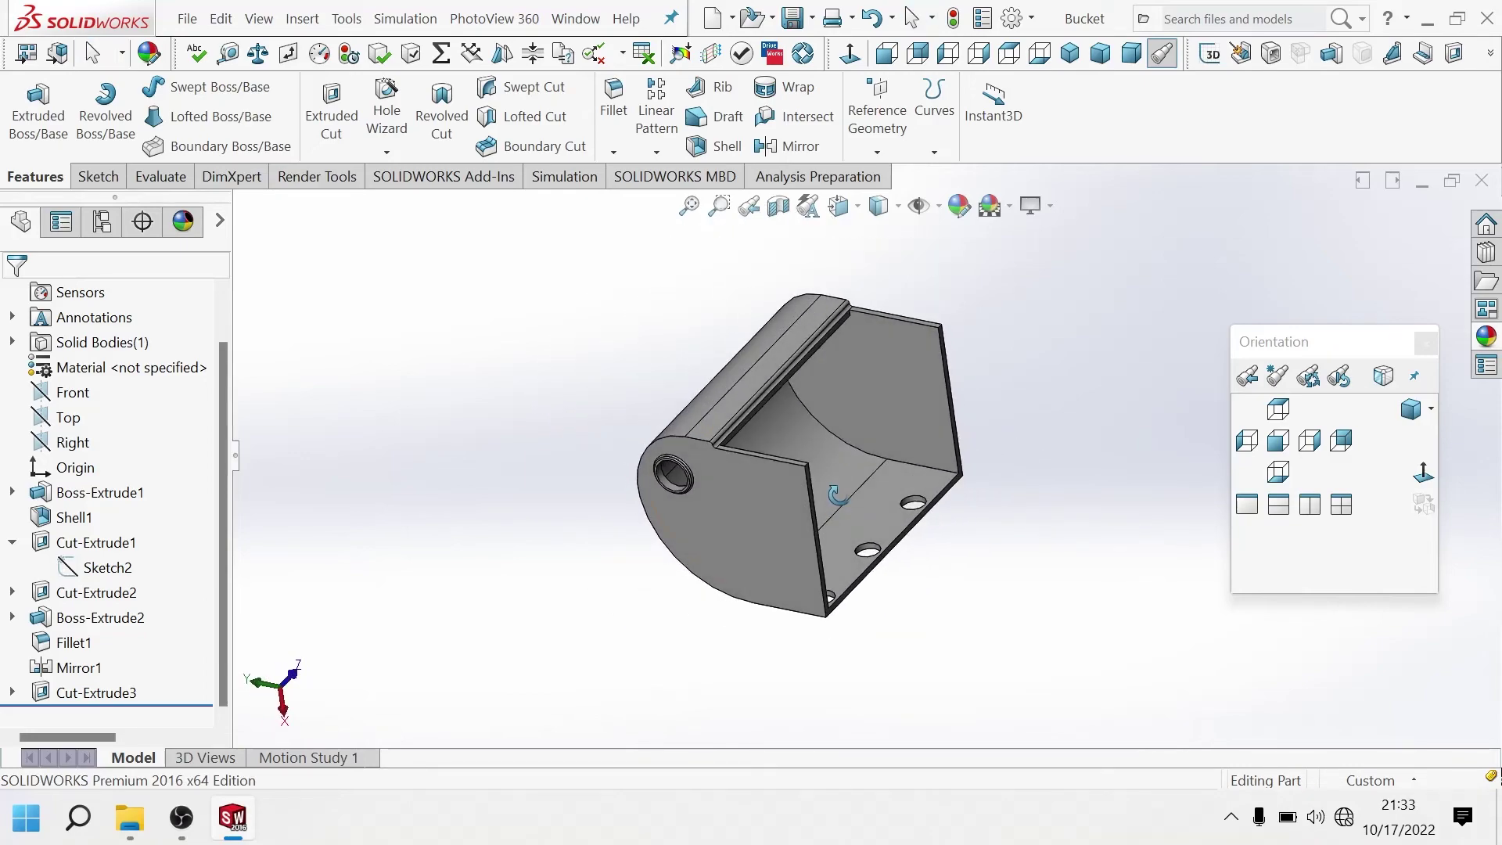
Assign ASTM A36 Steel through Edit Material, save the part, and switch to isometric view.
drag(227, 395, 223, 299)
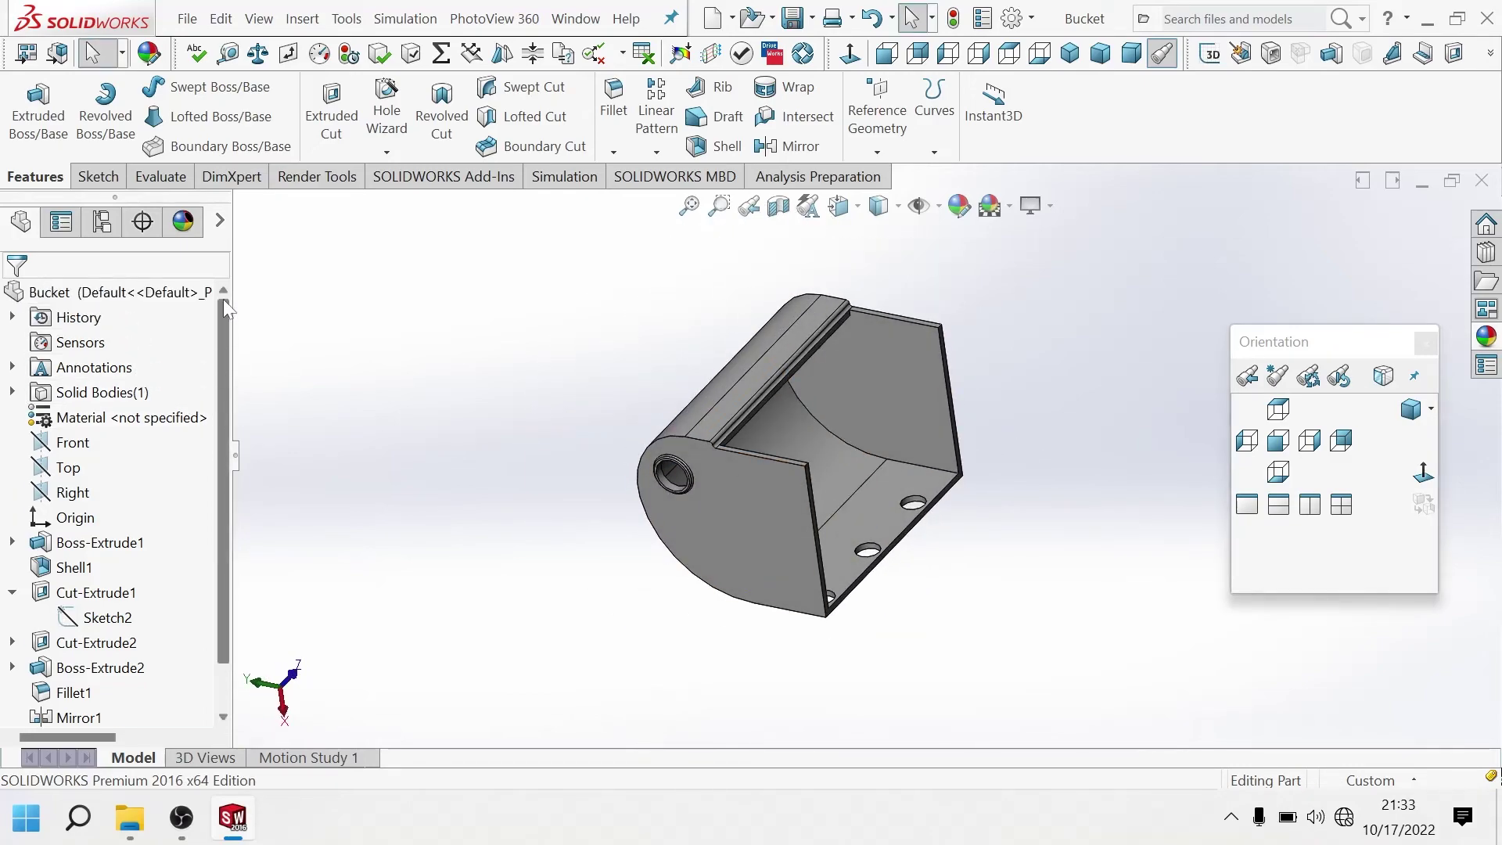
right_click(180, 417)
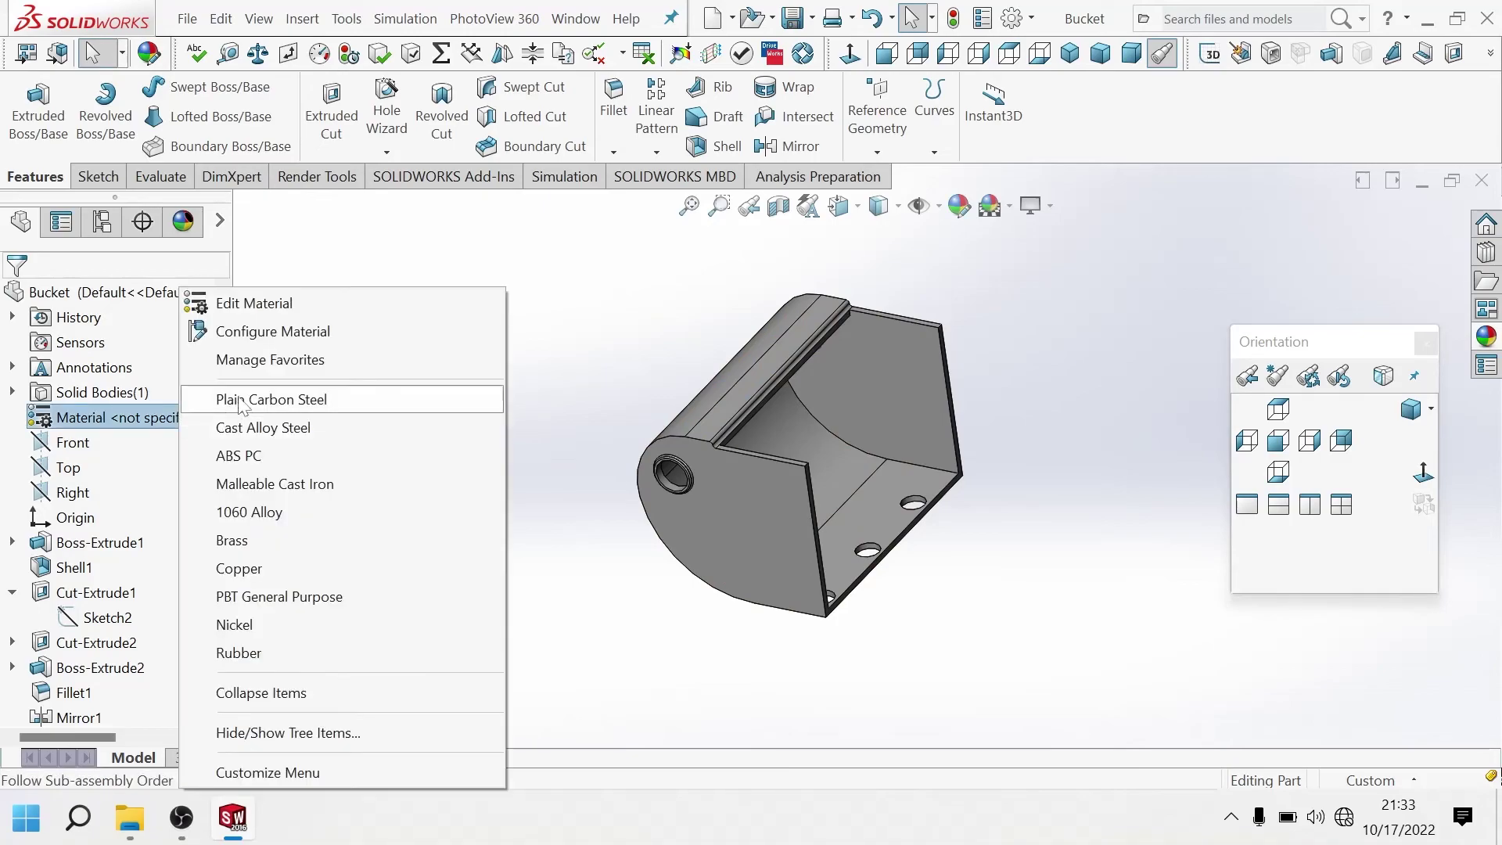
click(261, 306)
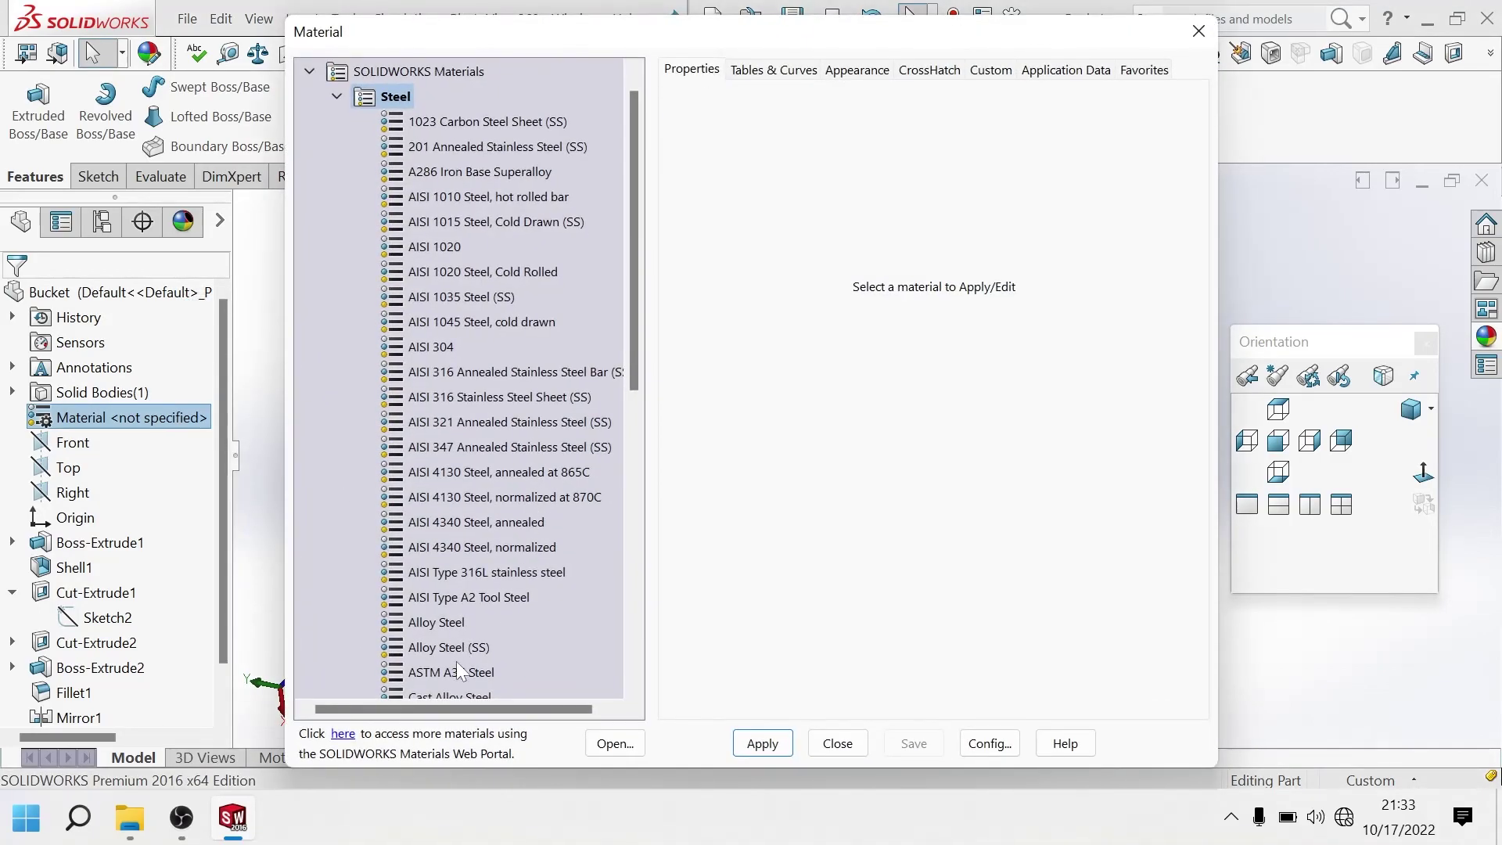
click(460, 672)
click(762, 744)
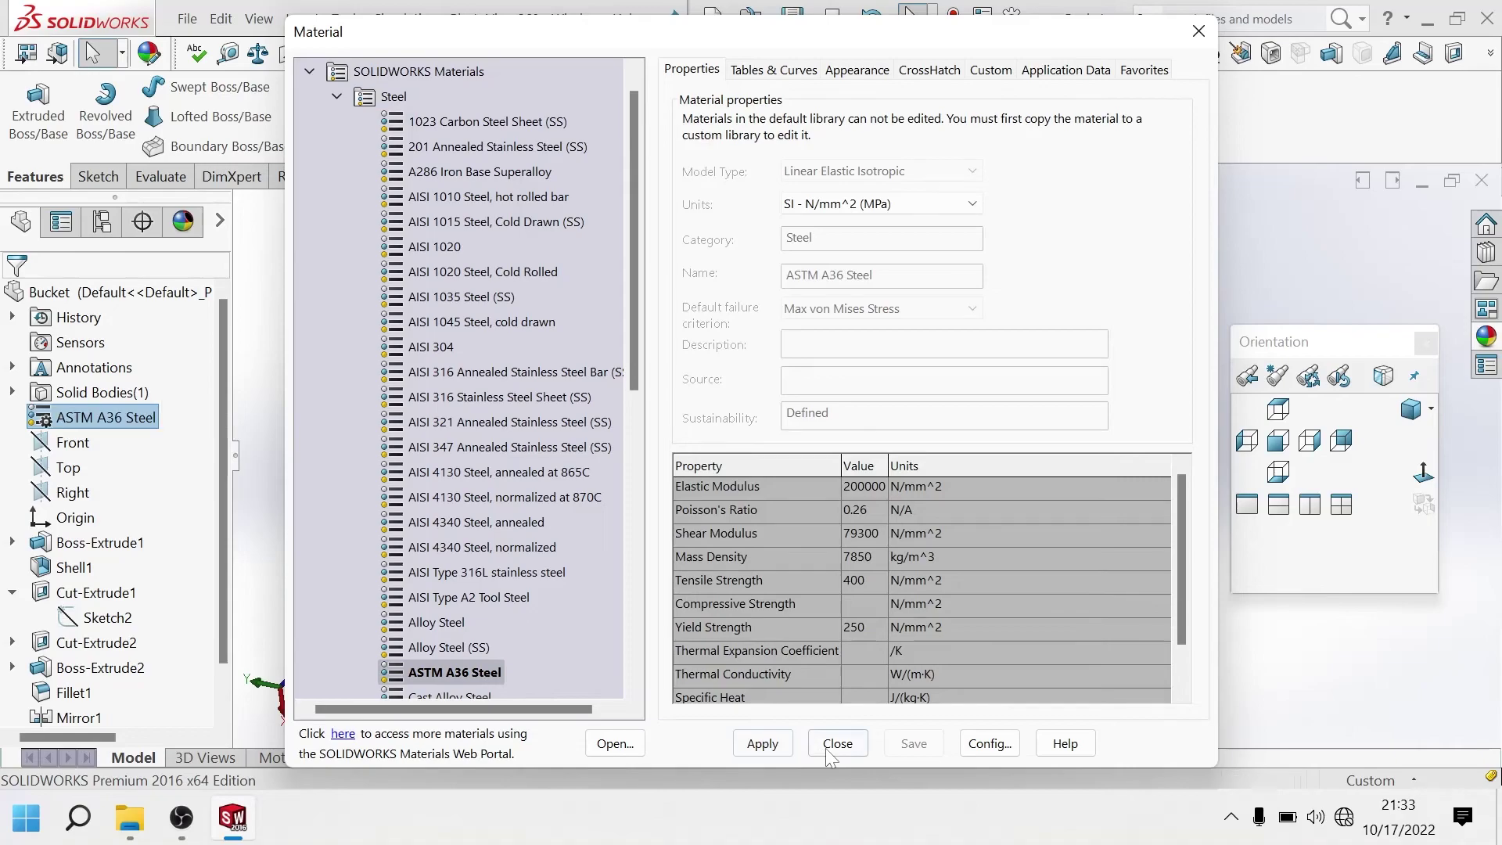
click(828, 745)
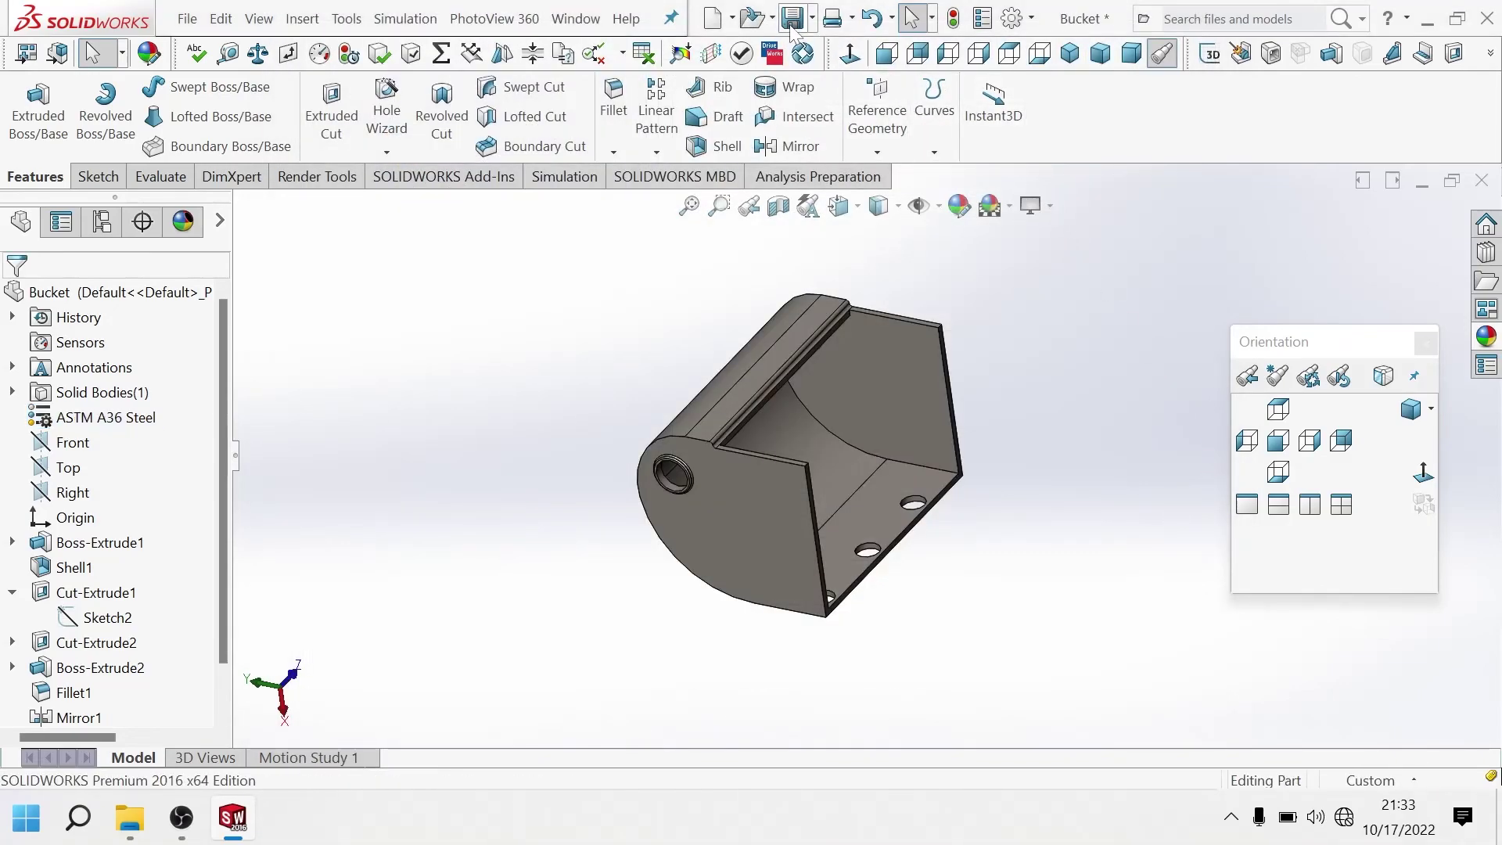
click(839, 204)
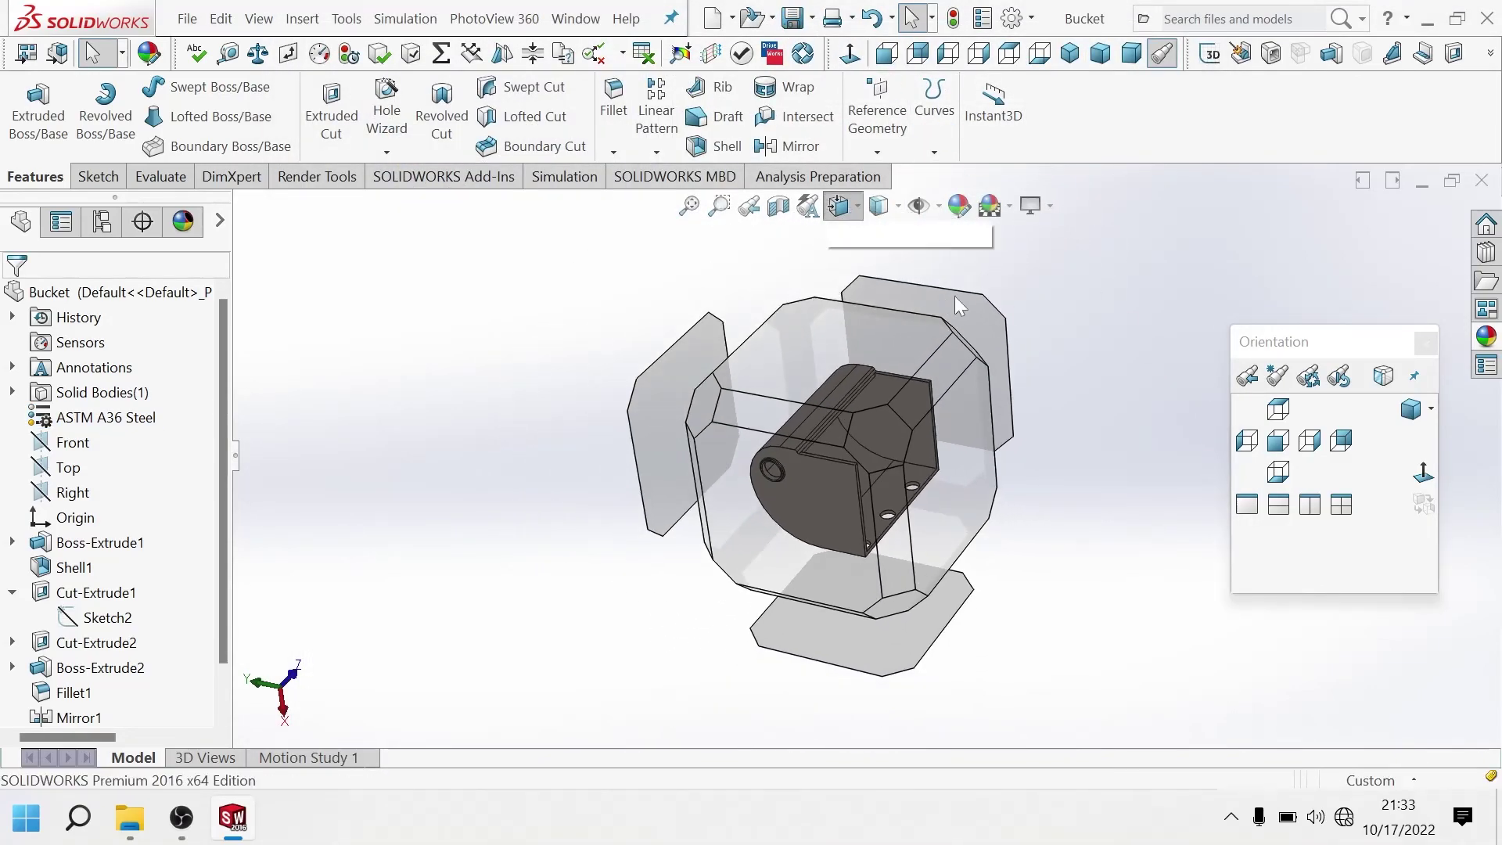
click(966, 270)
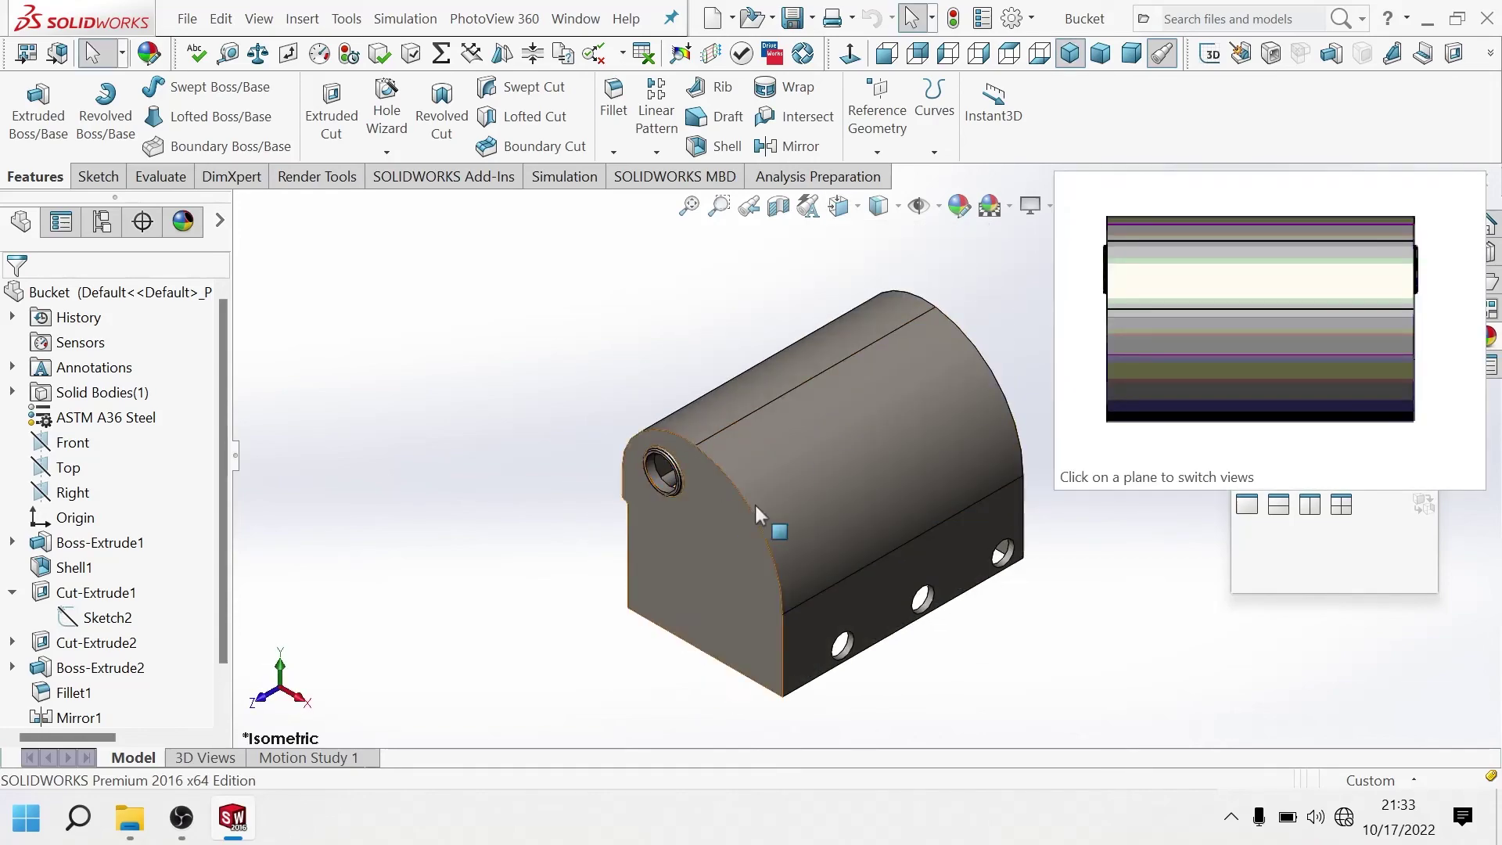